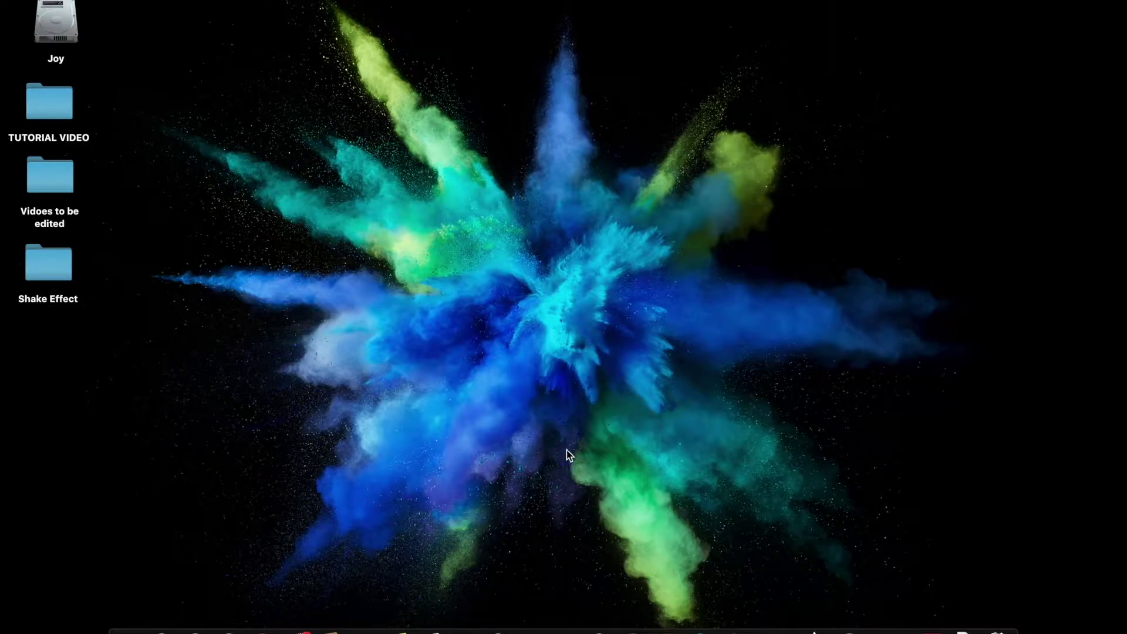
- Find iMovie through the system search and launch it
key("super+space")
type("imovie")
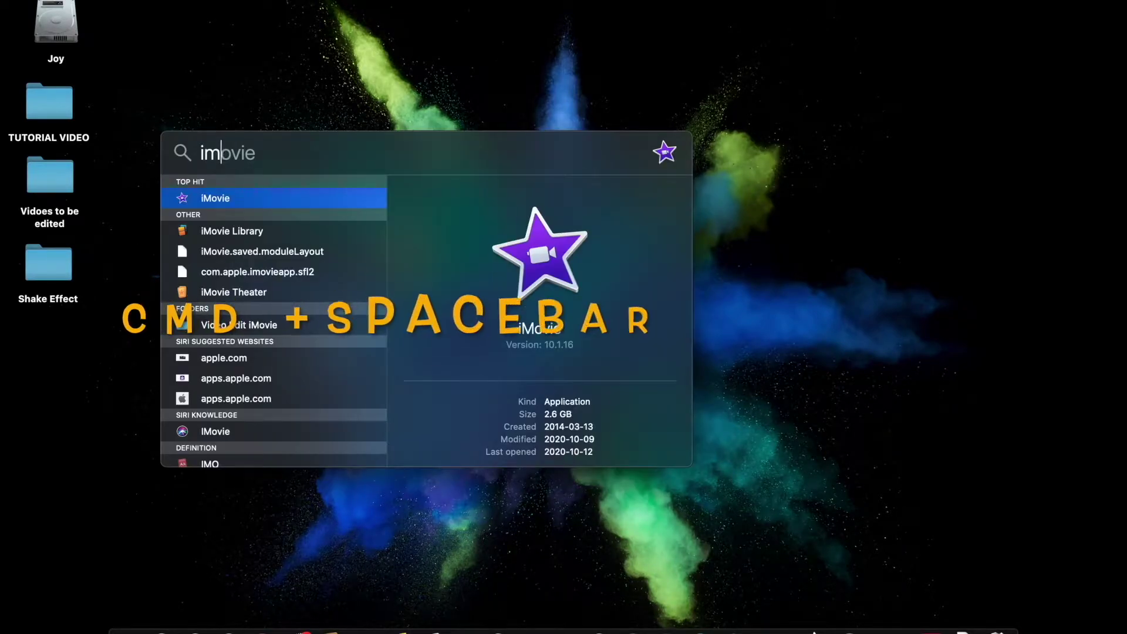
key("Return")
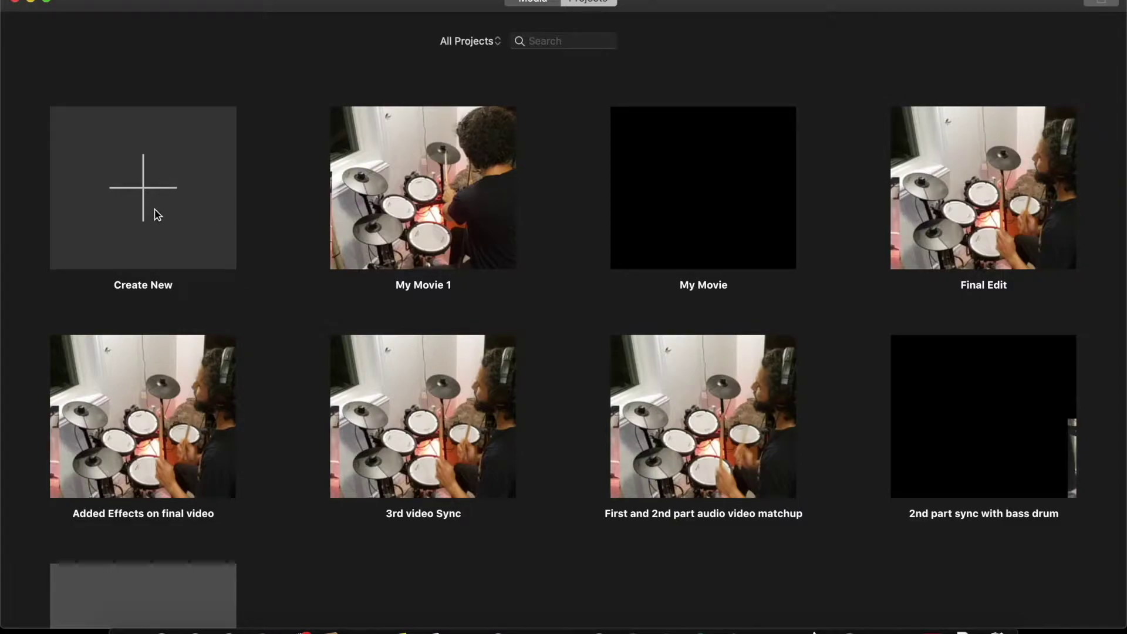
- Create a new movie project
left_click(99, 1)
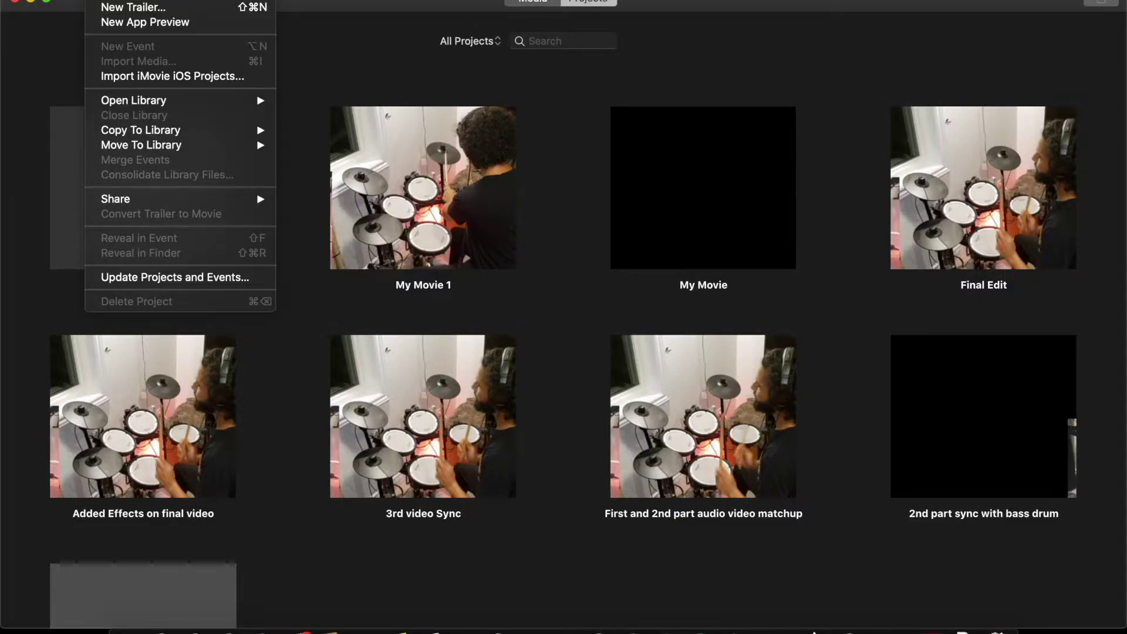
left_click(67, 28)
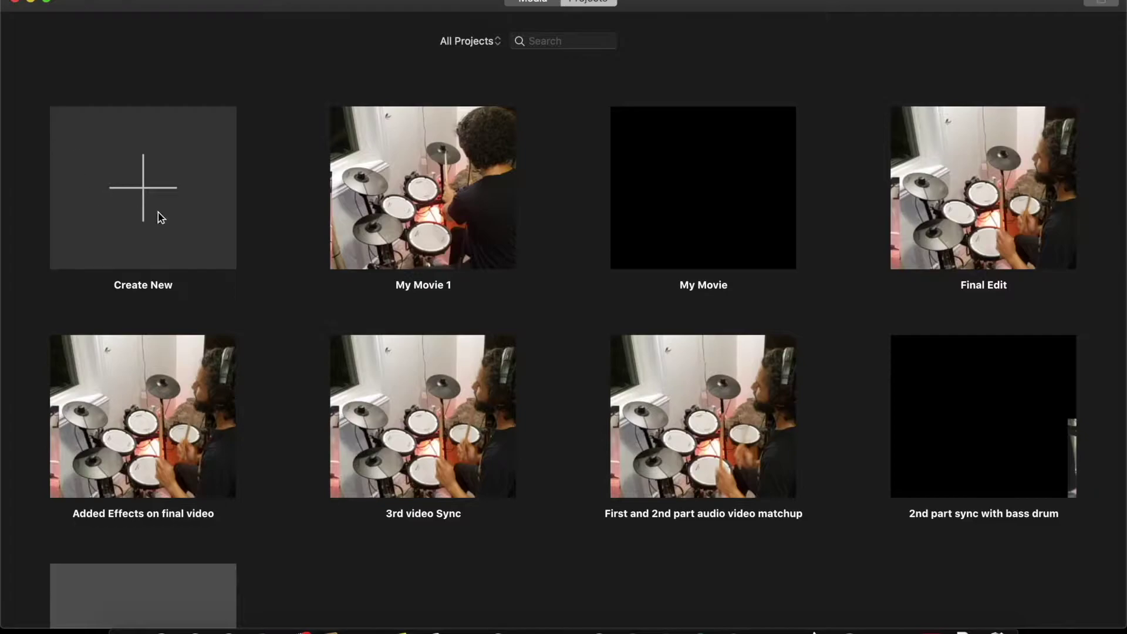
left_click(144, 194)
left_click(102, 268)
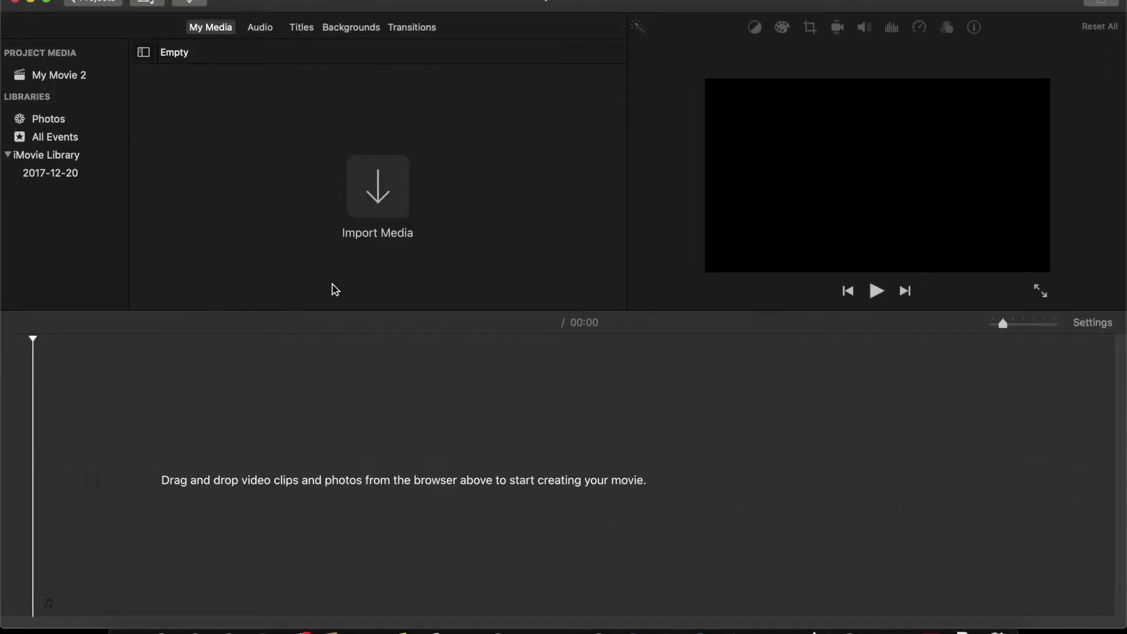
- Start a media import and browse to the "Vidoes to be edited" folder on the Desktop
left_click(386, 200)
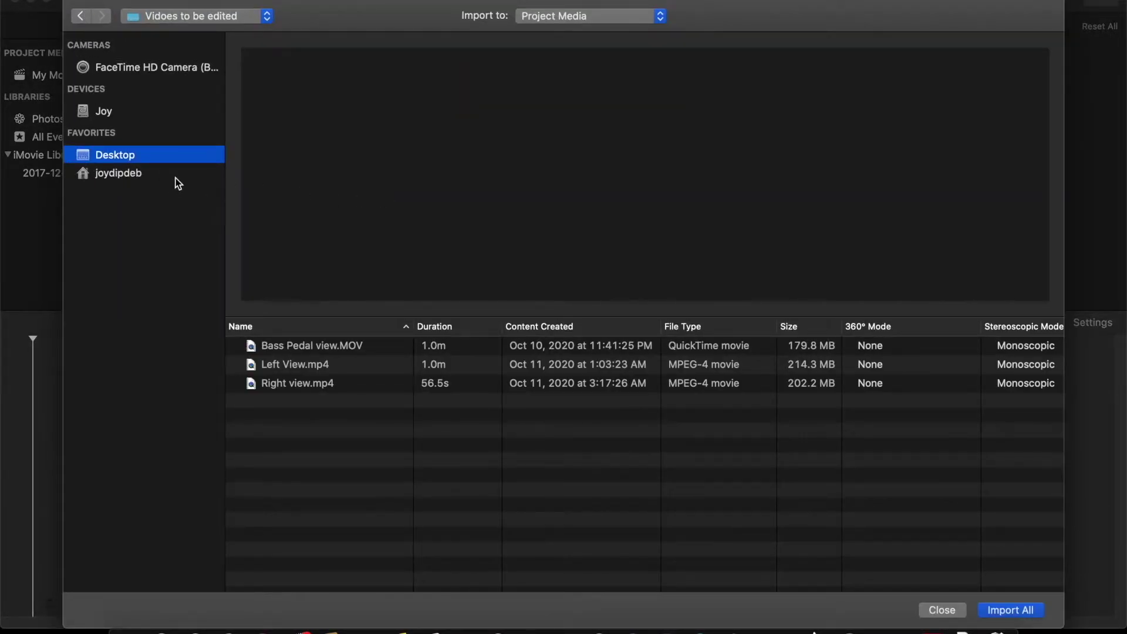
left_click(117, 176)
left_click(116, 155)
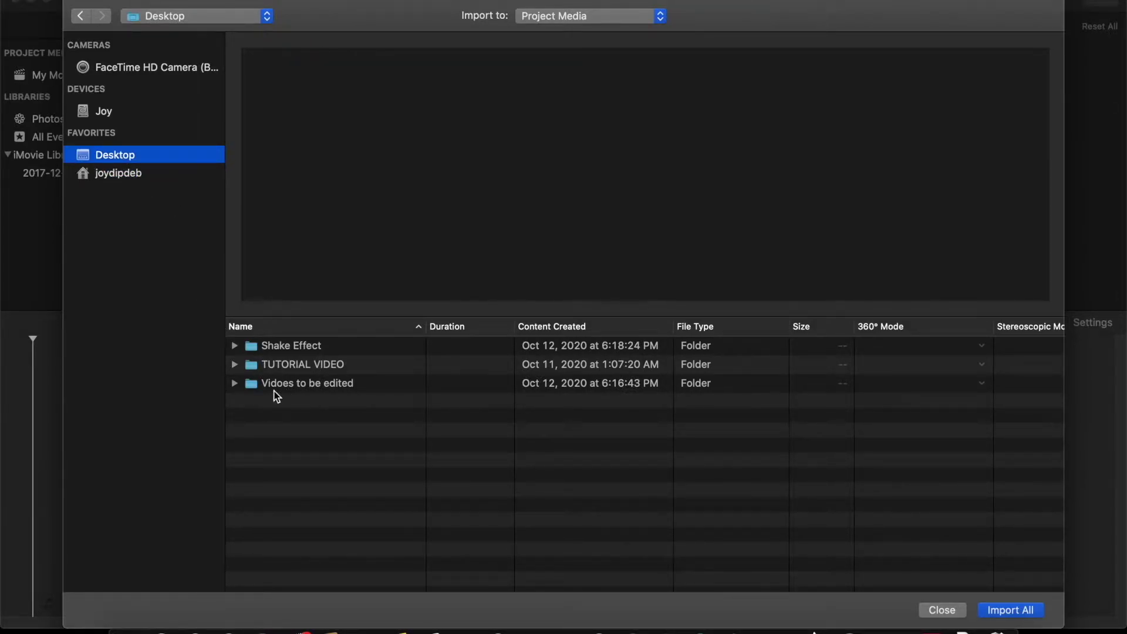
double_click(314, 384)
- Preview the Bass Pedal view, Left View and Right view files to compare the camera angles
left_click_drag(310, 415, 301, 336)
left_click(298, 417)
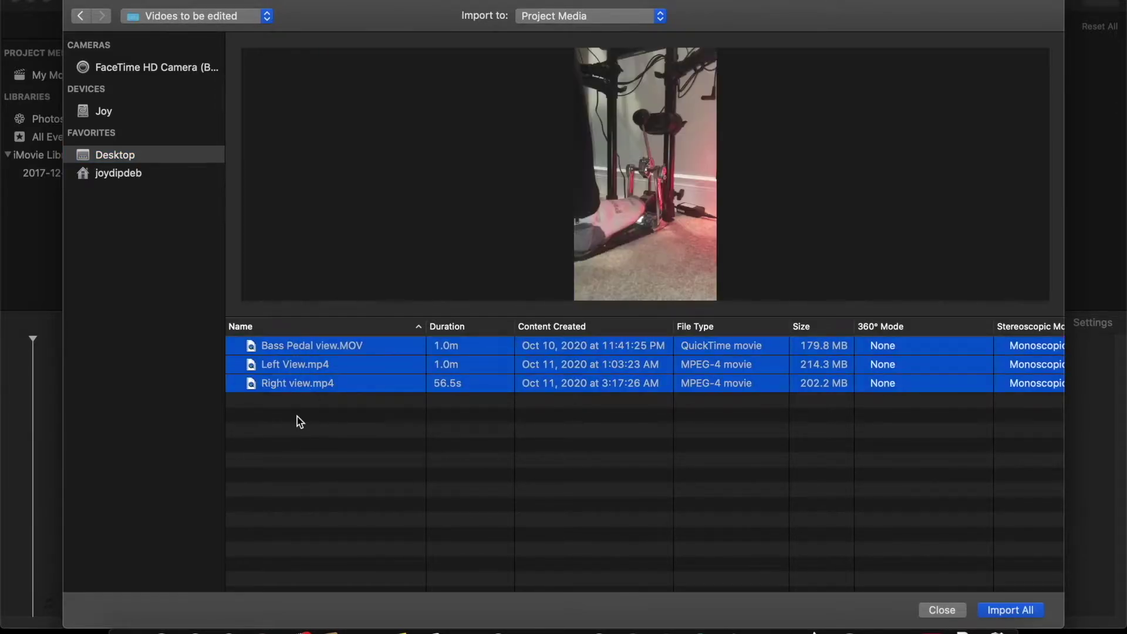
left_click(291, 385)
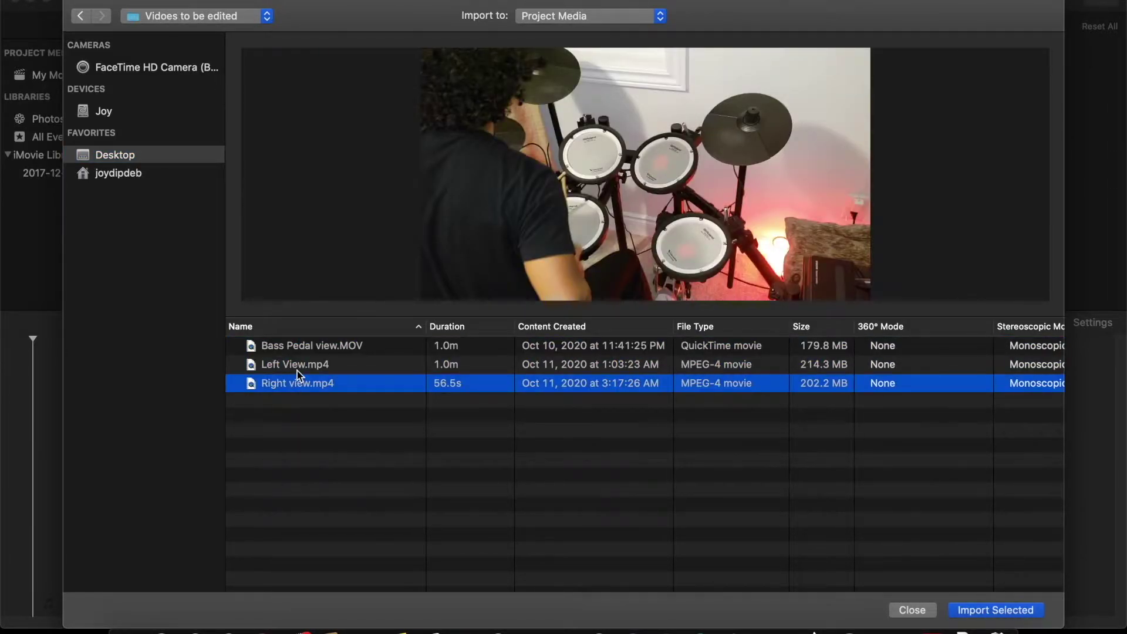
left_click(297, 372)
left_click(314, 345)
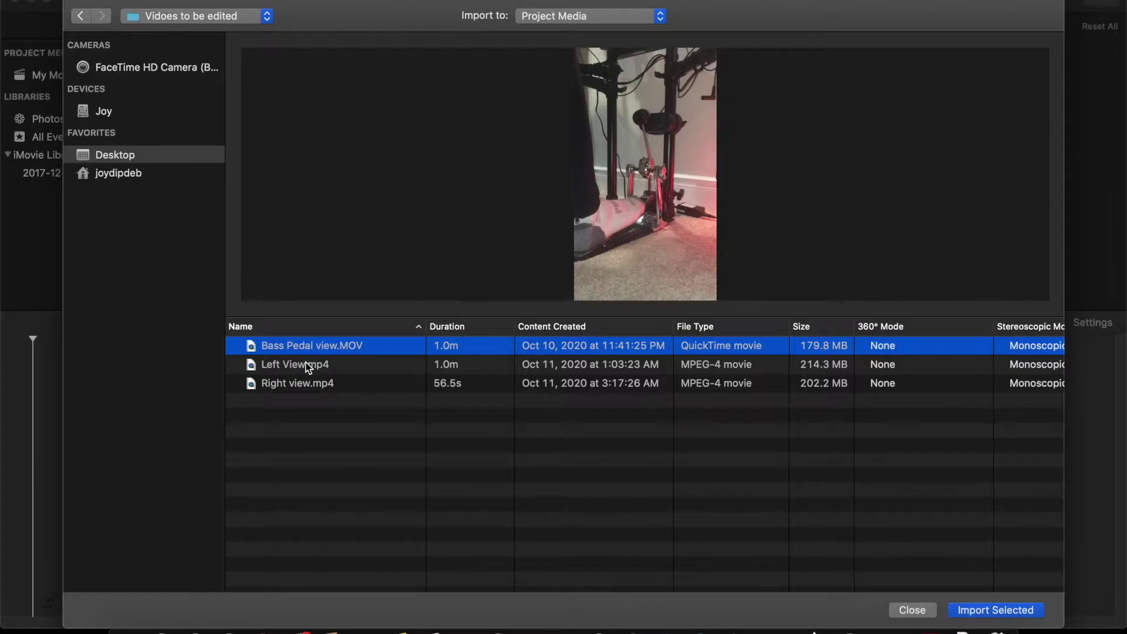
left_click(298, 367)
left_click(302, 350)
left_click(285, 384)
left_click(305, 353)
- Import Left View.mp4 and Bass Pedal view.MOV together into the project media
left_click(314, 366)
left_click(310, 350, "shift")
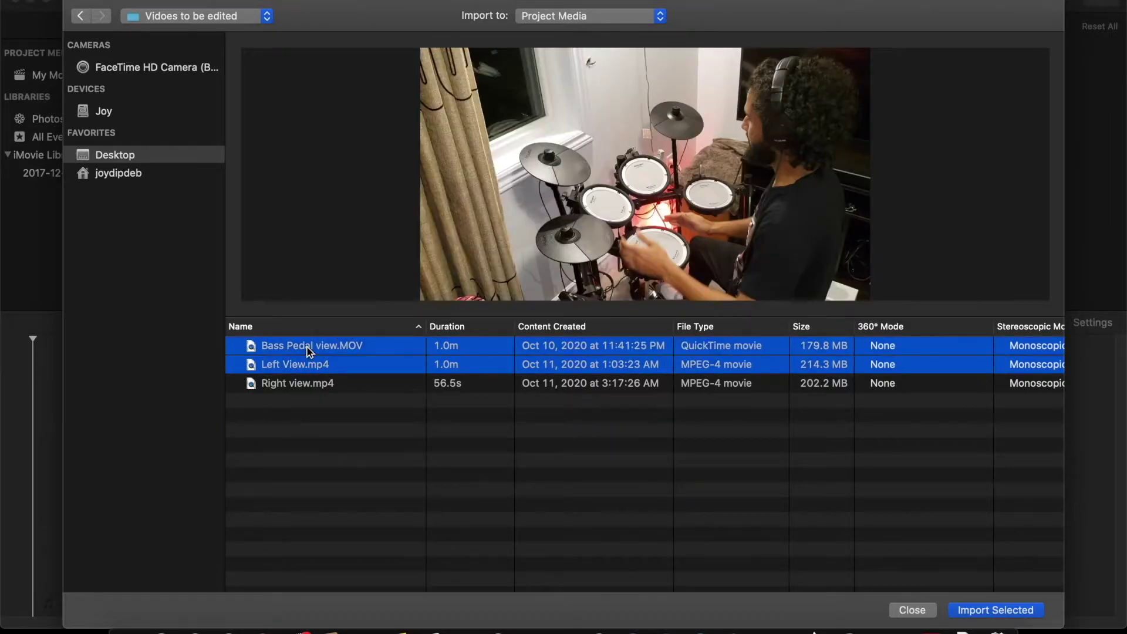
left_click(997, 610)
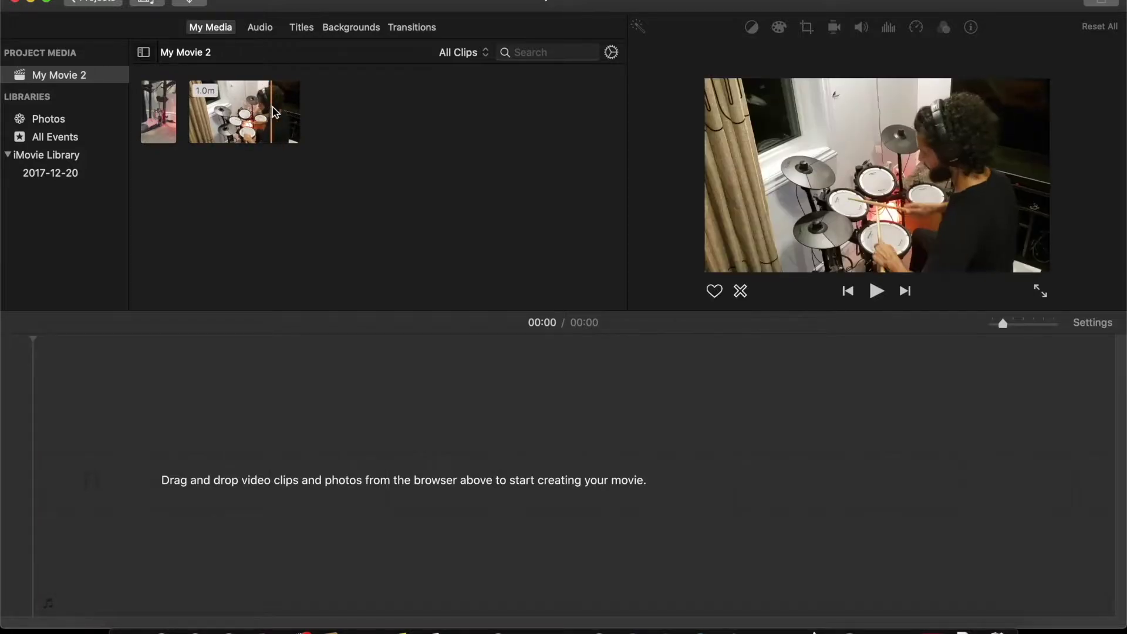
- Place the entire Left View clip at the start of the empty timeline
left_click(279, 113)
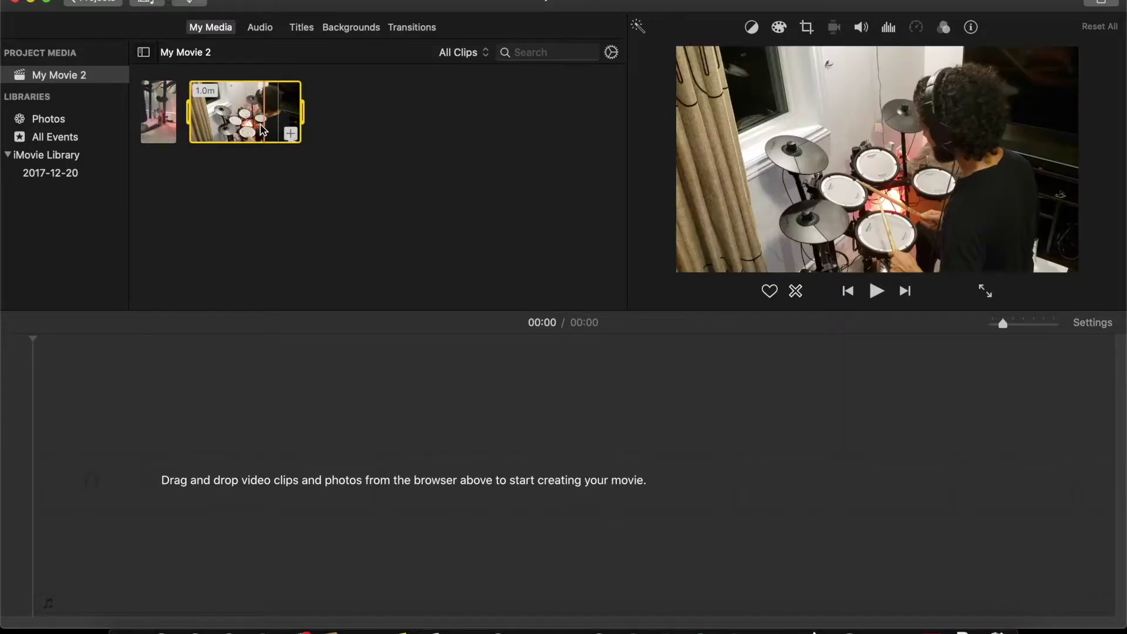
left_click(159, 111)
left_click(294, 109)
left_click_drag(292, 108, 93, 475)
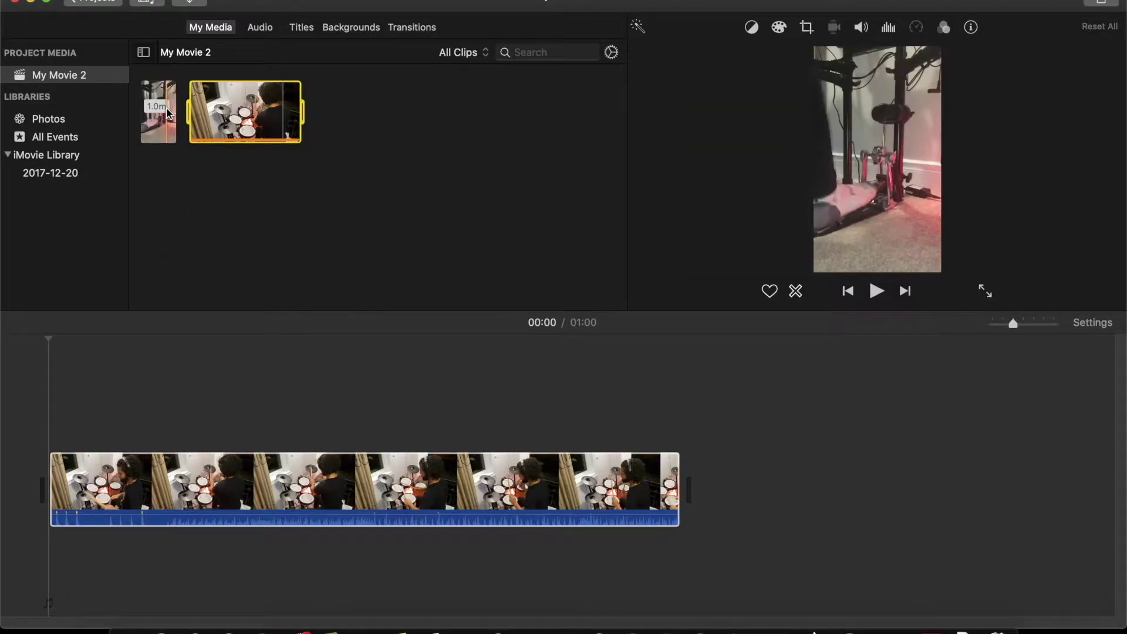
- Play the opening seconds of the Left View clip from the start of the timeline, then pause playback
left_click(168, 124)
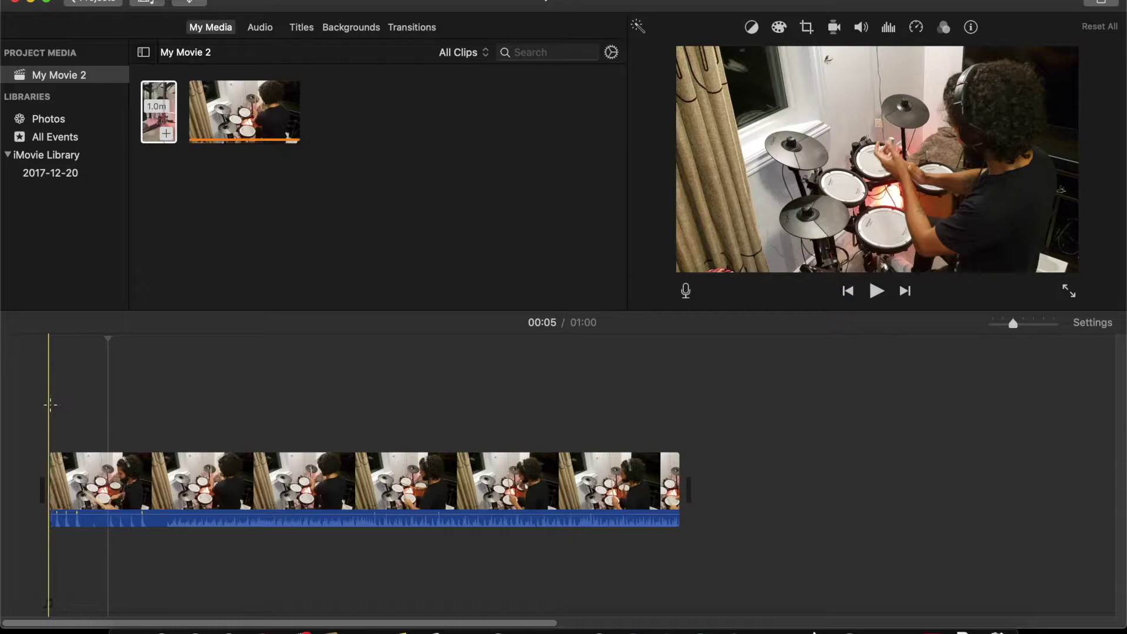
left_click(50, 409)
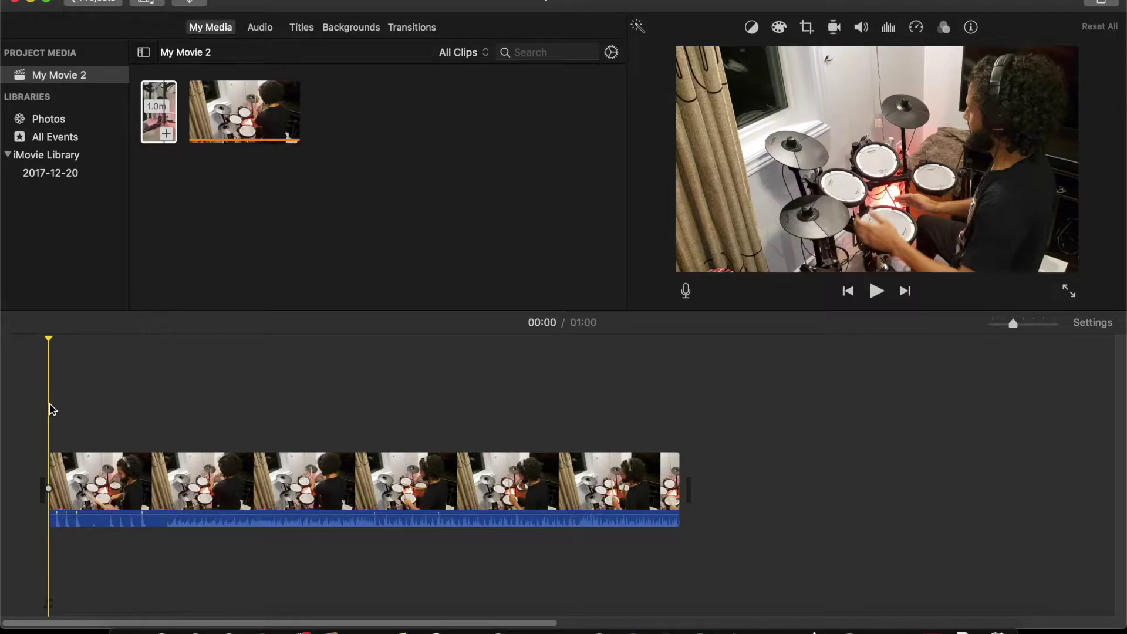
key("space")
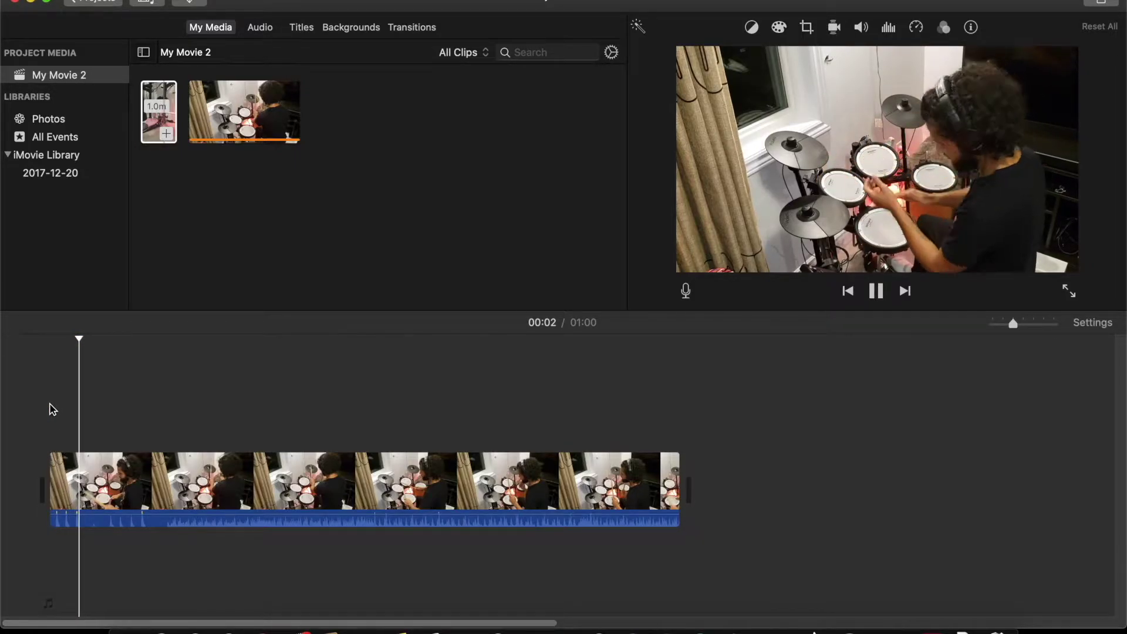
key("space")
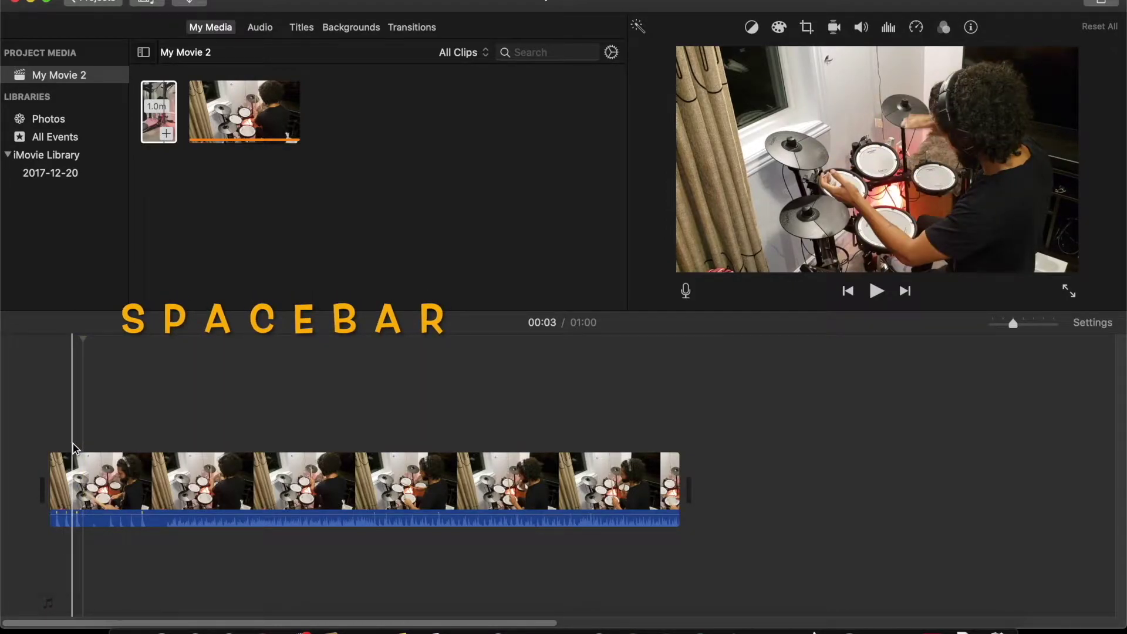
key("space")
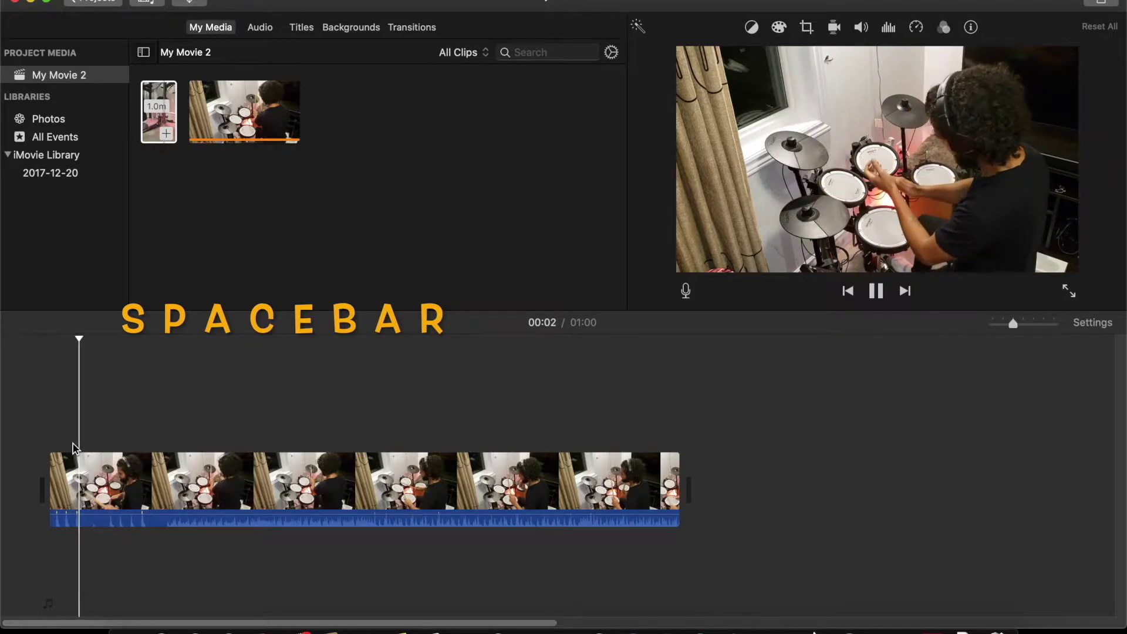
key("space")
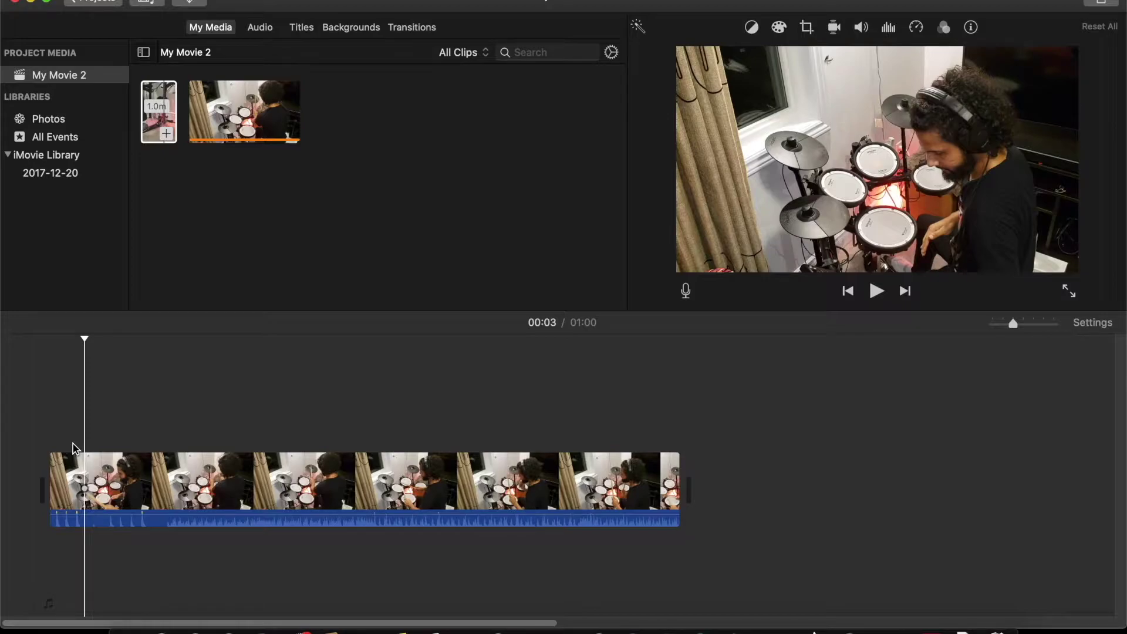
- Examine the Left View clip frame by frame, forward to about 5 seconds and slightly back
key("Right")
key("Right")
key("Right")
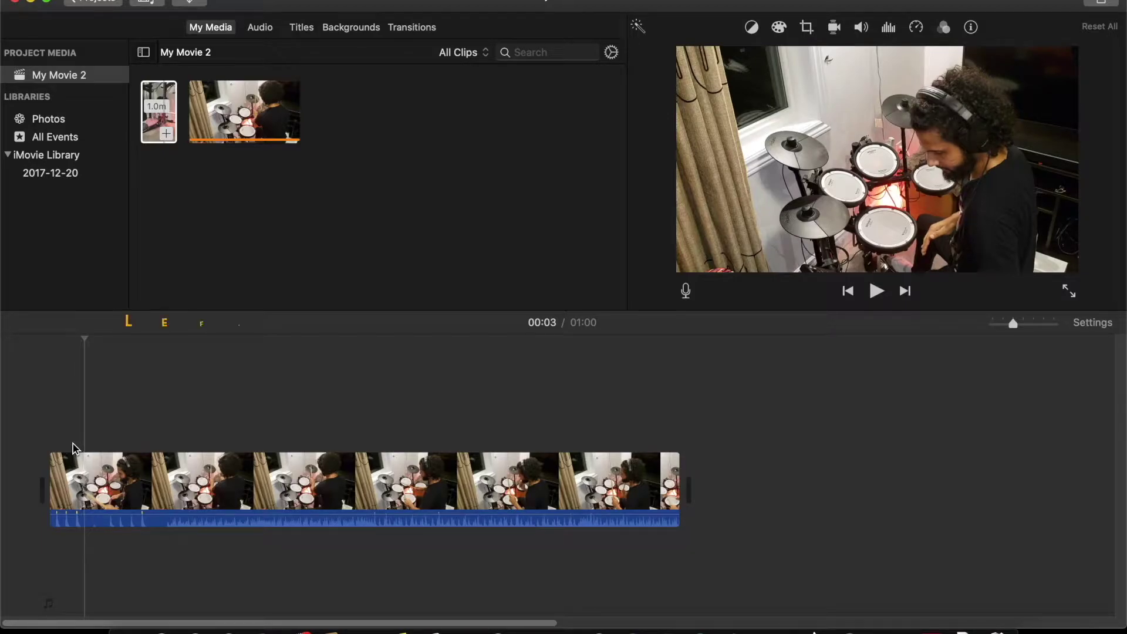
key("Right")
key("Right")
key("Right")
key("Right")
key("Right")
key("Right")
key("Right")
key("Right")
key("Right")
key("Right")
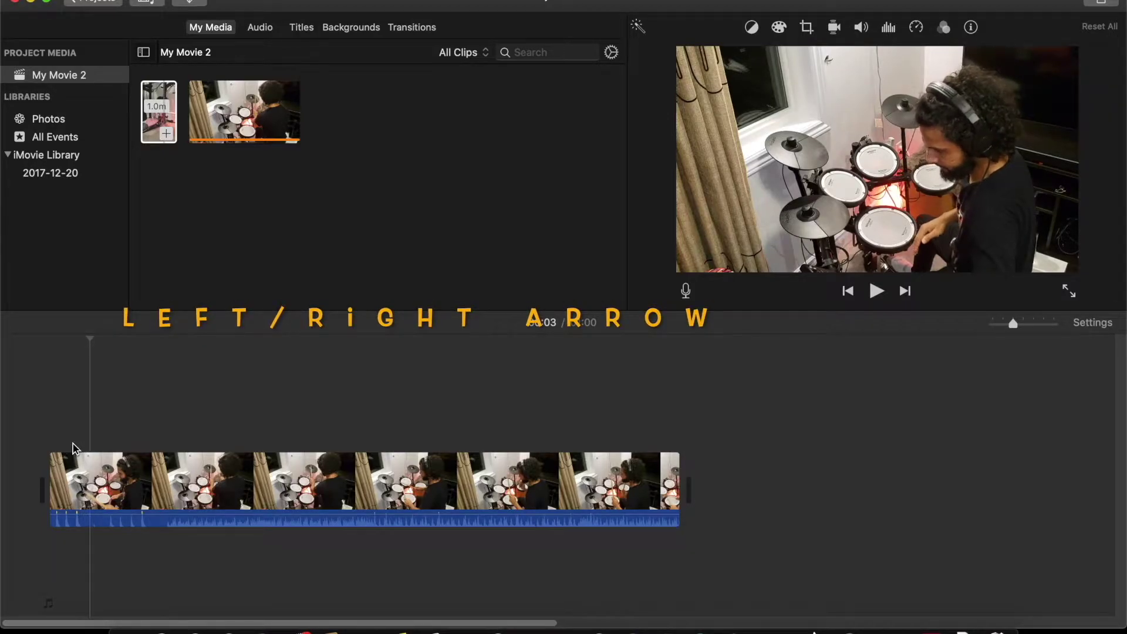
key("Right")
key("Right")
key("Right")
key("Right")
key("Right")
key("Right")
key("Right")
key("Right")
key("Right")
key("Right")
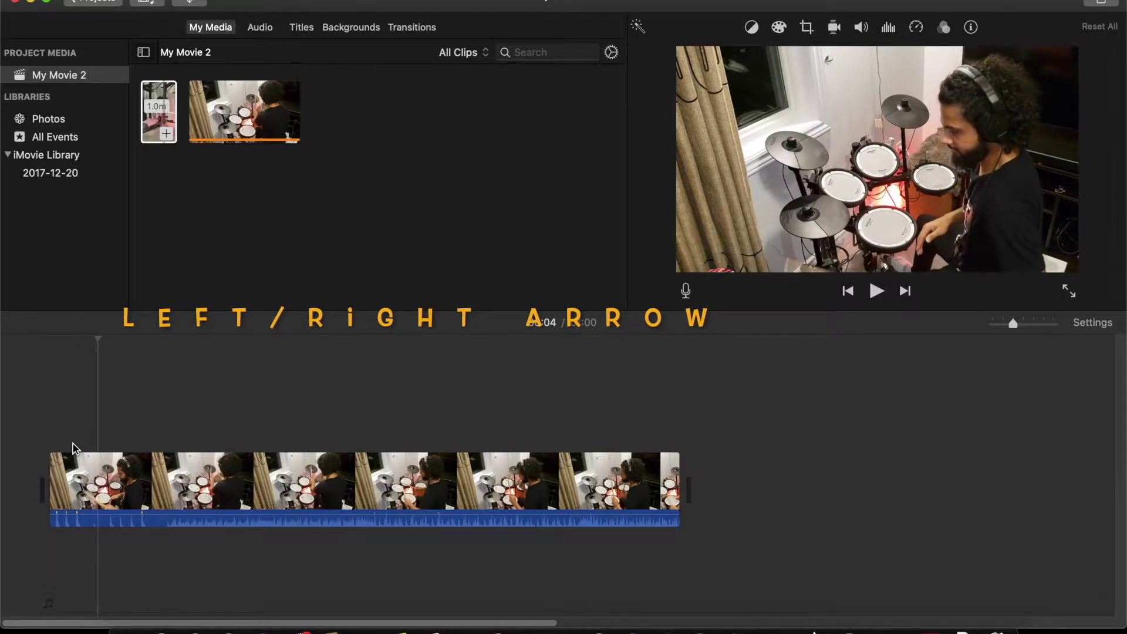
key("Right")
key("Right")
key("Right")
key("Right")
key("Right")
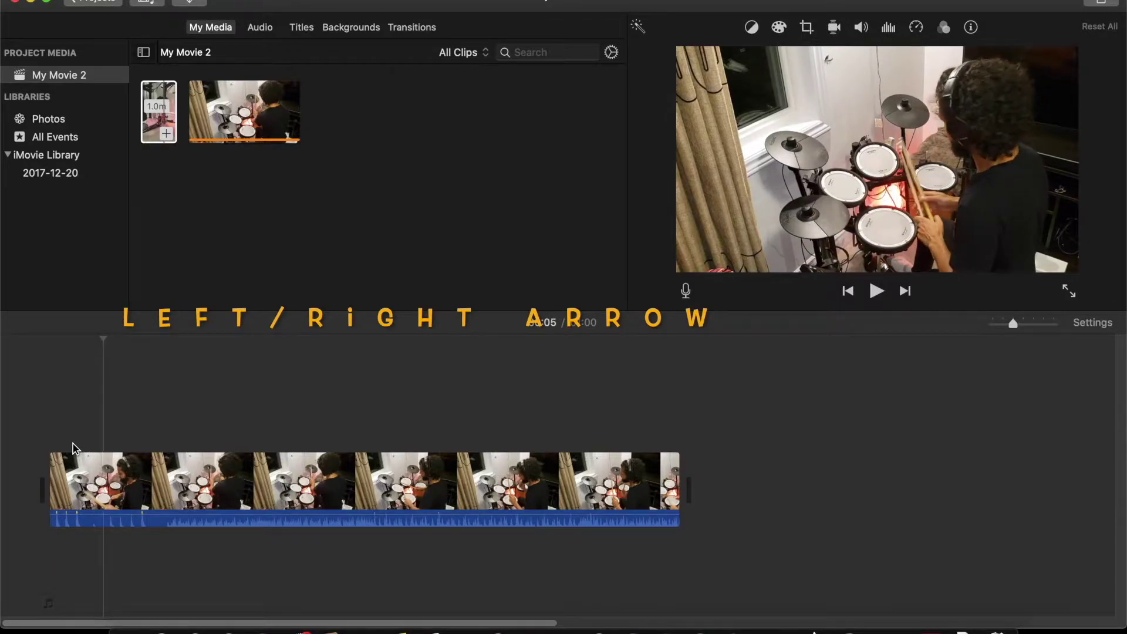
key("Left")
key("Left")
key("Left")
key("Left")
key("Left")
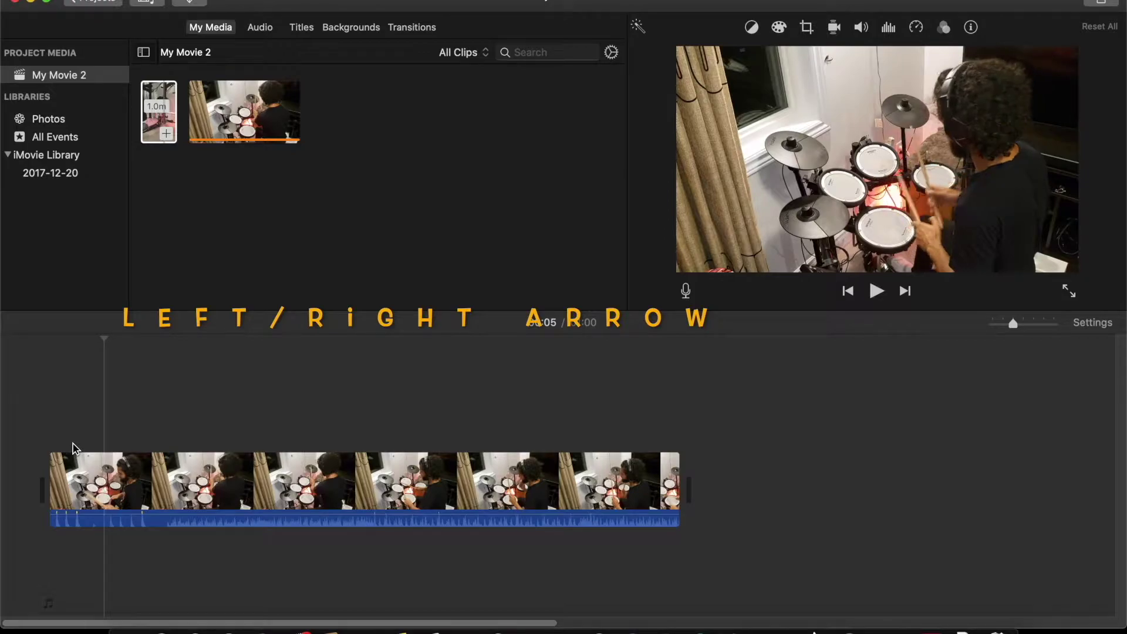
- Place the Bass Pedal view clip as an overlay above the Left View clip, aligned with its start
left_click(81, 383)
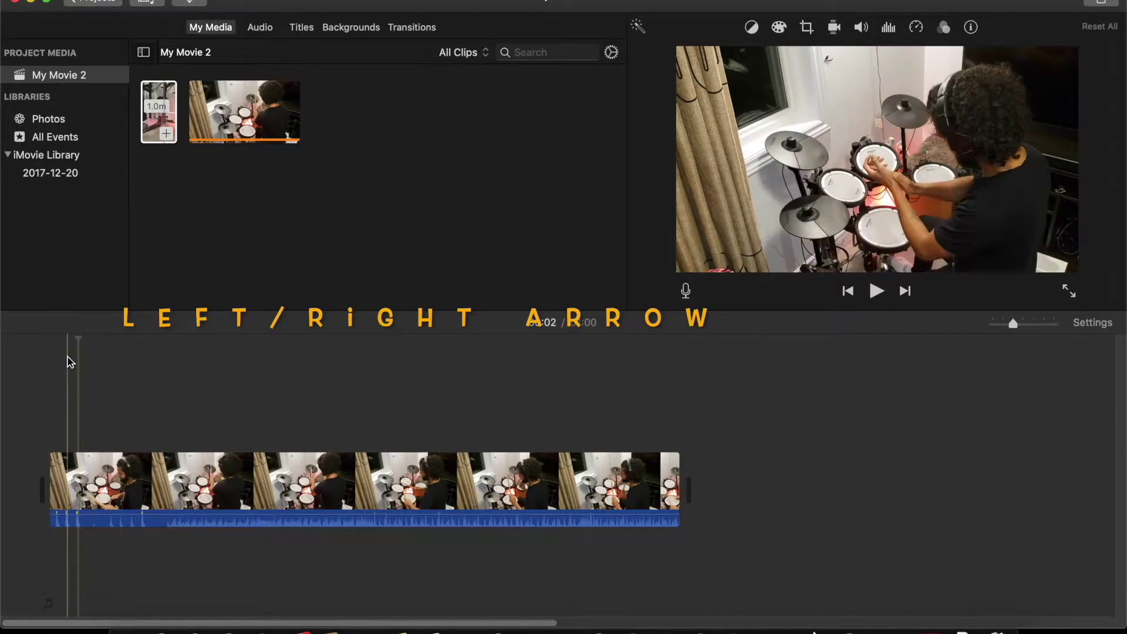
left_click_drag(171, 97, 52, 411)
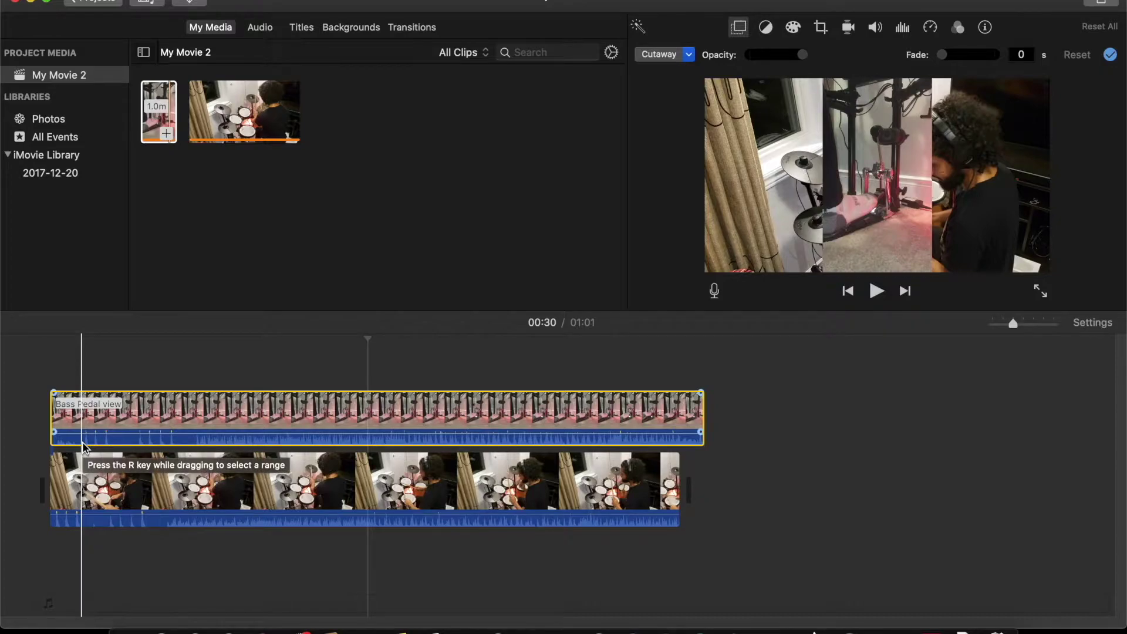
- Detach the audio from the Left View clip in the timeline
mouse_move(1017, 327)
left_mouse_down()
mouse_move(1035, 332)
mouse_move(1017, 328)
left_mouse_up()
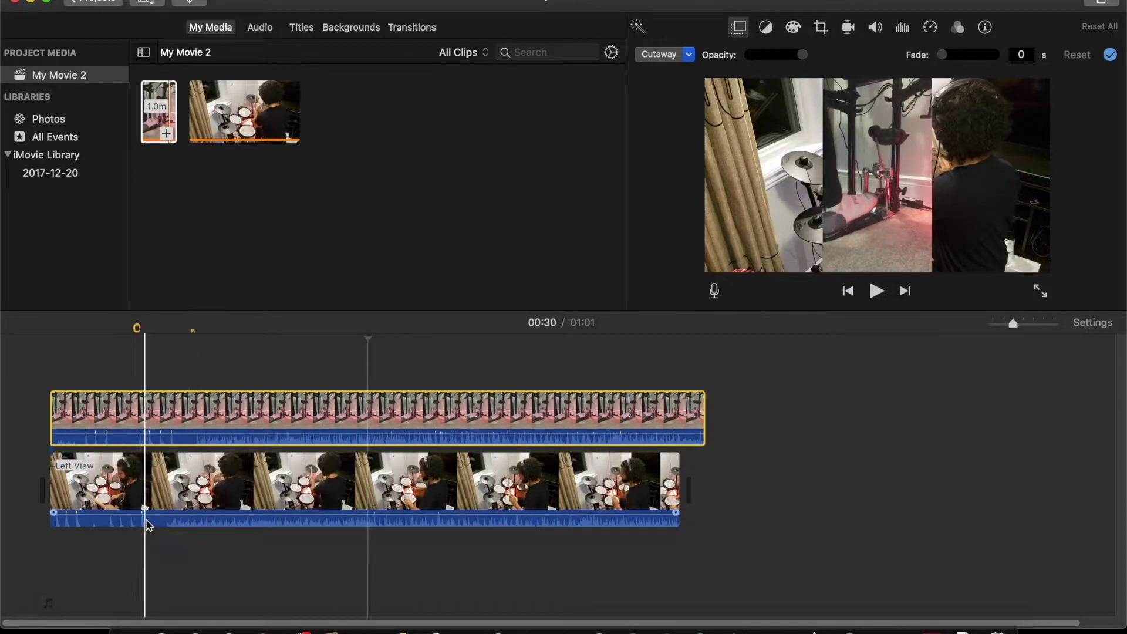
key("super+plus")
key("super+plus")
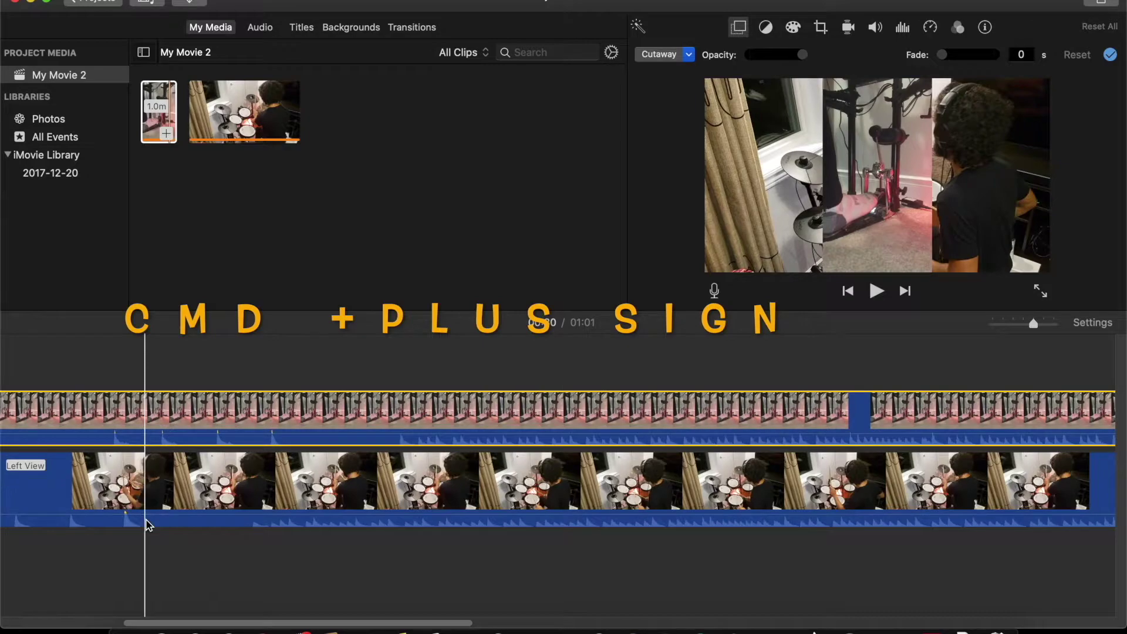
scroll(218, 522, "left", 5)
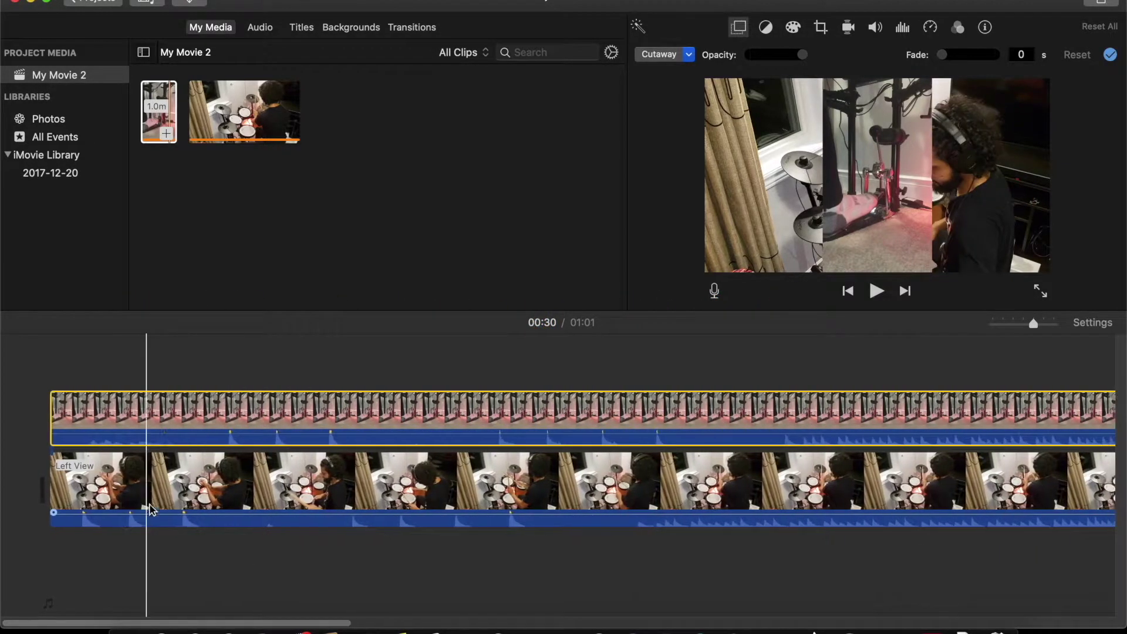
left_click(174, 494)
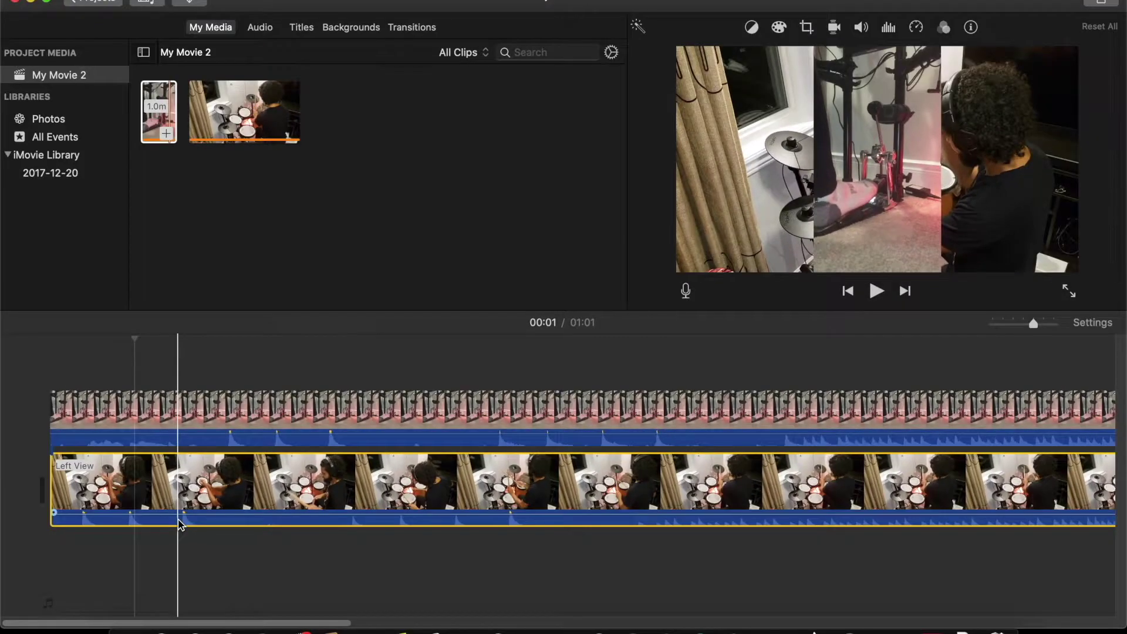
left_click(203, 504)
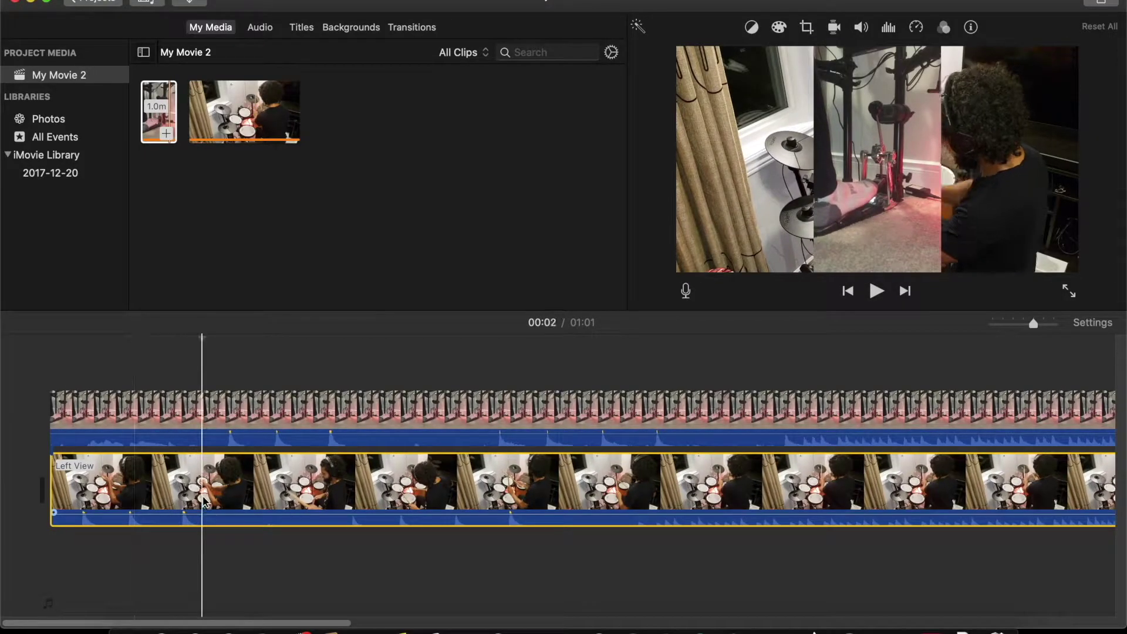
right_click(168, 524)
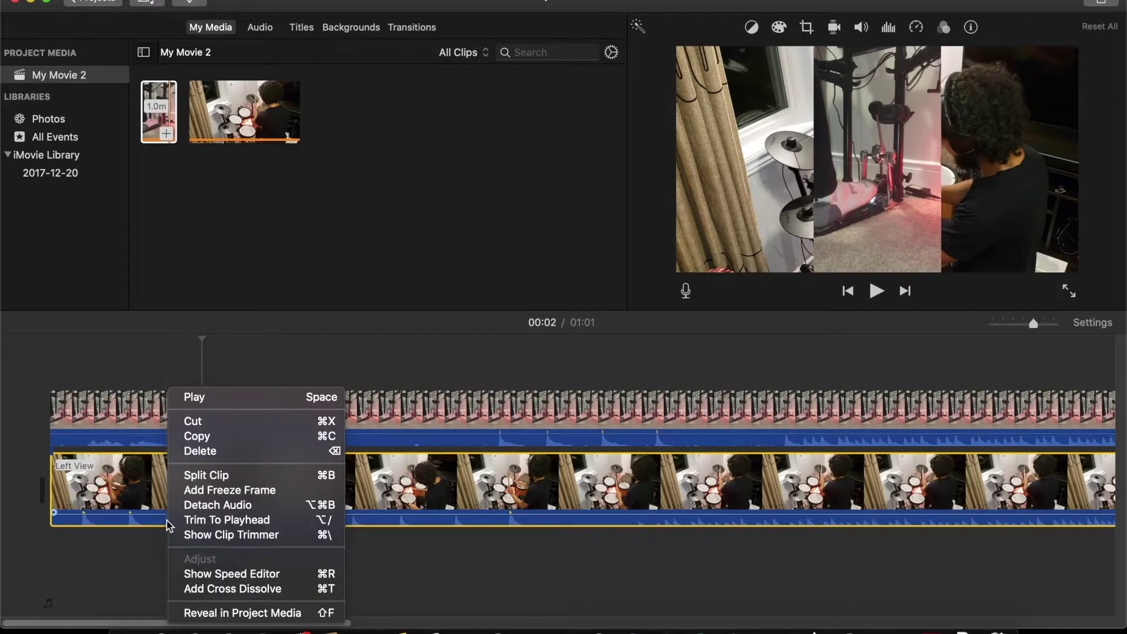
left_click(210, 508)
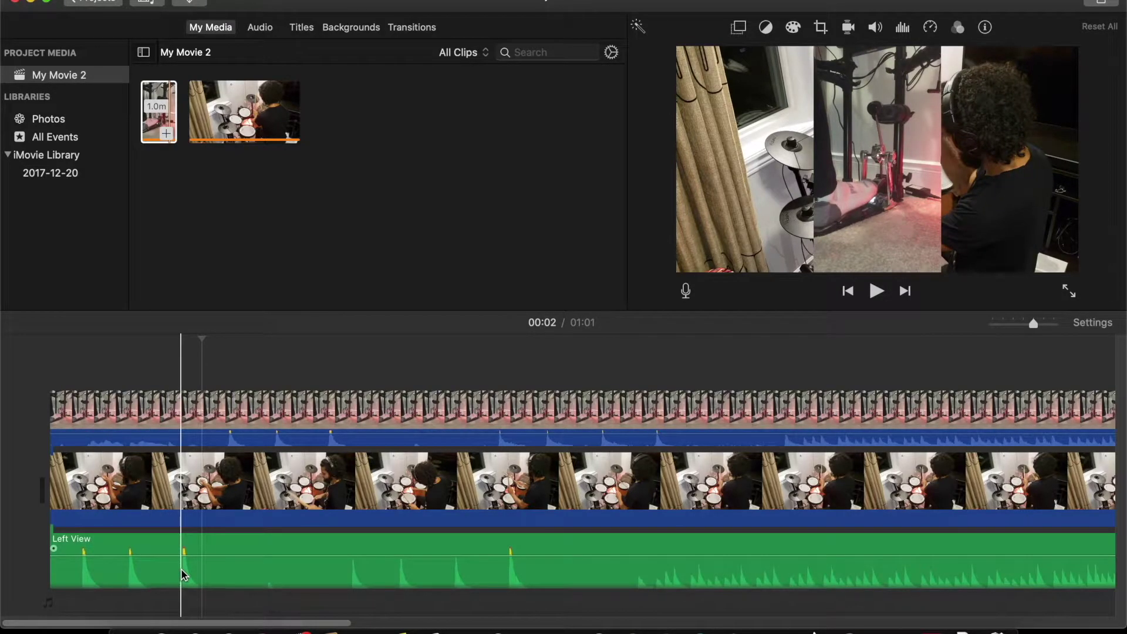
- Split the Bass Pedal view clip just before its first waveform peak and delete the leading piece
left_click(217, 413)
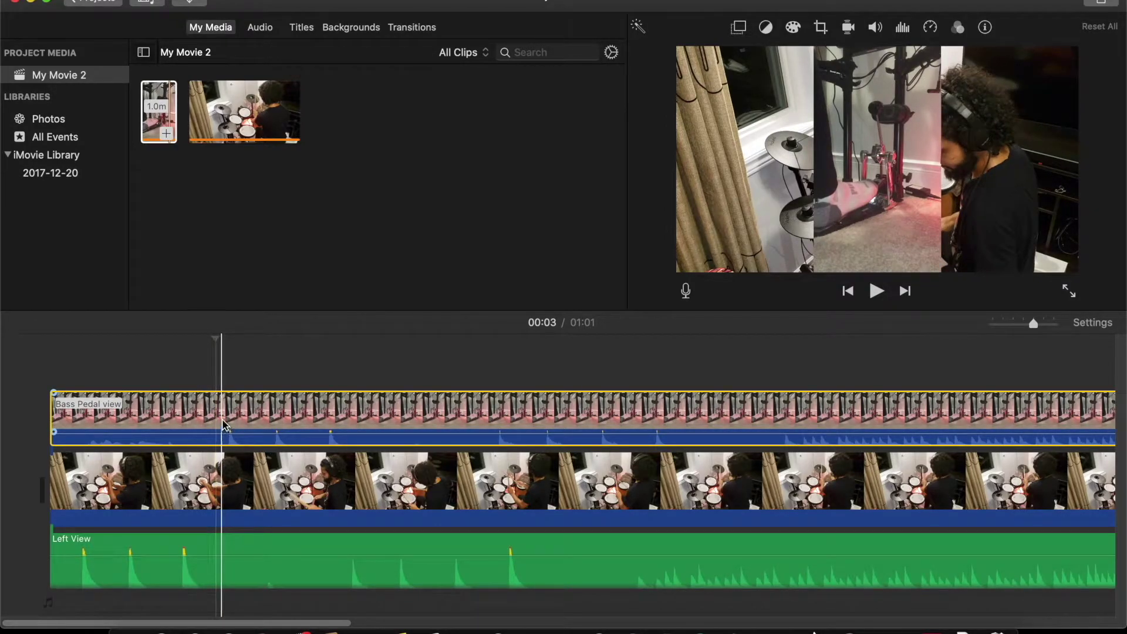
left_click(225, 404)
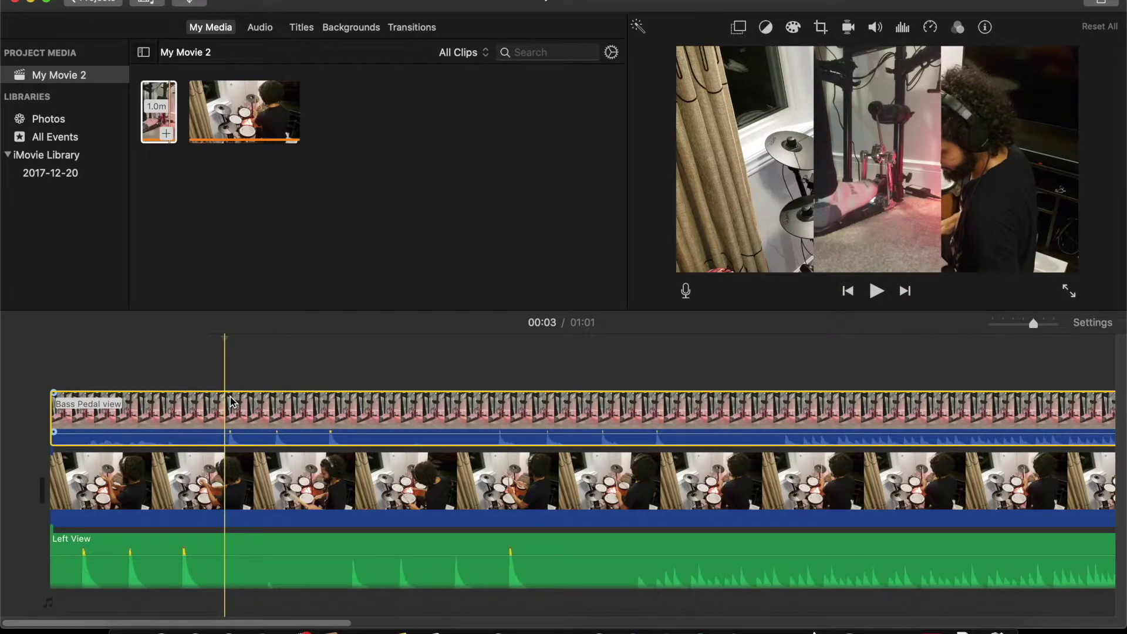
right_click(230, 401)
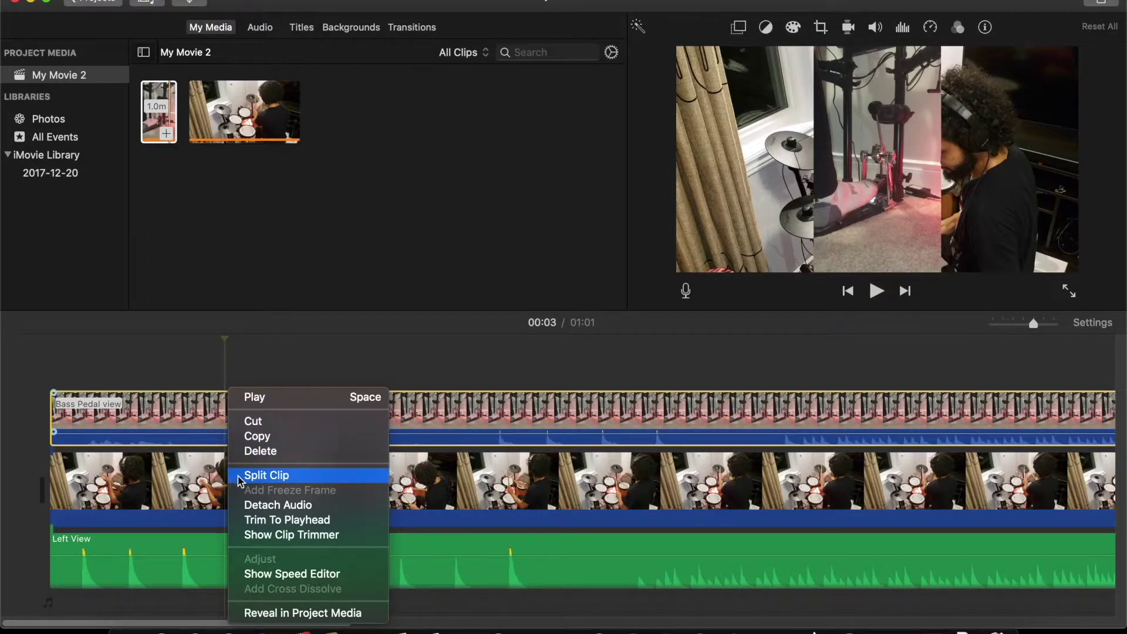
left_click(217, 405)
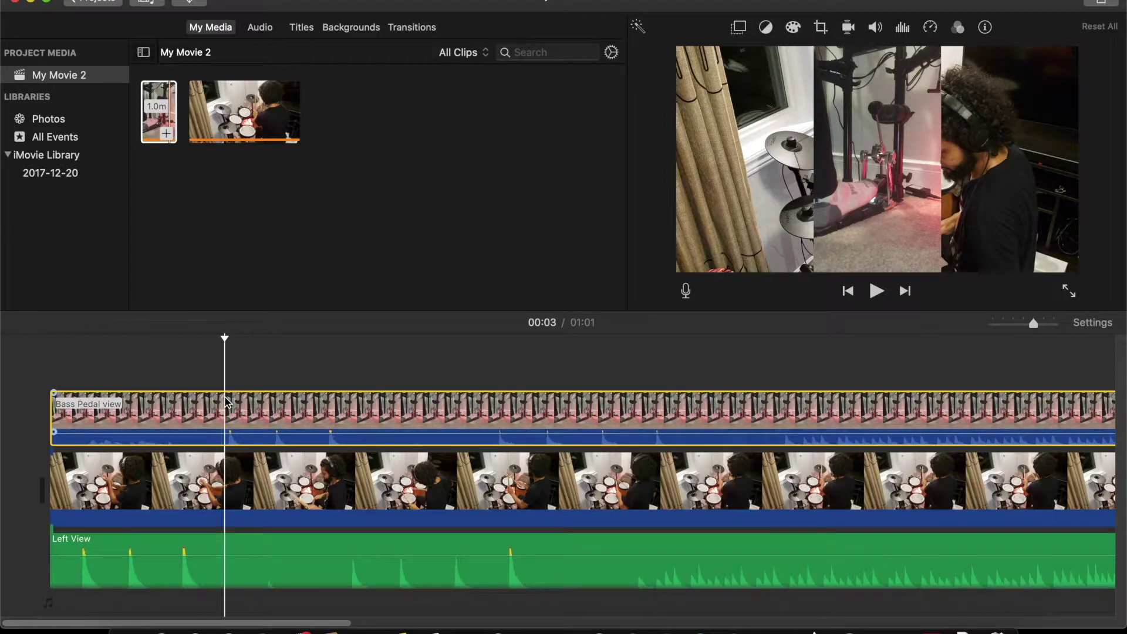
key("super+b")
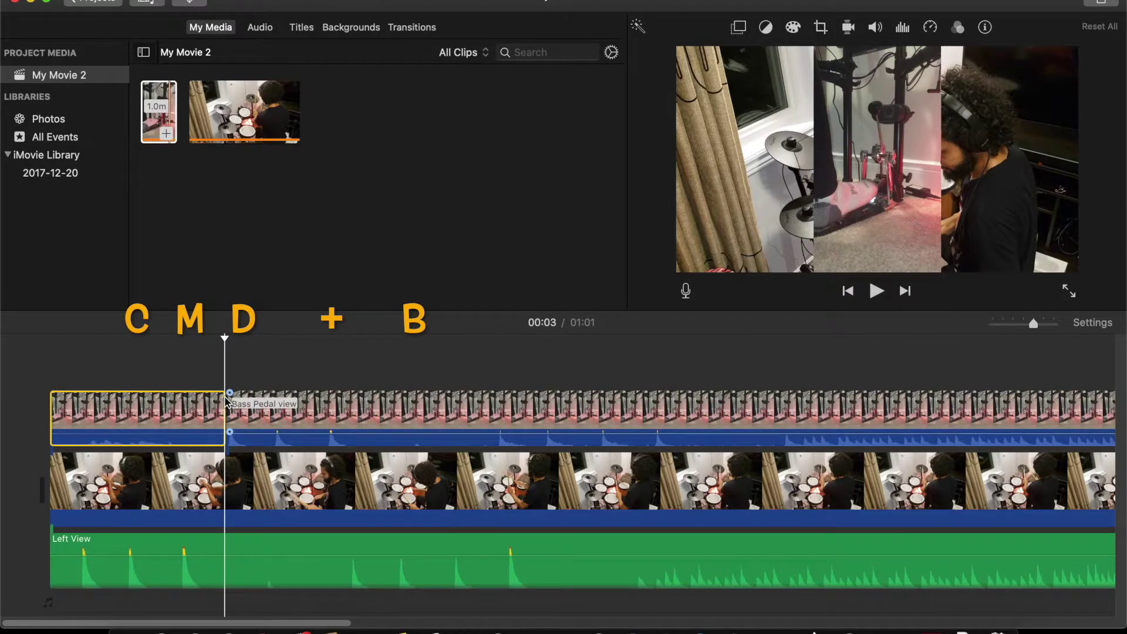
left_click(190, 402)
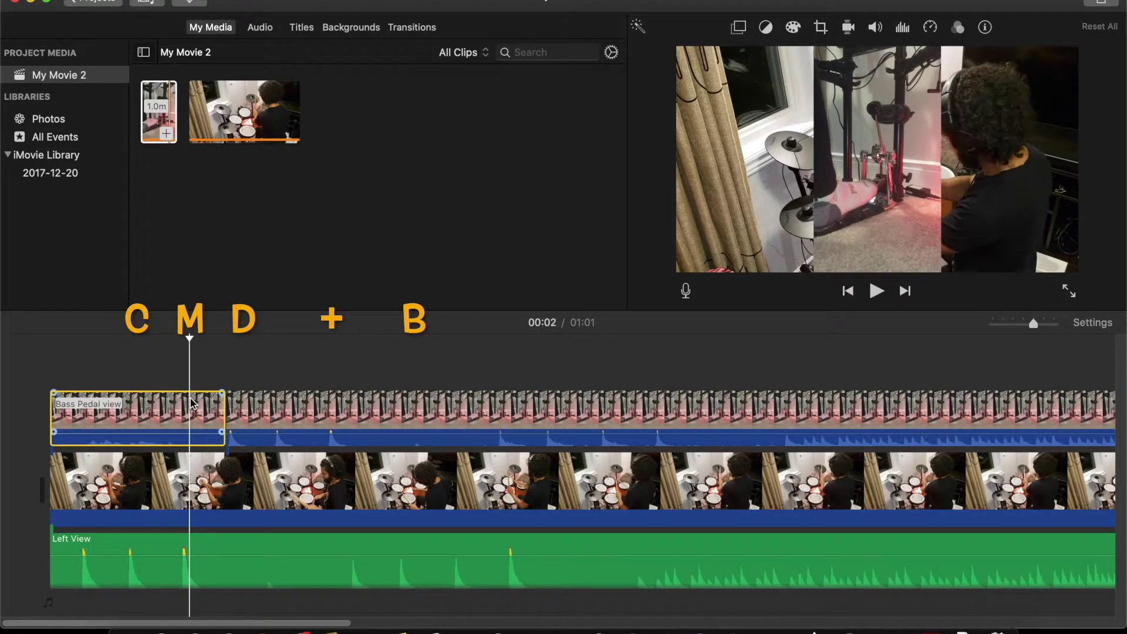
key("BackSpace")
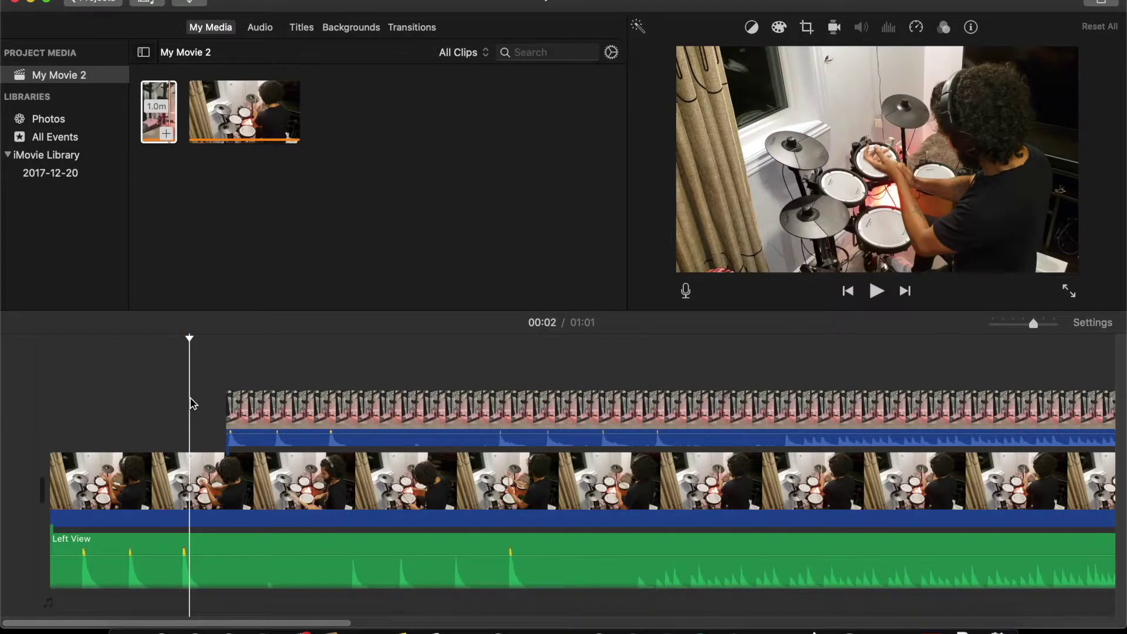
- Move the Bass Pedal view clip earlier so its waveform peaks line up with the Left View audio, and set its volume to 0%
left_click_drag(328, 415, 174, 414)
left_click_drag(97, 404, 106, 404)
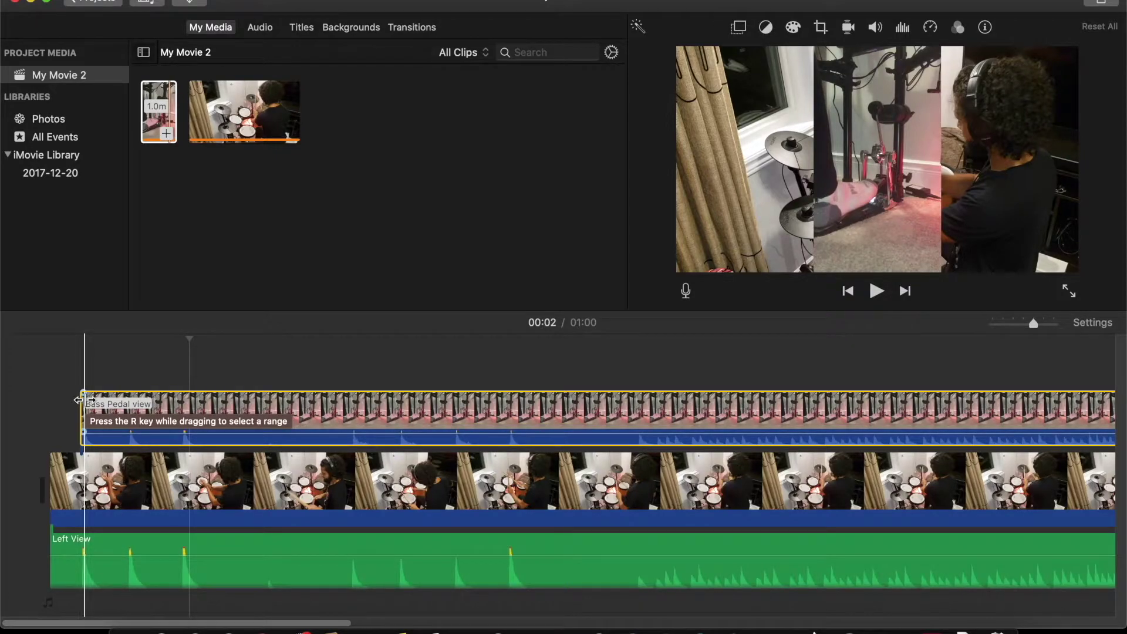
left_click(146, 435)
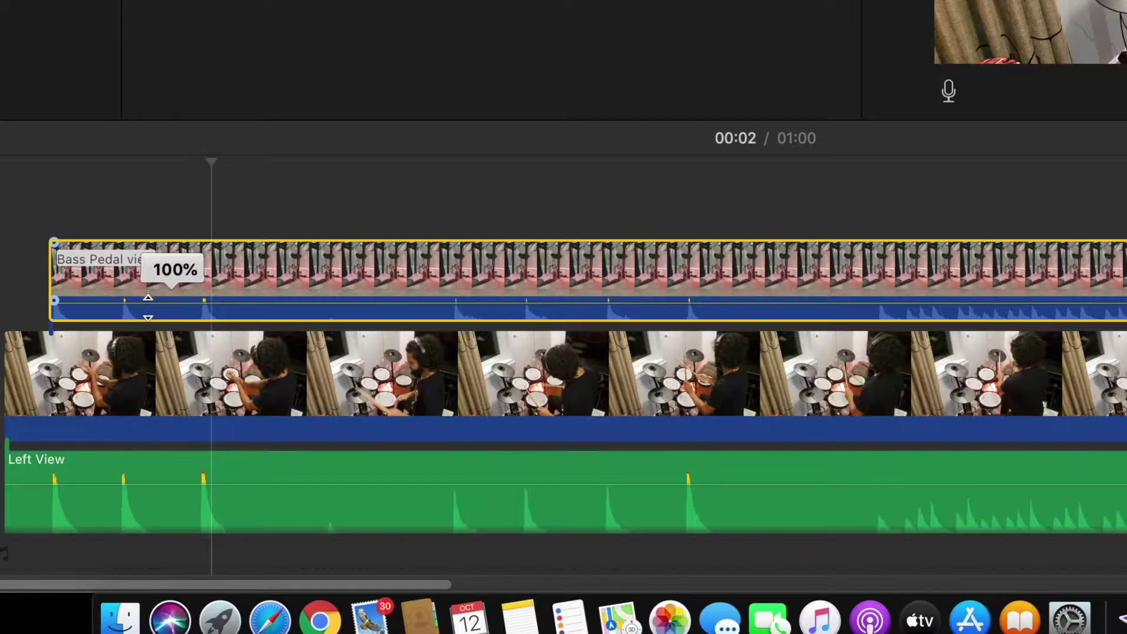
left_click_drag(147, 434, 145, 450)
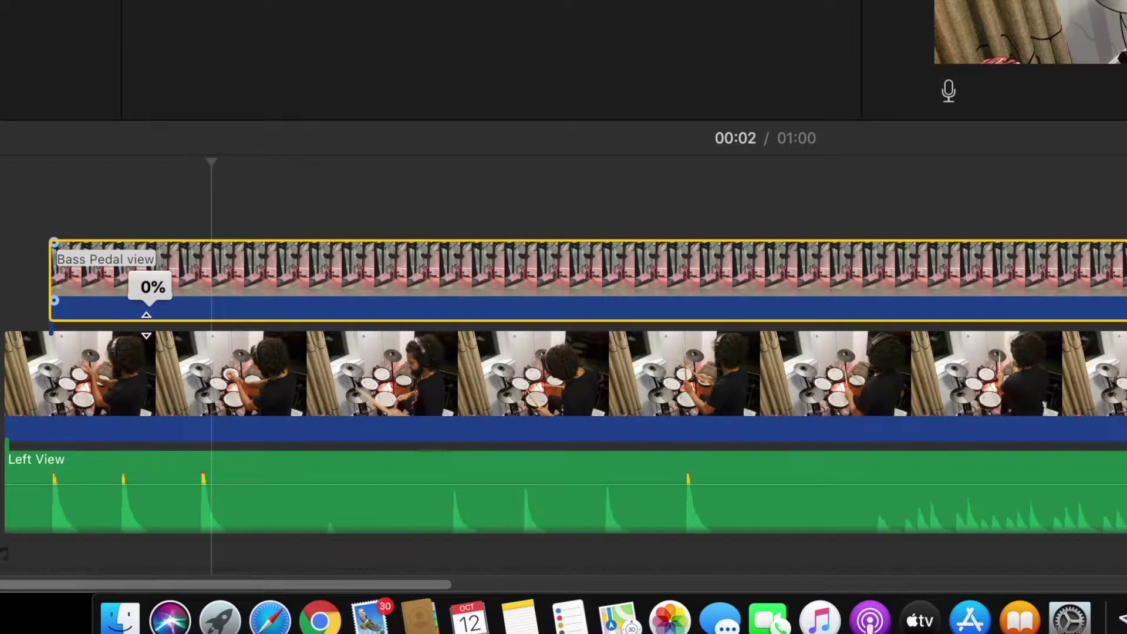
left_click_drag(146, 325, 73, 405)
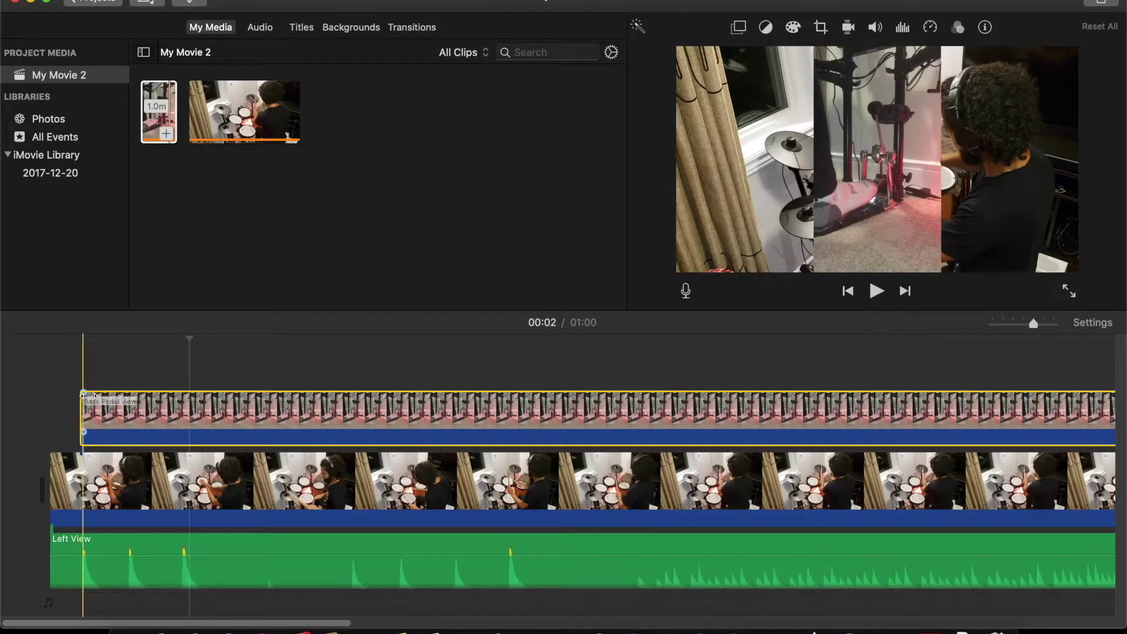
- Split the Left View video clip at the point where the Bass Pedal view overlay starts
left_click(82, 479)
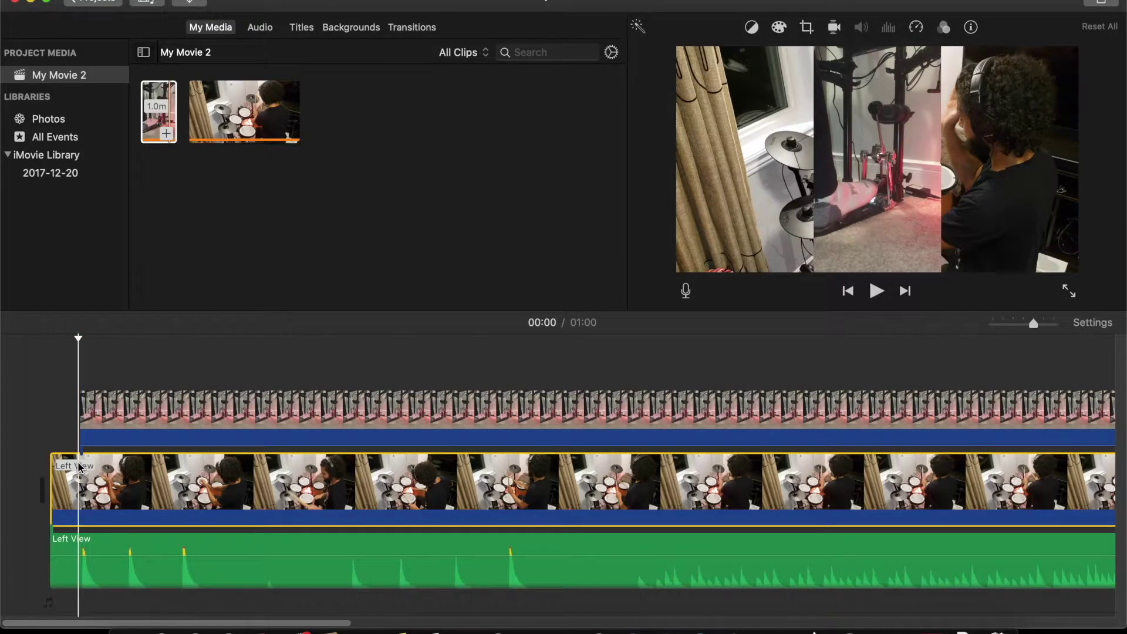
right_click(81, 468)
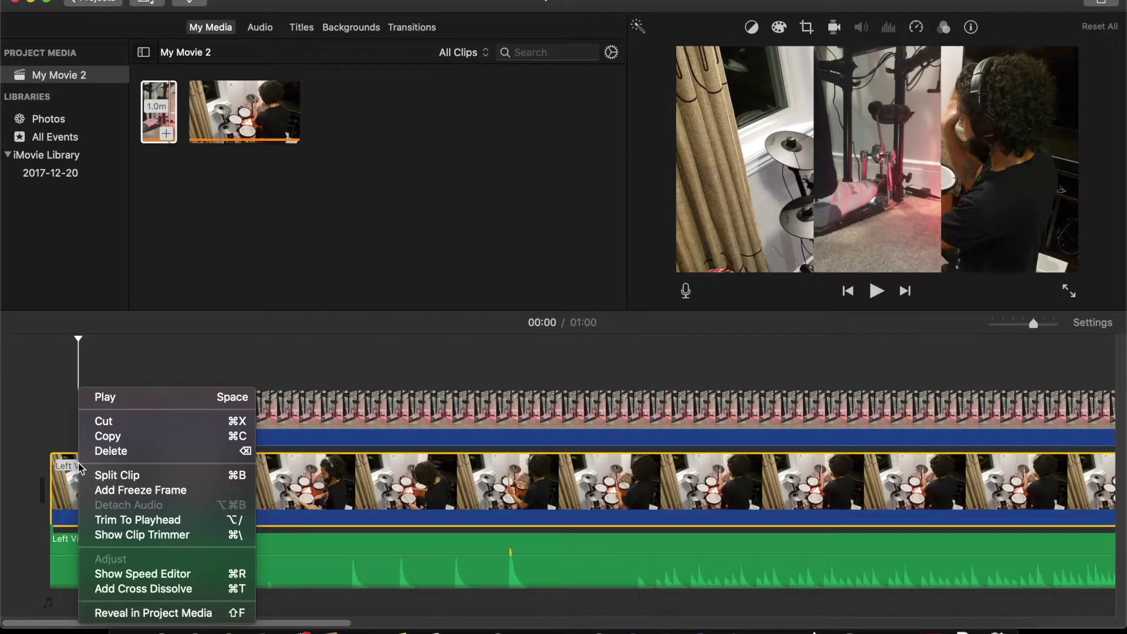
left_click(107, 479)
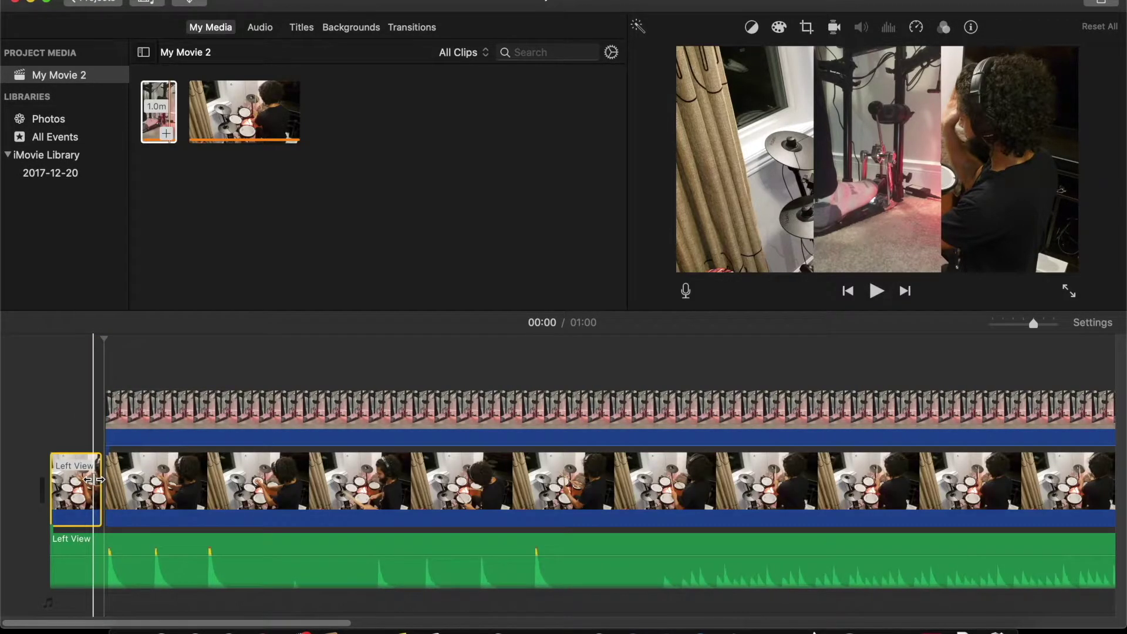
- Try to delete only the short leading piece of the Left View video, and undo the deletion
right_click(75, 488)
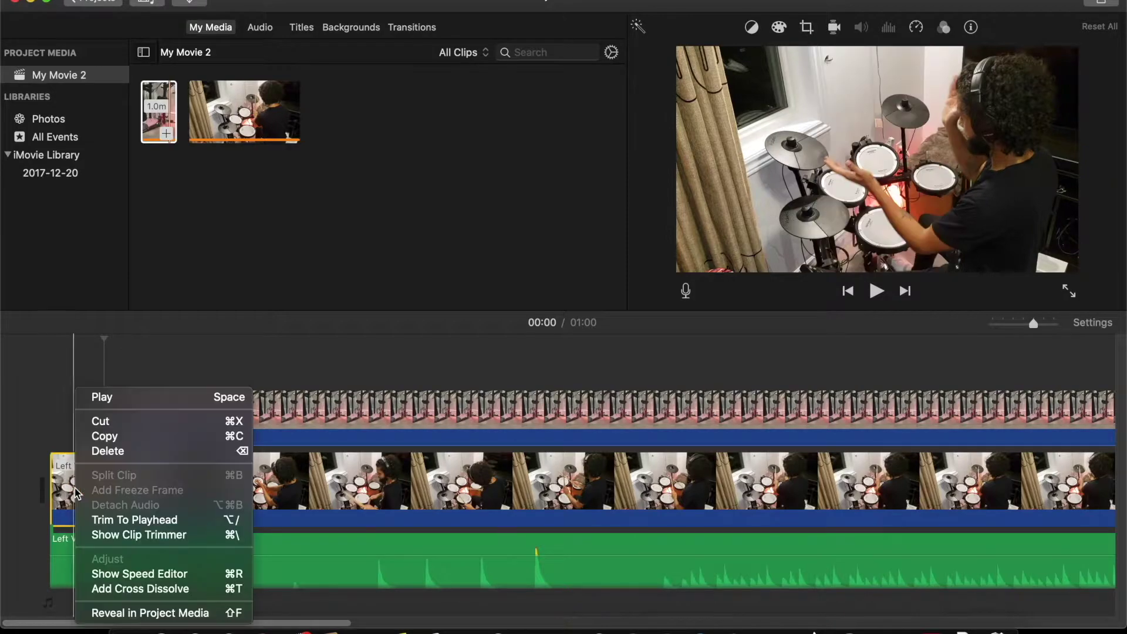
left_click(106, 452)
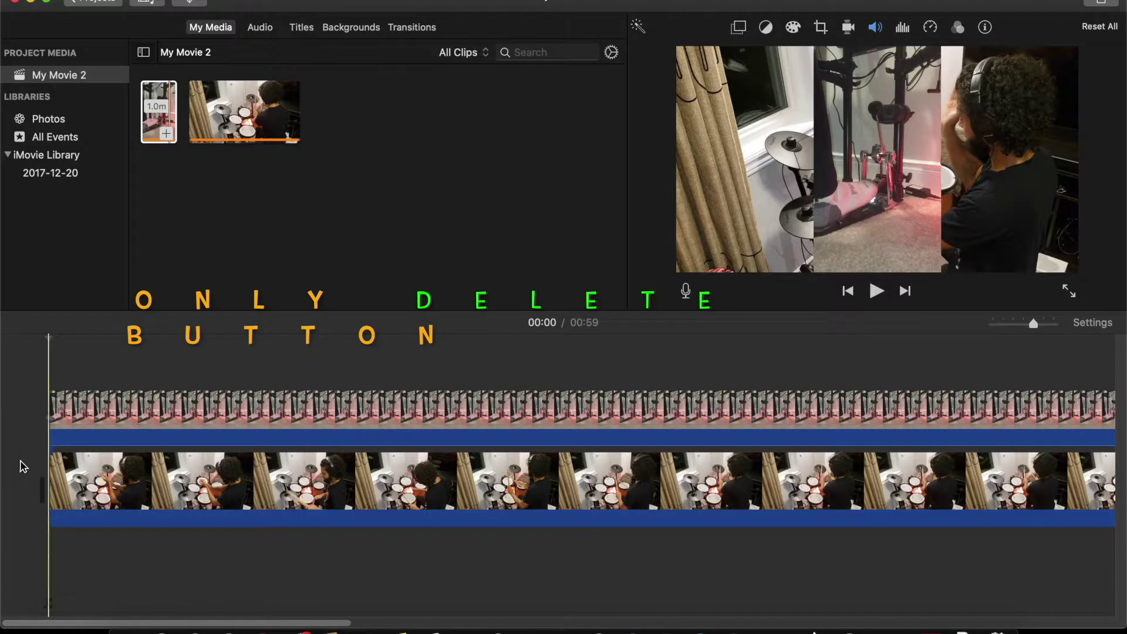
left_click_drag(288, 552, 108, 394)
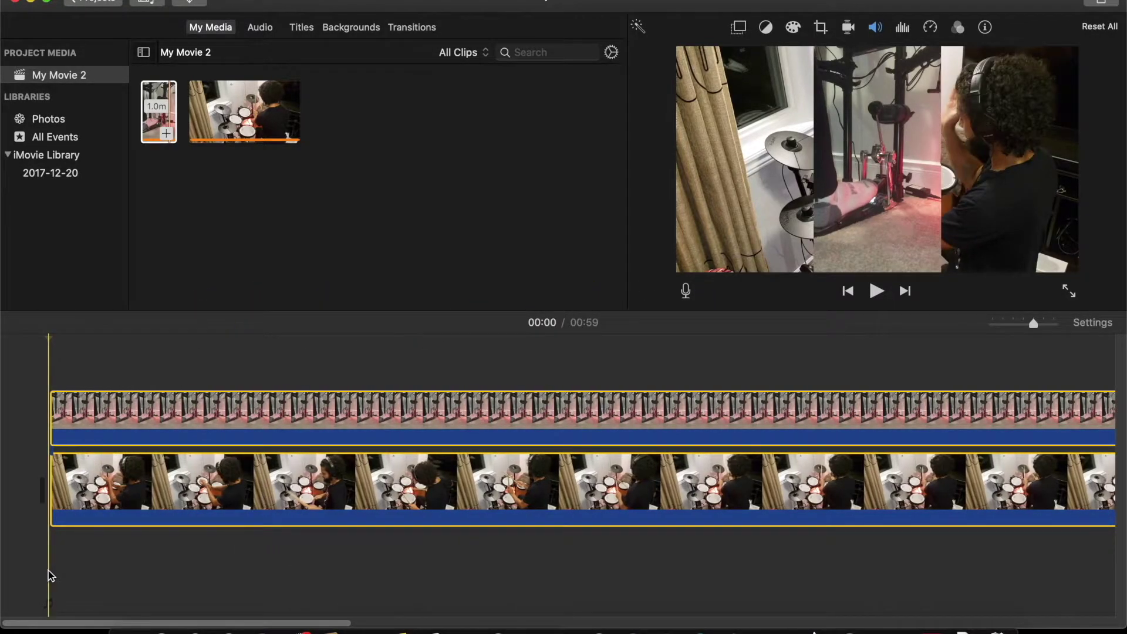
key("super+z")
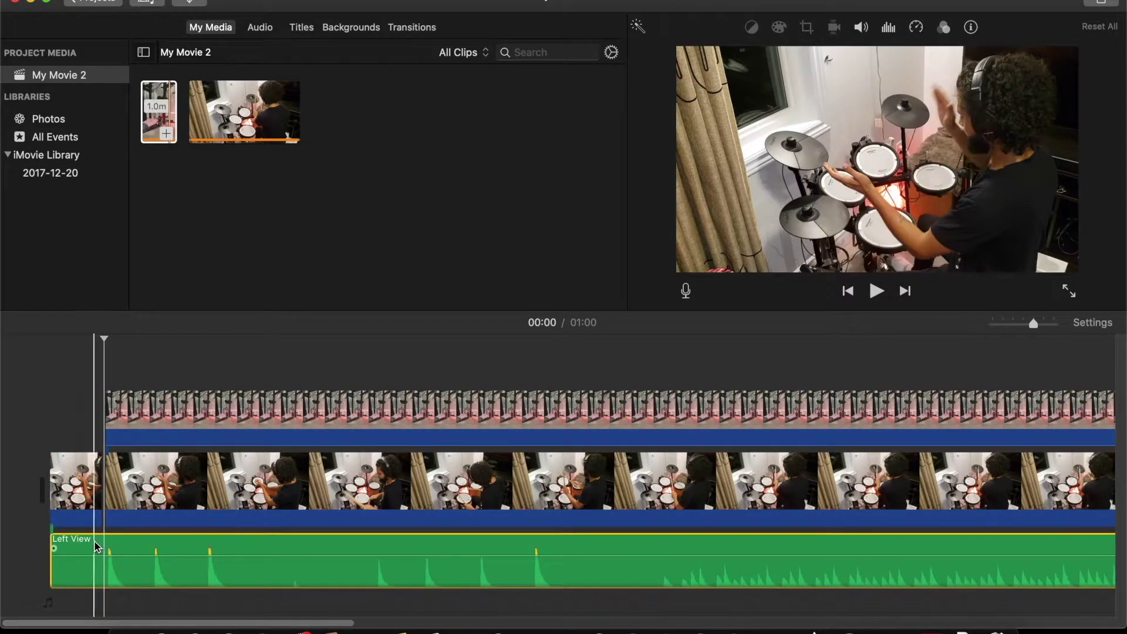
left_click(71, 490)
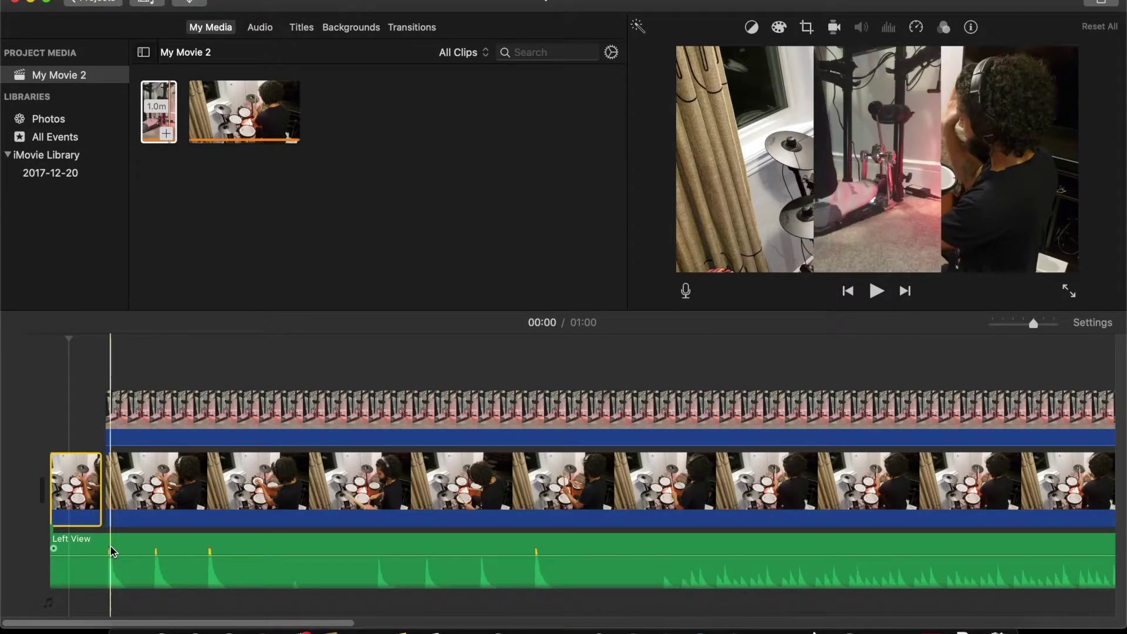
key("super+z")
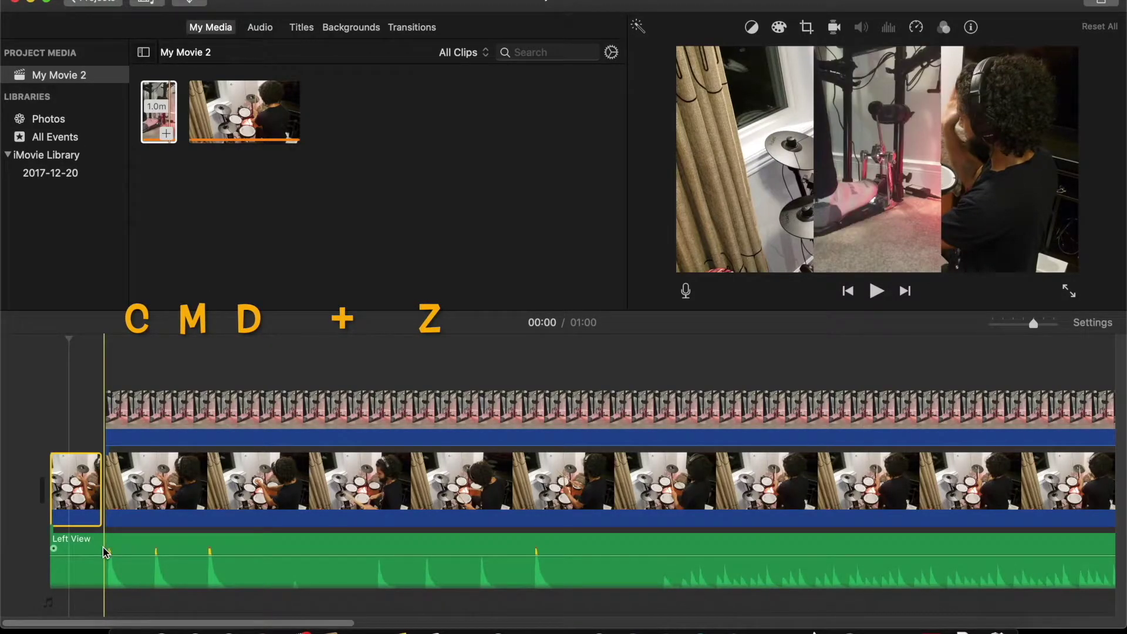
- Split the detached Left View audio at the same point as its video, and delete both leading pieces together
left_click(103, 547)
left_click(104, 490)
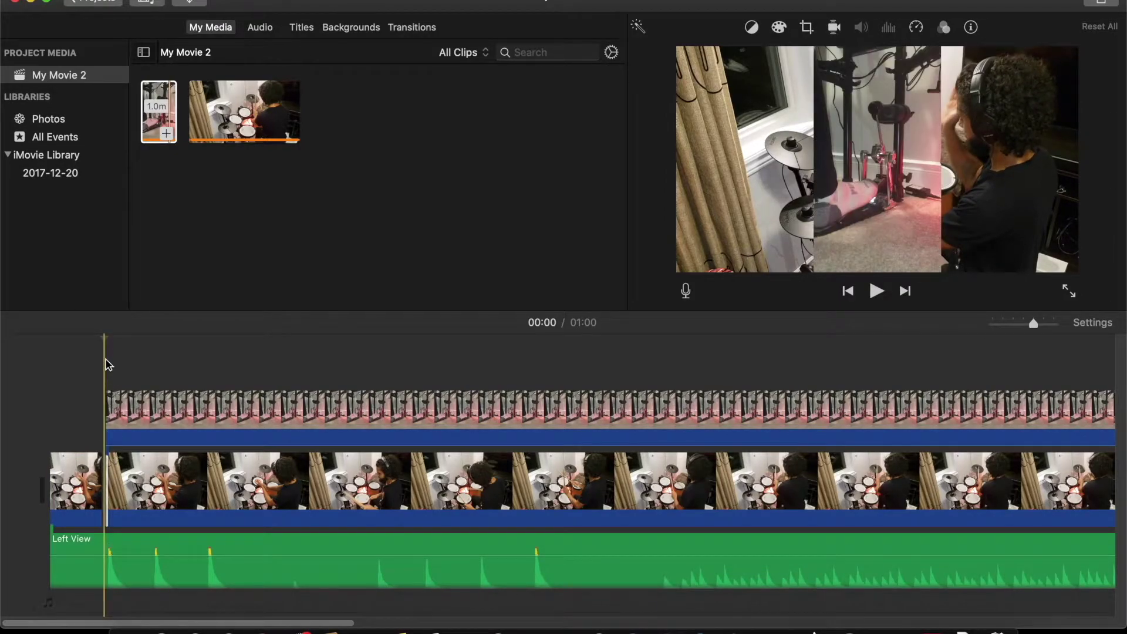
right_click(108, 550)
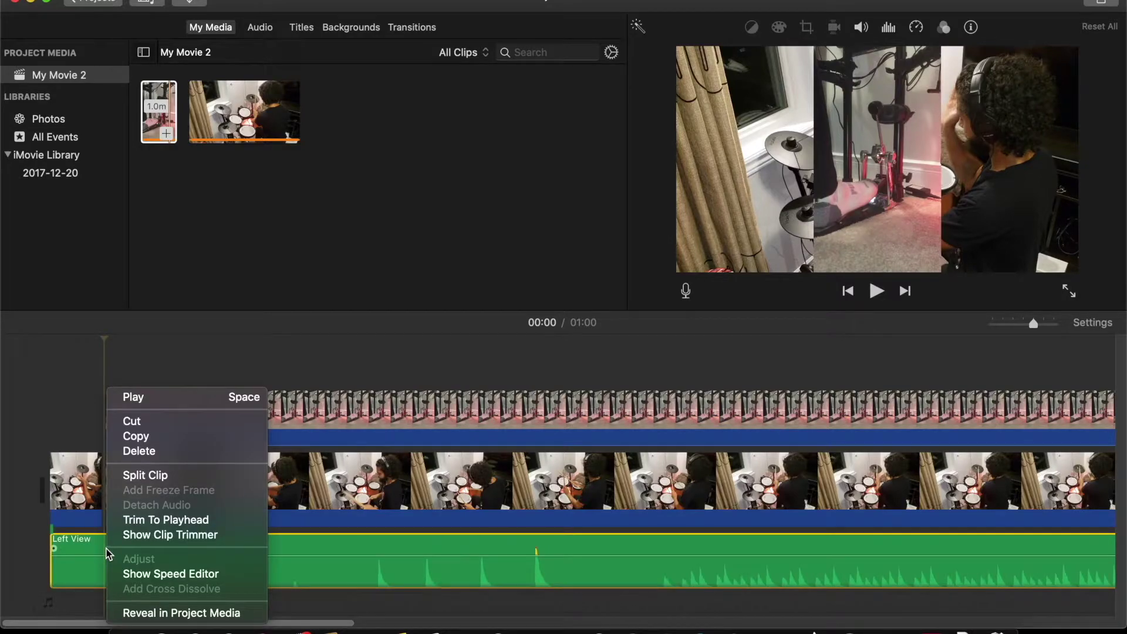
left_click(154, 476)
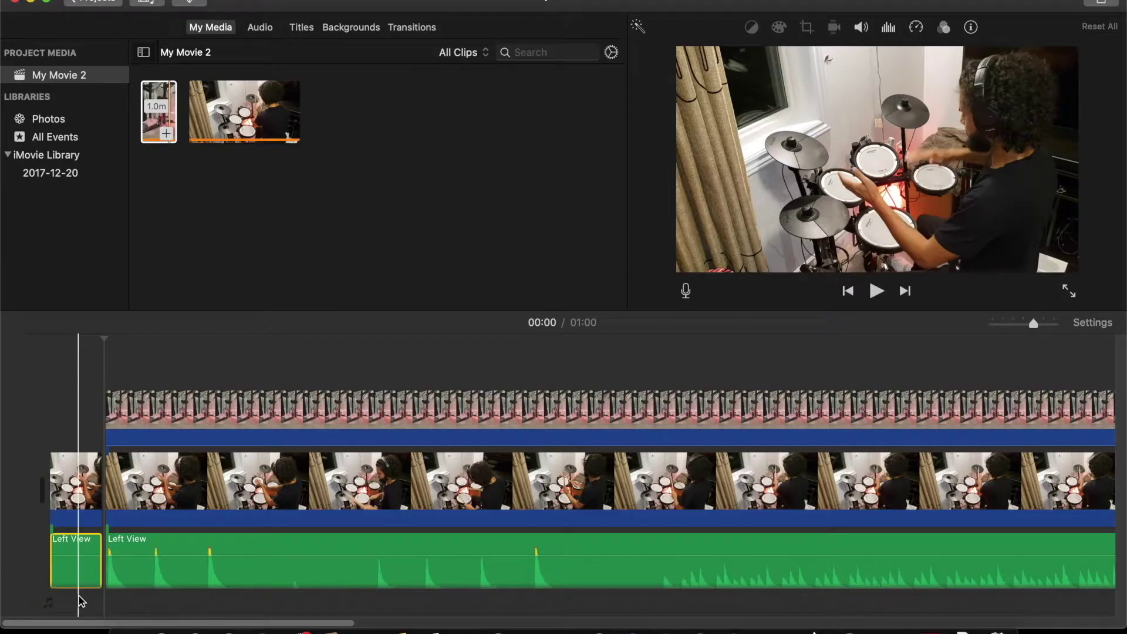
left_click(72, 469)
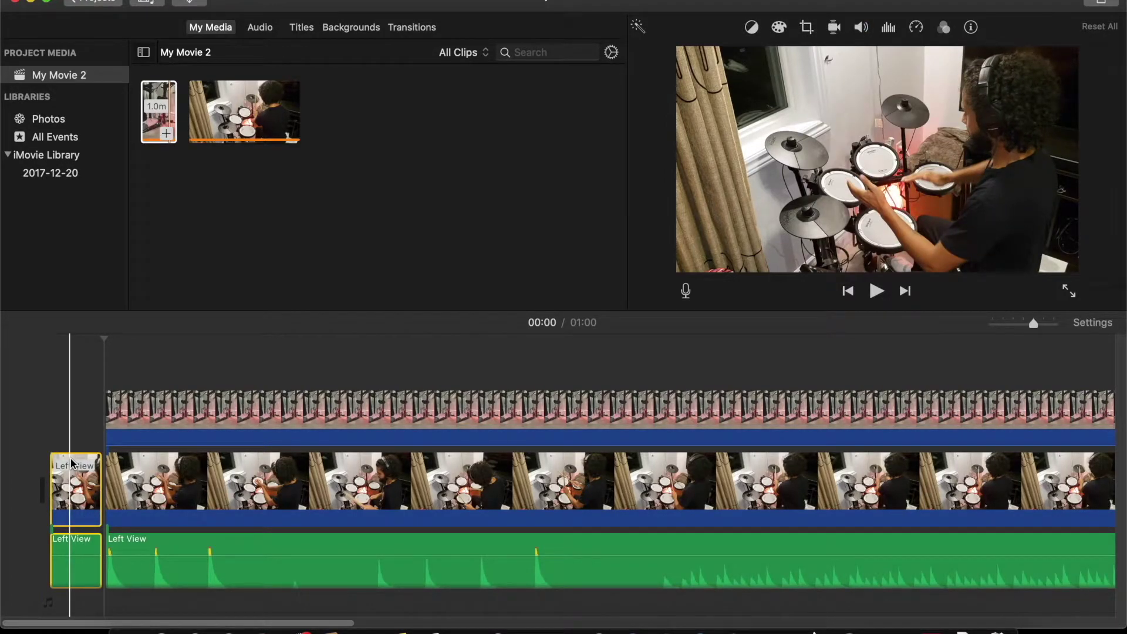
key("Delete")
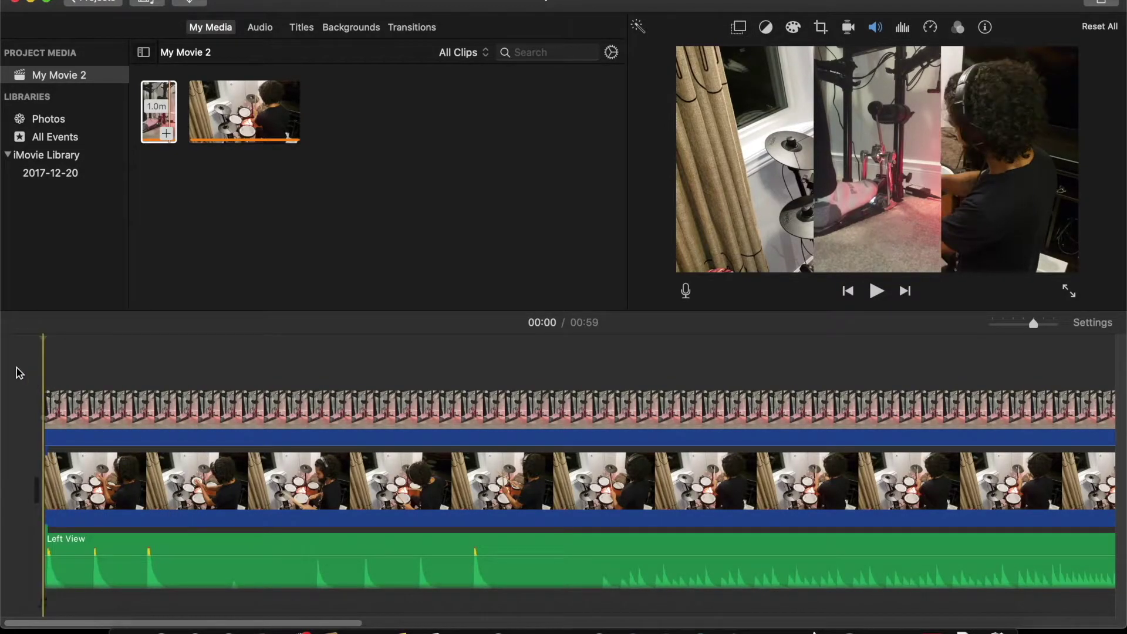
- Select the two video clips and try the Split Screen overlay style for the Bass Pedal view clip
left_click_drag(48, 366, 196, 516)
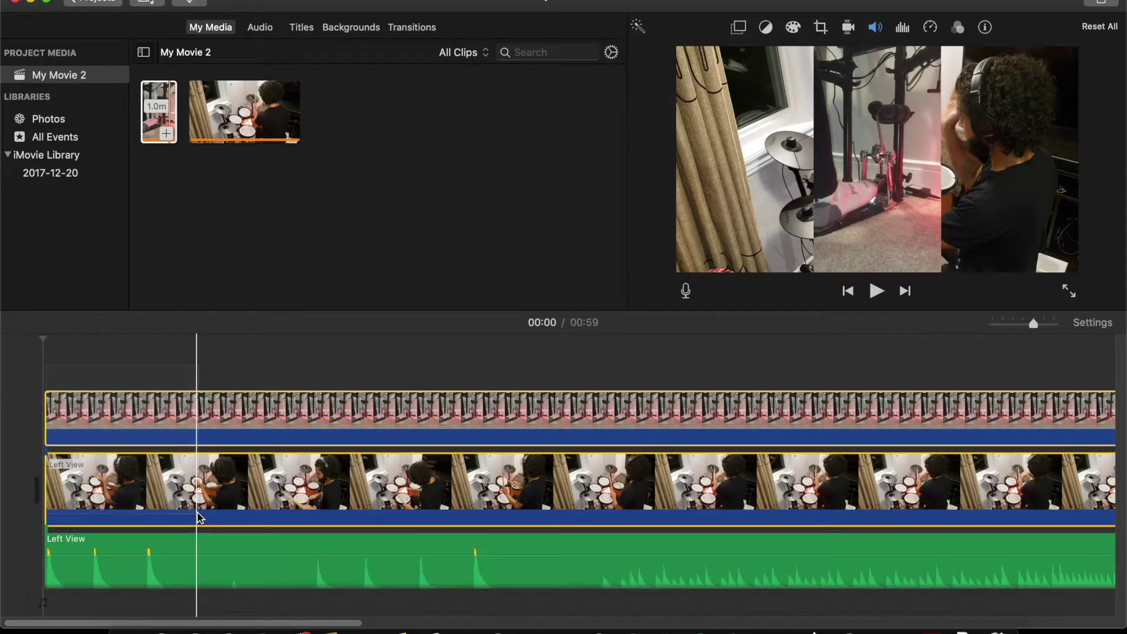
left_click(739, 30)
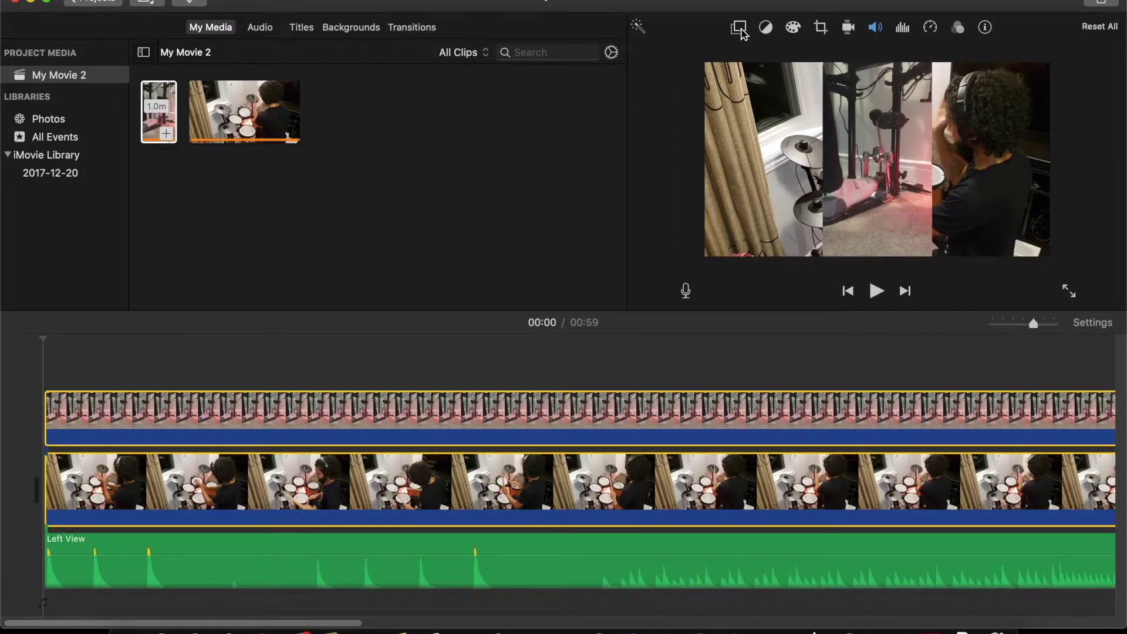
left_click(692, 54)
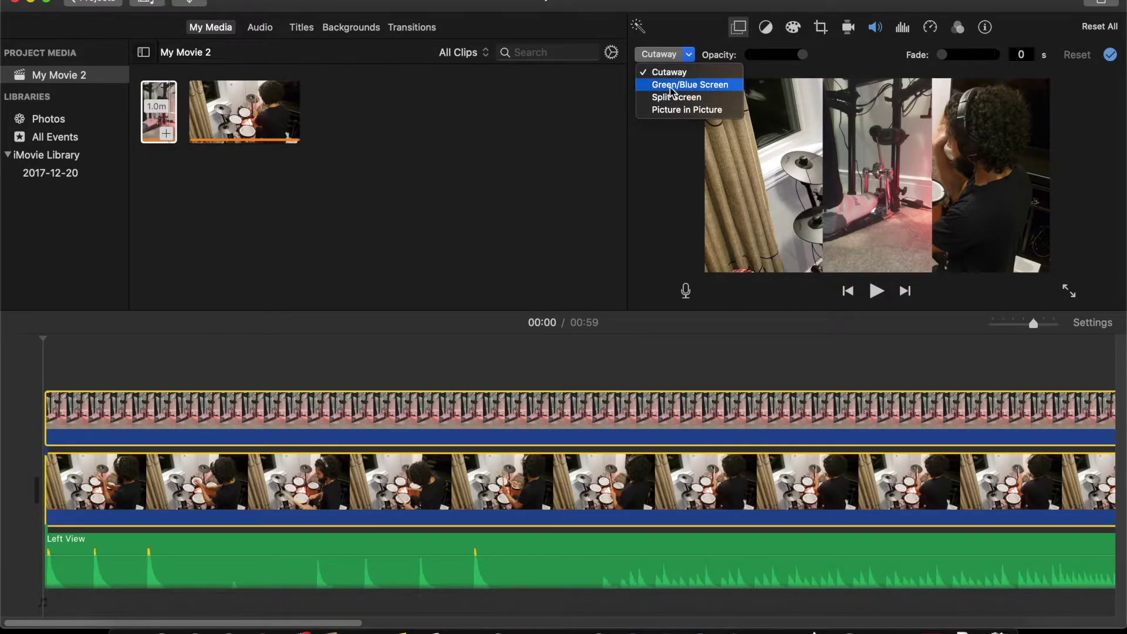
left_click(670, 98)
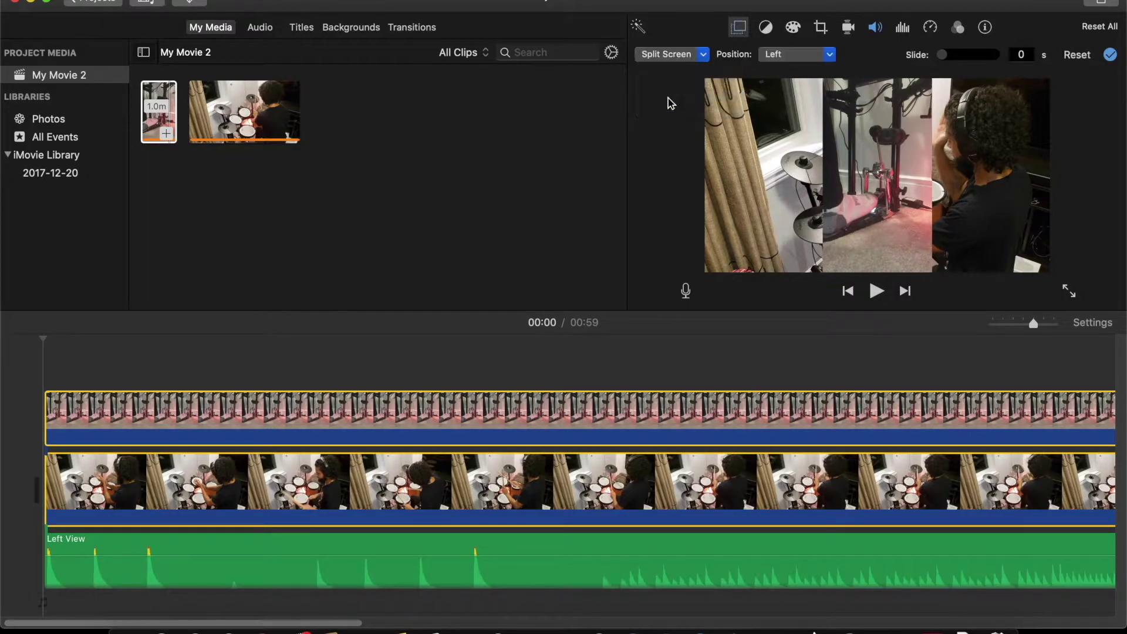
- Change the Bass Pedal view clip's overlay style to Picture in Picture
left_click(685, 58)
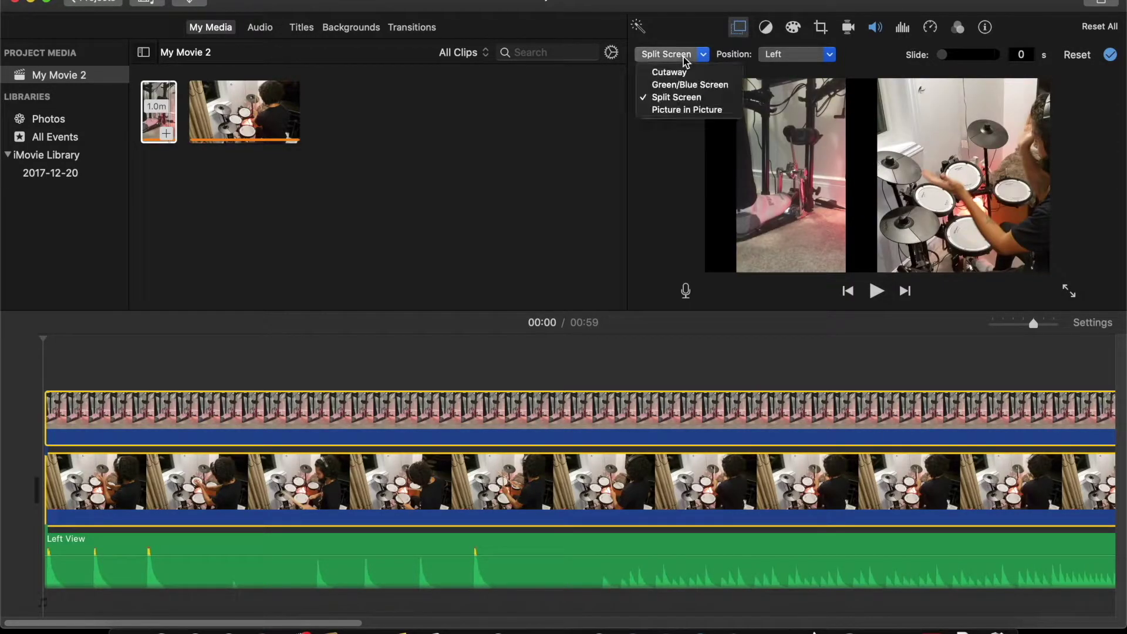
left_click(667, 111)
left_click(227, 374)
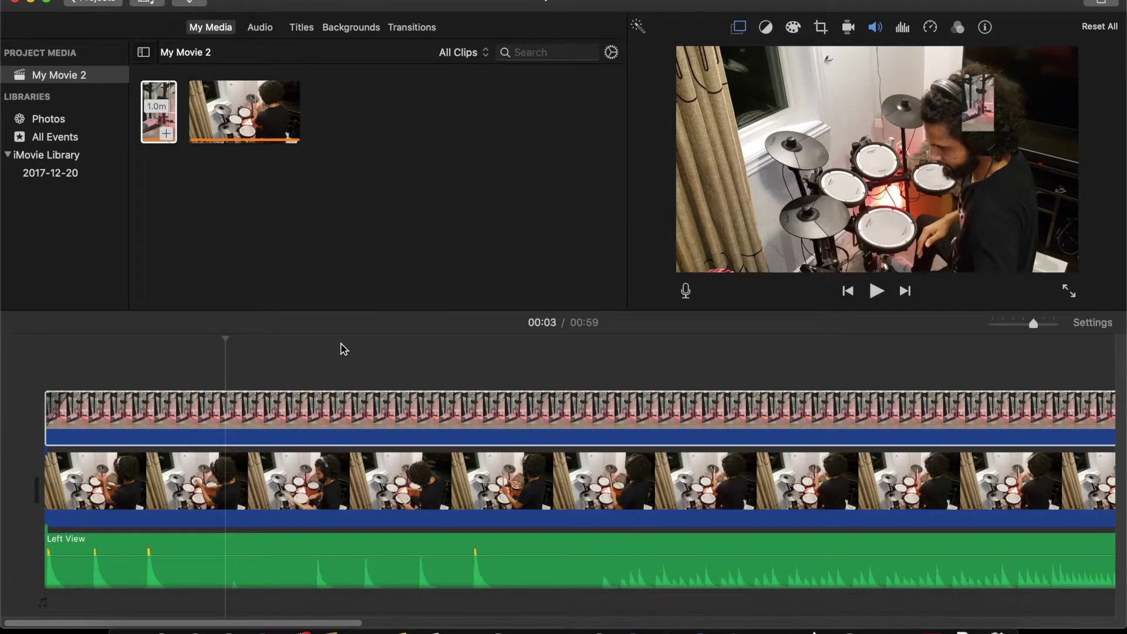
- Enlarge the Bass Pedal picture-in-picture inset and place it in the lower-left corner of the video frame
left_click_drag(116, 353, 204, 516)
left_click(205, 492)
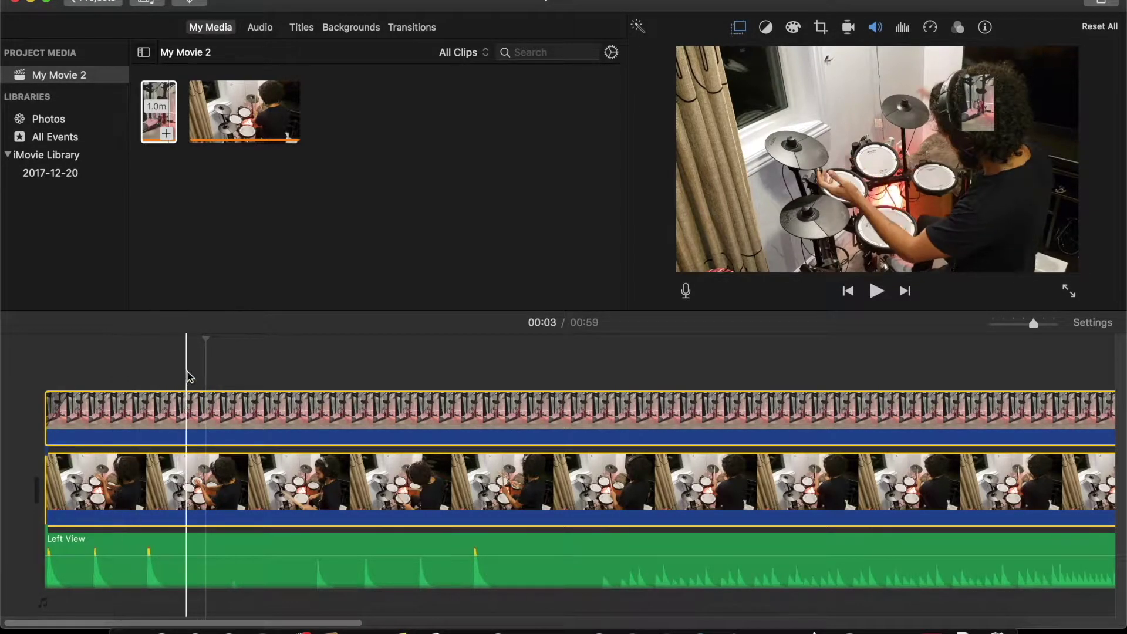
left_click(198, 417)
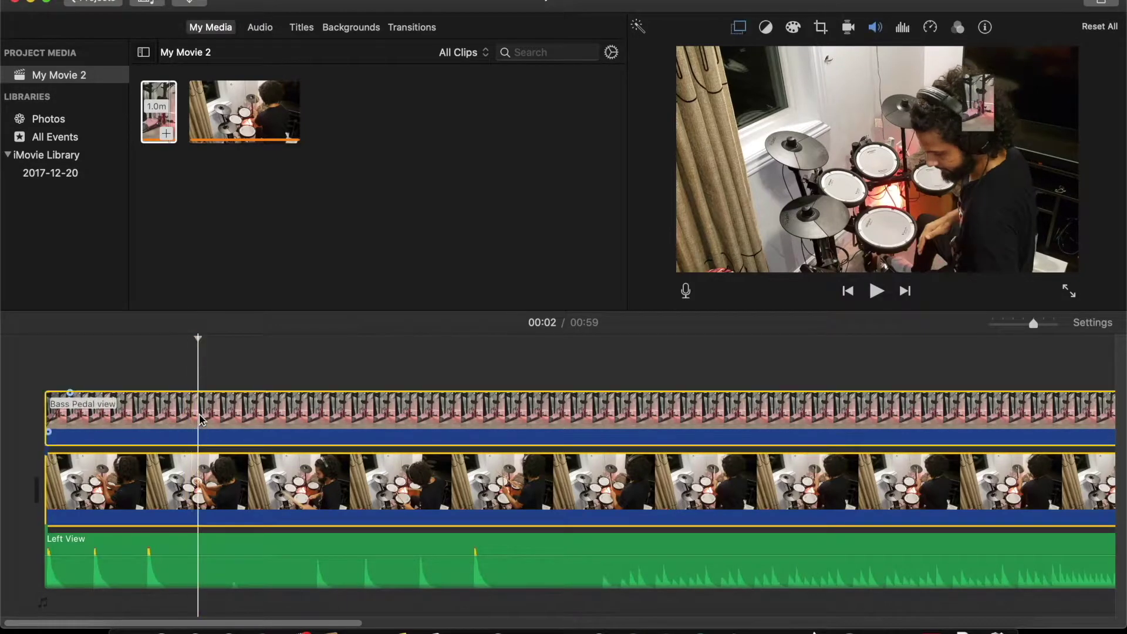
left_click(739, 30)
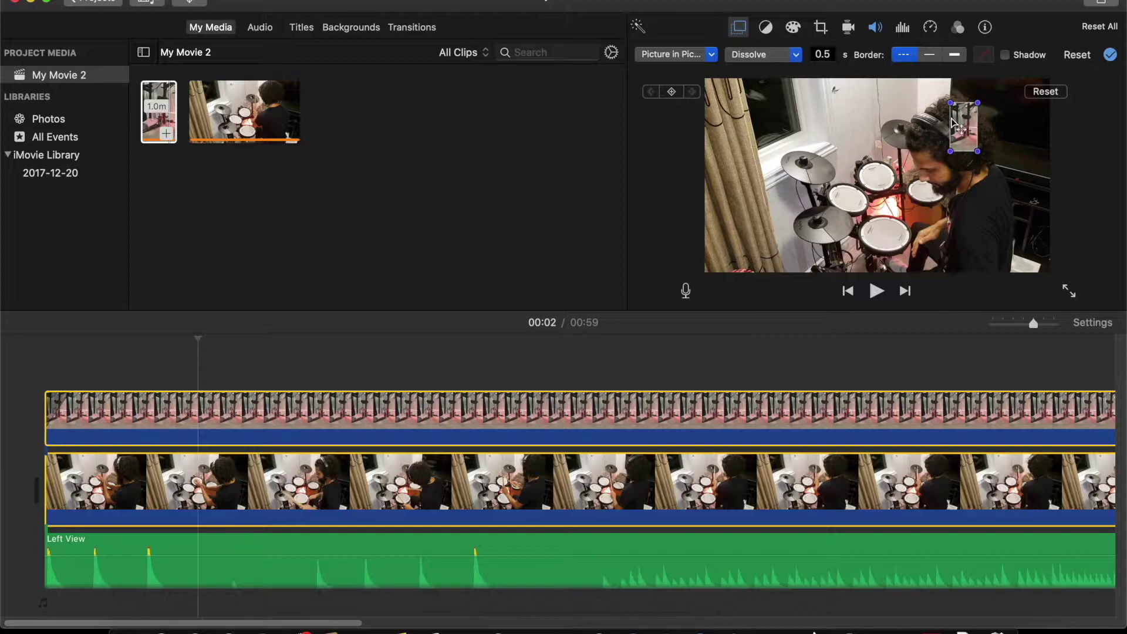
left_click_drag(980, 156, 739, 200)
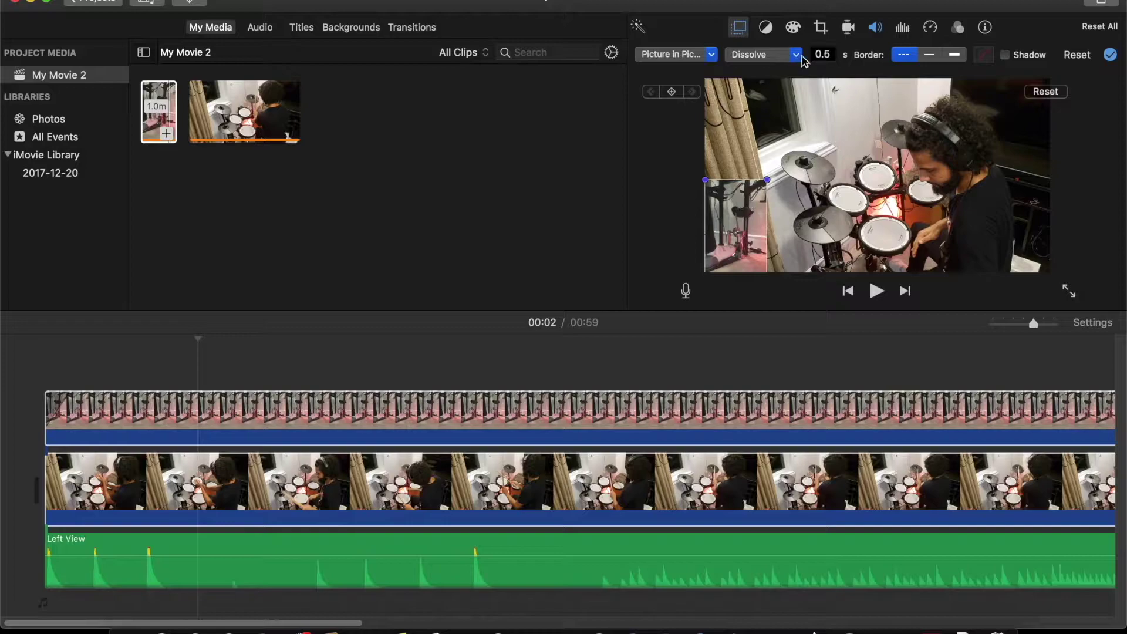
- Set the picture-in-picture dissolve duration to 0 seconds and slightly enlarge the Bass Pedal inset in the lower-left corner
left_click(825, 54)
left_click_drag(830, 55, 816, 56)
left_click(823, 54)
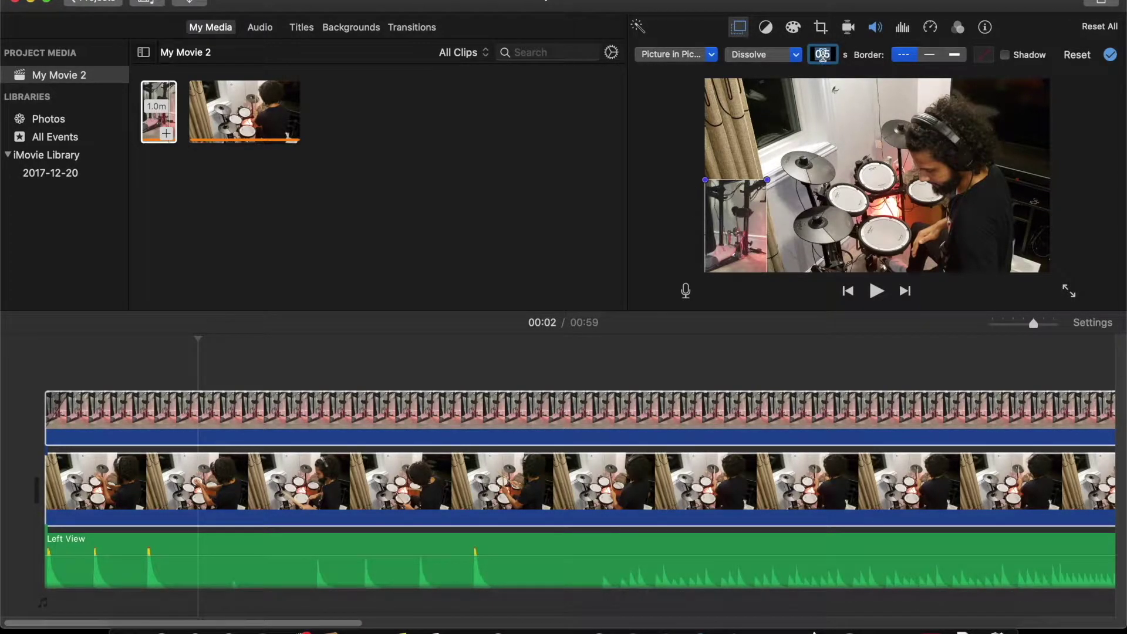
type("20")
key("Return")
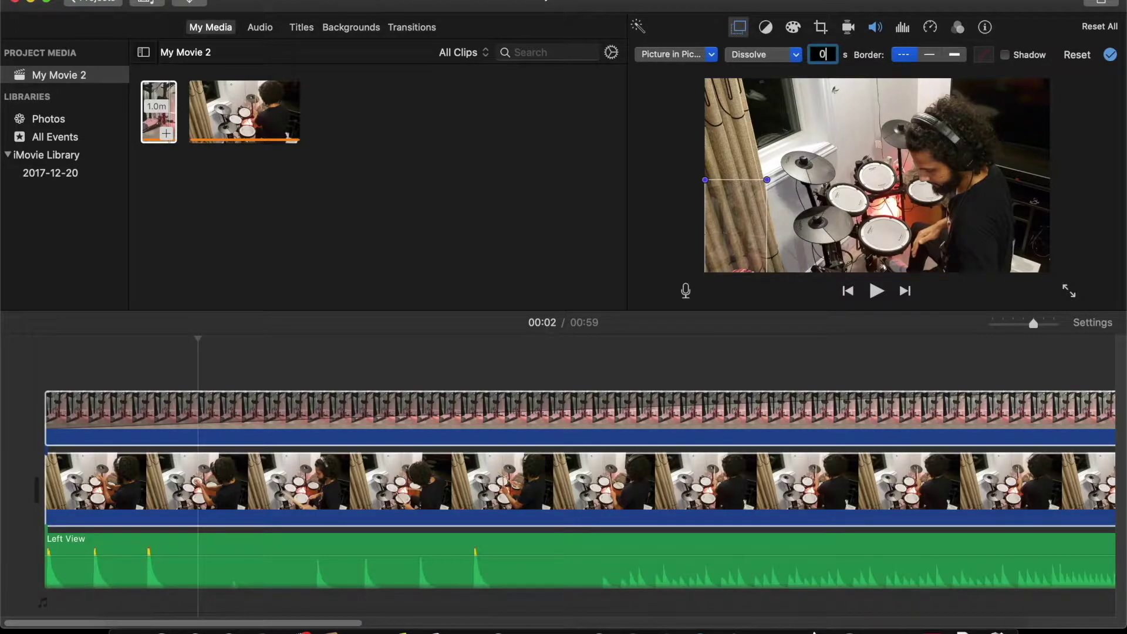
key("Return")
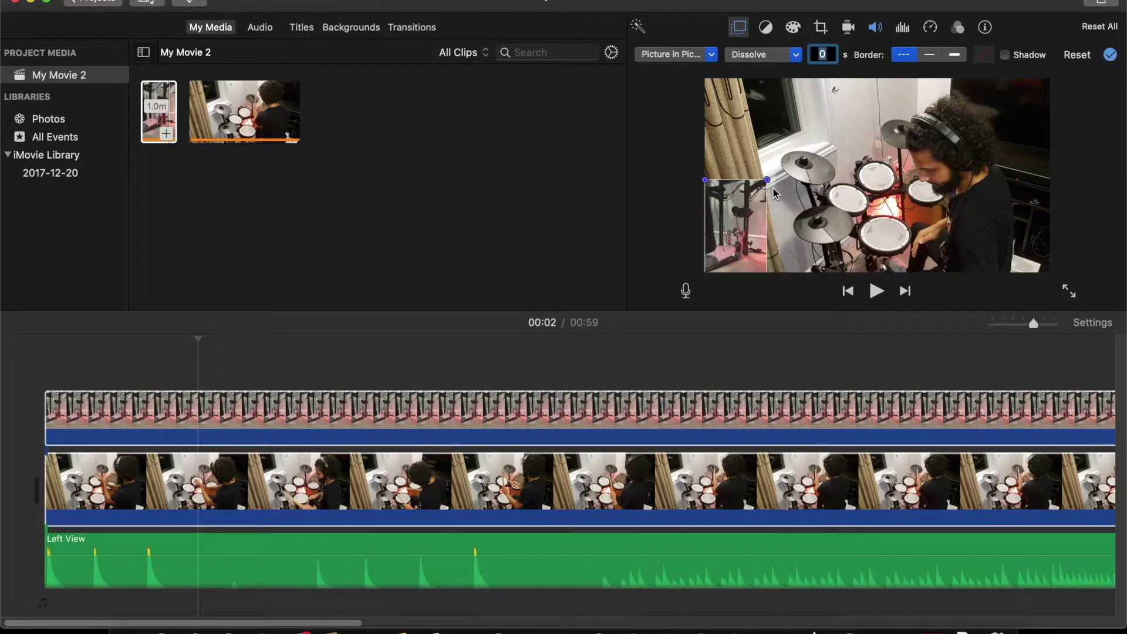
left_click(408, 376)
left_click_drag(766, 181, 775, 164)
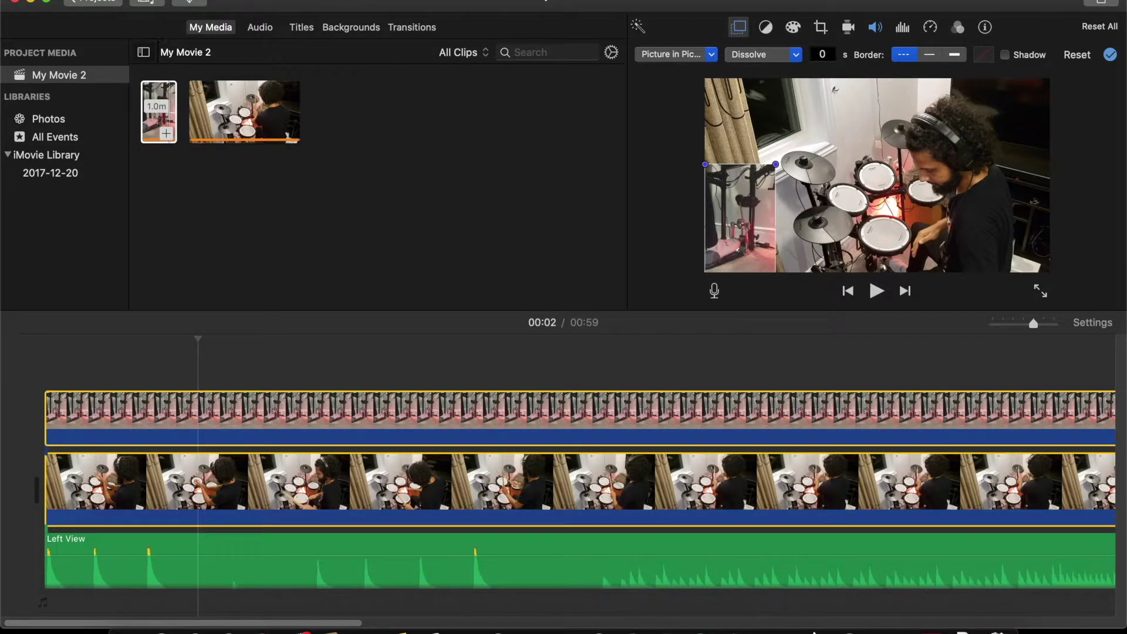
- Start a file export of the movie, accept the existing export settings and continue to the save dialog
left_click(106, 2)
mouse_move(146, 199)
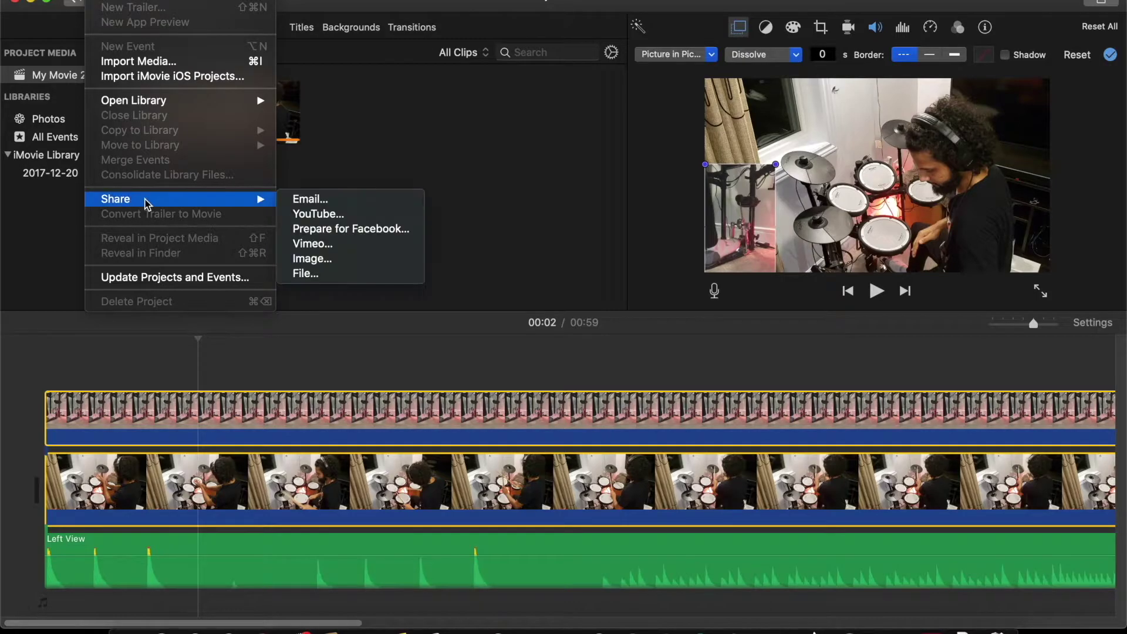
left_click(303, 275)
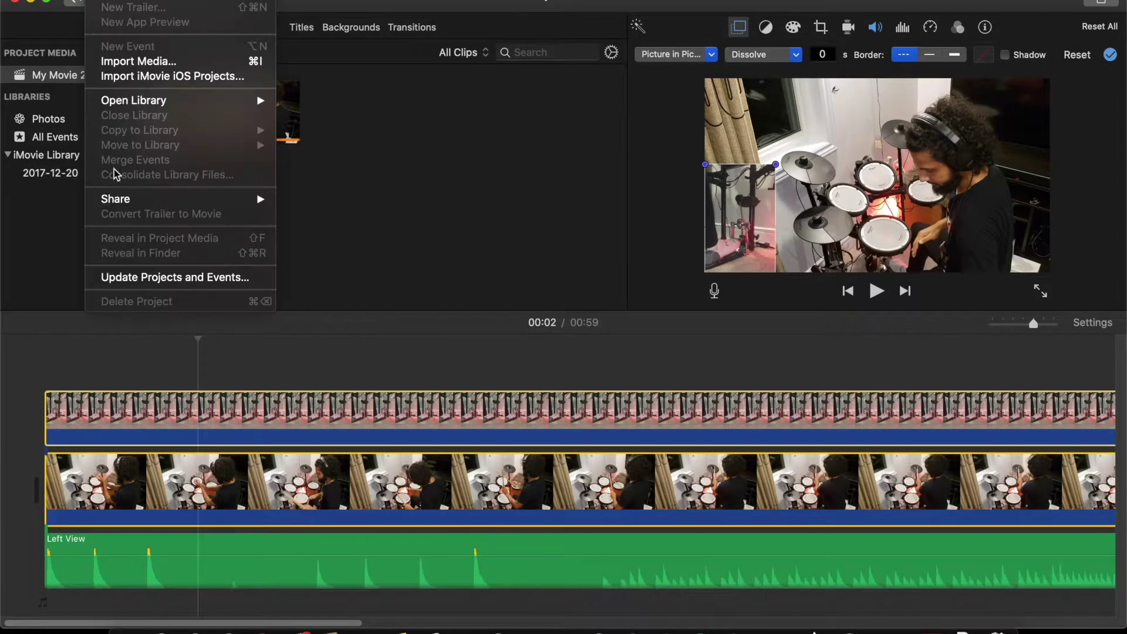
mouse_move(121, 199)
left_click(298, 273)
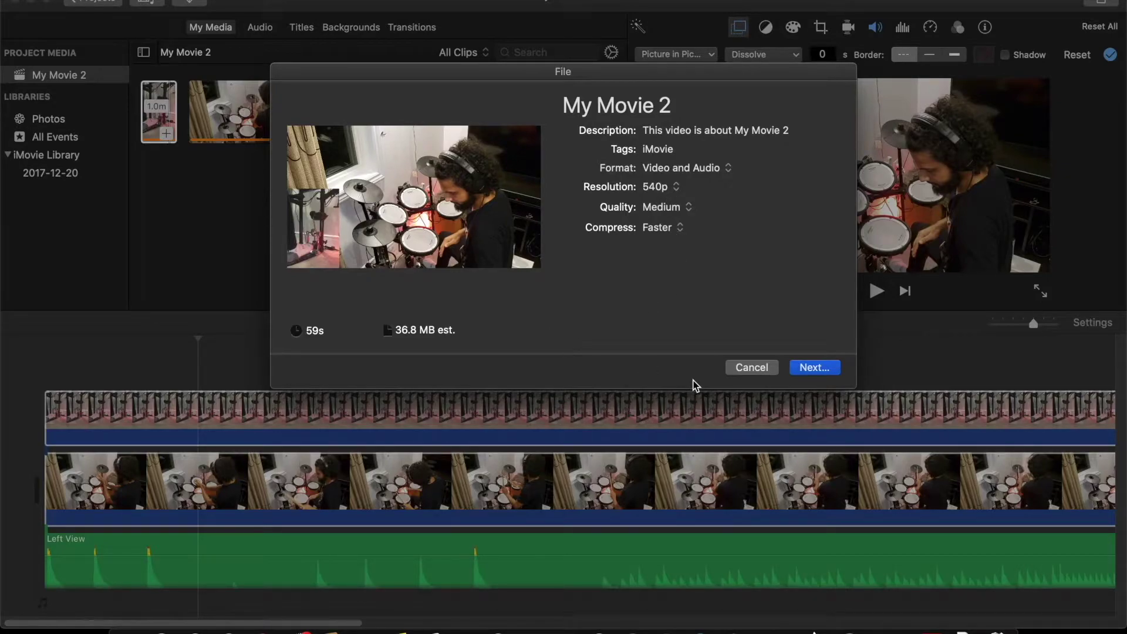
left_click(817, 369)
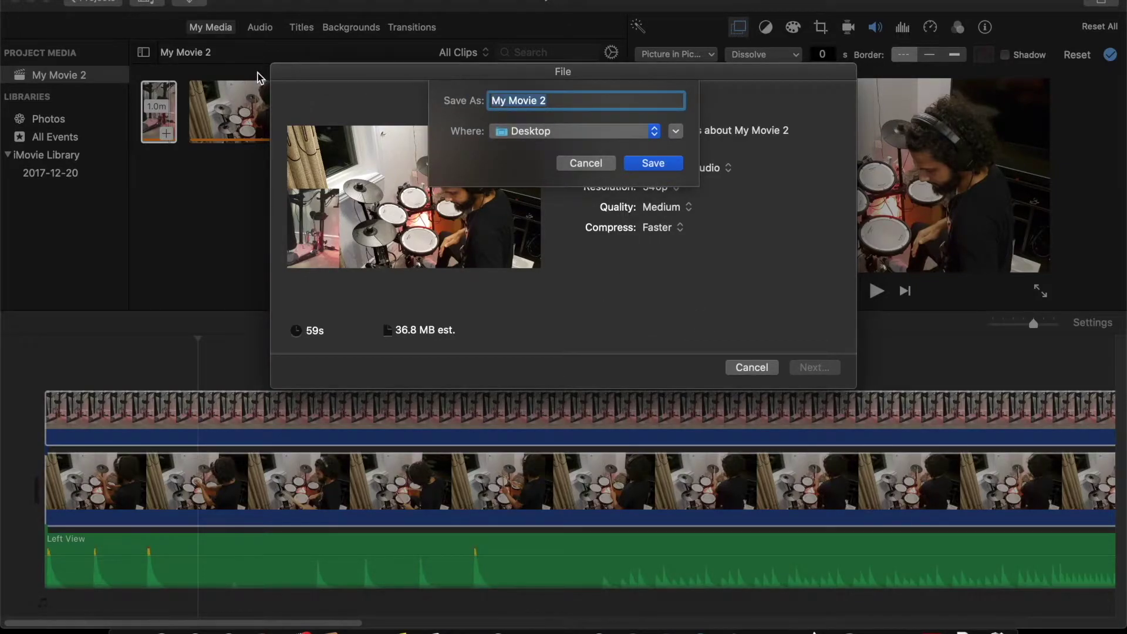
- Save the export to the Desktop as "Left side video with bass view" and check its export progress
type("First")
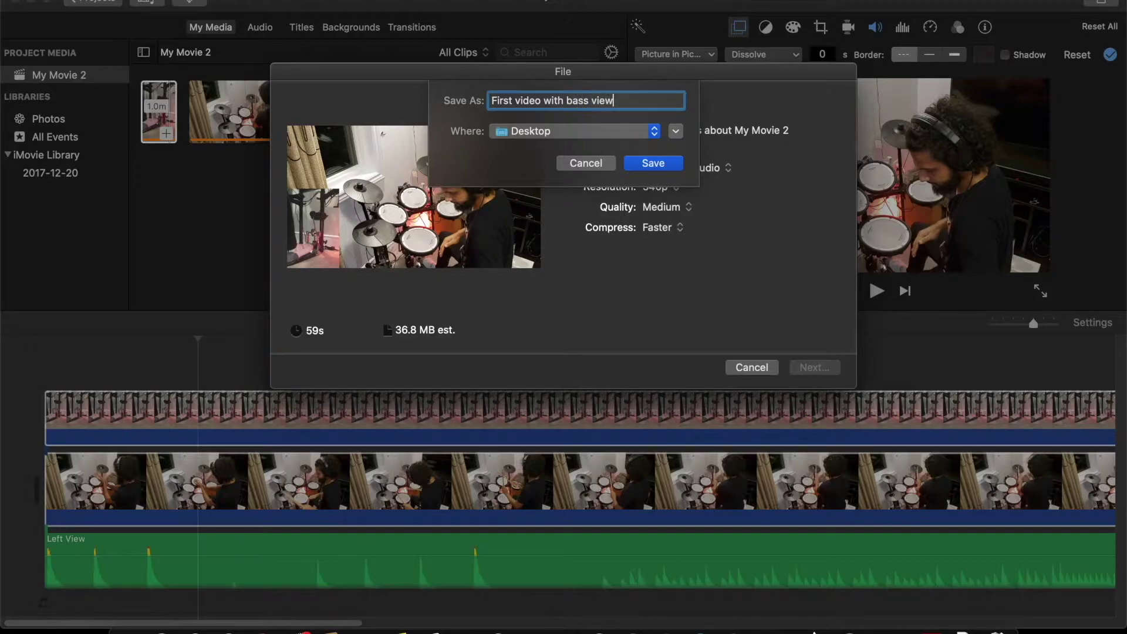
left_click_drag(492, 100, 514, 101)
type("F")
key("BackSpace")
type("Left")
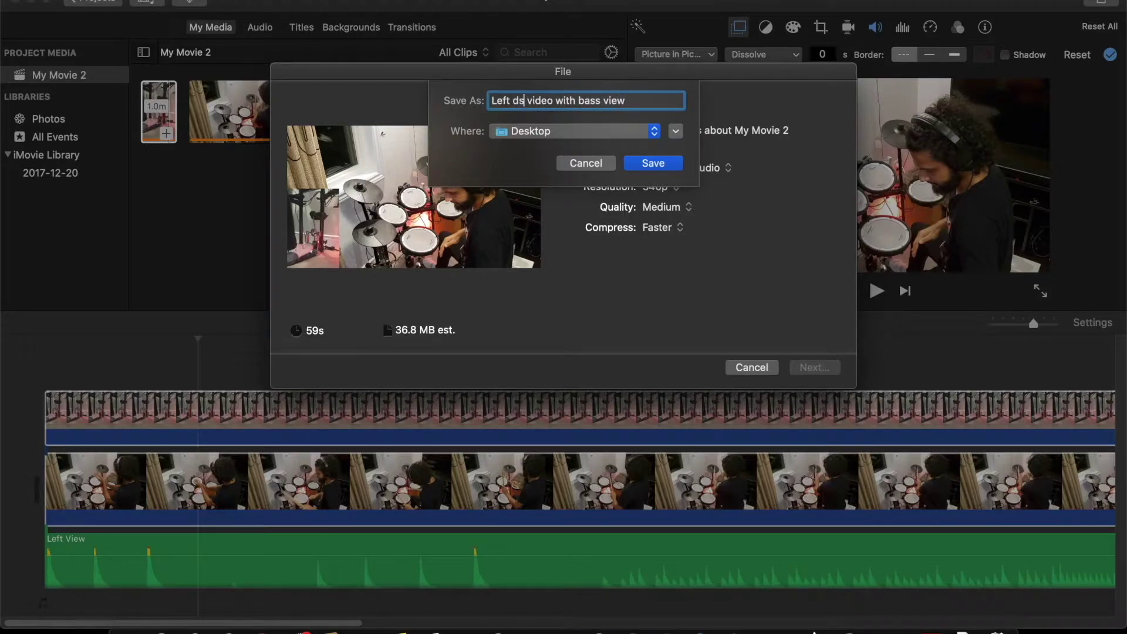
type(" side")
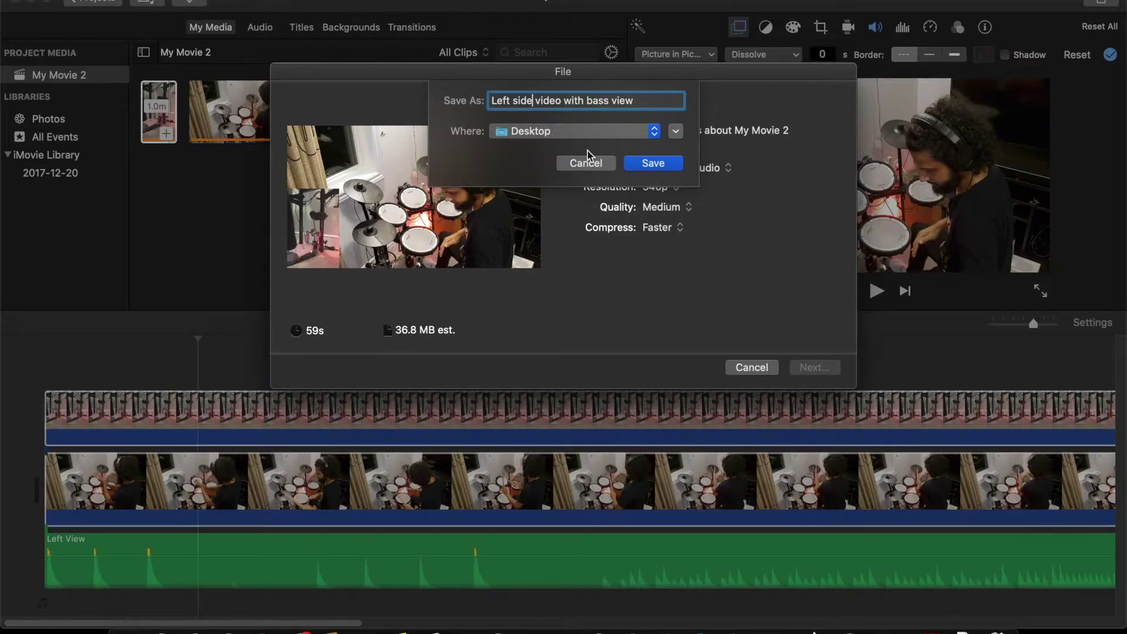
left_click(652, 164)
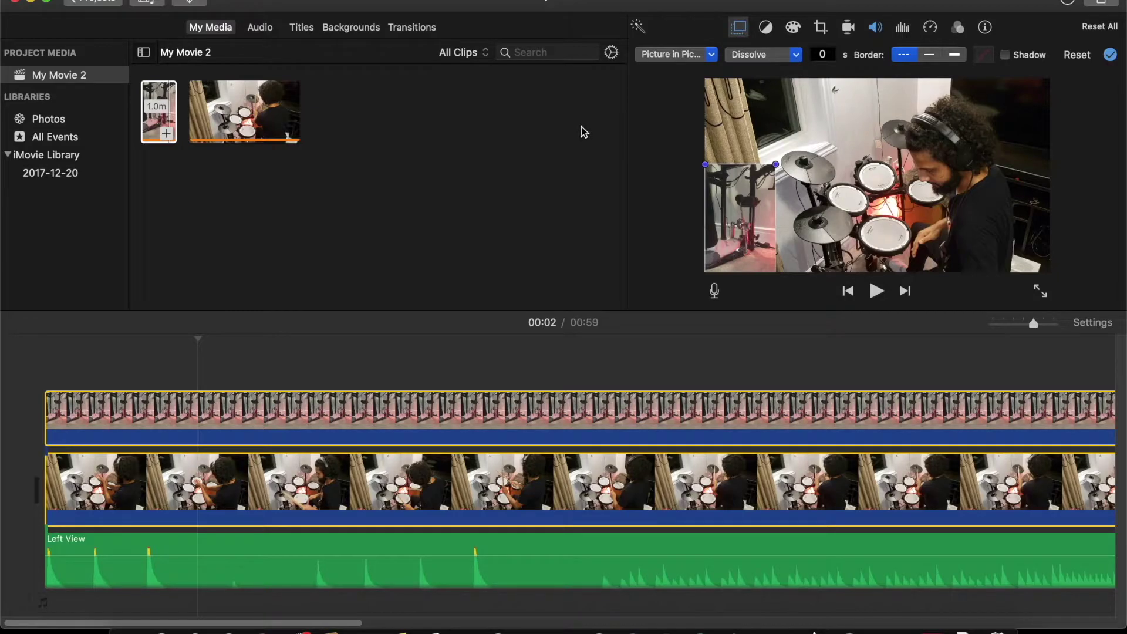
left_click(1069, 4)
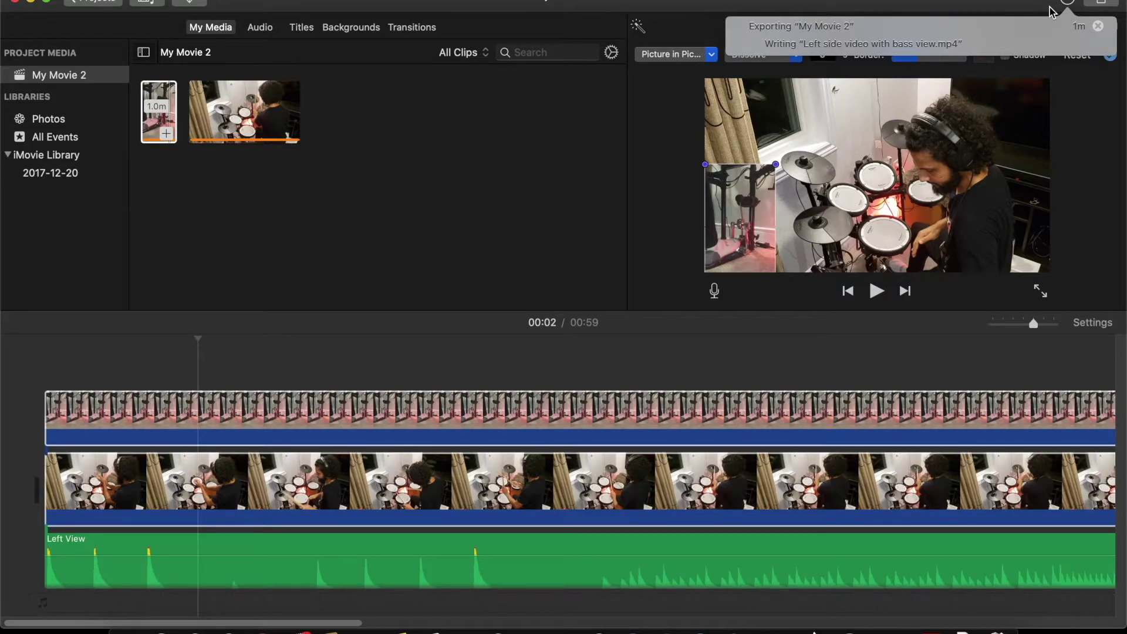
left_click(1025, 0)
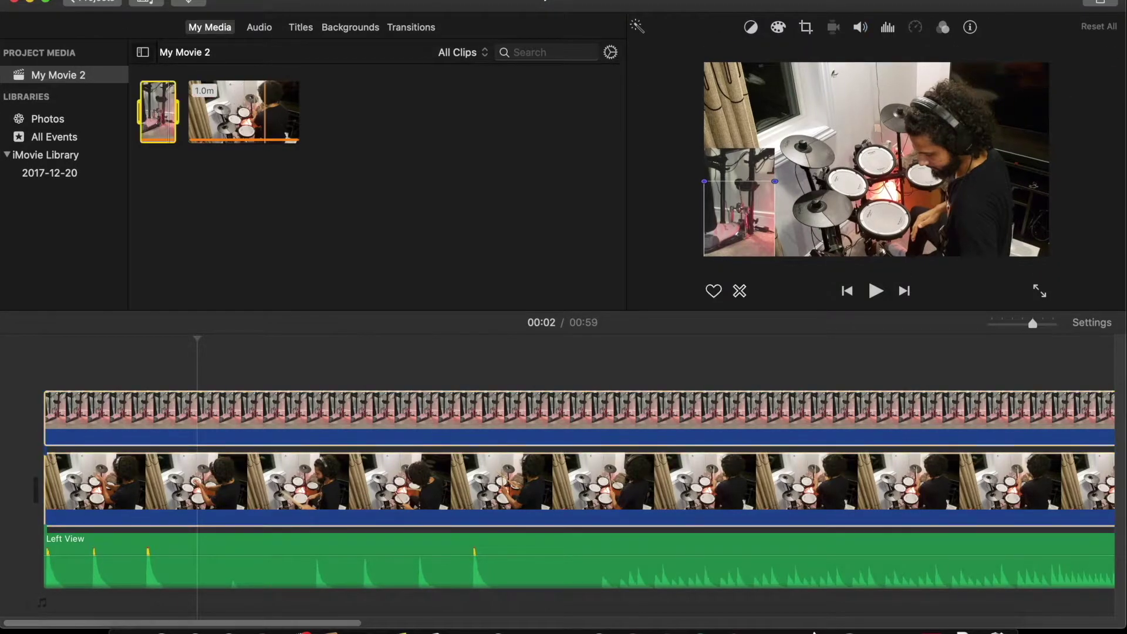
- Leave the project for the projects overview, naming it "My First edit left angle with bass view"
left_click(99, 1)
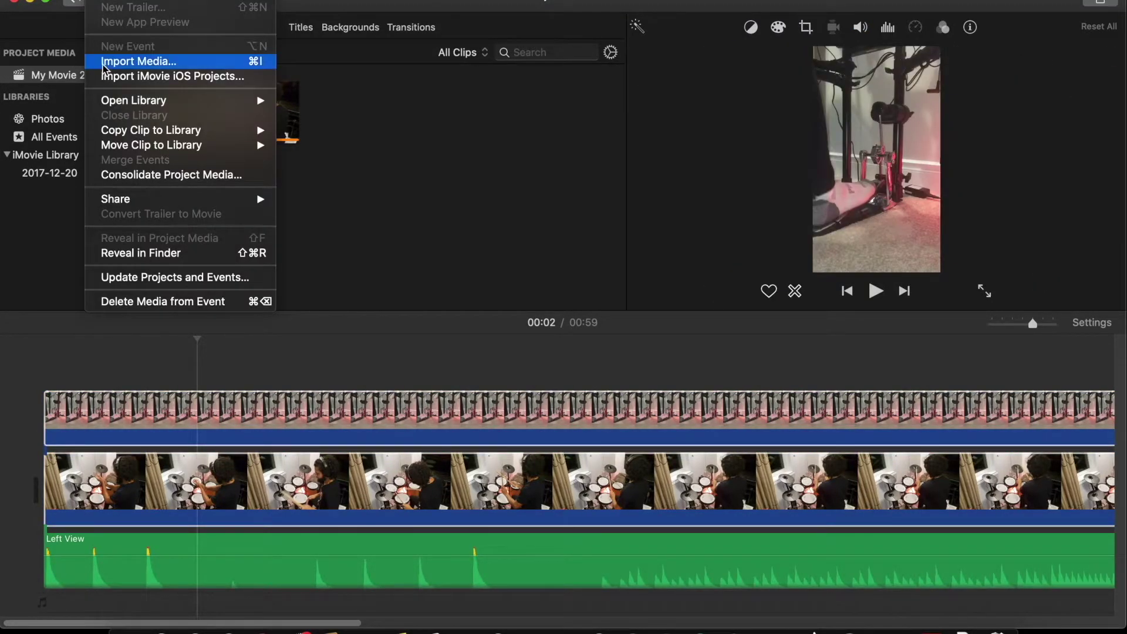
left_click(426, 169)
left_click(99, 2)
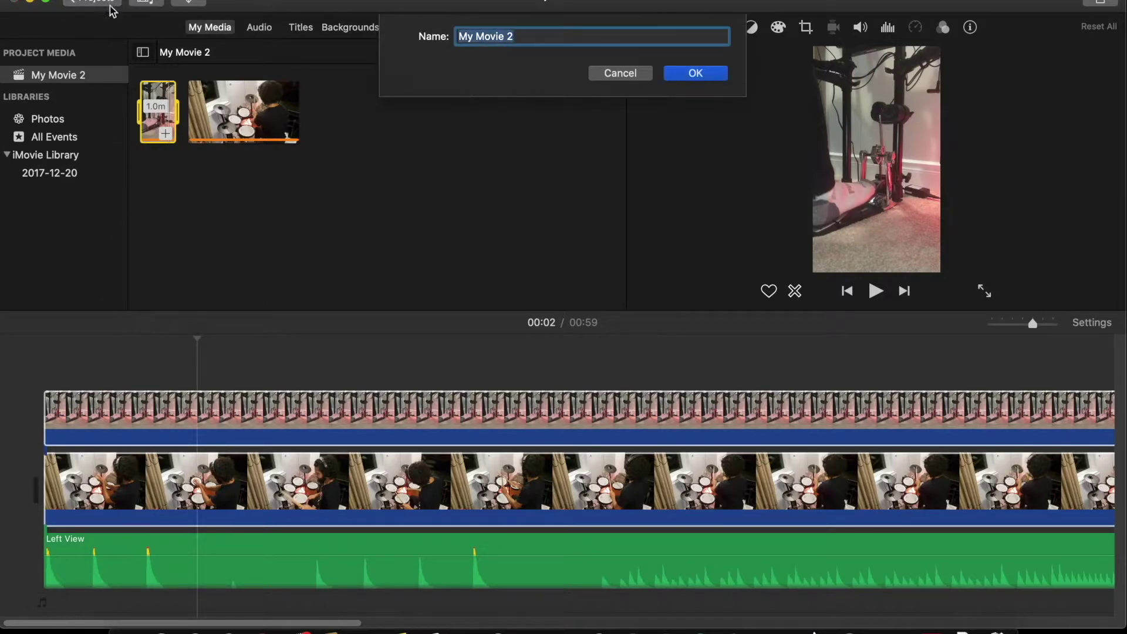
type("My First edit left angle with bass view")
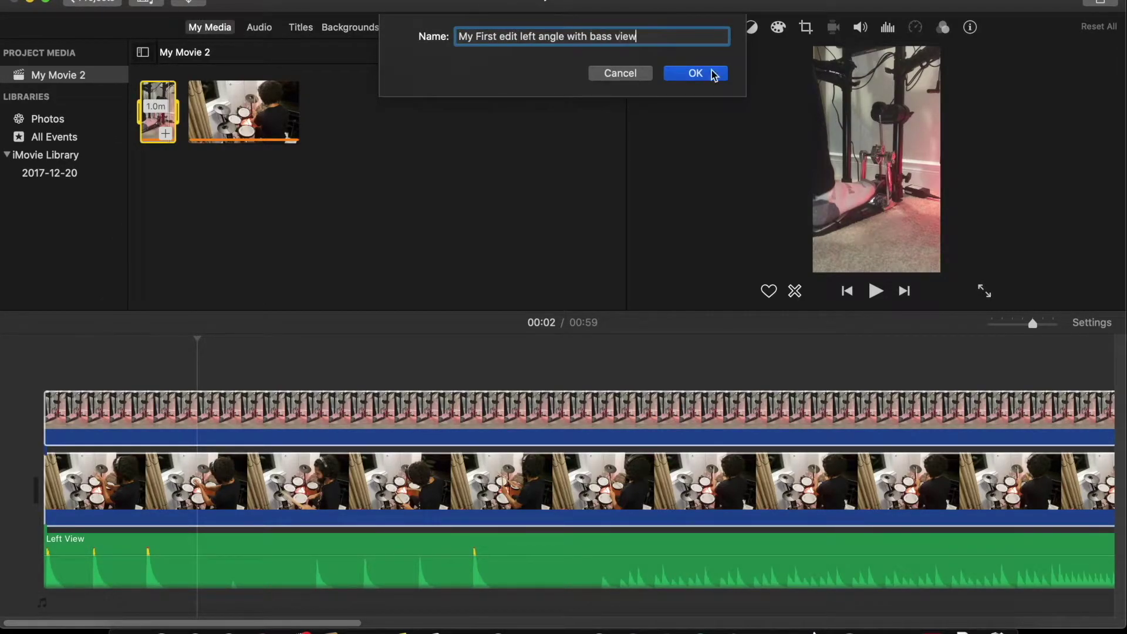
left_click(712, 72)
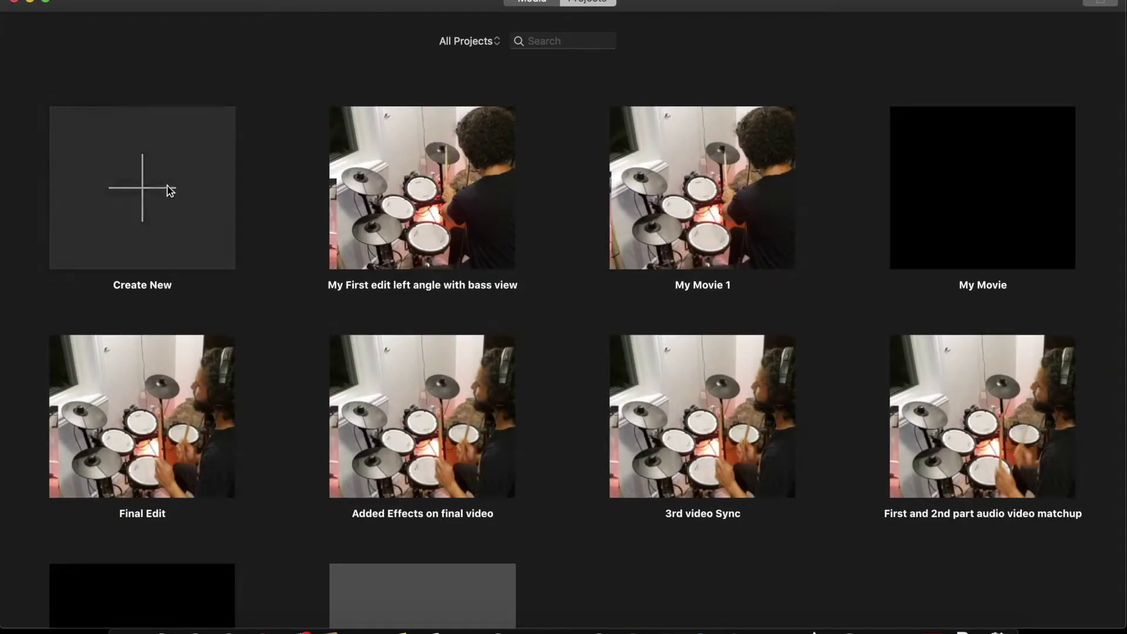
- Create a new movie project and import Right view.mp4 and Bass Pedal view.MOV into it
left_click(169, 189)
left_click(133, 263)
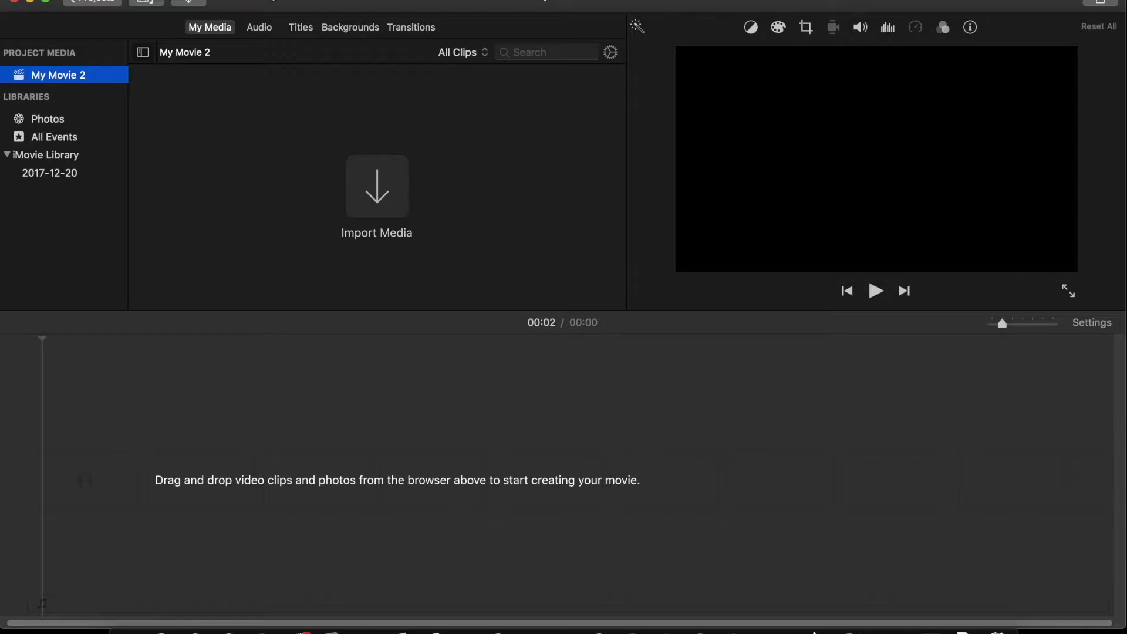
left_click(379, 207)
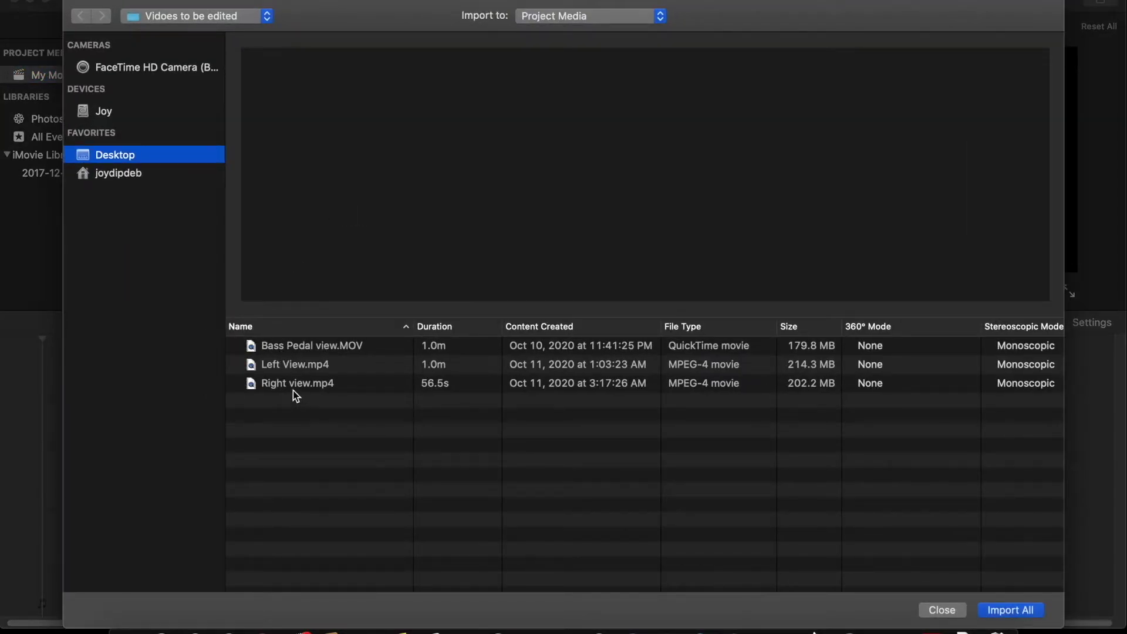
left_click(294, 384)
left_click(298, 351, "super")
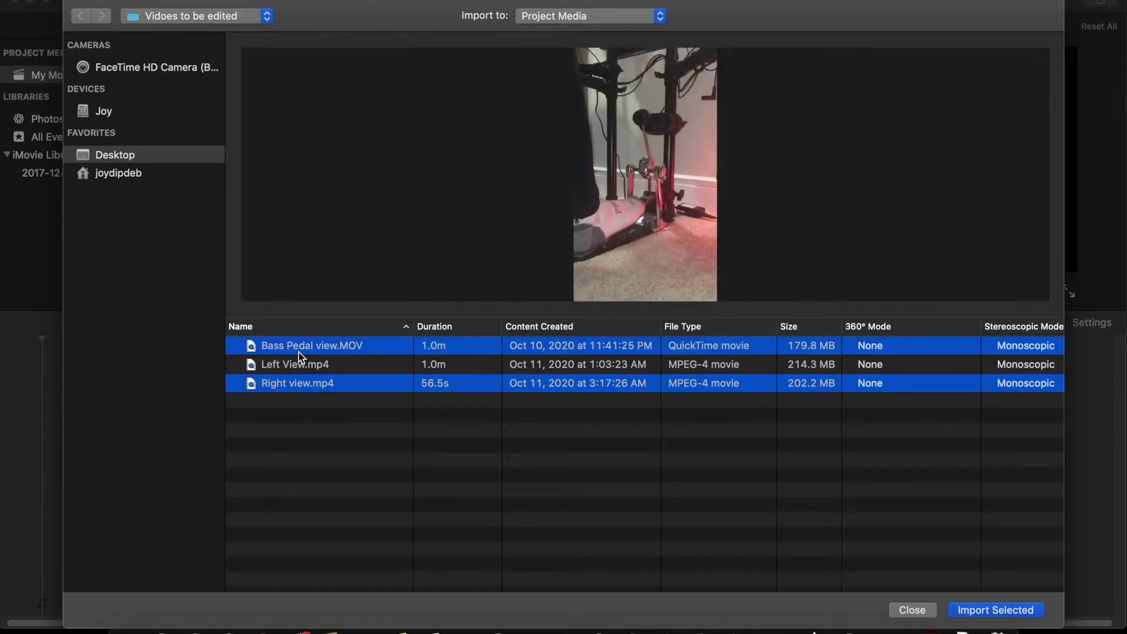
left_click(1005, 611)
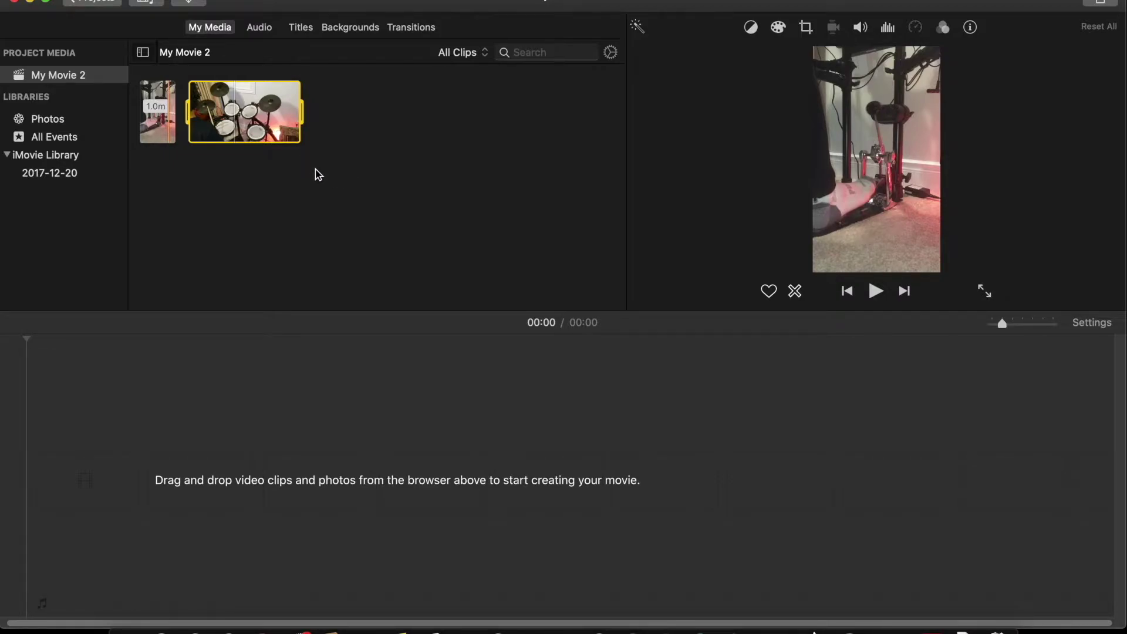
- Place the Right view clip at the start of the timeline and the Bass Pedal view clip above it as an overlay
left_click_drag(264, 134, 47, 491)
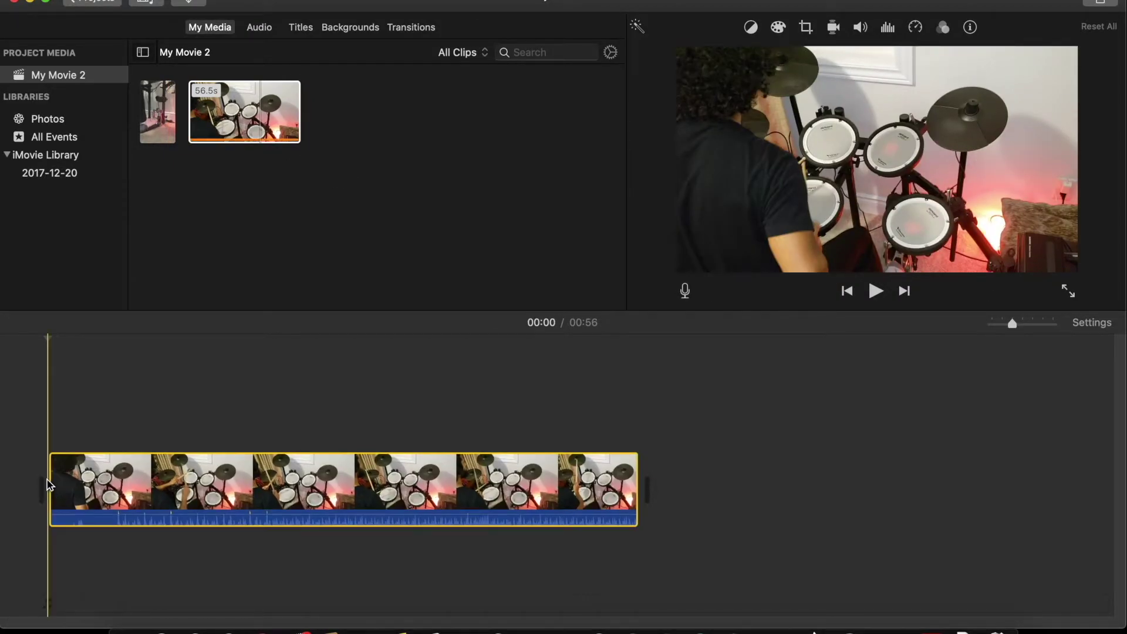
left_click_drag(166, 106, 25, 403)
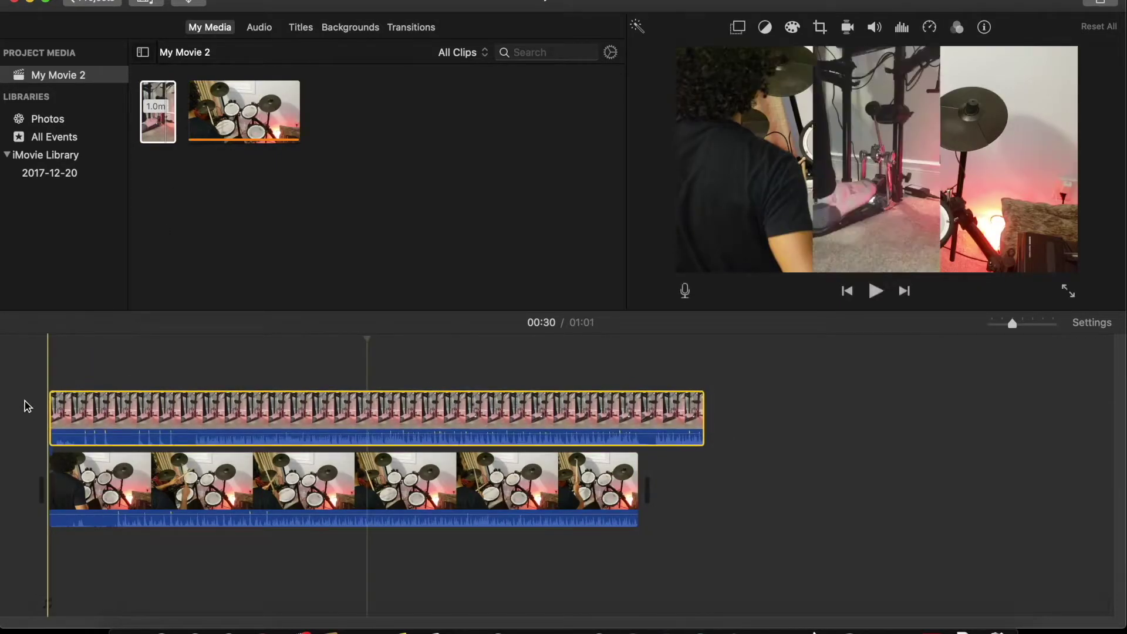
left_click(761, 498)
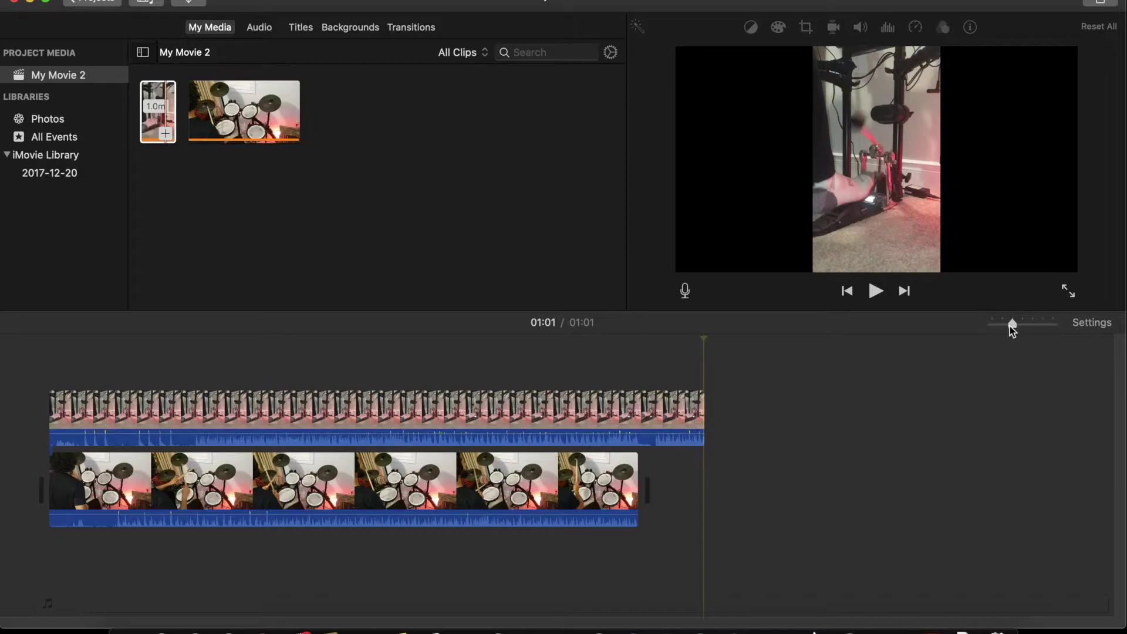
- Lower the audio volume of the Bass Pedal view and Right view clips until both are silent
left_click_drag(1011, 324, 1002, 324)
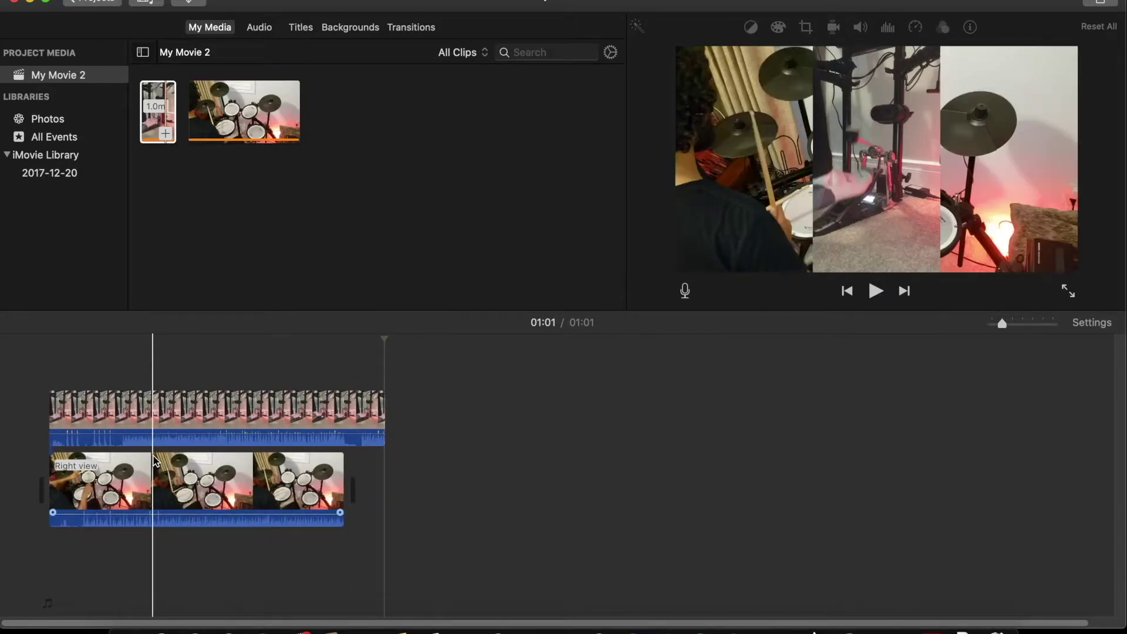
key("super+equal")
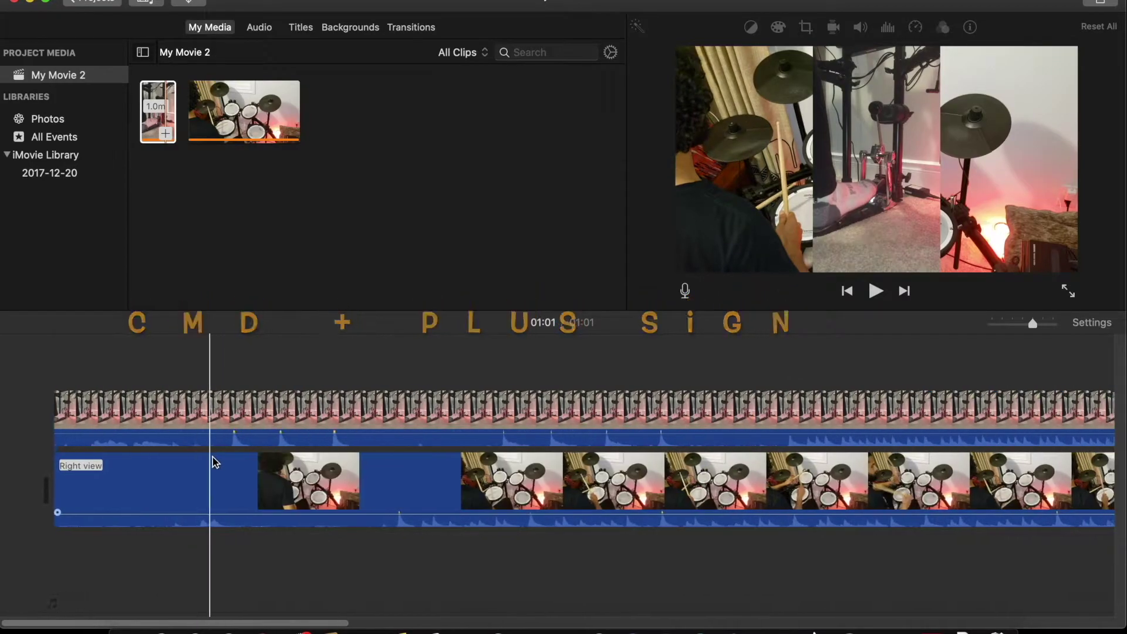
left_click(208, 442)
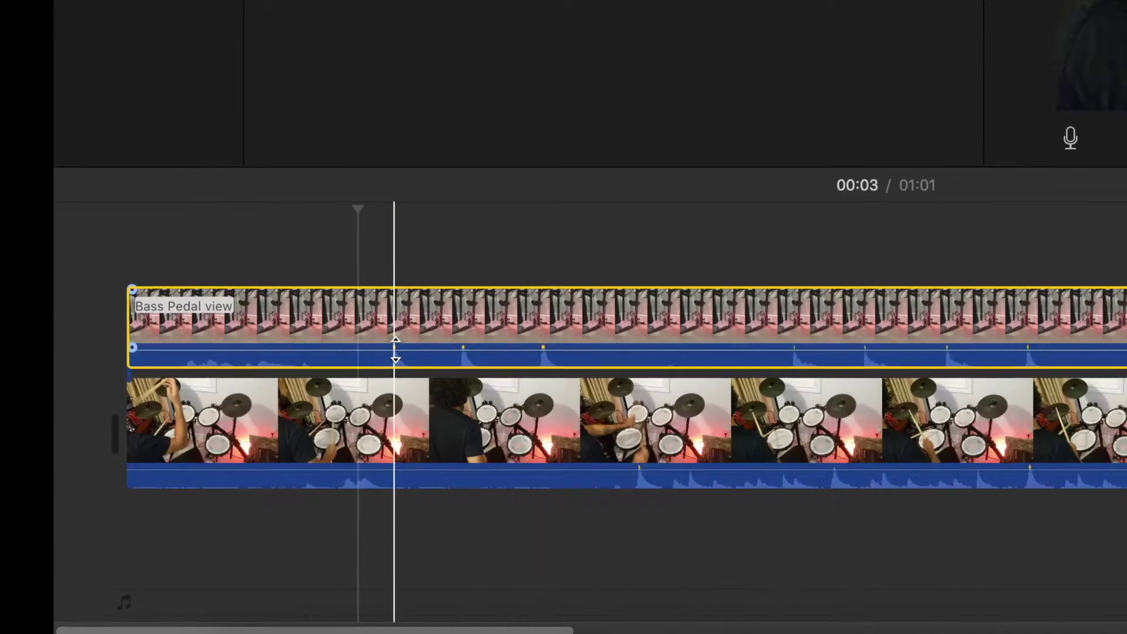
left_click_drag(395, 349, 395, 361)
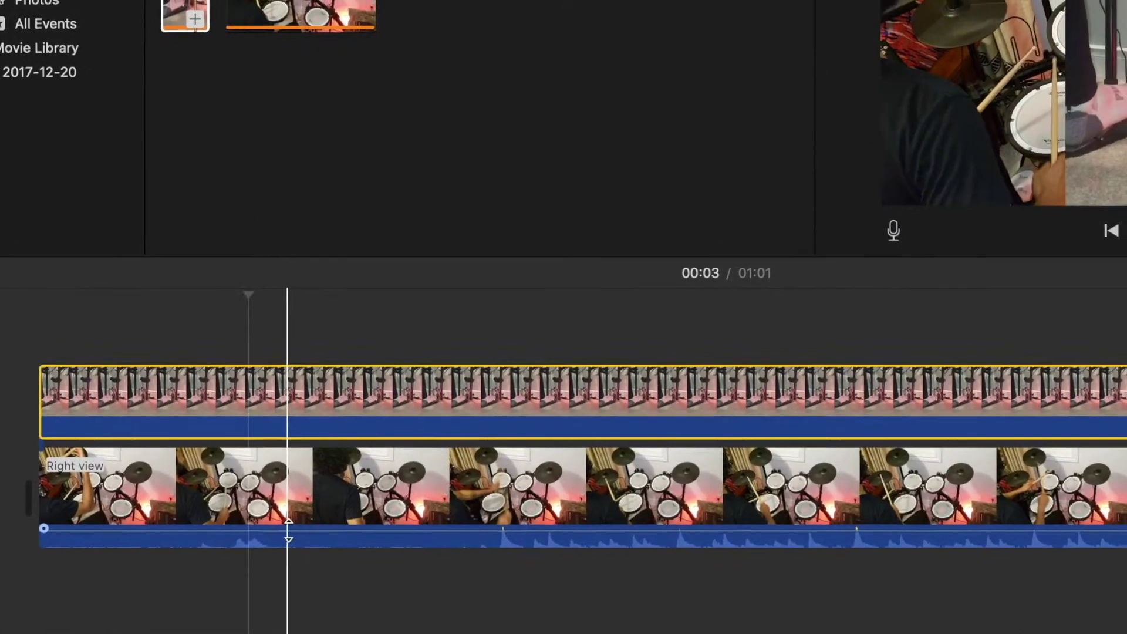
left_click_drag(396, 473, 404, 499)
left_click_drag(246, 581, 247, 600)
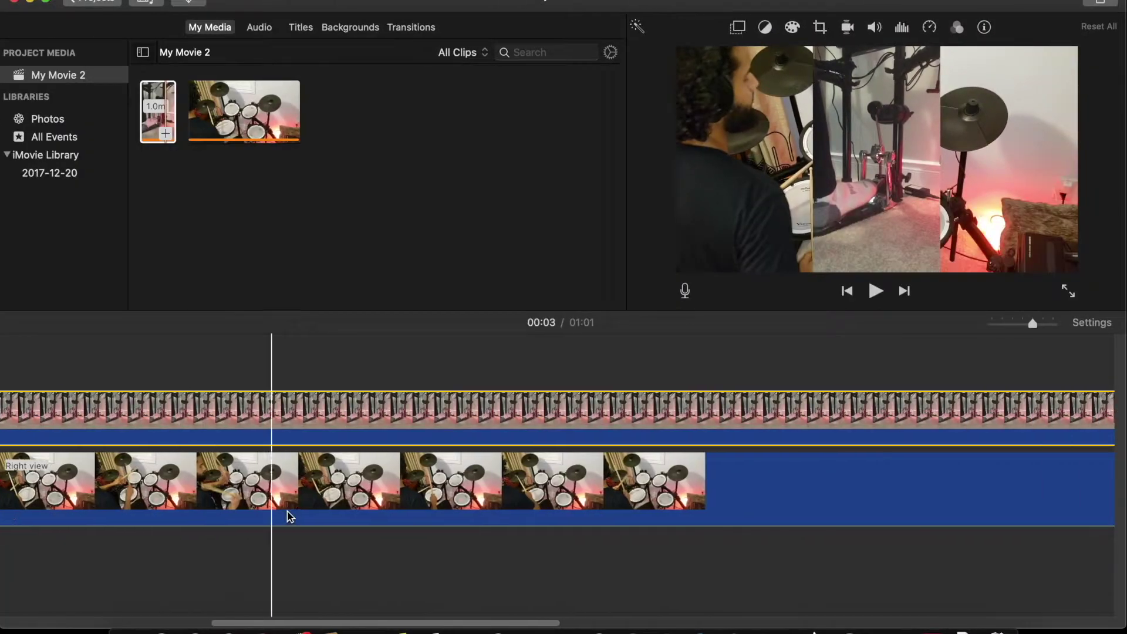
- Split the Right view and Bass Pedal view clips together at about 35 seconds on the timeline
scroll(881, 517, "right", 10)
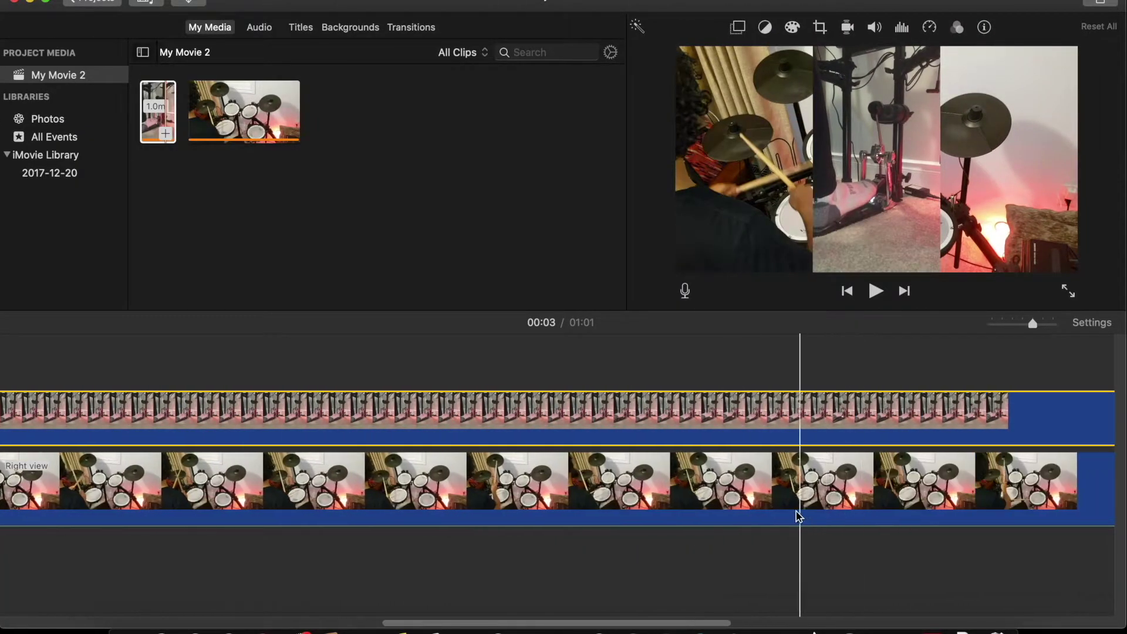
left_click(596, 491)
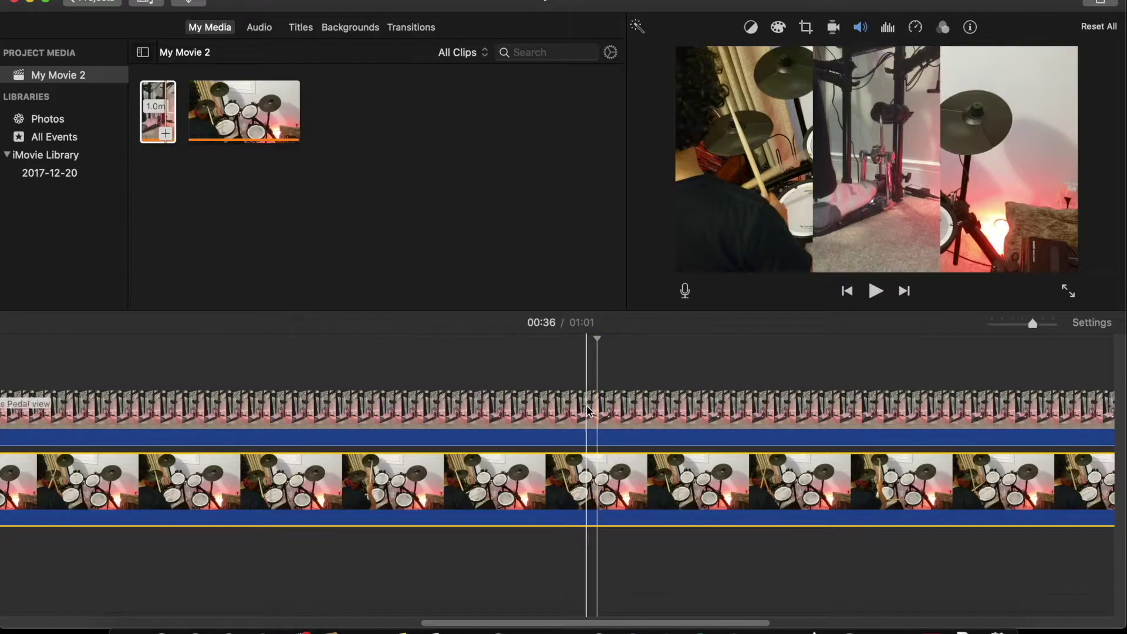
left_click(590, 375)
left_click_drag(610, 373, 652, 543)
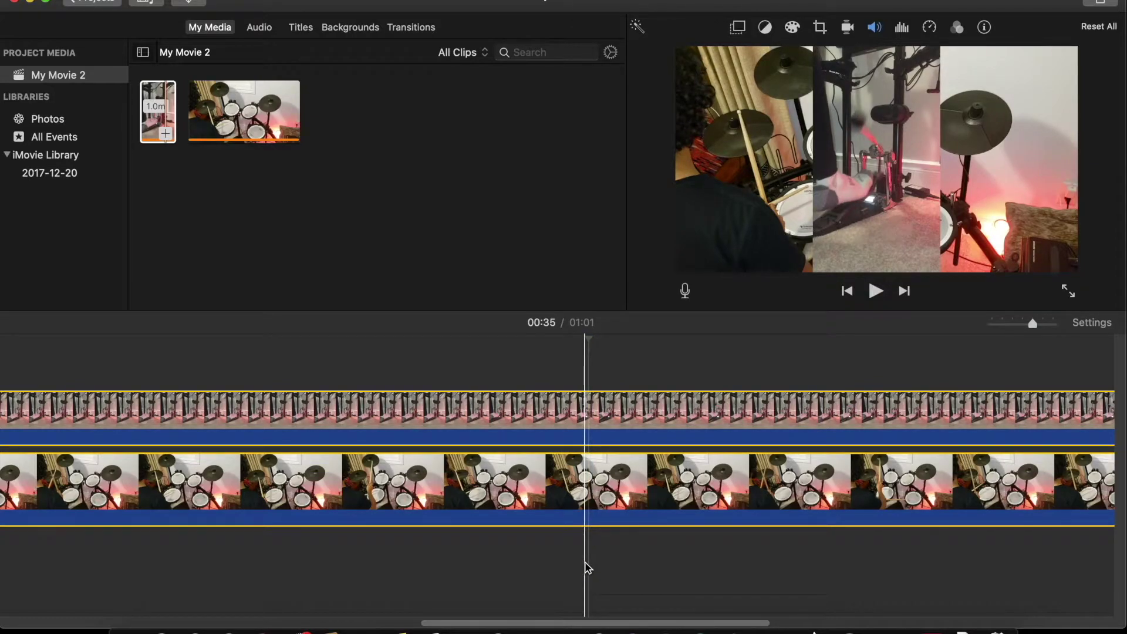
key("super+b")
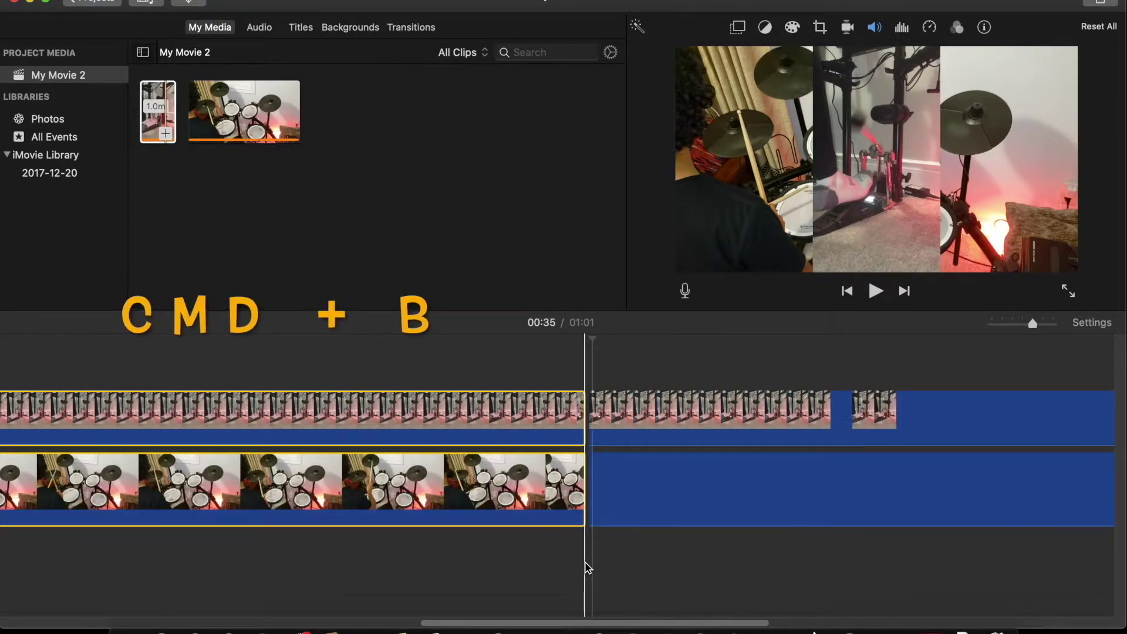
- Delete the segments of both clips that follow the split at about 35 seconds
left_click_drag(899, 555, 776, 415)
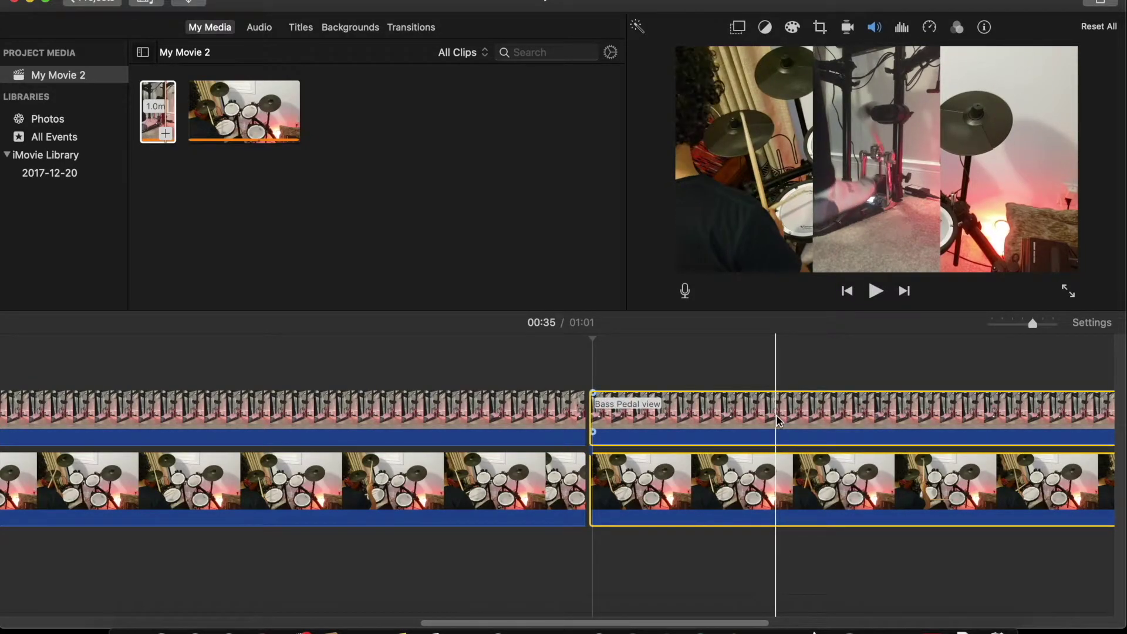
right_click(776, 415)
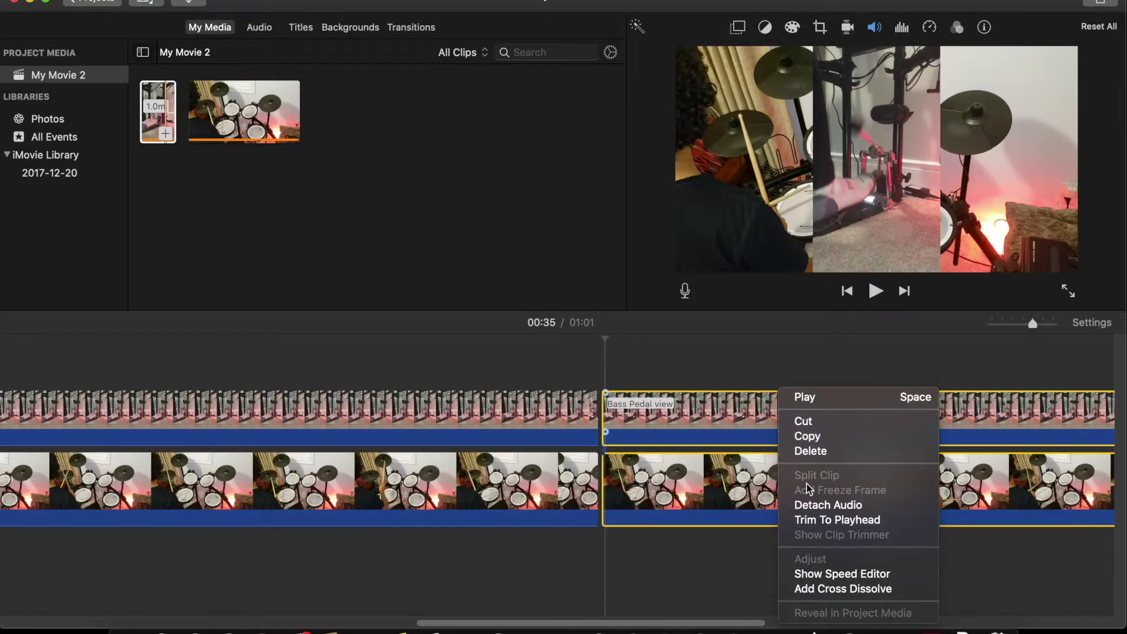
left_click(810, 451)
- Set the Bass Pedal view overlay to Picture in Picture, enlarge it and place it in the lower-right corner of the video frame
scroll(703, 437, "left", 15)
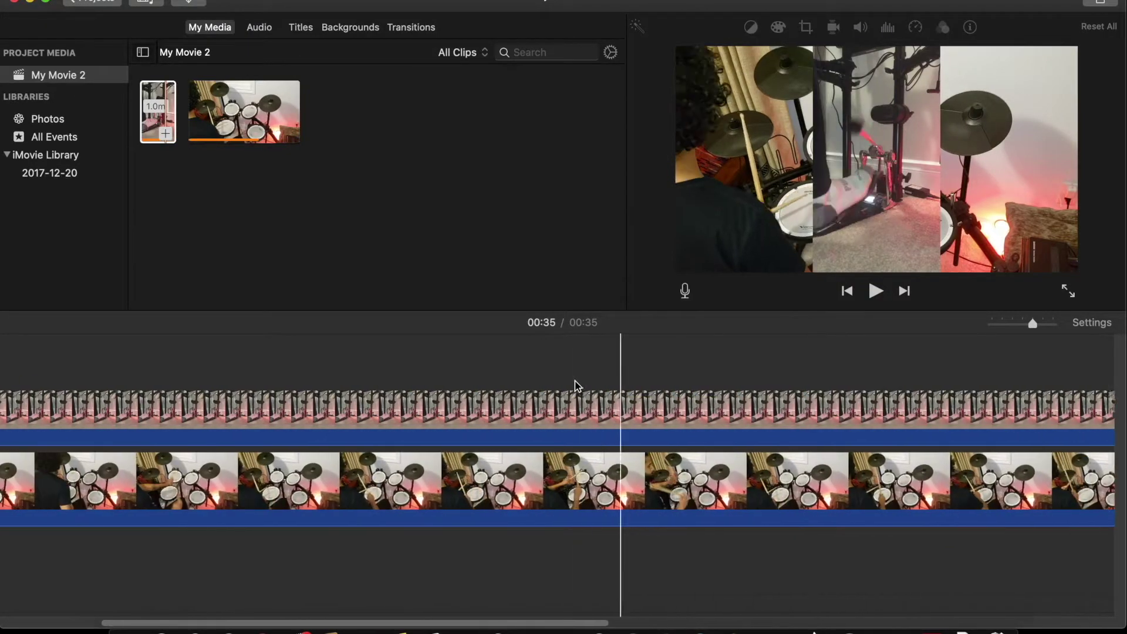
scroll(730, 516, "right", 10)
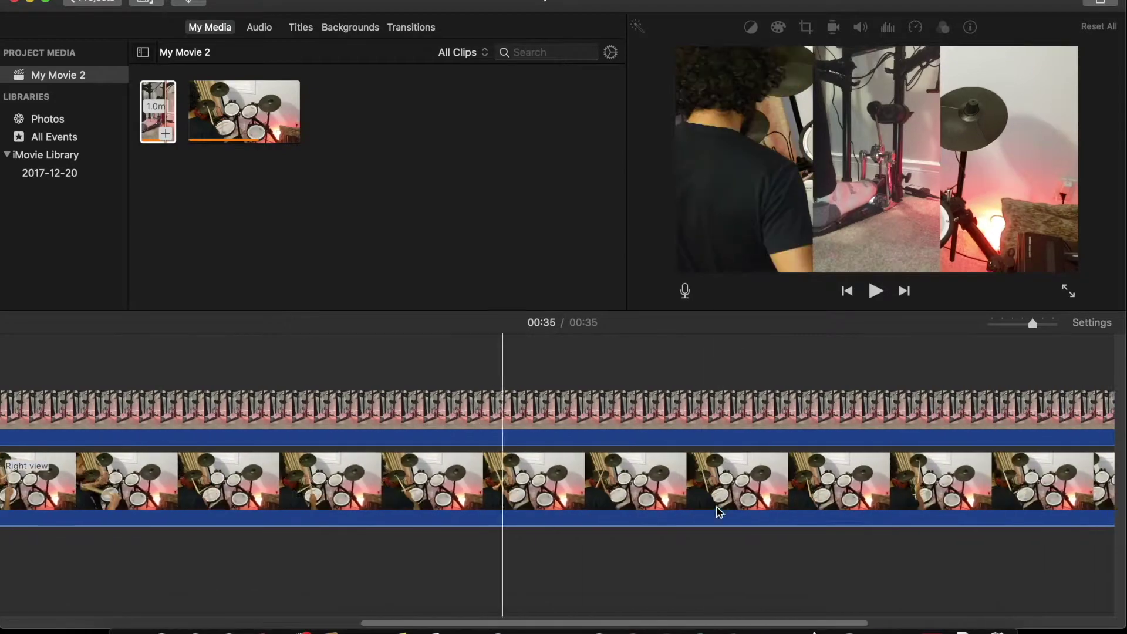
scroll(697, 512, "left", 10)
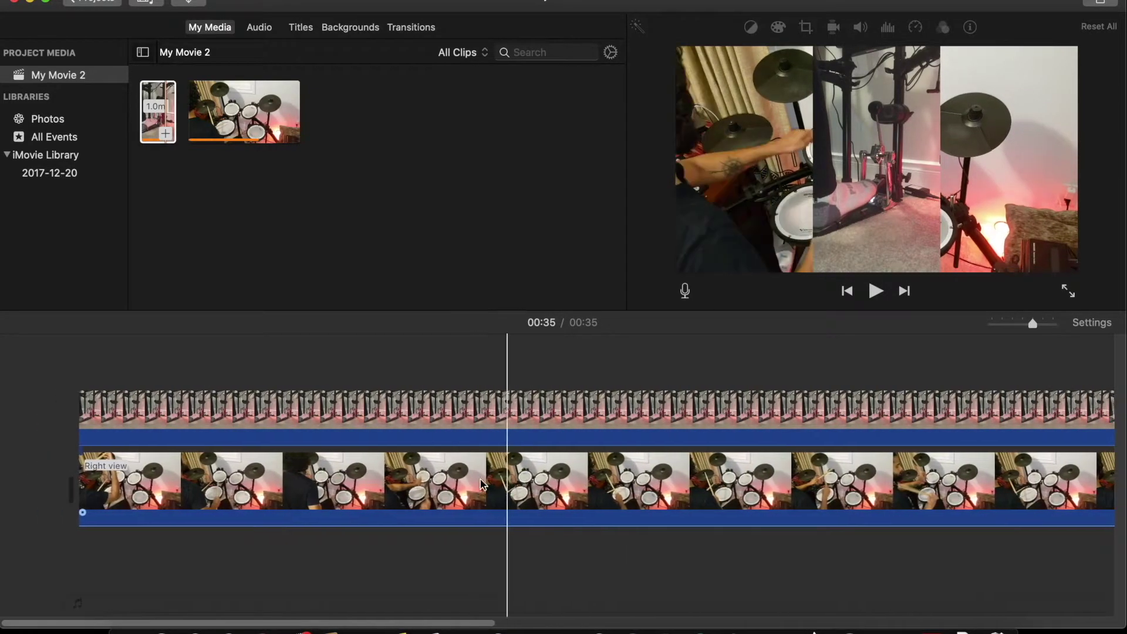
left_click_drag(340, 542, 302, 413)
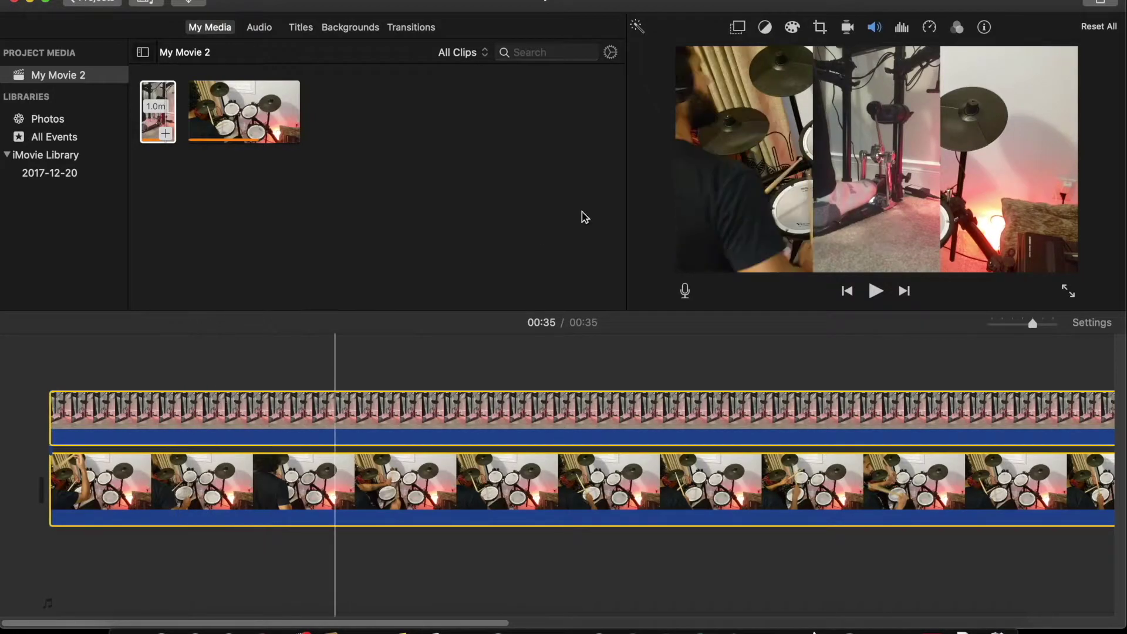
left_click(737, 28)
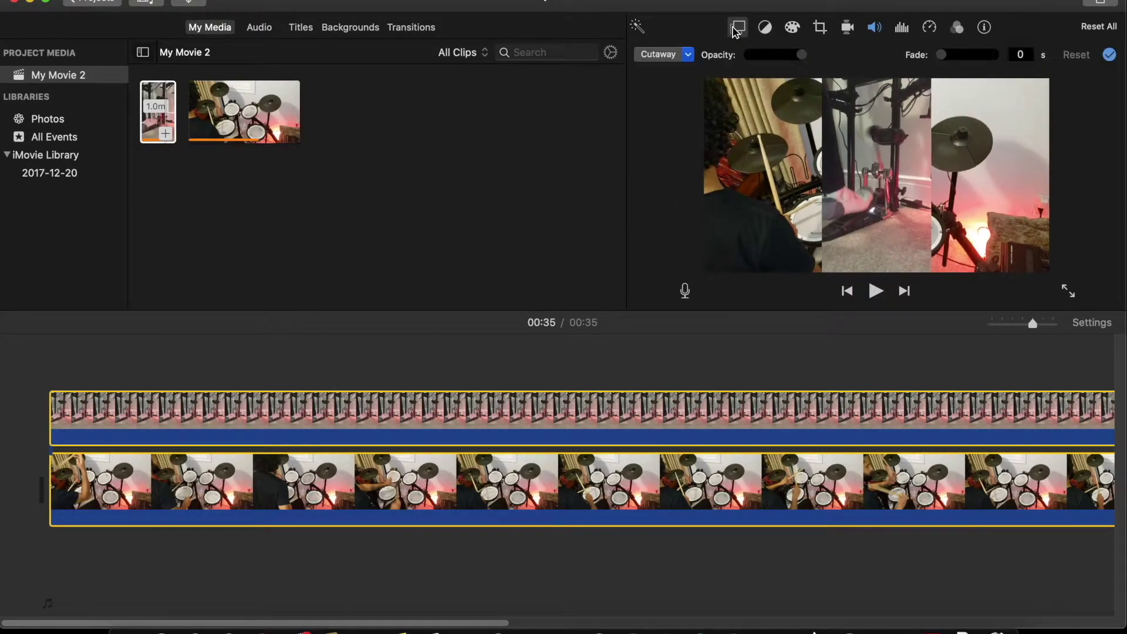
left_click(686, 54)
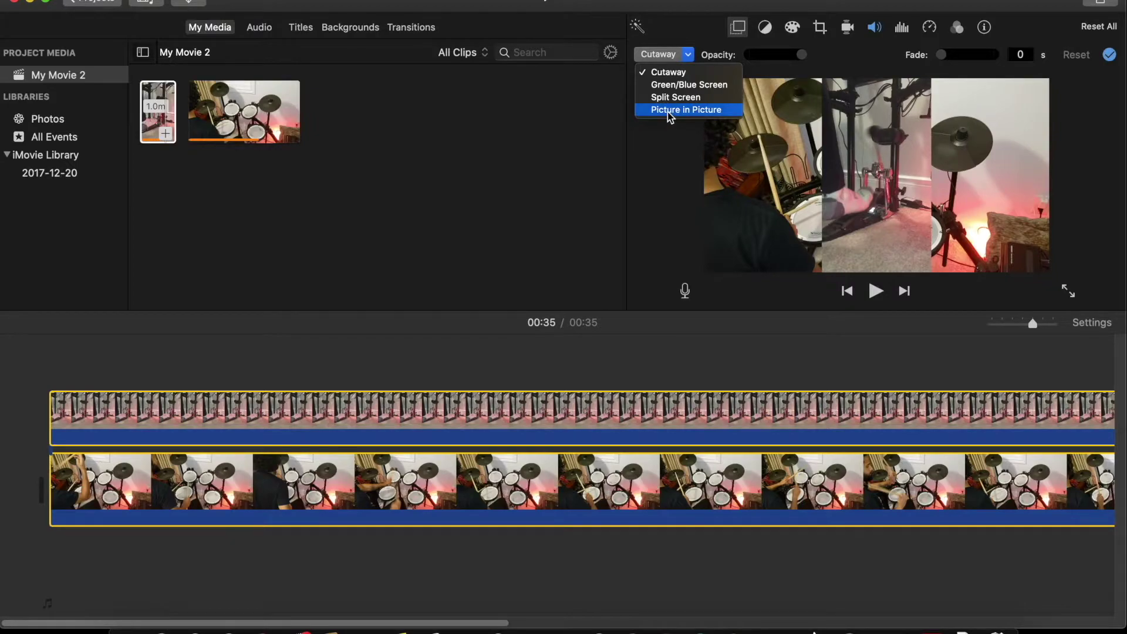
left_click(666, 110)
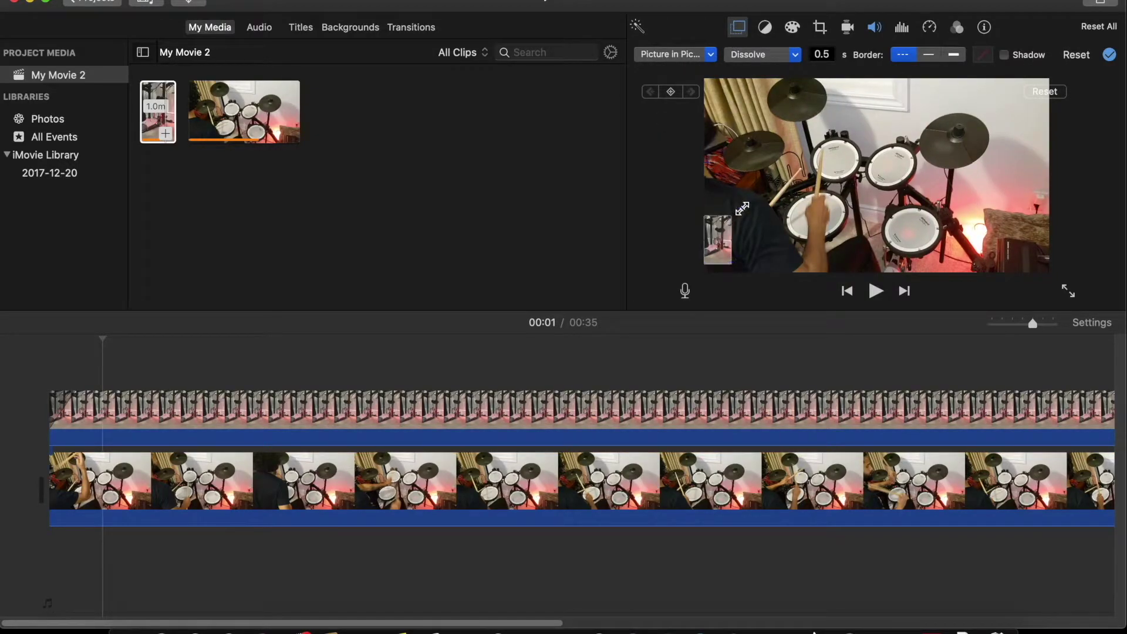
left_click_drag(764, 196, 1021, 218)
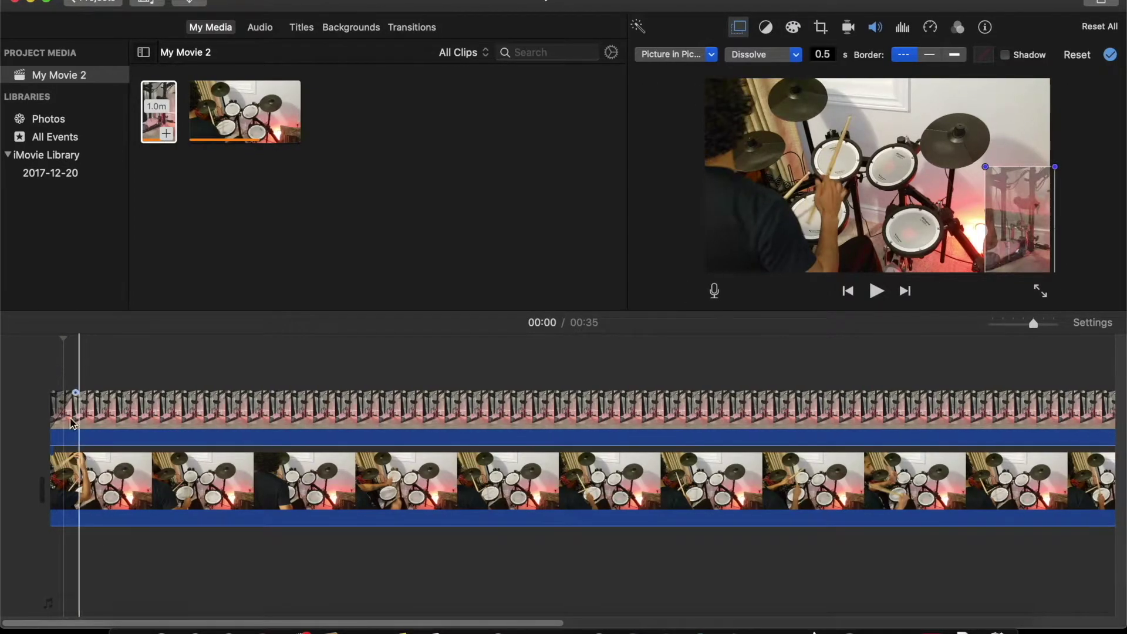
- Play the movie from its start and check the timing of the pedal inset against the Right view, magnifying the timeline for closer inspection
left_click(59, 380)
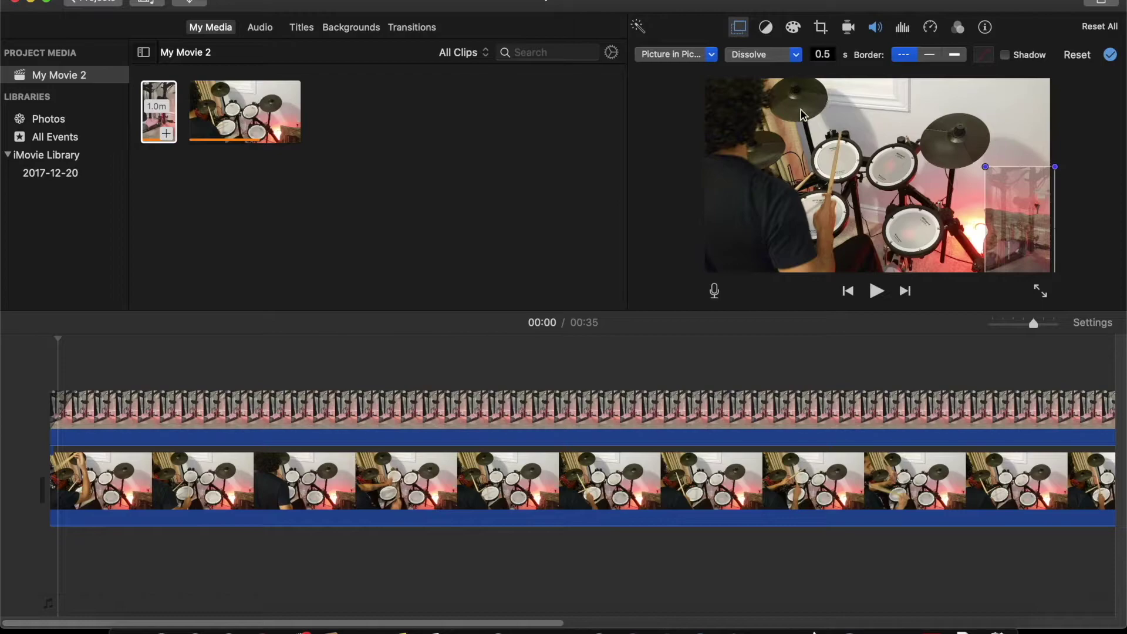
left_click(875, 292)
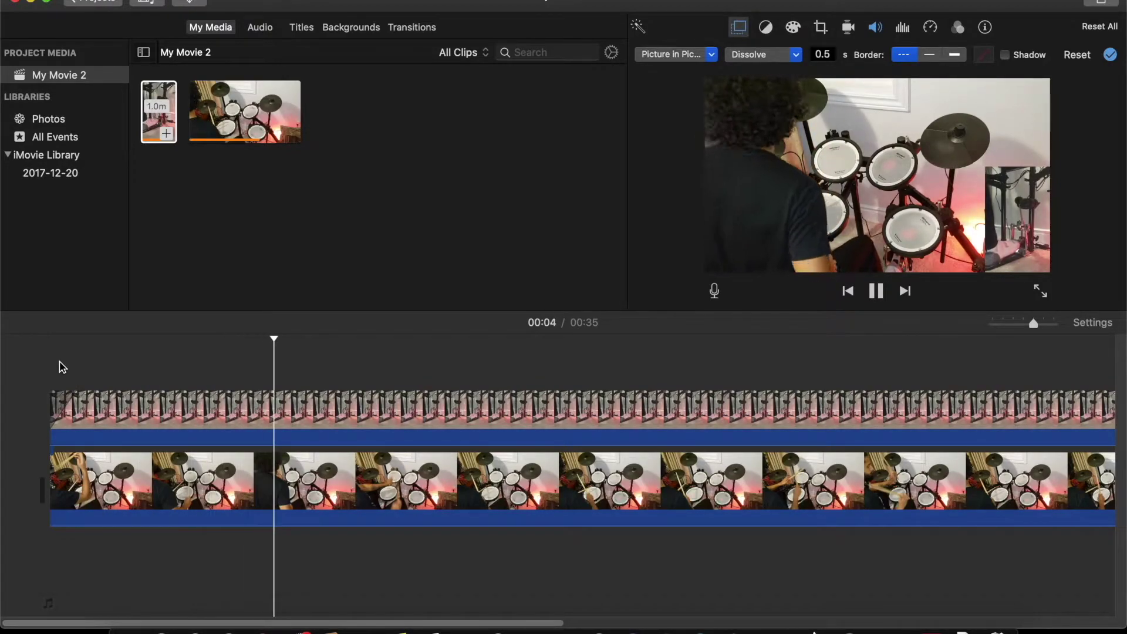
key("space")
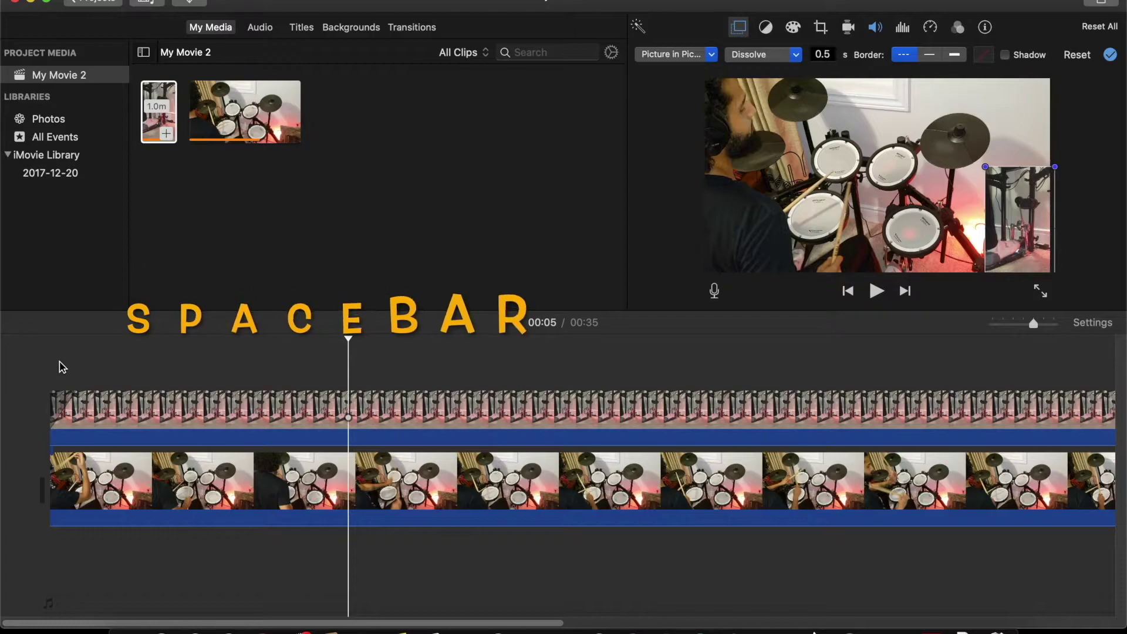
key("space")
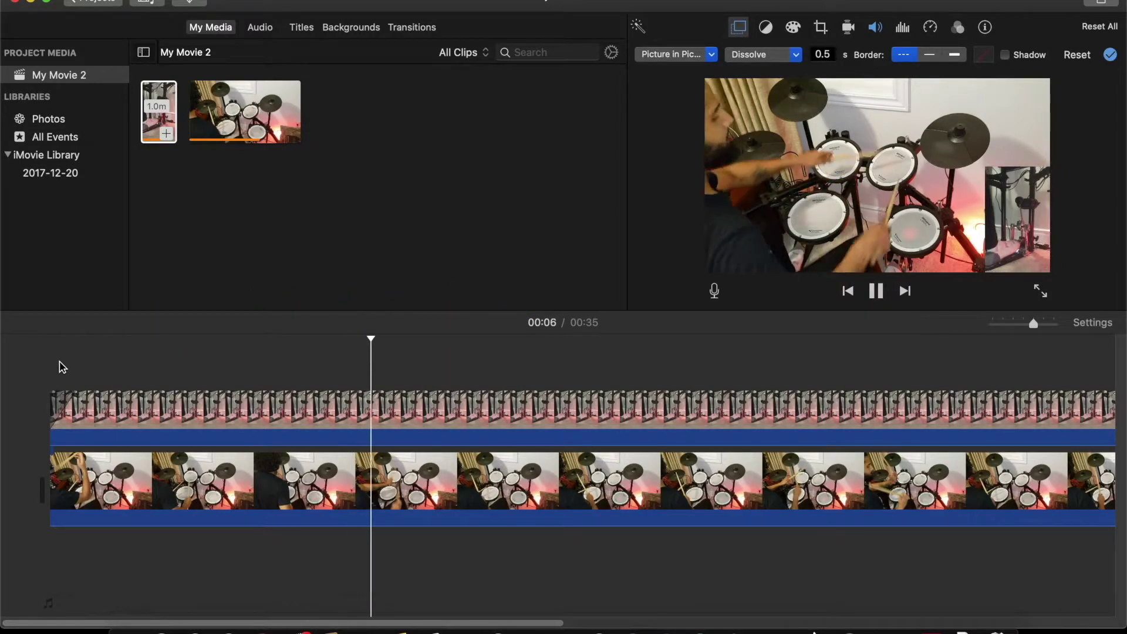
key("space")
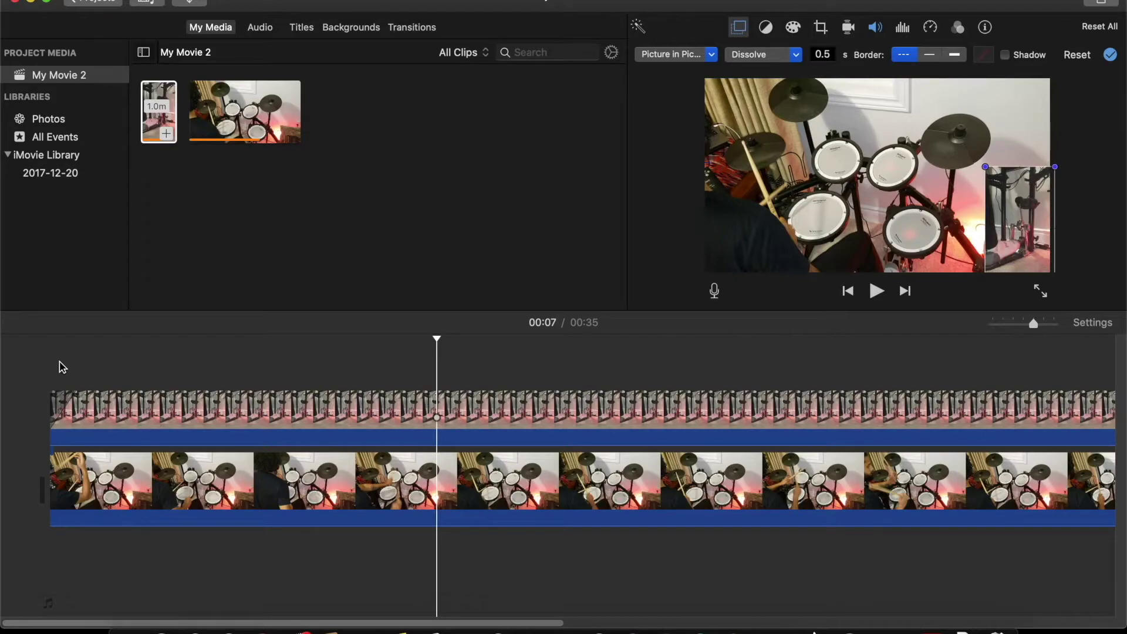
key("j")
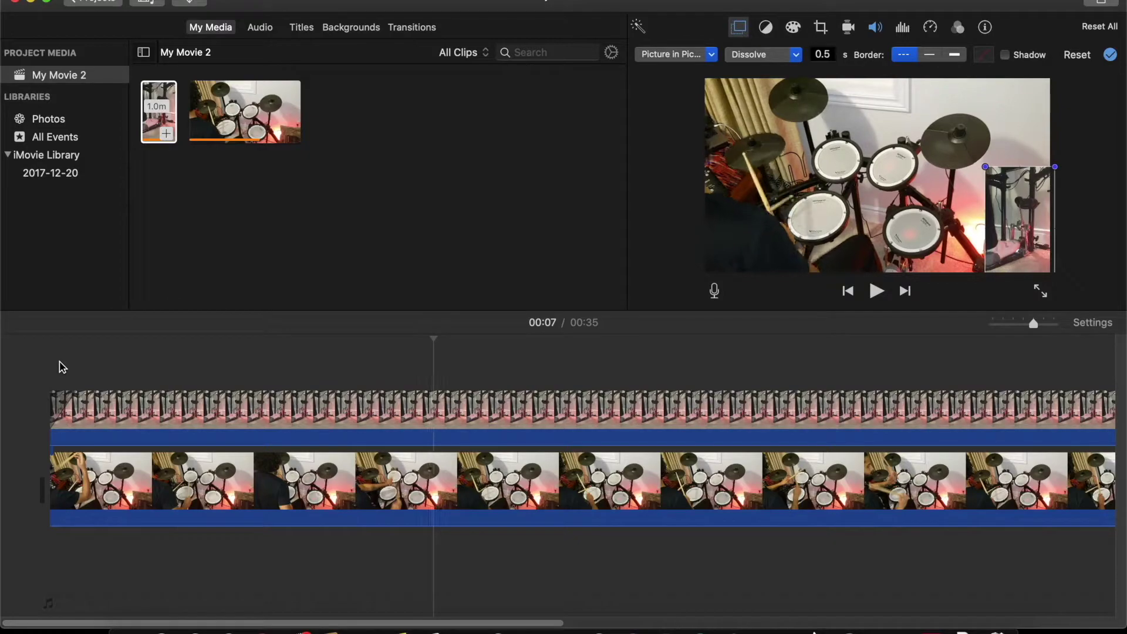
key("super+plus")
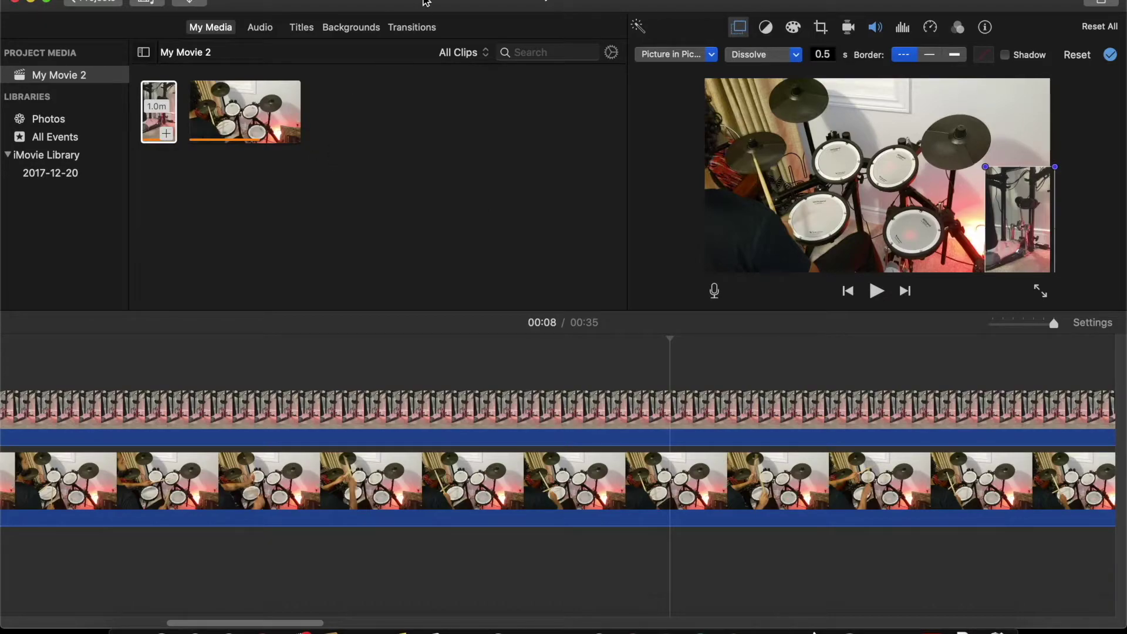
- Open the file export settings for the My Movie 2 project
left_click(100, 0)
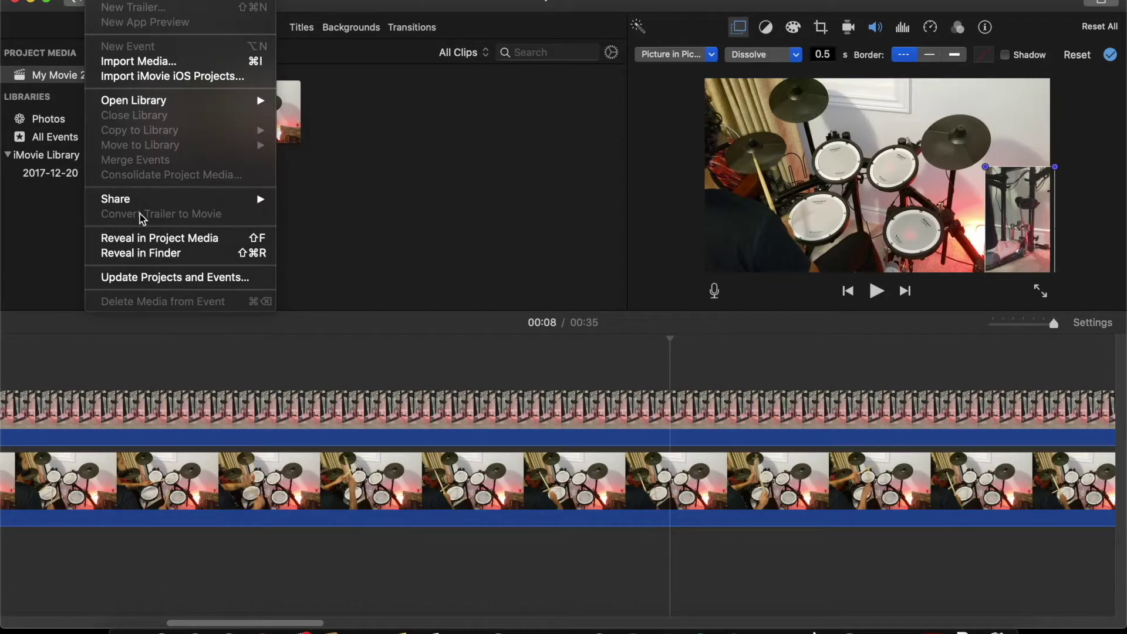
mouse_move(144, 201)
left_click(341, 273)
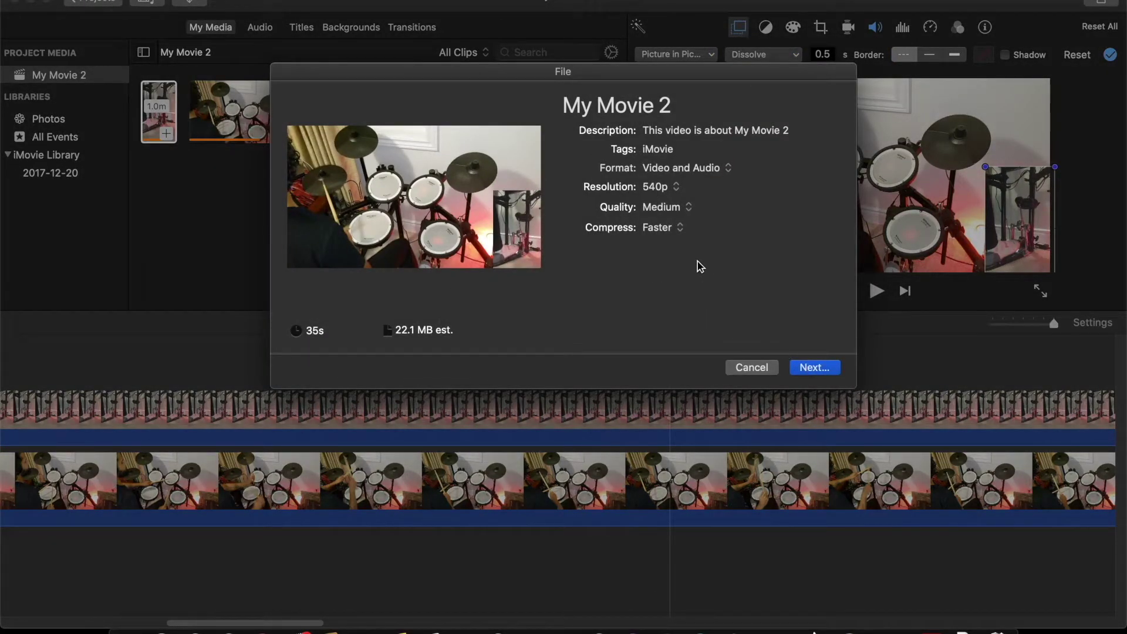
- Review the export's resolution and compression choices, try the Custom and Best (ProRes) qualities, and return the quality to Medium
left_click(668, 187)
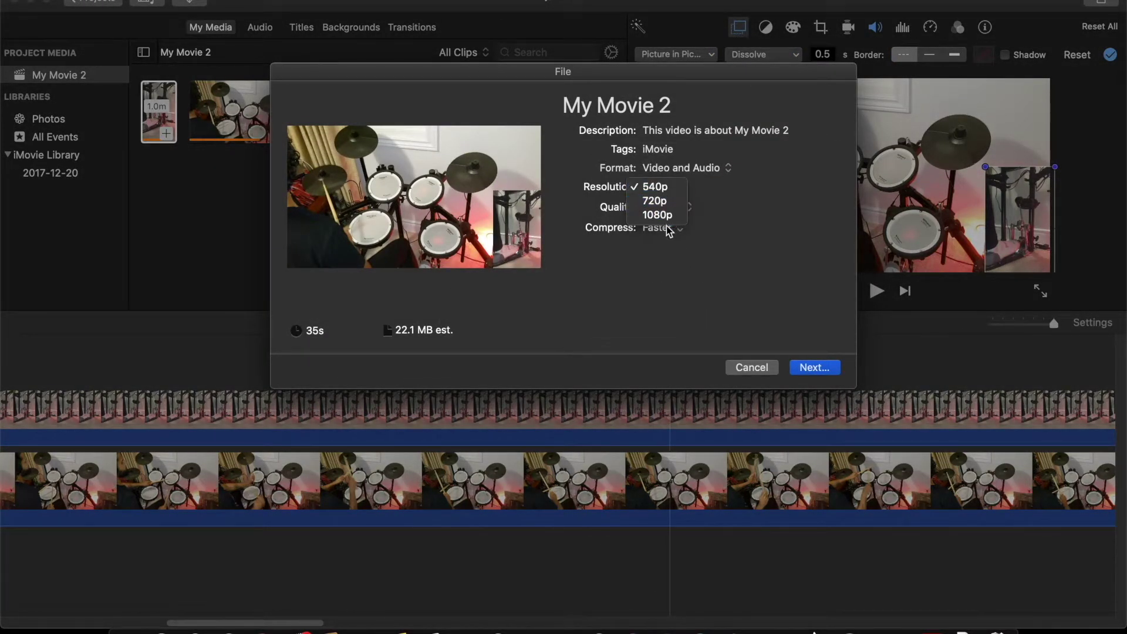
left_click(665, 256)
left_click(672, 211)
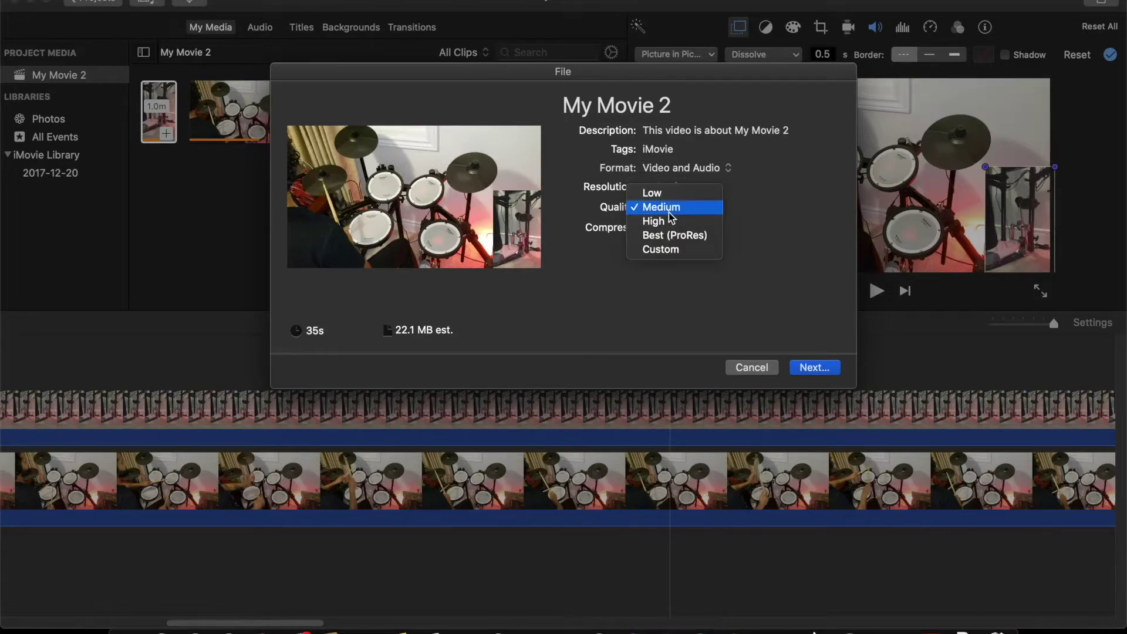
left_click(643, 251)
left_click(660, 206)
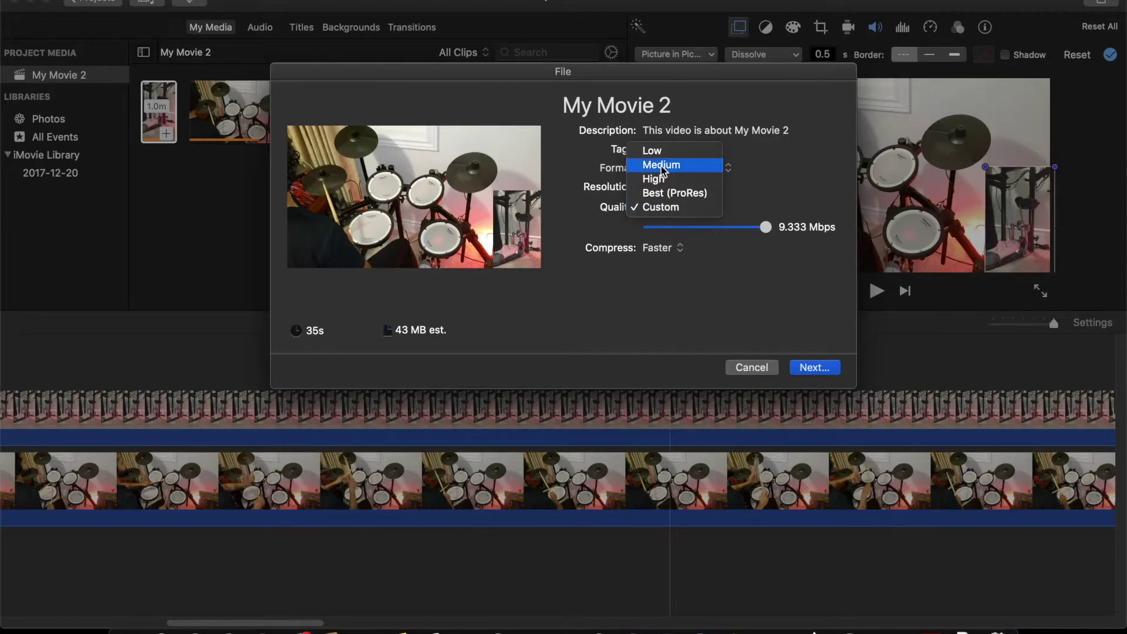
left_click(669, 192)
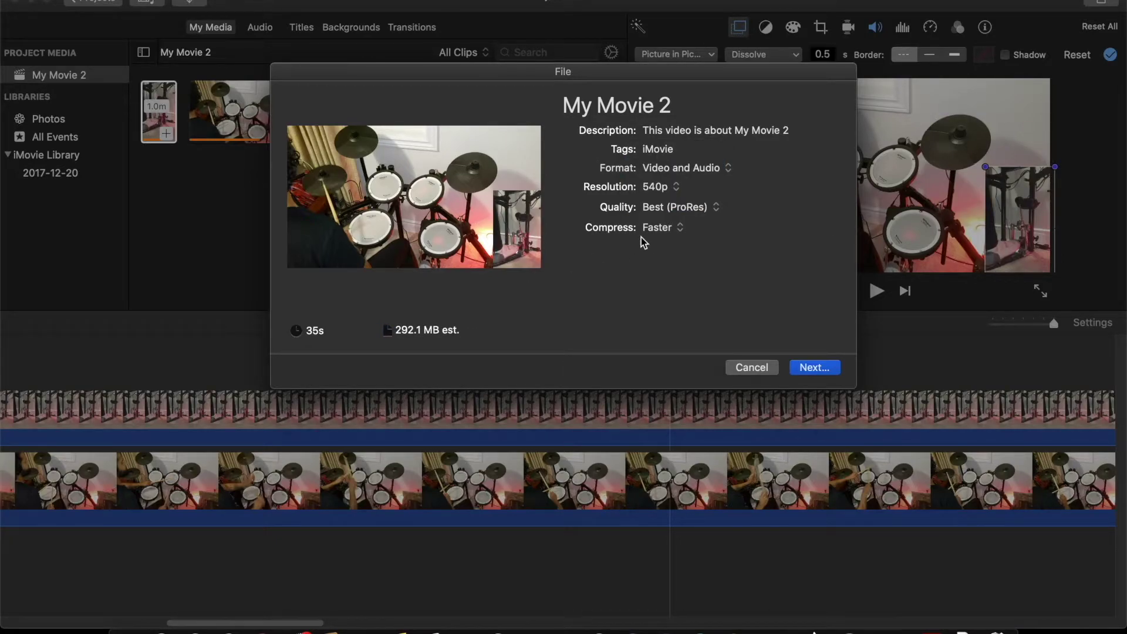
left_click(671, 211)
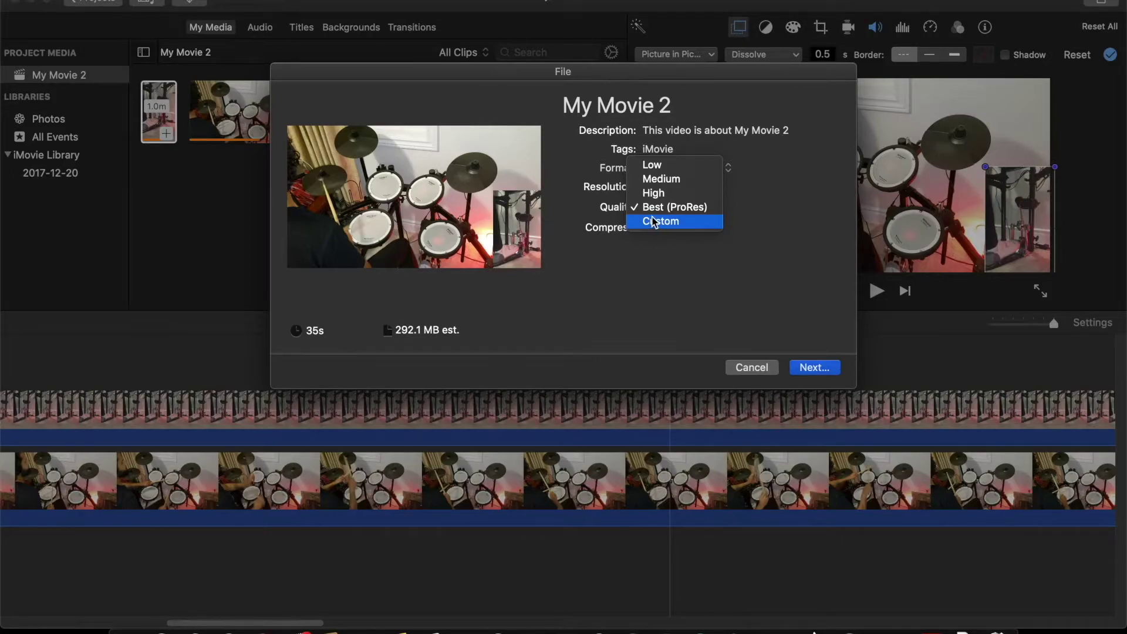
left_click(657, 223)
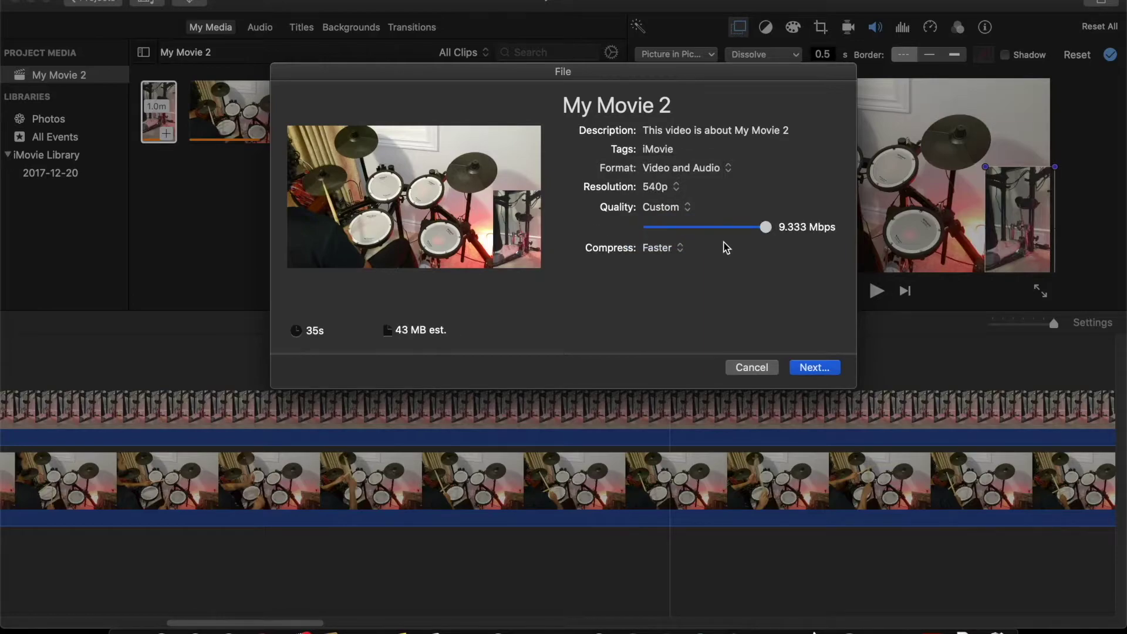
left_click(673, 254)
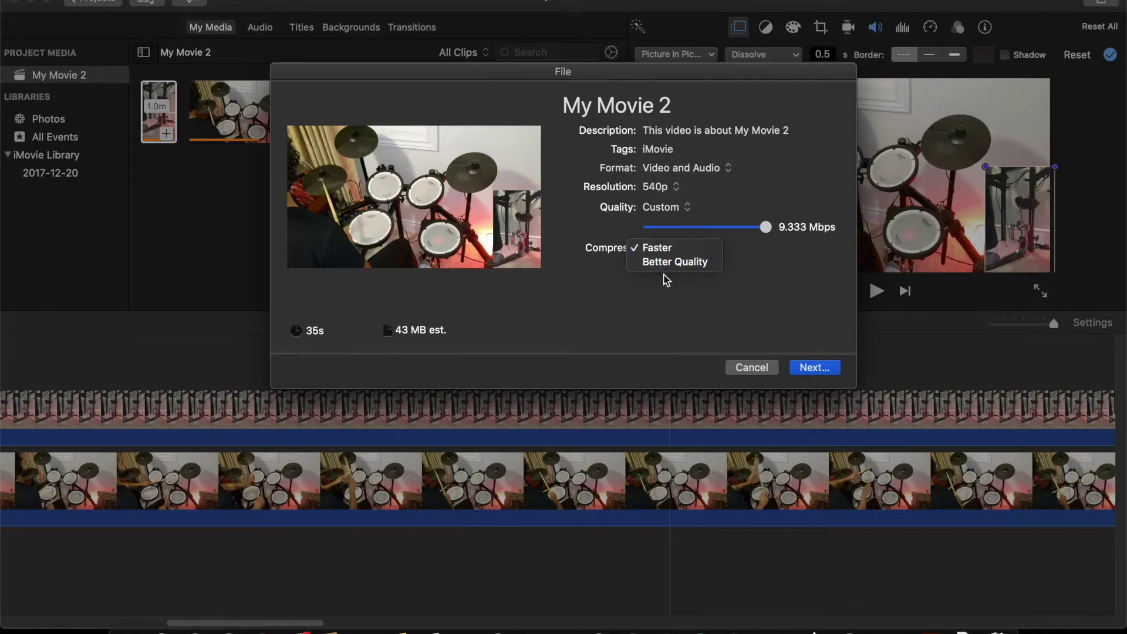
left_click(590, 268)
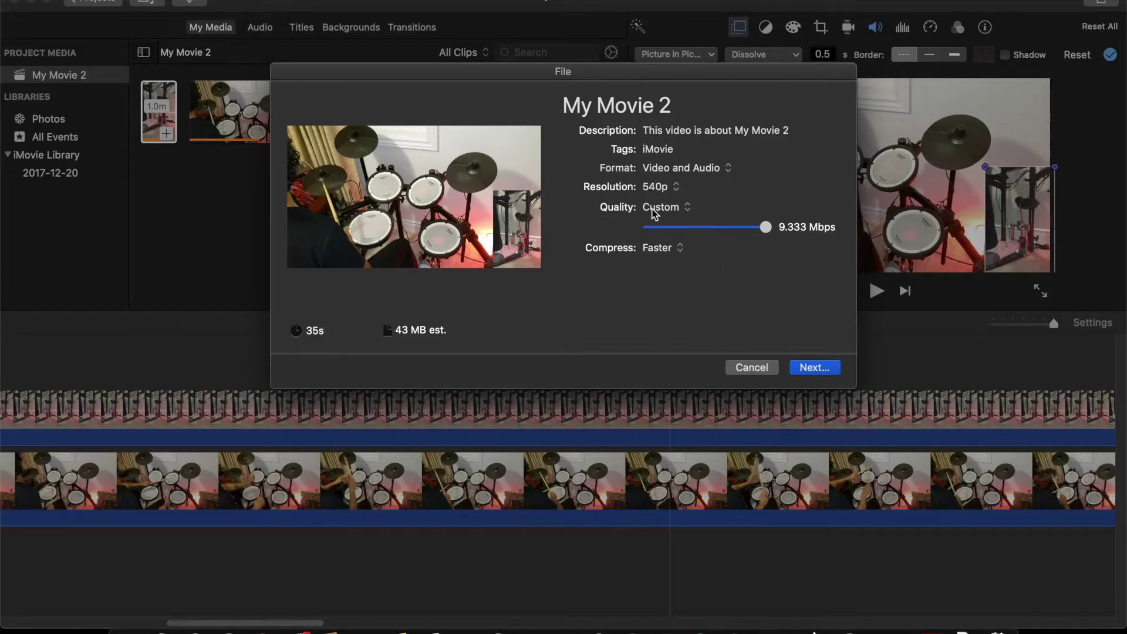
left_click(679, 208)
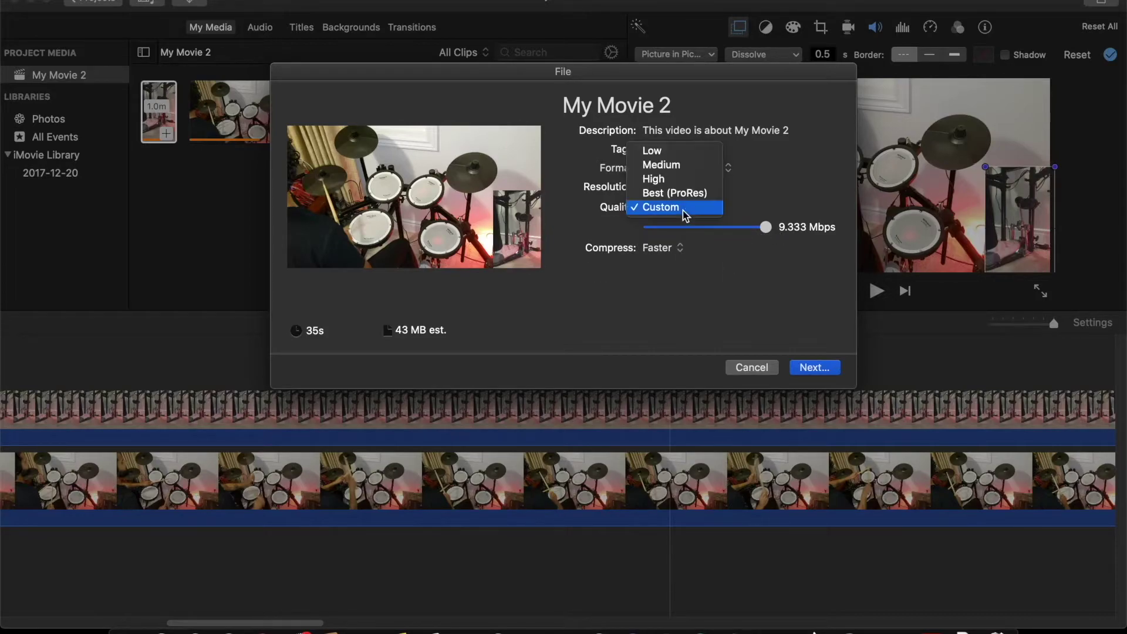
left_click(661, 165)
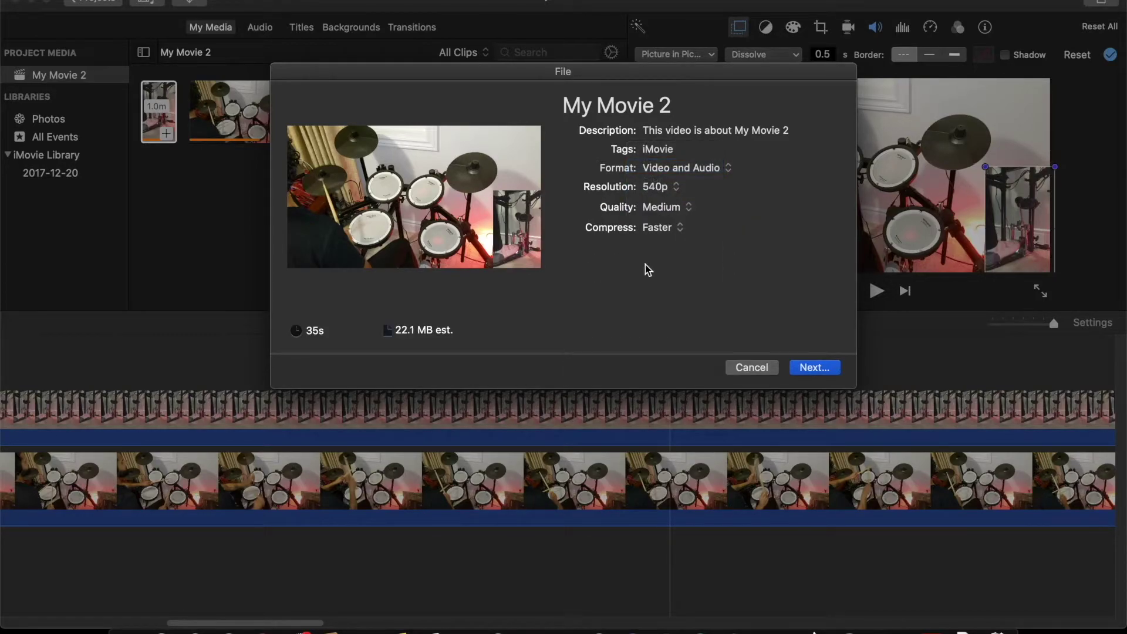
- Export the movie with the current settings to the Desktop, naming the file Right view with bass pedal
left_click(811, 368)
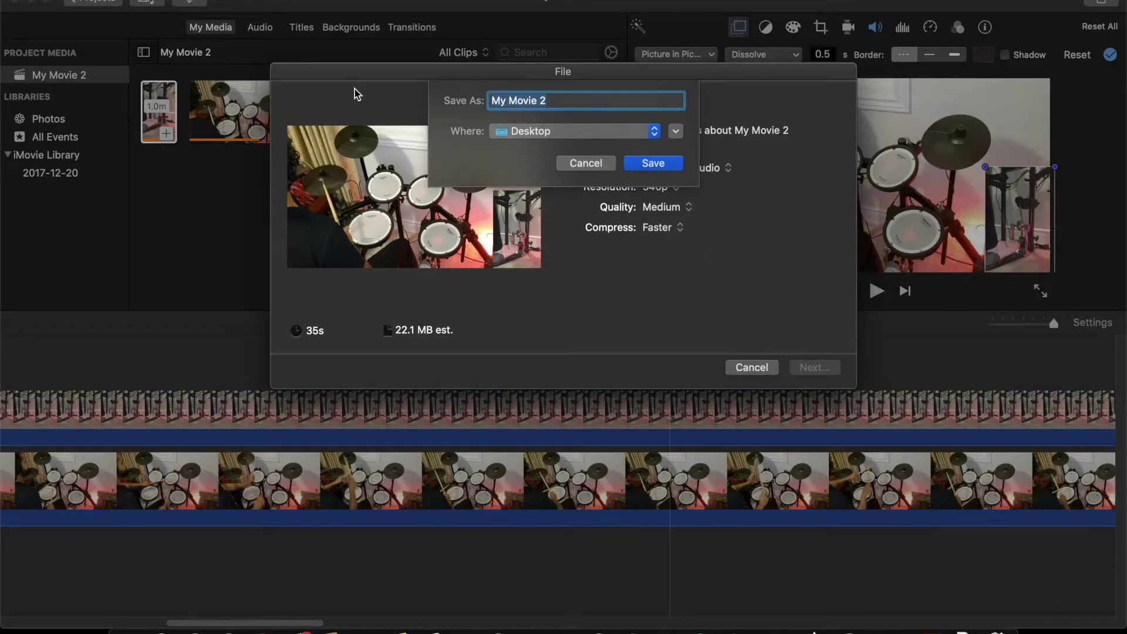
type("@nd")
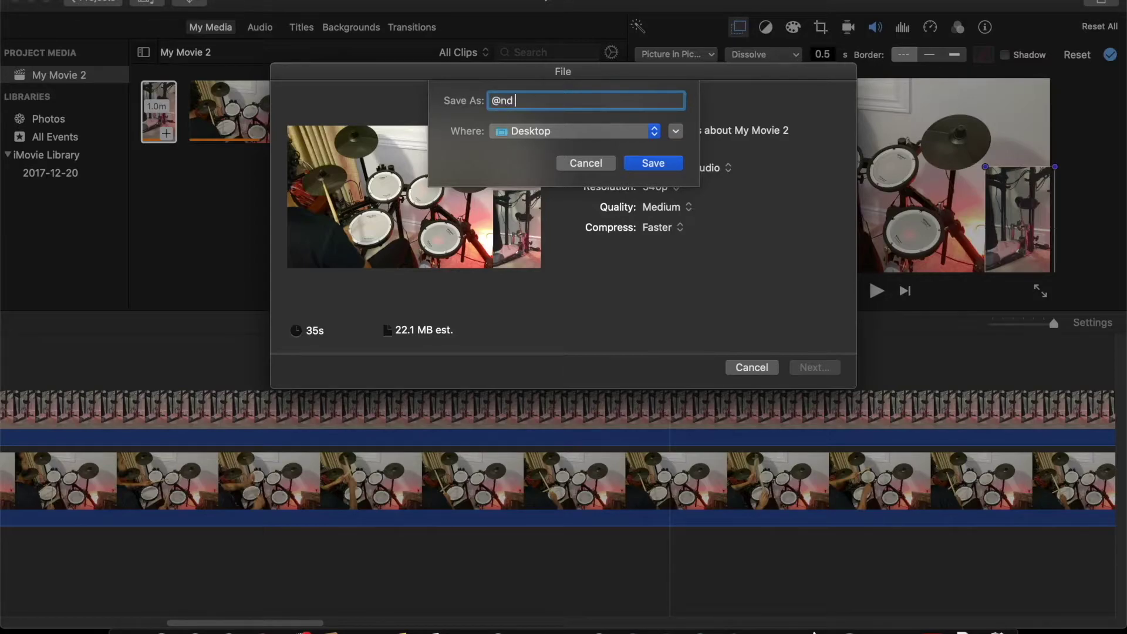
key("BackSpace")
key("BackSpace")
type("2n")
key("BackSpace")
key("BackSpace")
type("Ri")
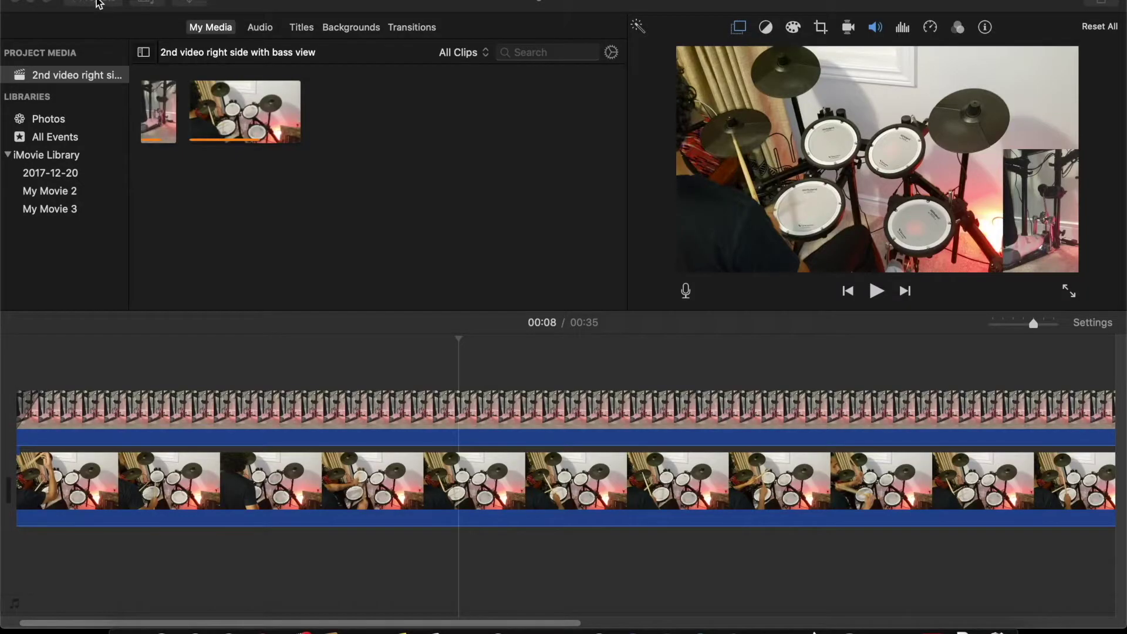
- Return to the projects overview and create a new movie project
left_click(98, 3)
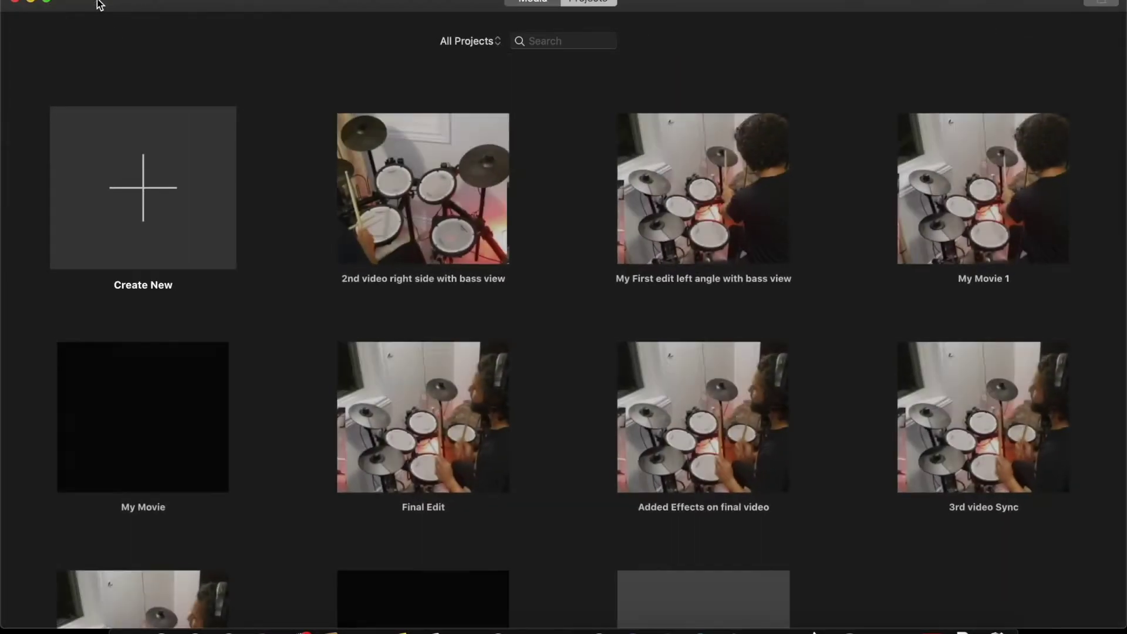
left_click(145, 185)
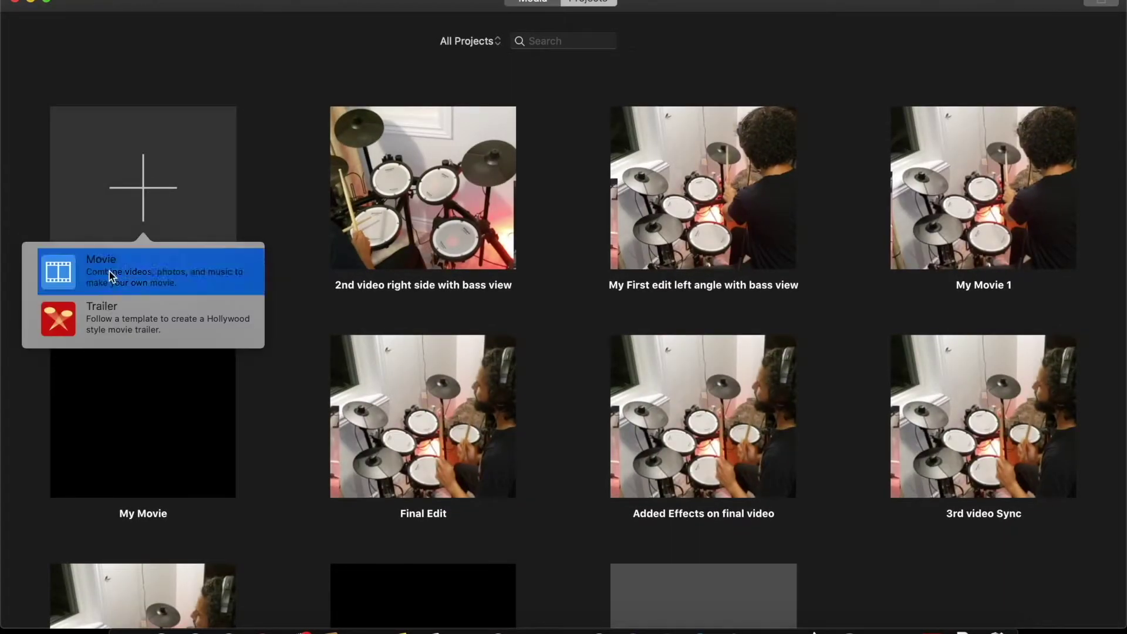
left_click(111, 271)
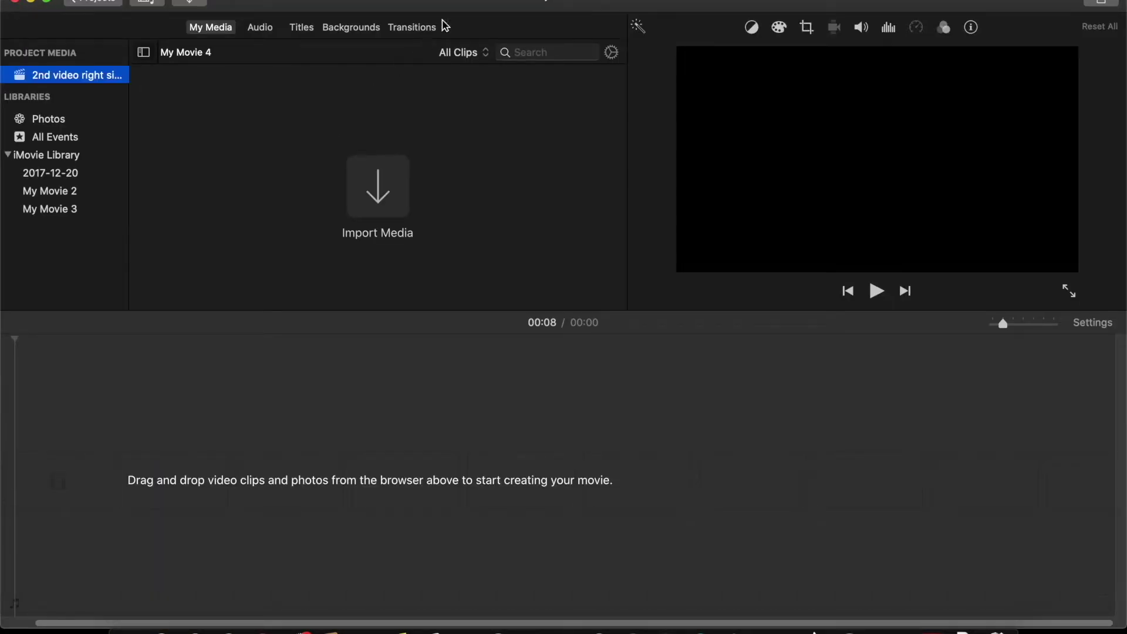
- Uncover the desktop to check the exported left side and right view files, and move the iMovie window back
left_click_drag(462, 5, 438, 169)
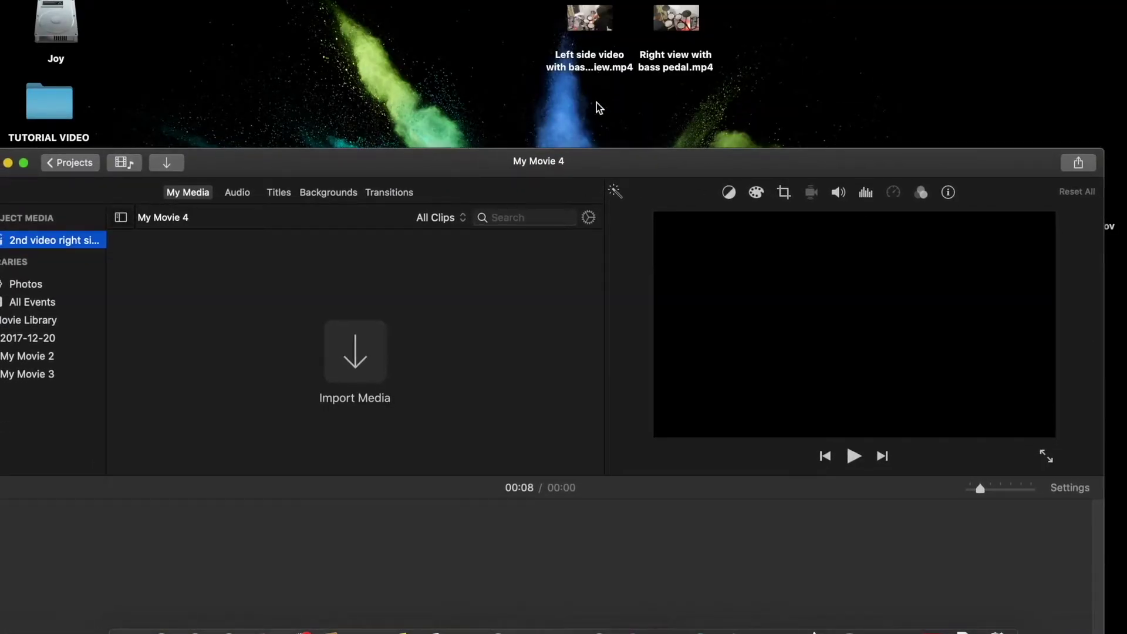
left_click(651, 96)
left_click(584, 68)
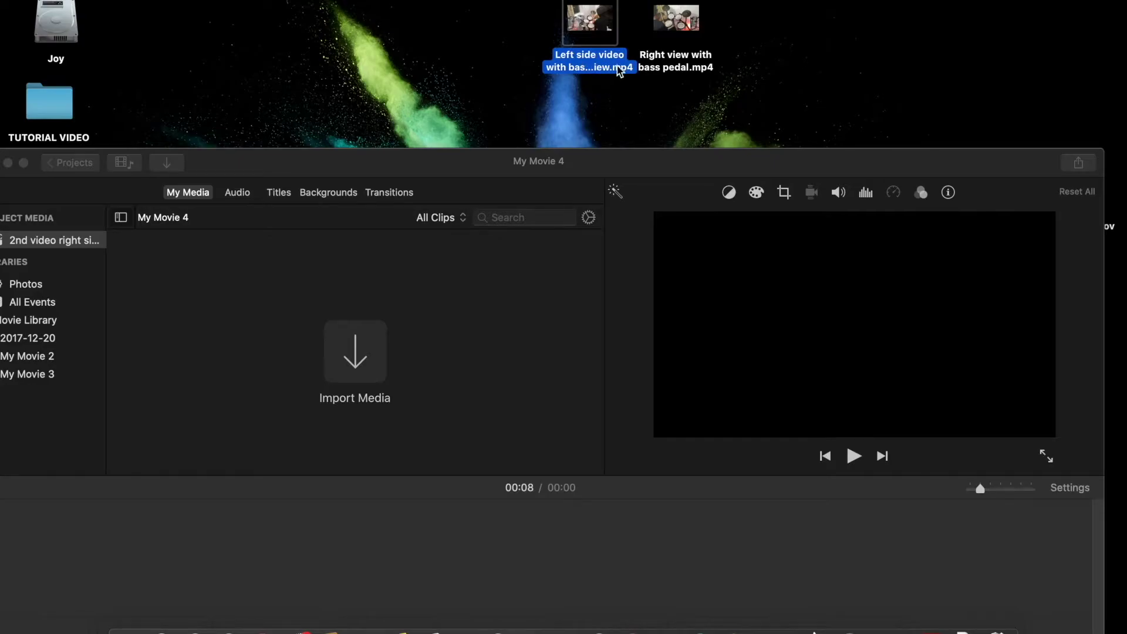
left_click(687, 59)
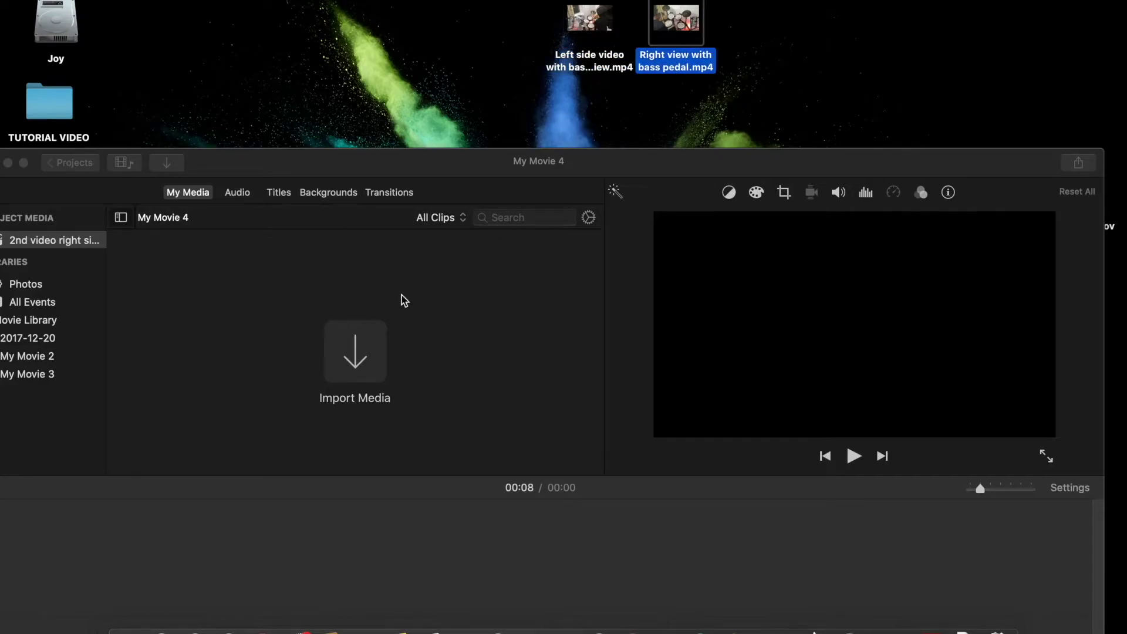
left_click_drag(451, 169, 494, 18)
- Import the Left side video with bass view and Right view with bass pedal files from the Desktop into the project media
left_click(398, 187)
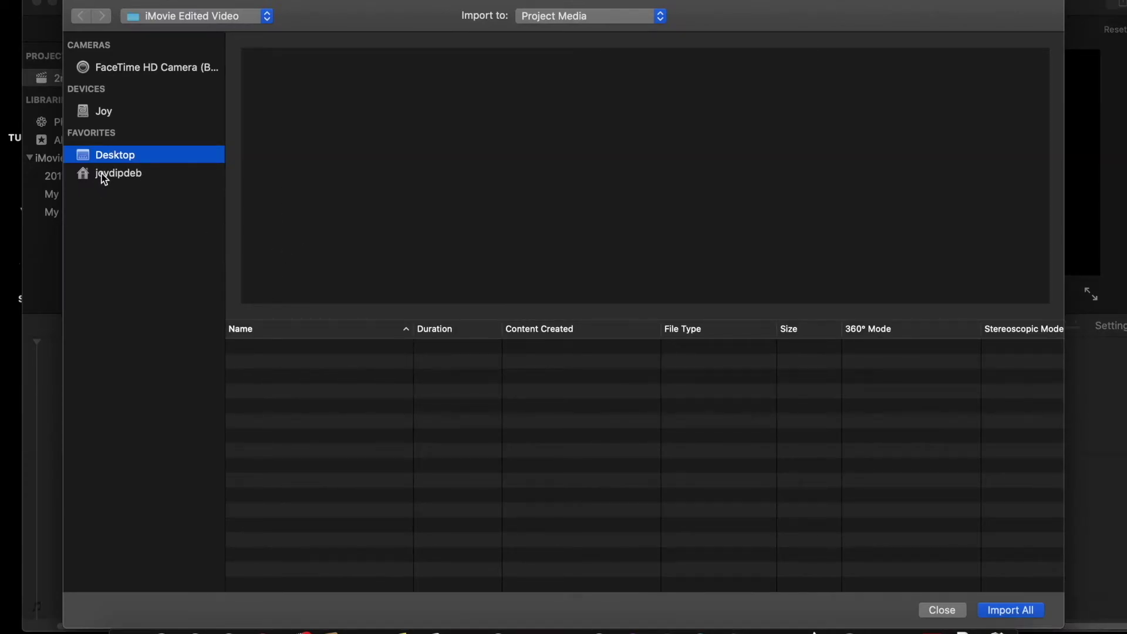
left_click(101, 174)
left_click(105, 155)
double_click(281, 365)
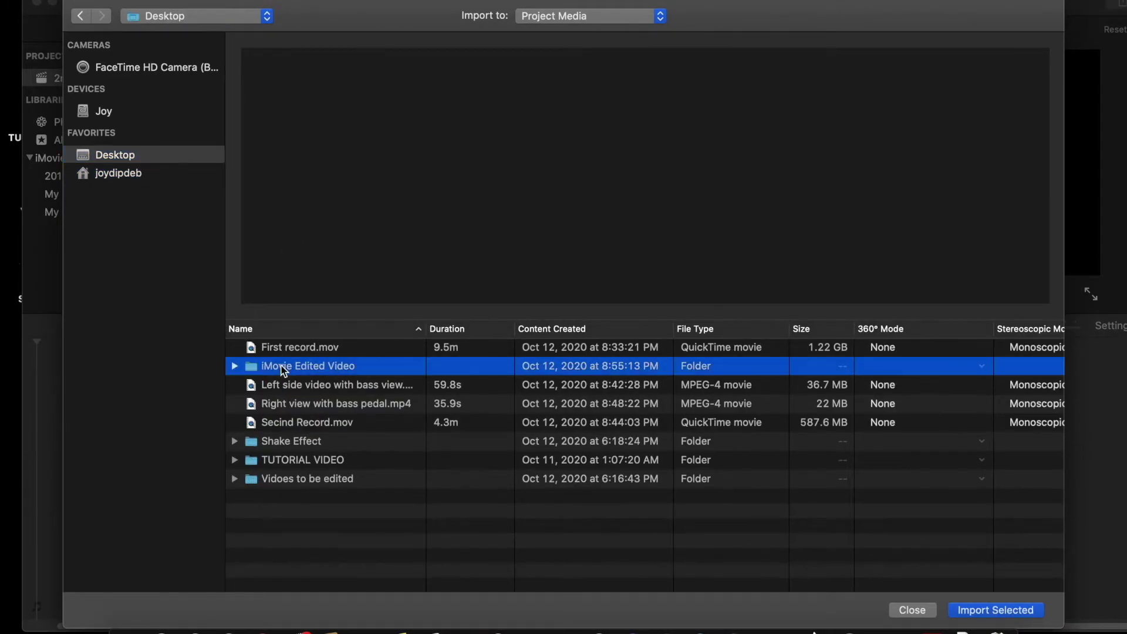
left_click(81, 17)
left_click(314, 386)
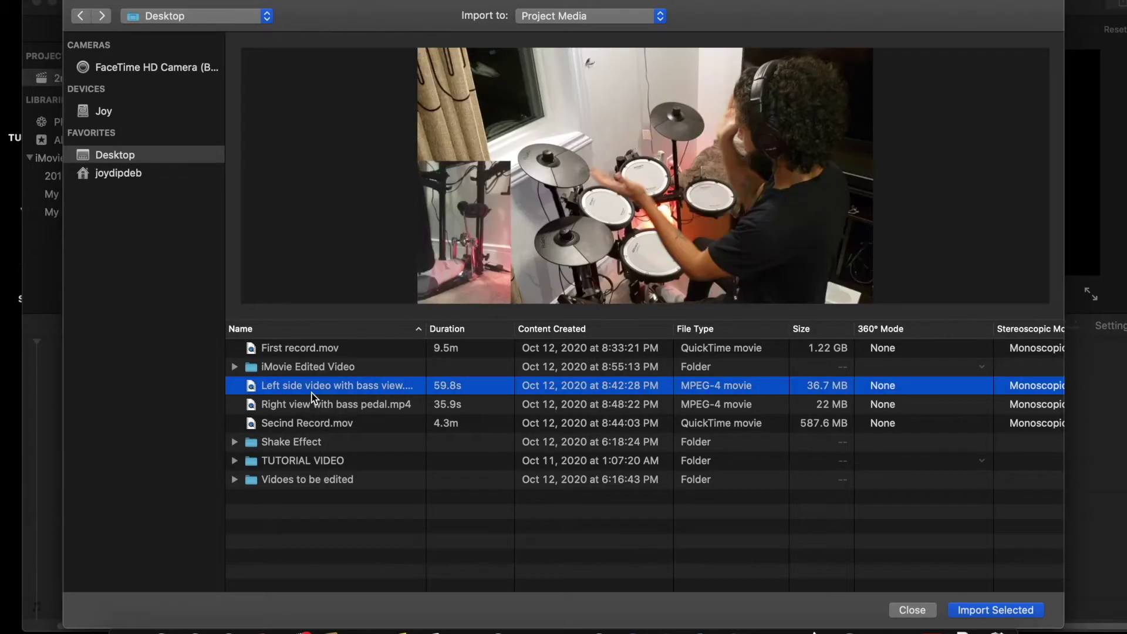
left_click(307, 405, "shift")
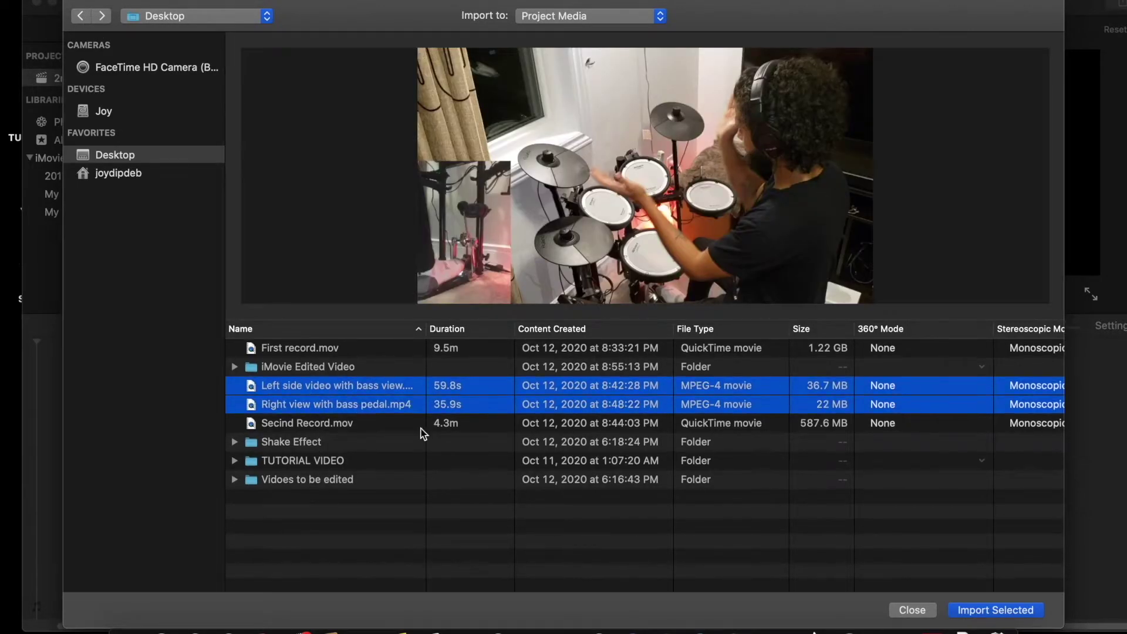
left_click(991, 613)
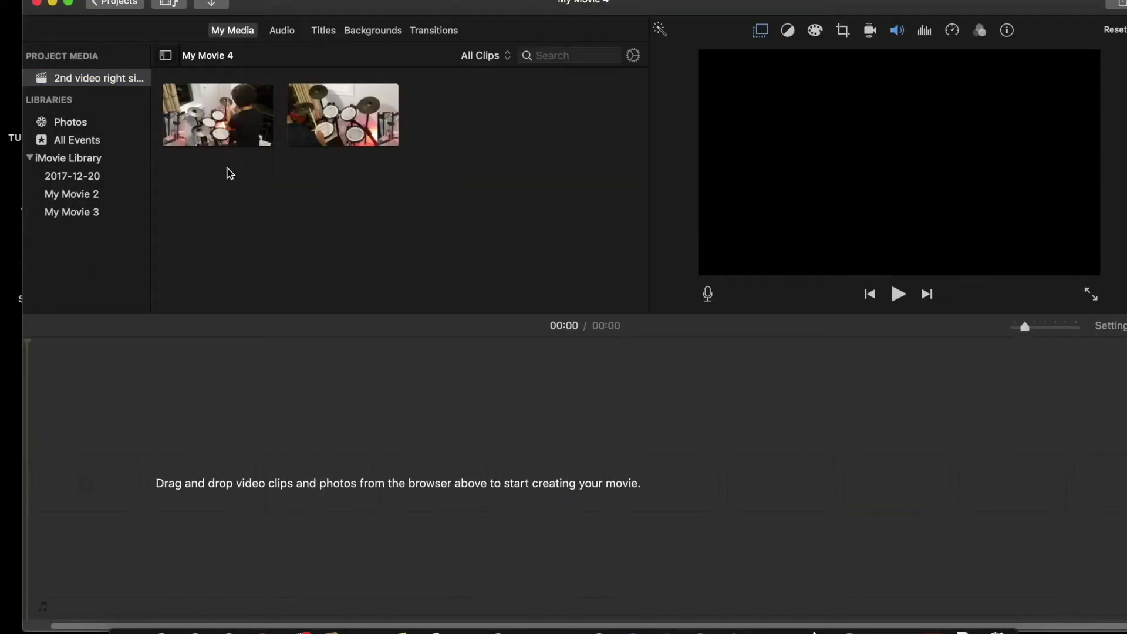
- Add the Right view with bass pedal clip to the timeline and overlay the Left side video with bass view clip above its start
left_click(362, 117)
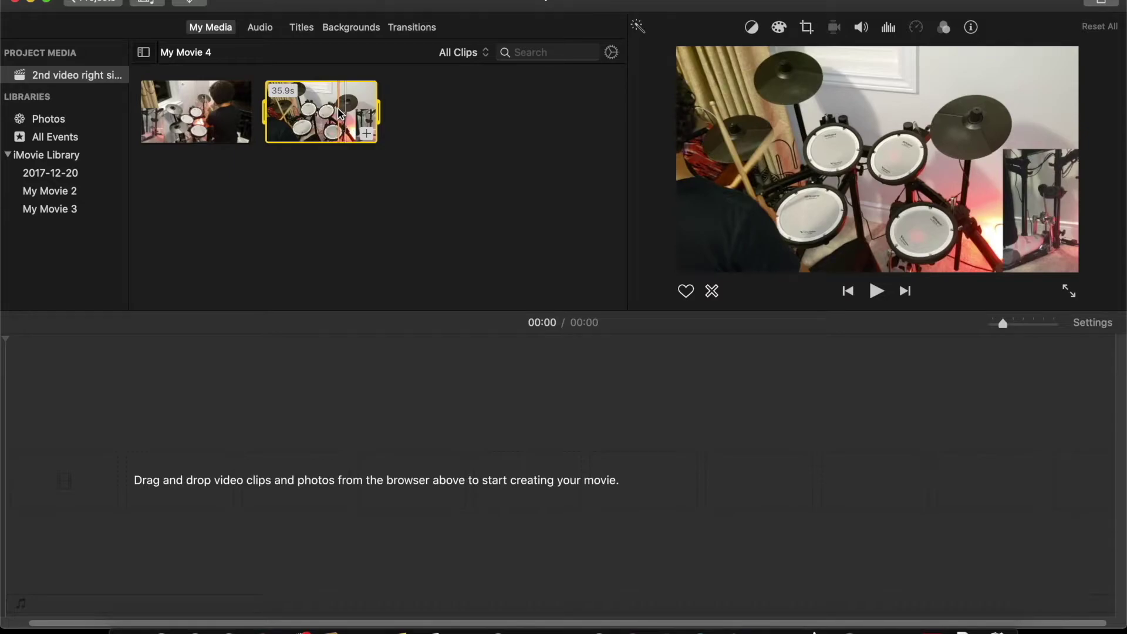
left_click_drag(339, 113, 82, 505)
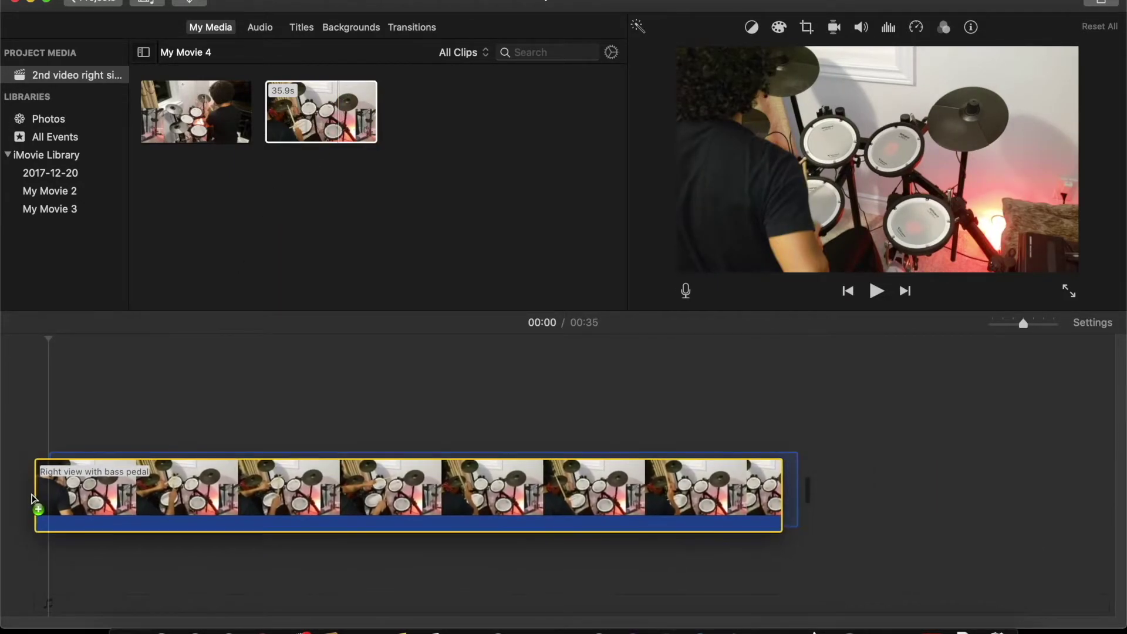
left_click(225, 127)
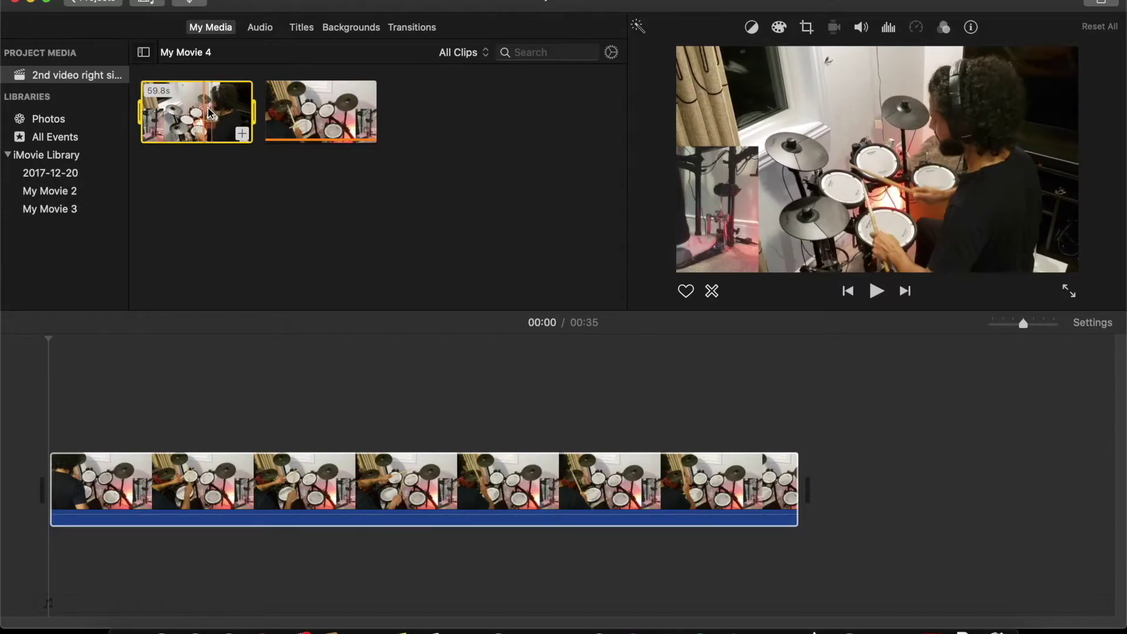
left_click_drag(197, 126, 48, 379)
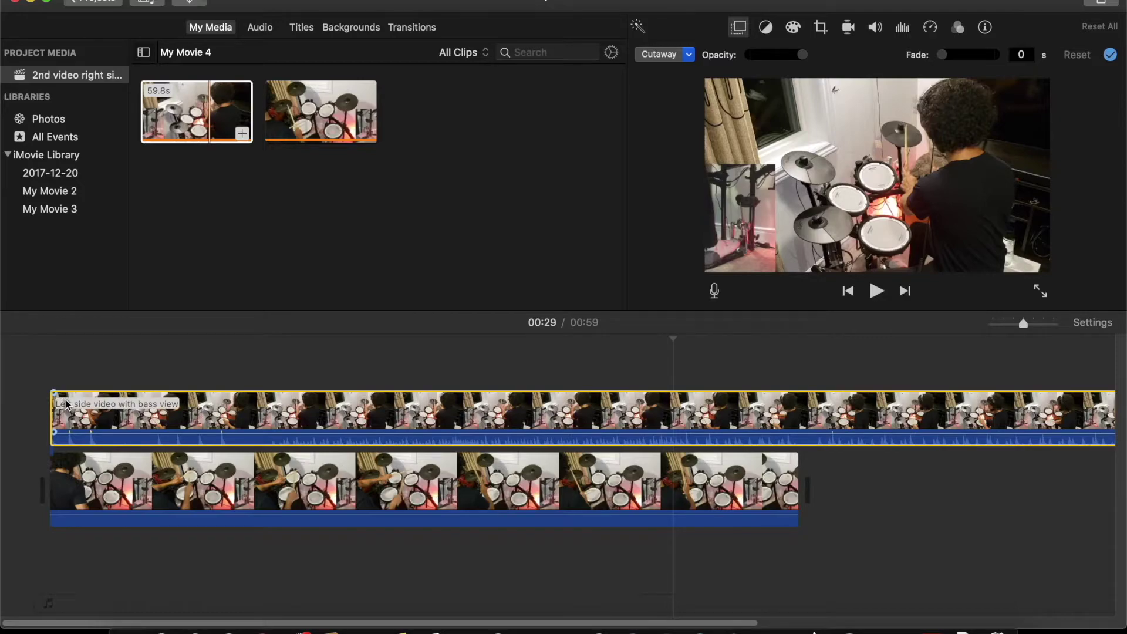
- Inspect both stacked clips and play the first seconds of the movie to see which angle is shown
left_click(154, 487)
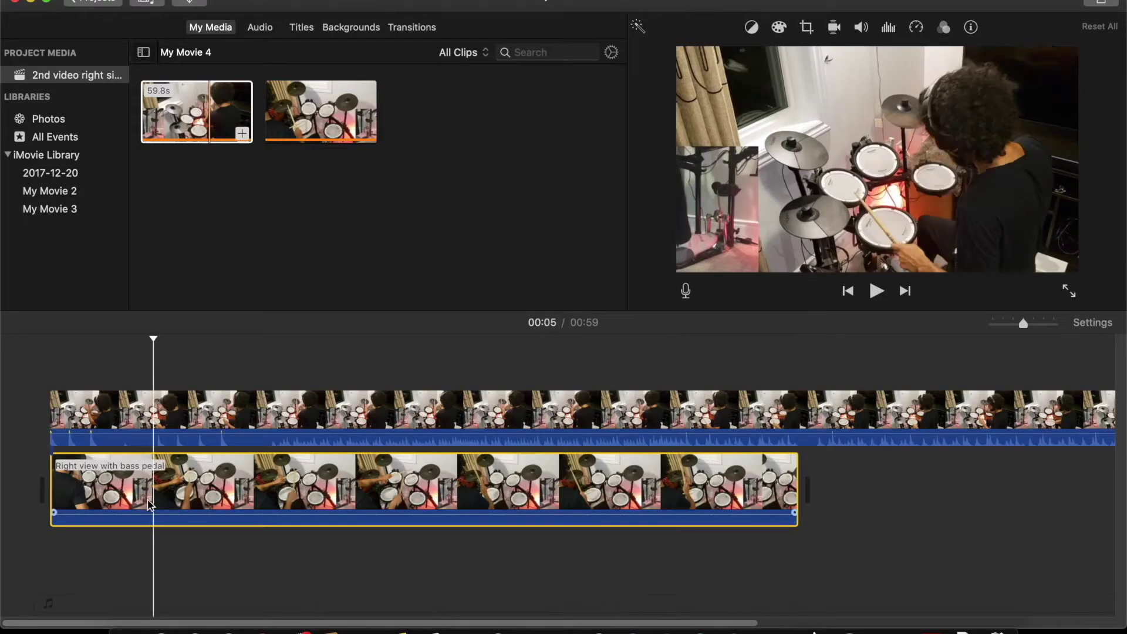
left_click(81, 402)
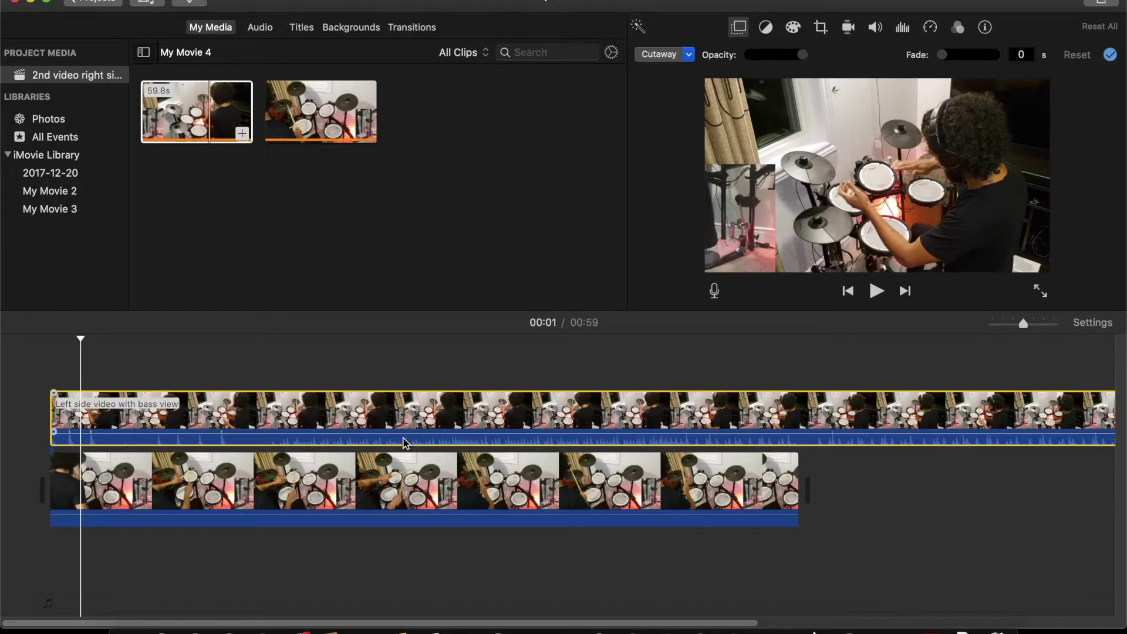
left_click(61, 404)
left_click(54, 352)
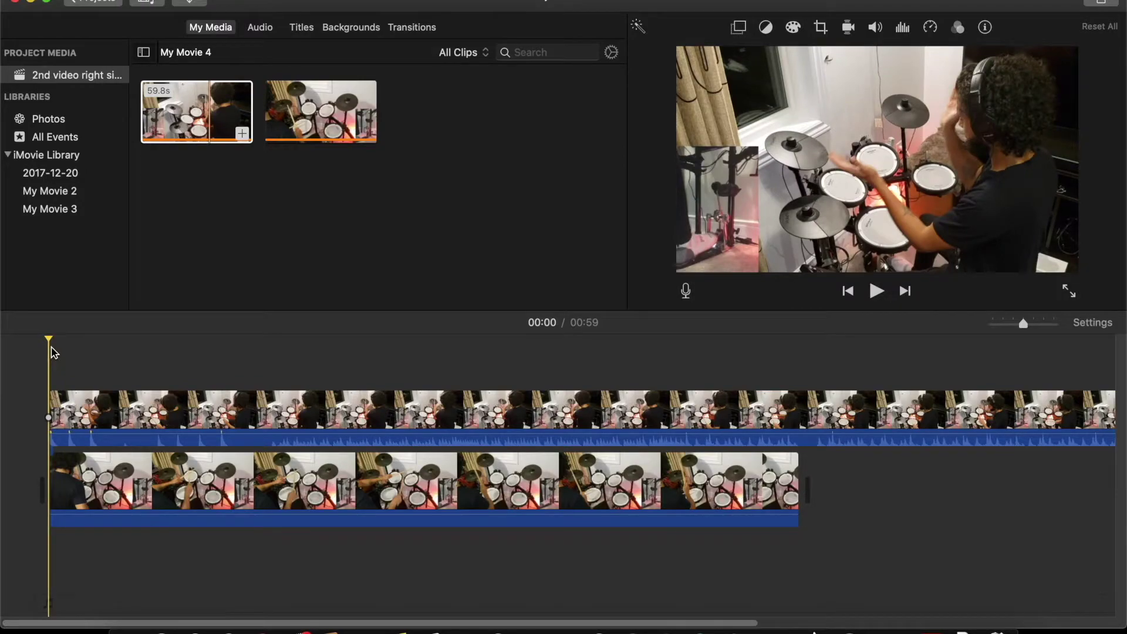
key("space")
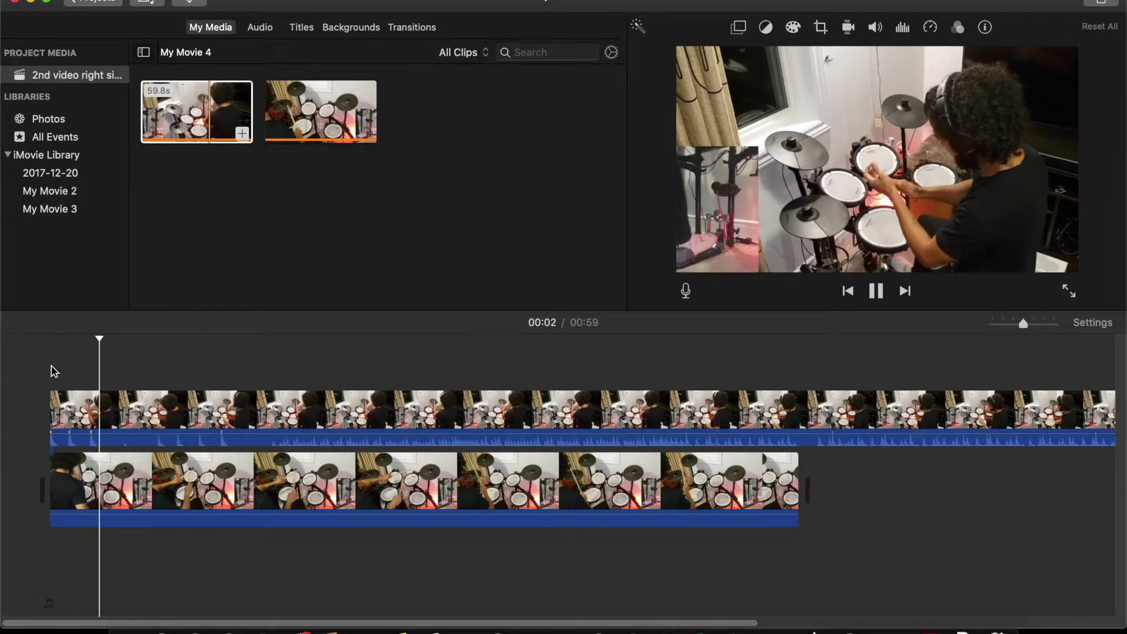
key("space")
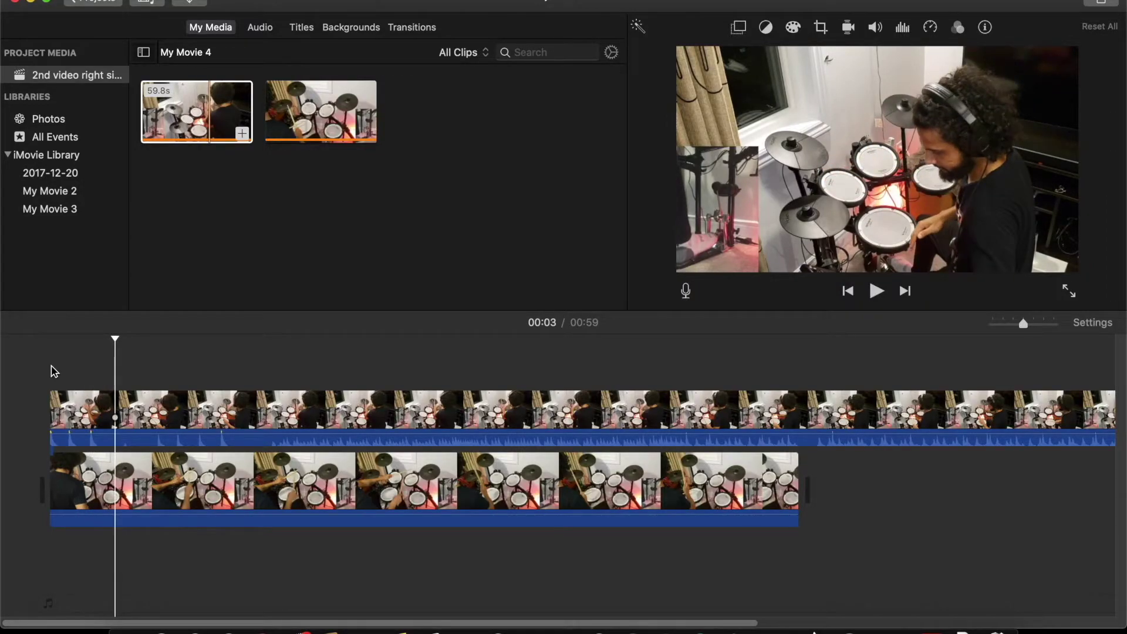
key("space")
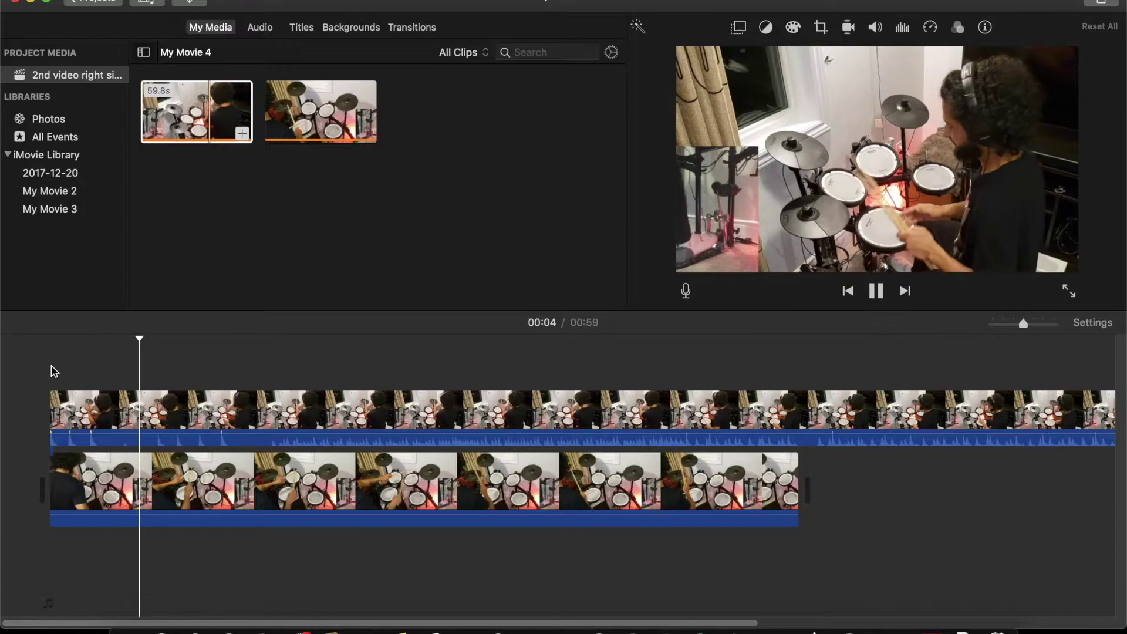
key("space")
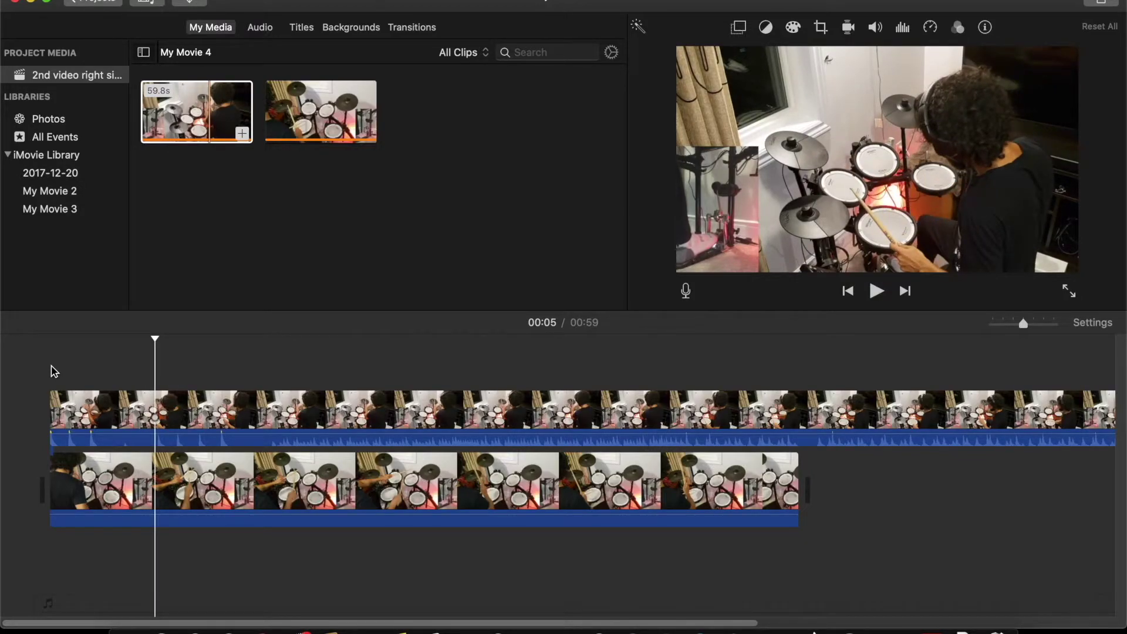
- Select both timeline clips and review the available overlay modes, keeping Cutaway
left_click_drag(353, 595, 189, 407)
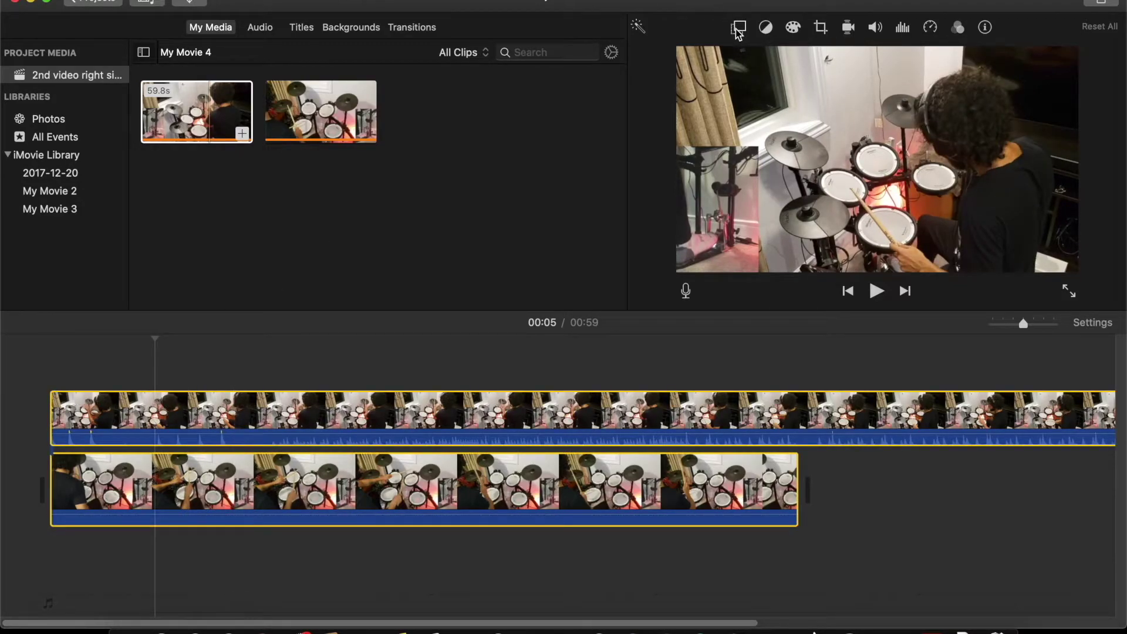
left_click(738, 27)
left_click(686, 56)
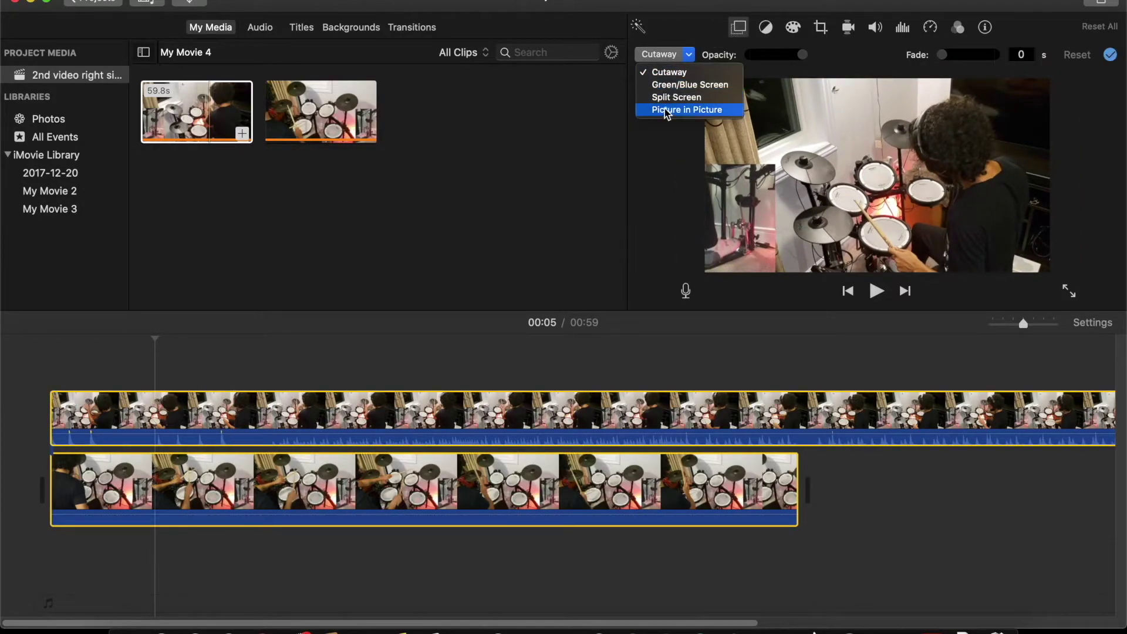
left_click(668, 70)
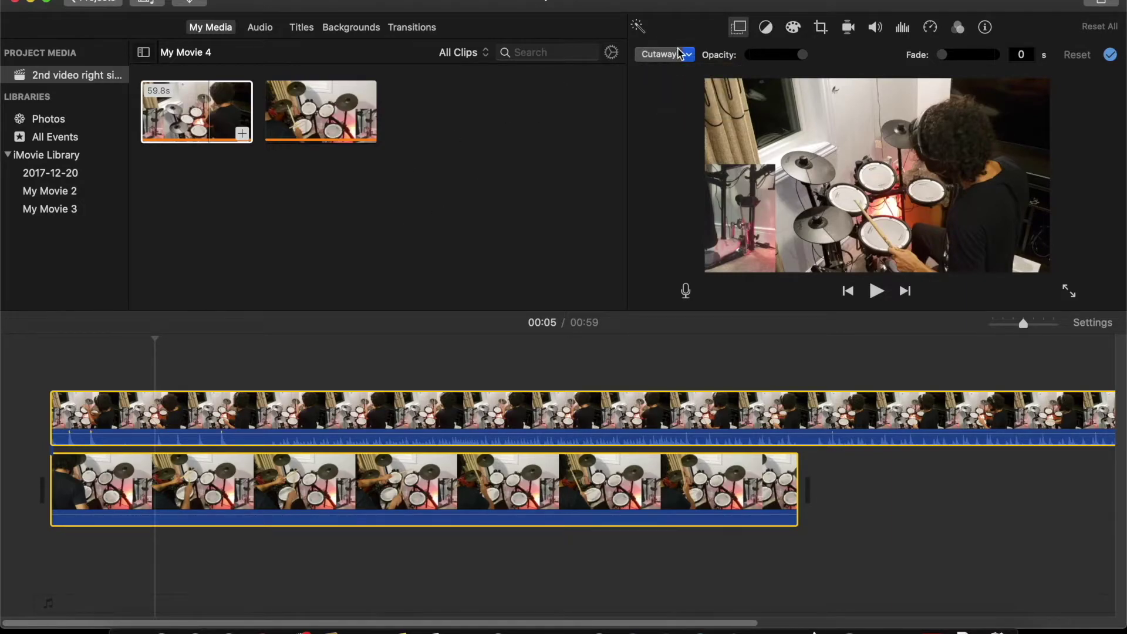
left_click(679, 57)
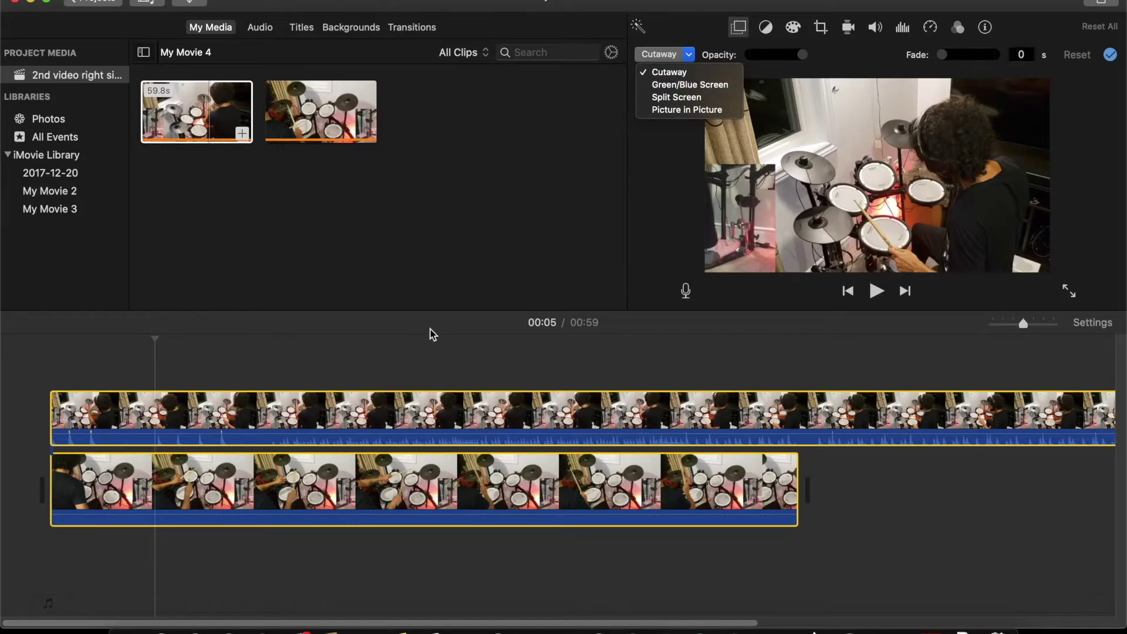
left_click(336, 364)
left_click(264, 574)
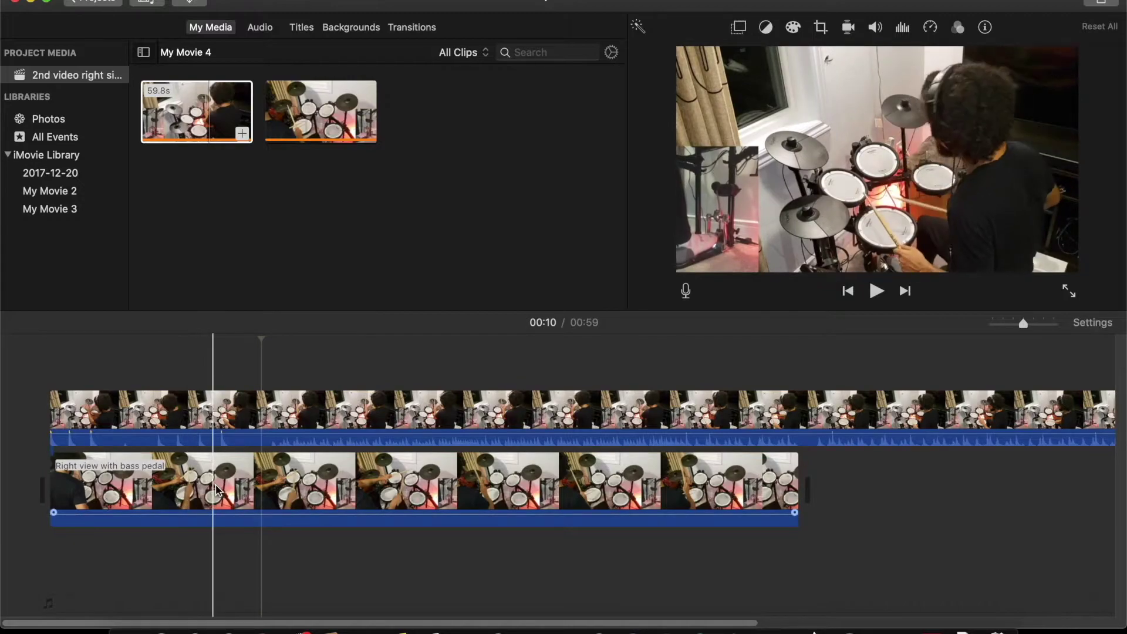
- Split the overlaid Left side video with bass view clip at about 9 seconds and again at about 19 seconds
left_click(259, 485)
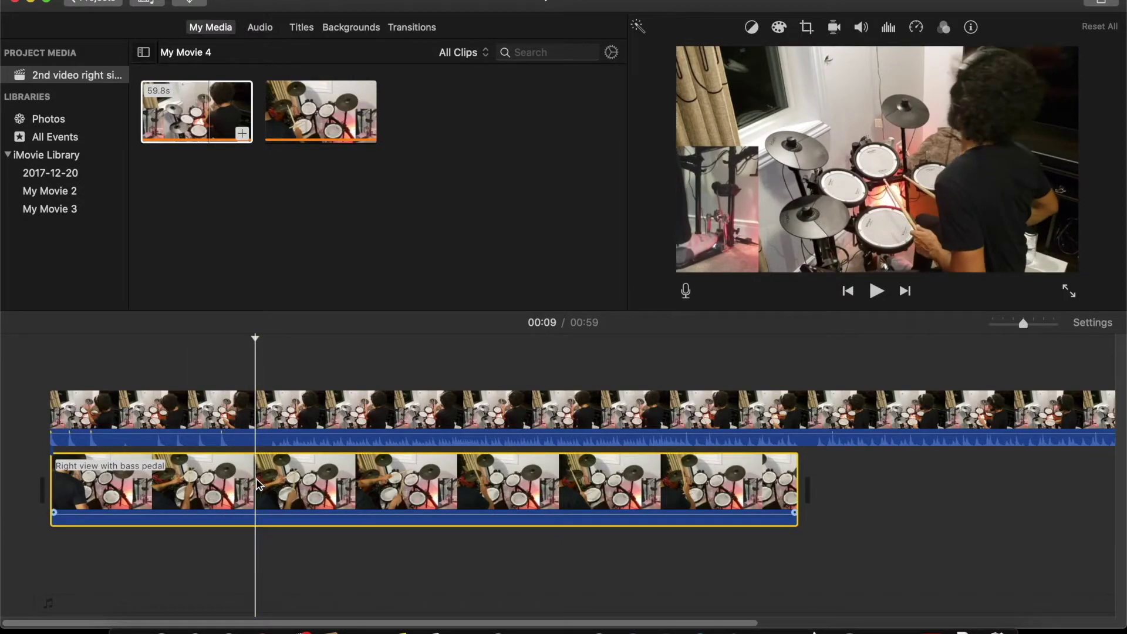
left_click(257, 410)
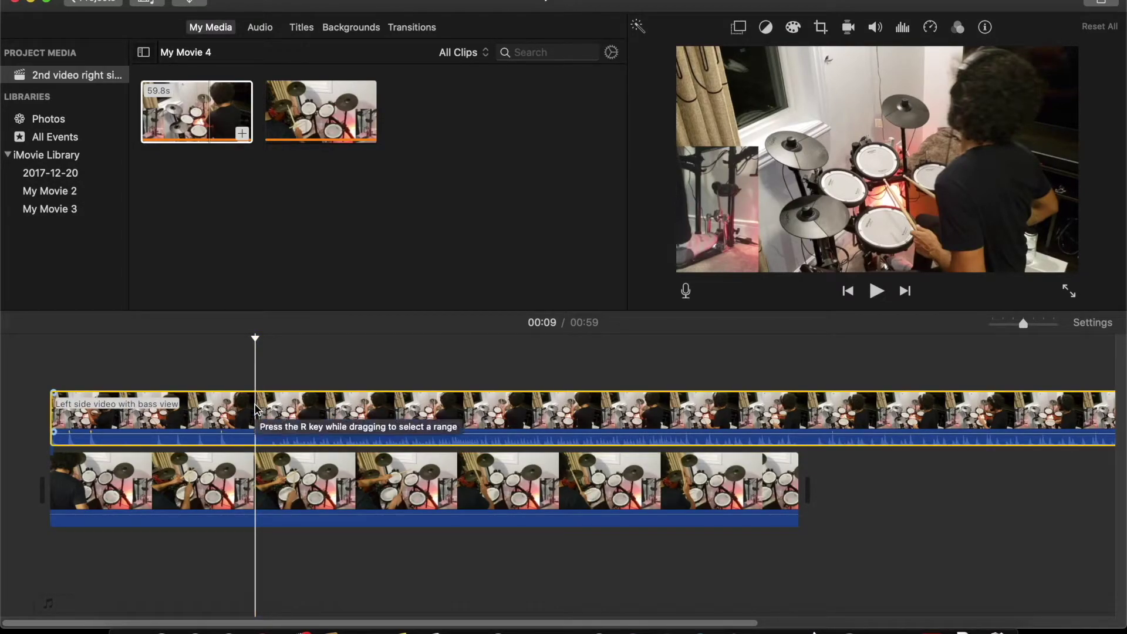
key("super+b")
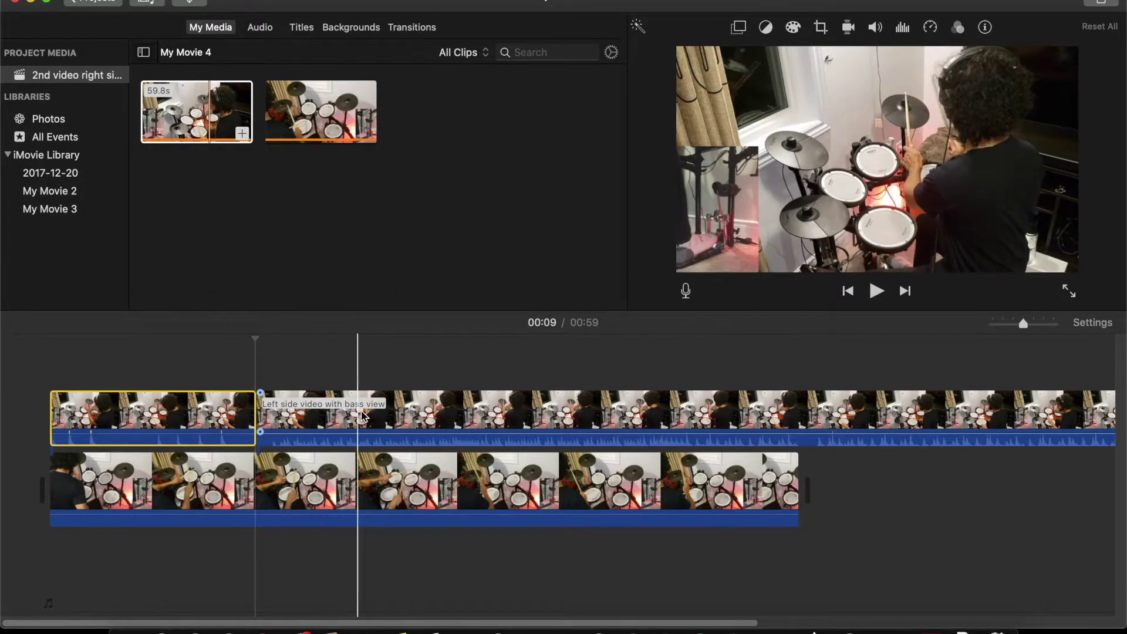
left_click(466, 420)
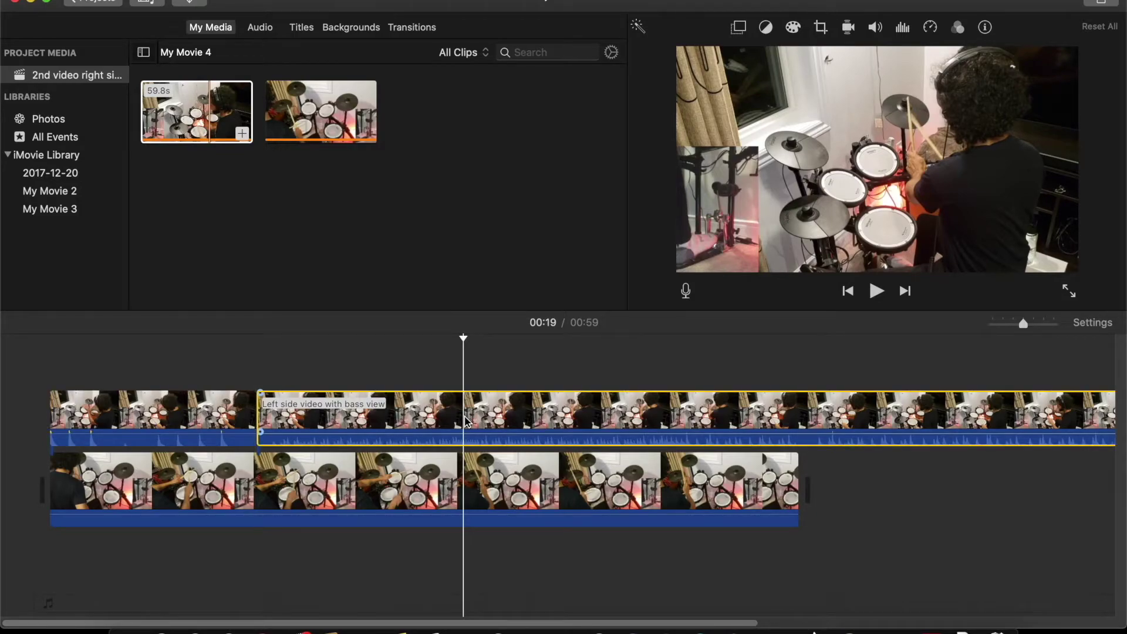
key("cmd+b")
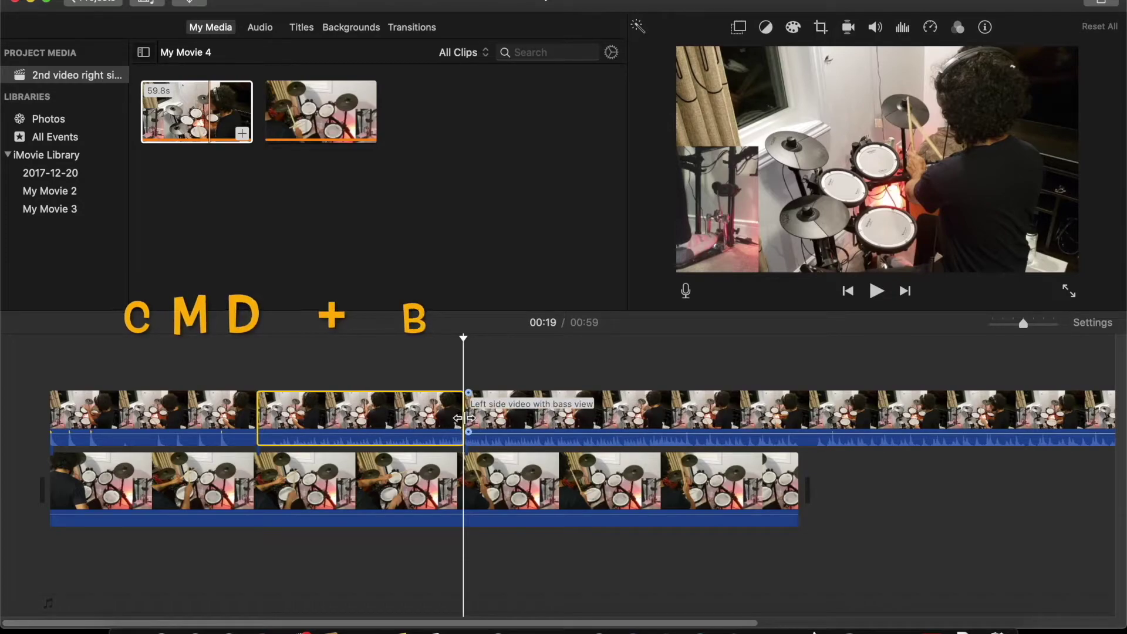
- Delete the overlaid Left side segment between about 9 and 19 seconds, and split the remaining overlay at about 29 seconds
left_click(411, 418)
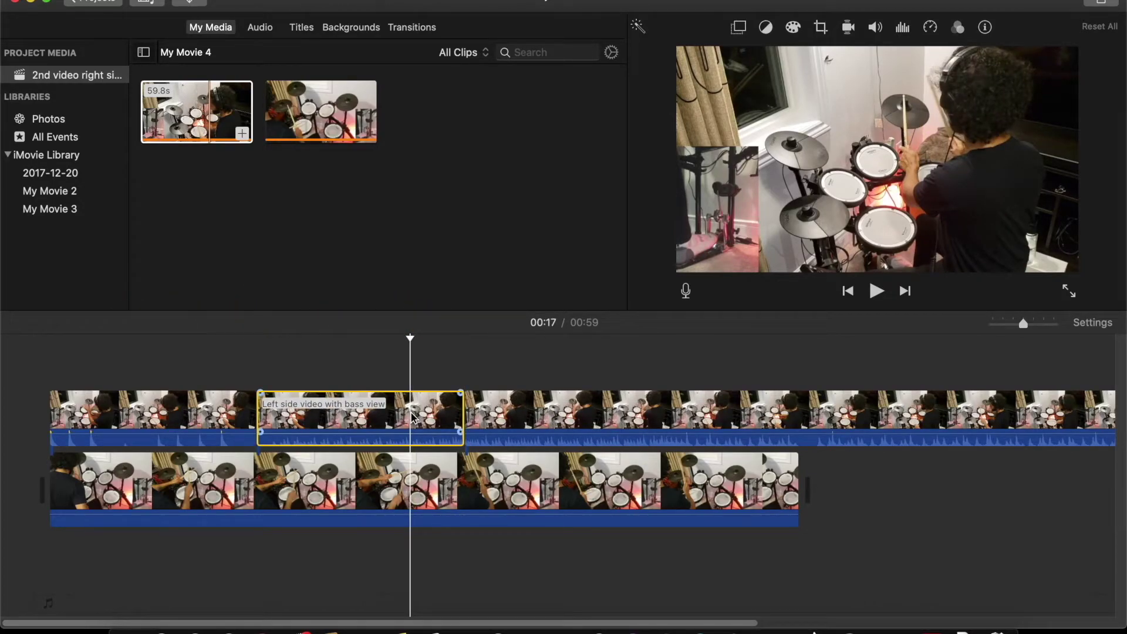
key("Delete")
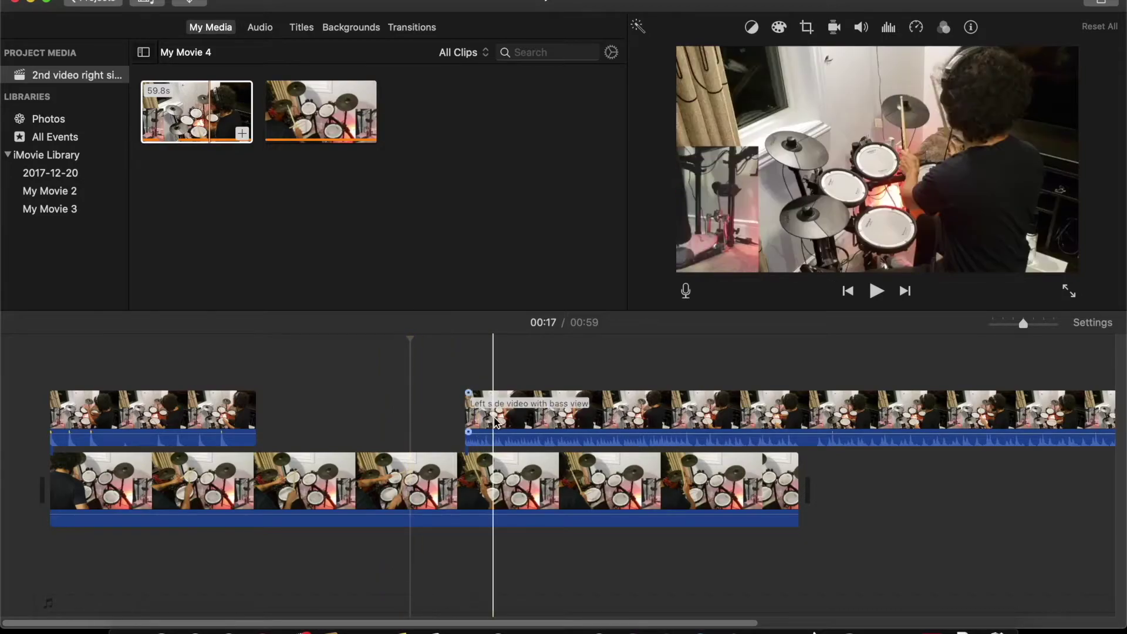
scroll(495, 422, "right", 5)
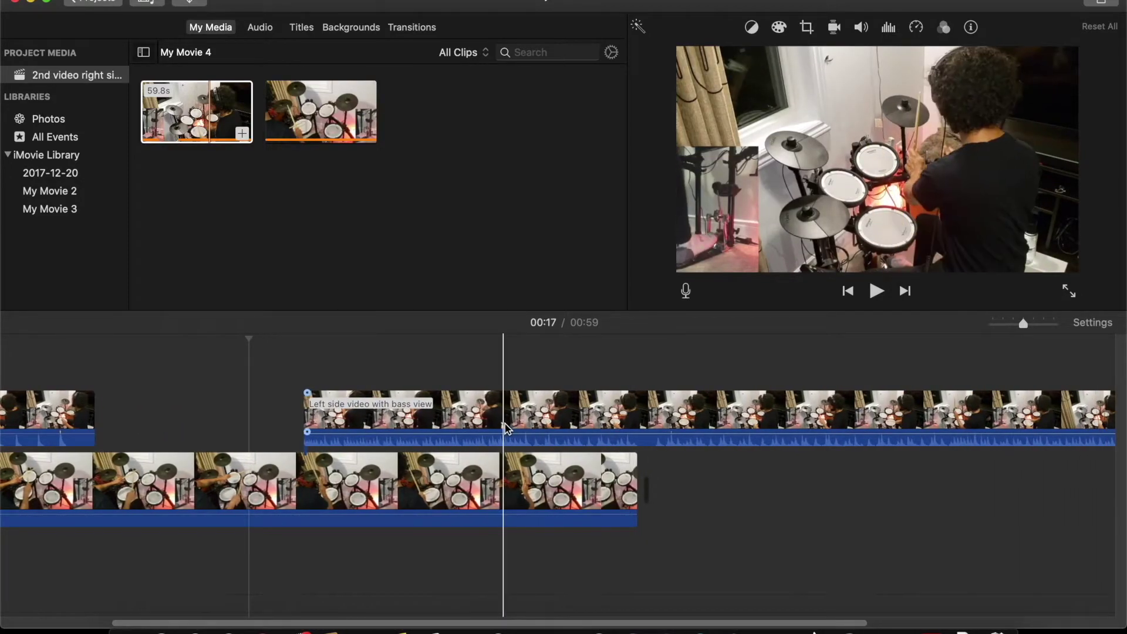
left_click(514, 428)
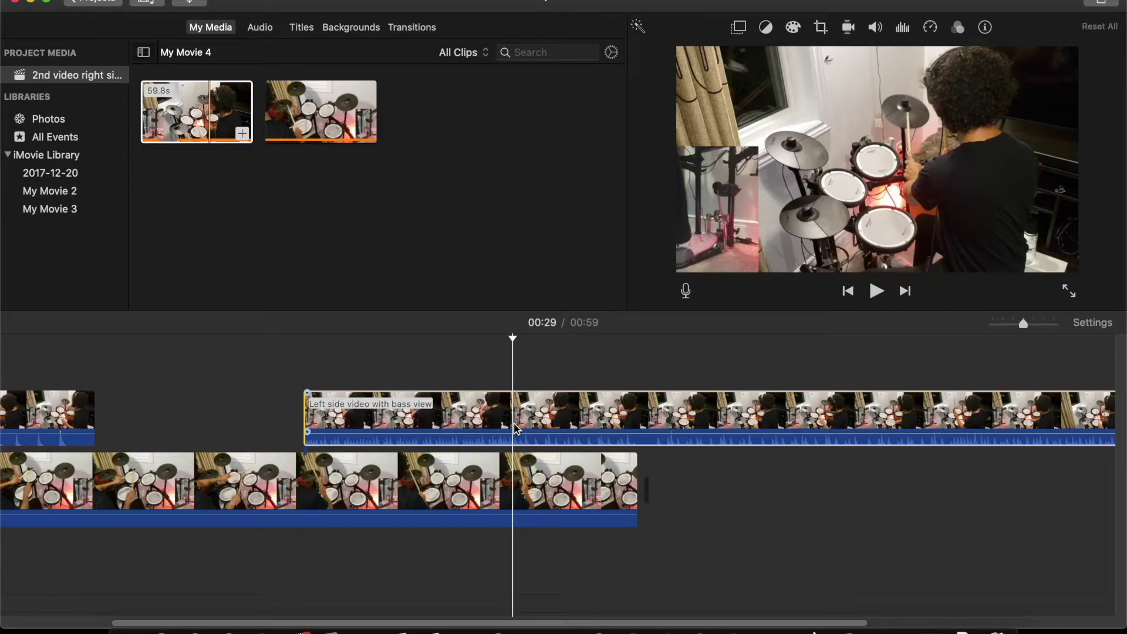
key("super+b")
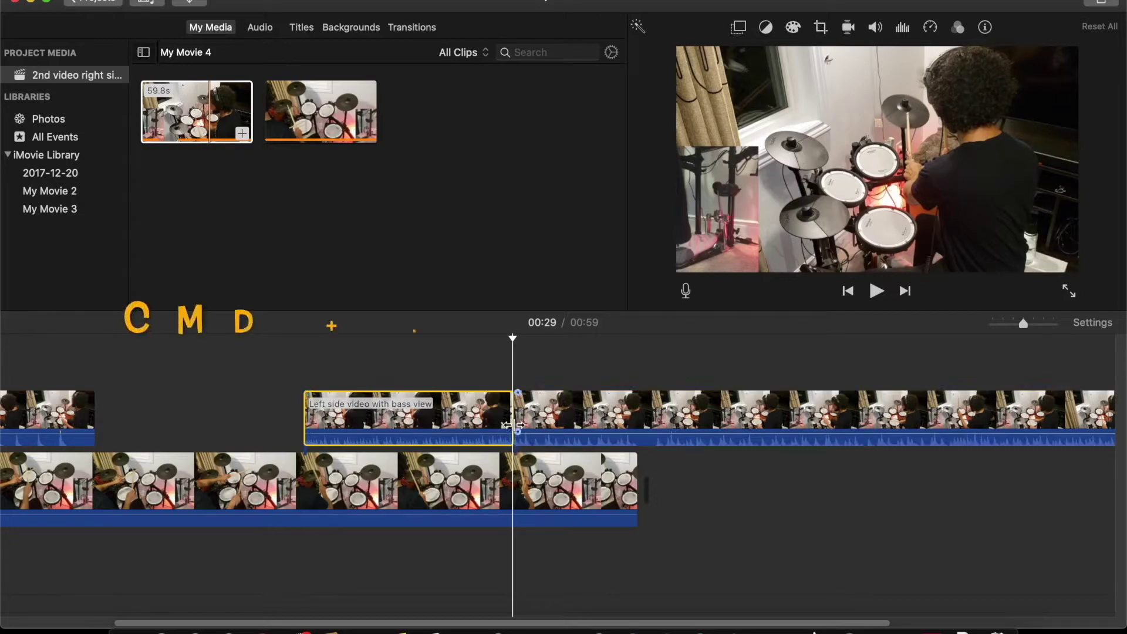
- Split the overlaid Left side clip at about 31 seconds and delete the short segment between the 29 and 31 second cuts
left_click(595, 425)
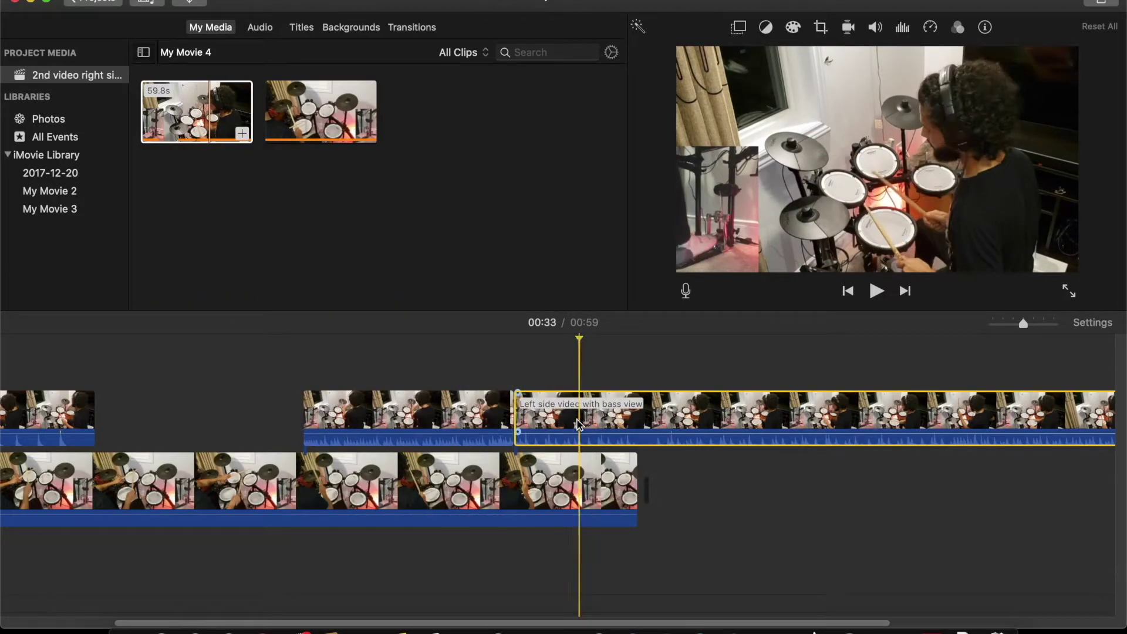
key("super+plus")
key("super+plus")
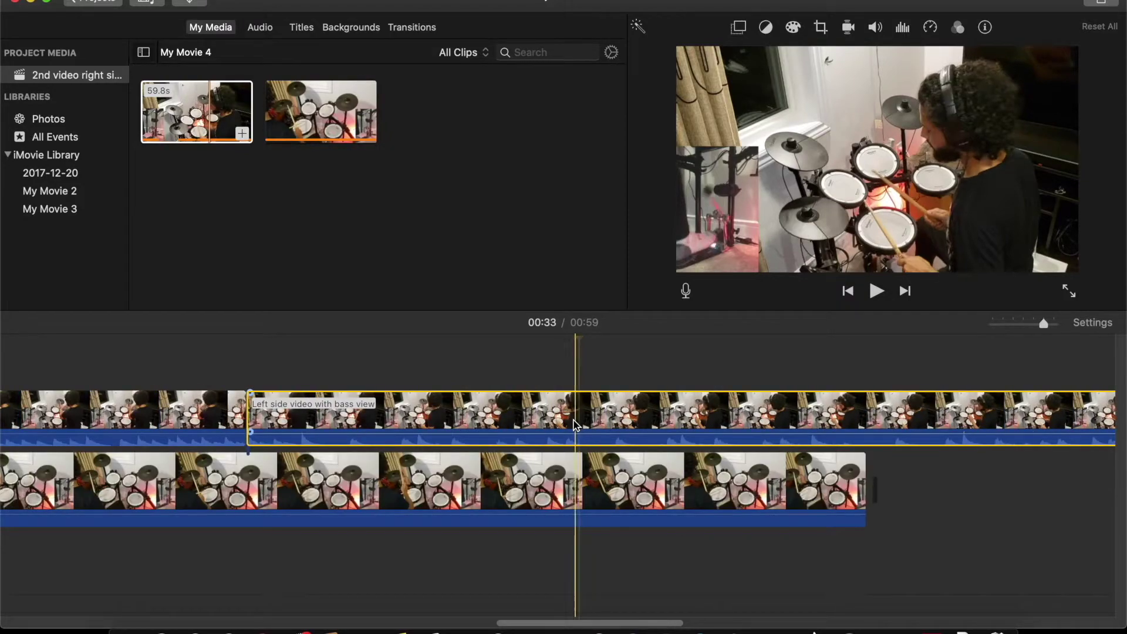
key("super+plus")
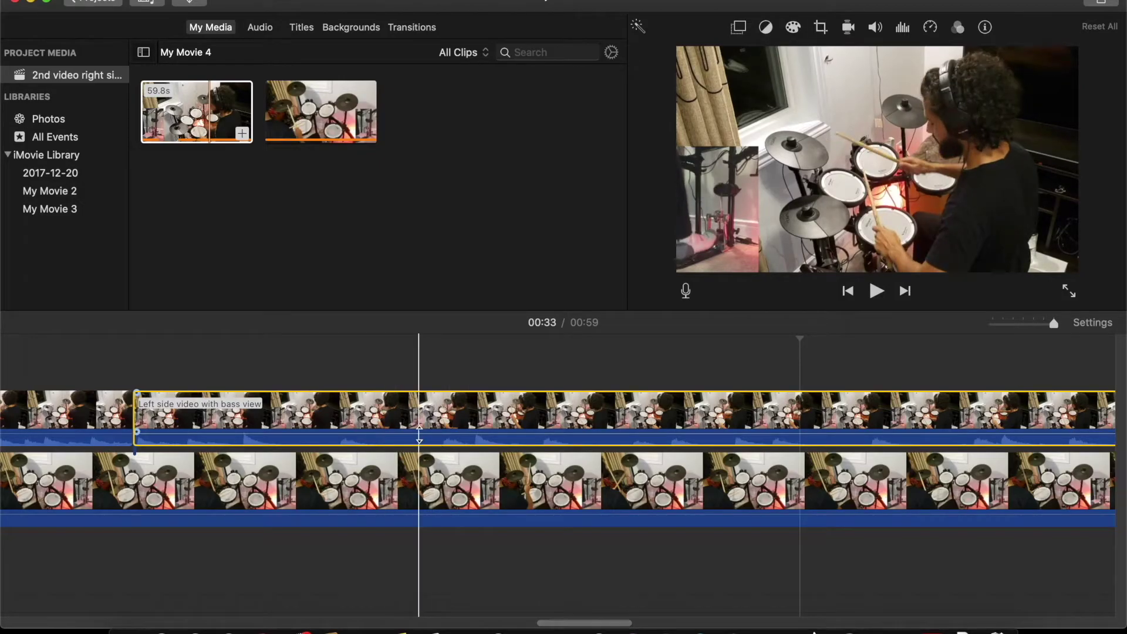
key("super+minus")
key("super+minus")
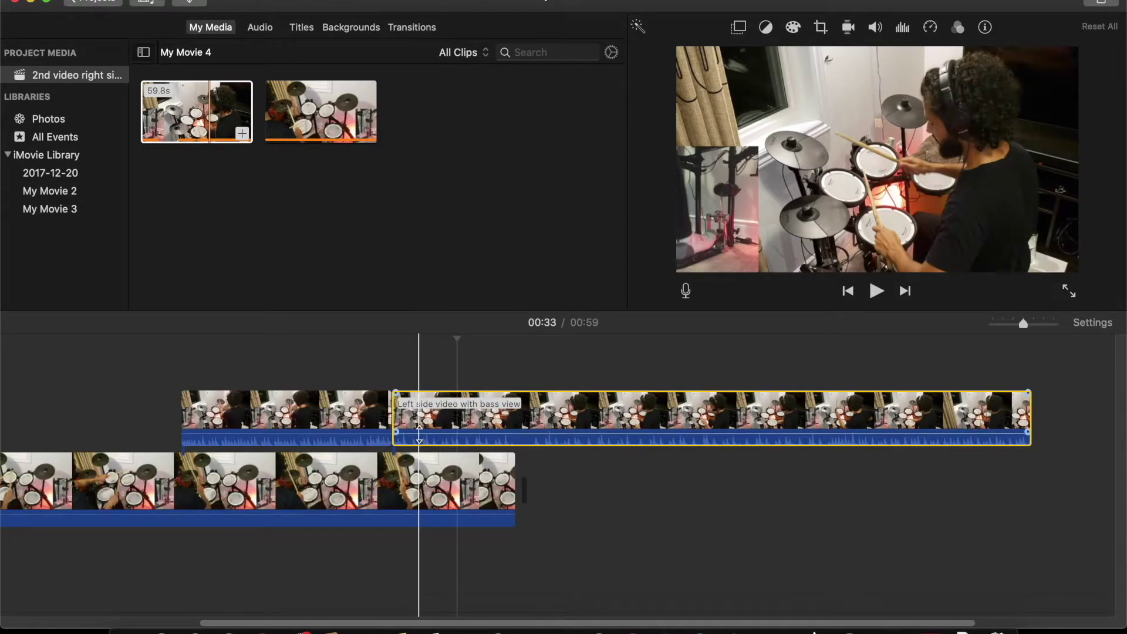
key("super+minus")
key("super+equal")
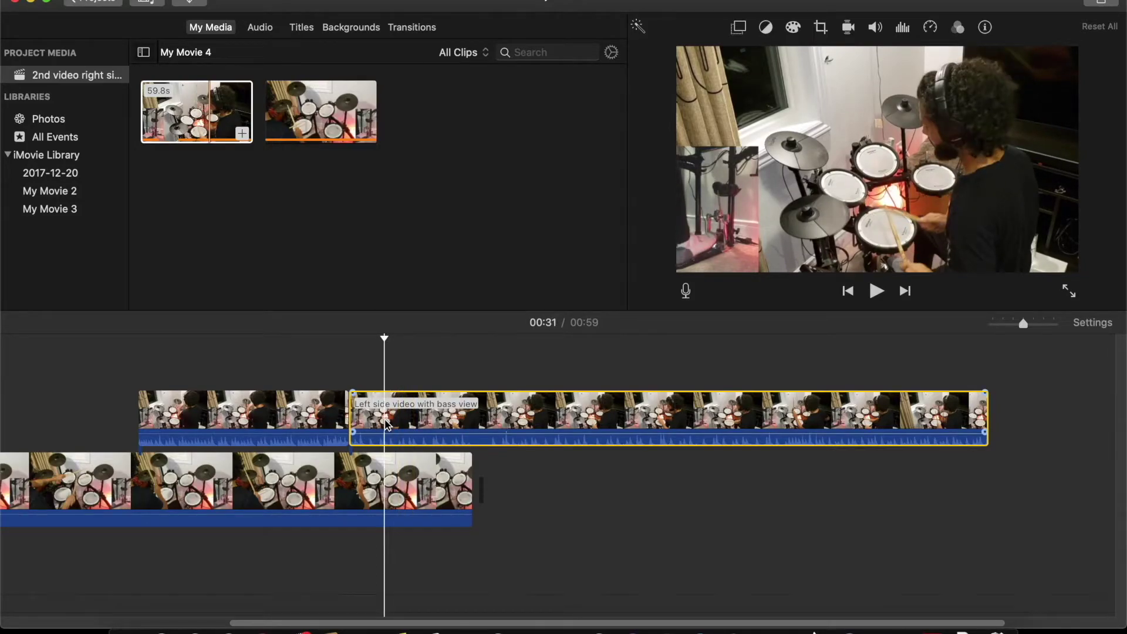
key("super+b")
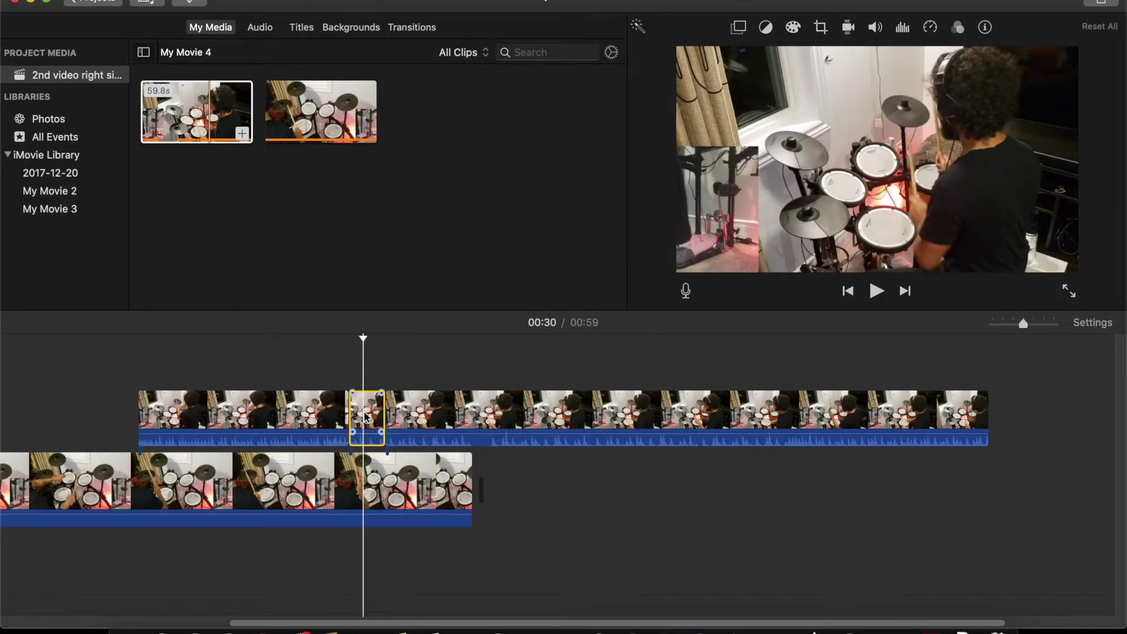
key("Delete")
- Mute the audio of all three overlaid Left side video with bass view segments
scroll(365, 417, "left", 5)
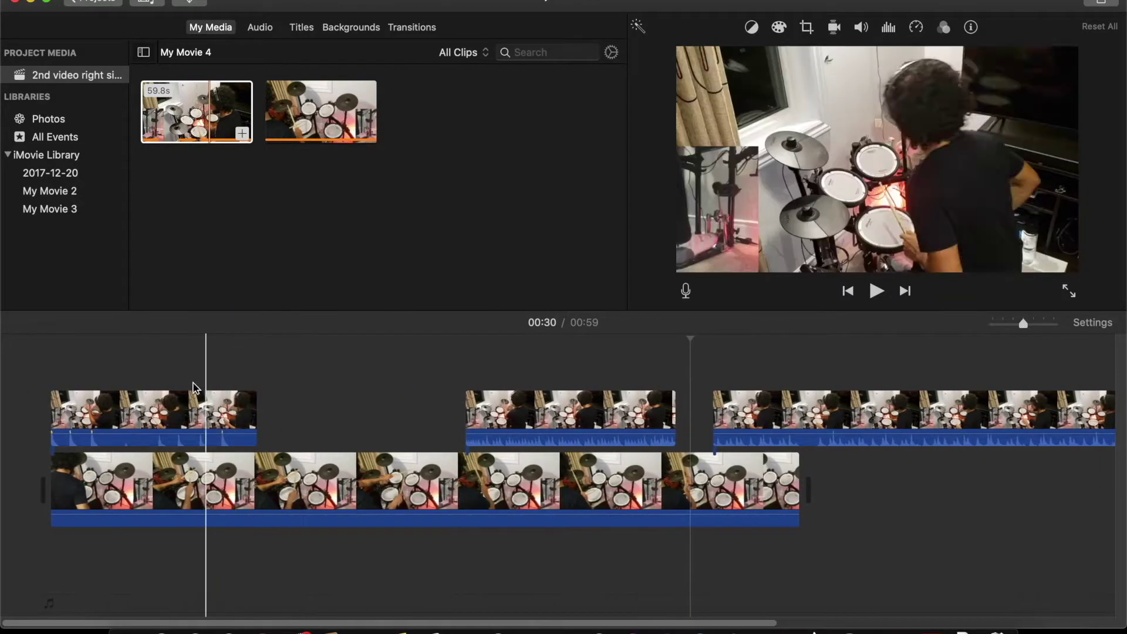
left_click(75, 379)
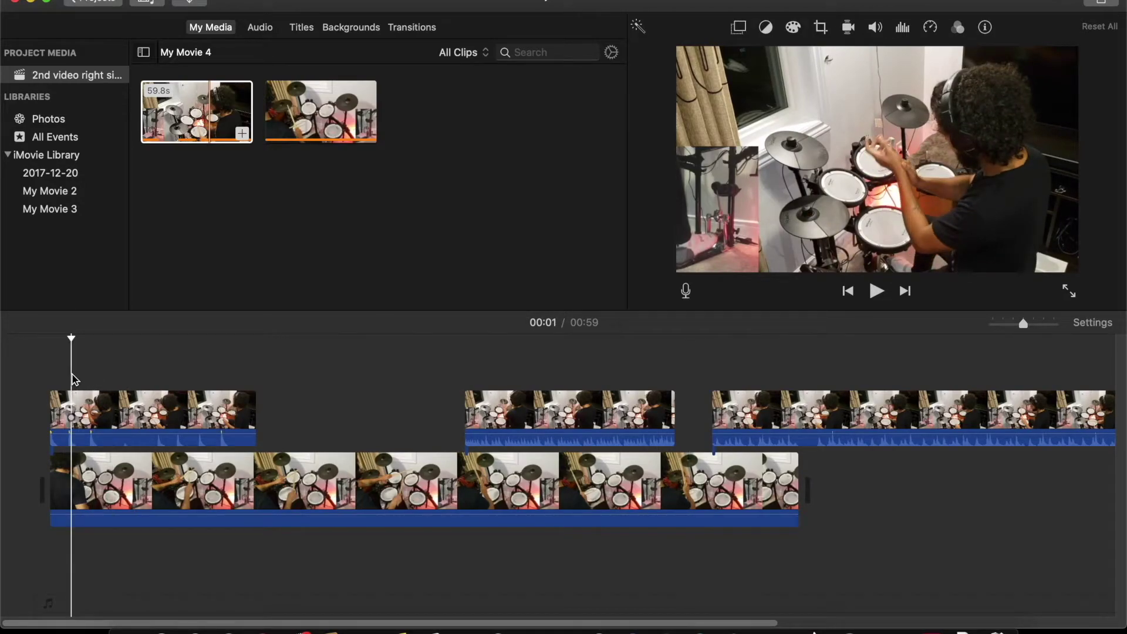
left_click_drag(108, 434, 109, 447)
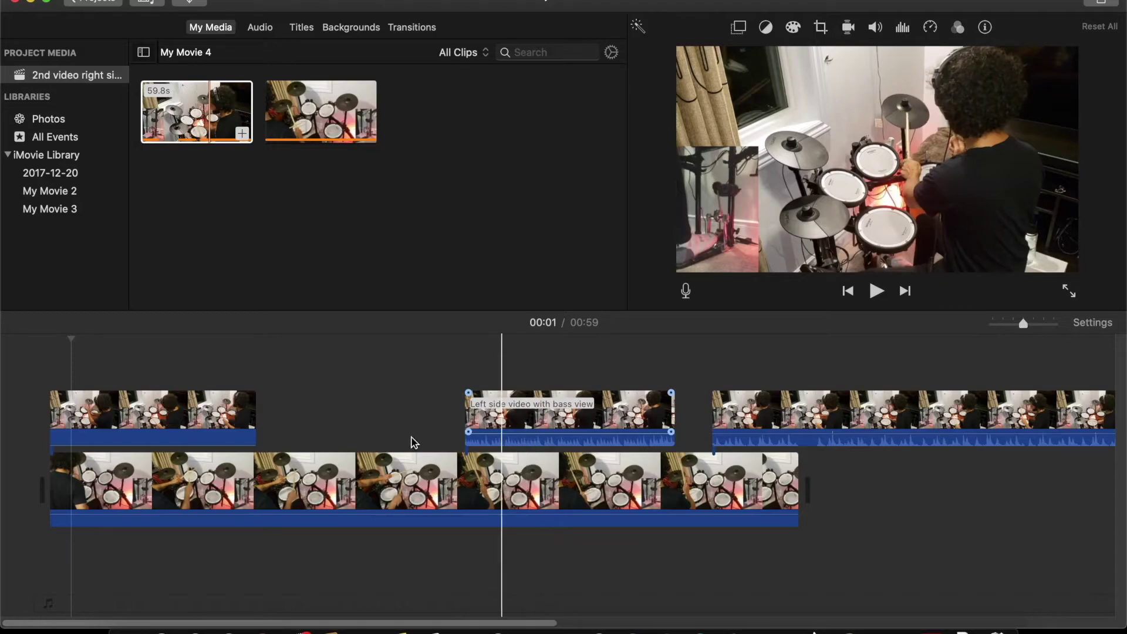
left_click_drag(560, 434, 560, 434)
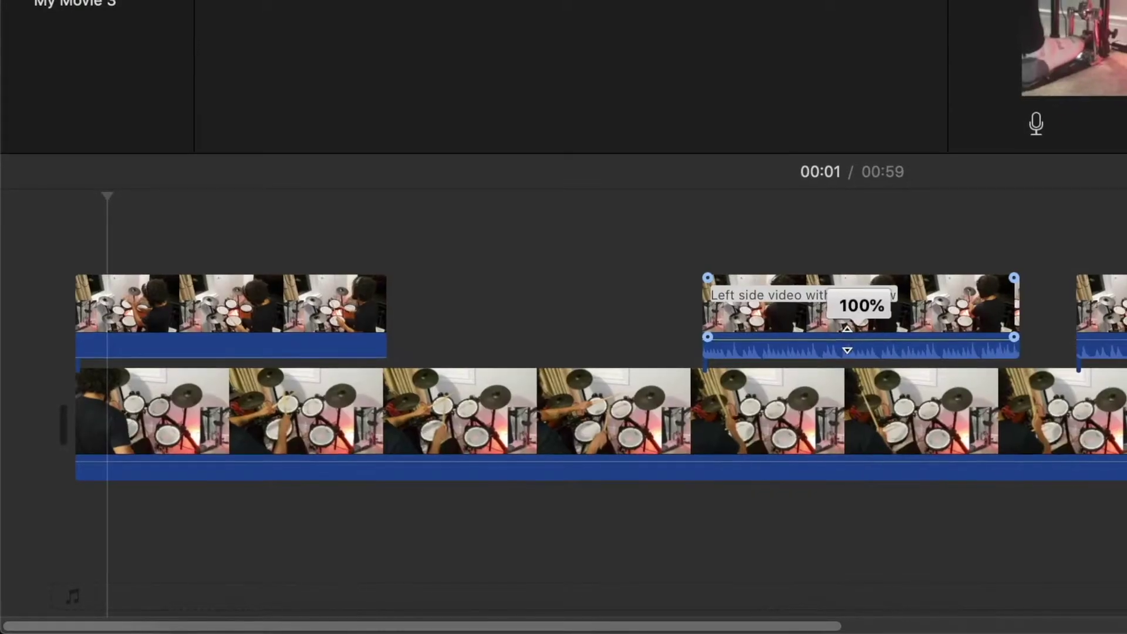
left_click_drag(848, 339, 847, 358)
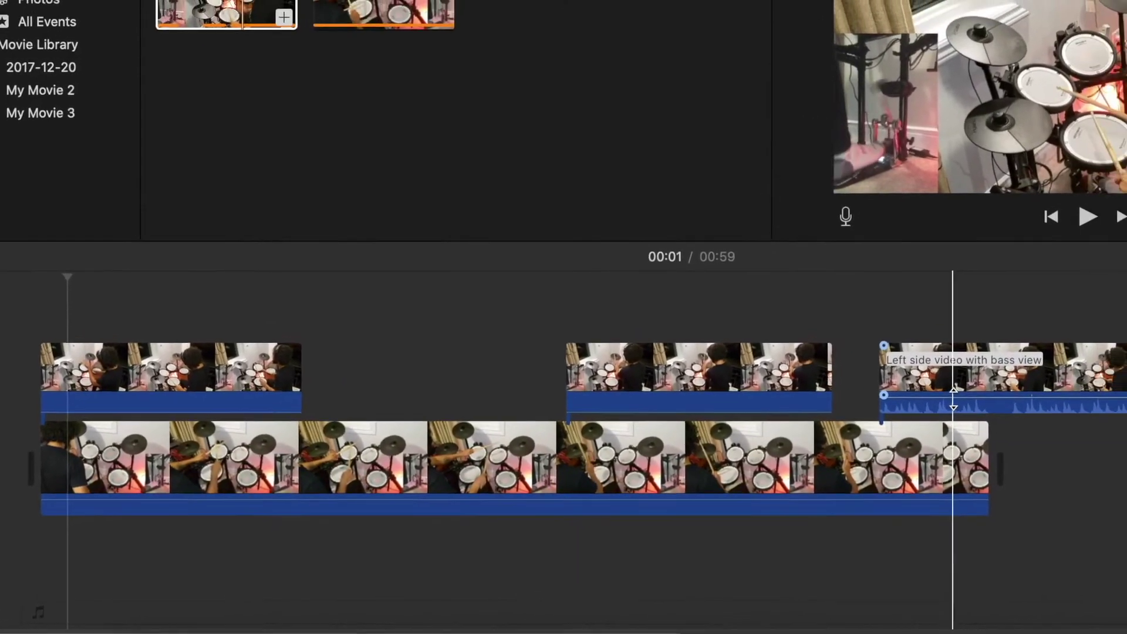
left_click_drag(1122, 340, 1122, 357)
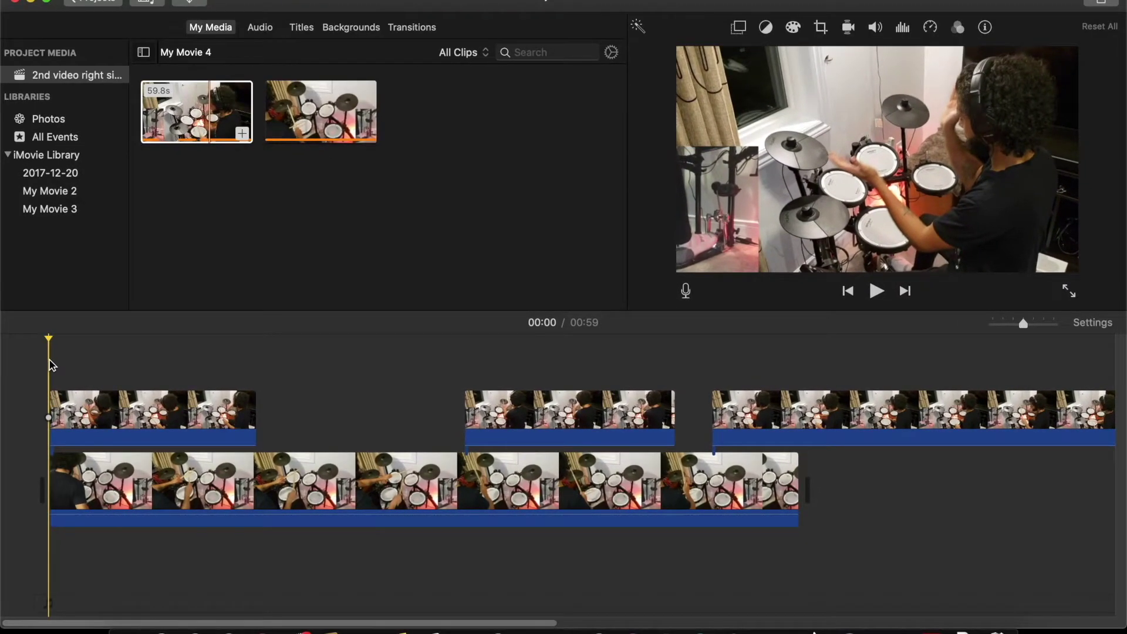
- Play the movie from the start past 31 seconds to check the switches between the left and right angles
key("space")
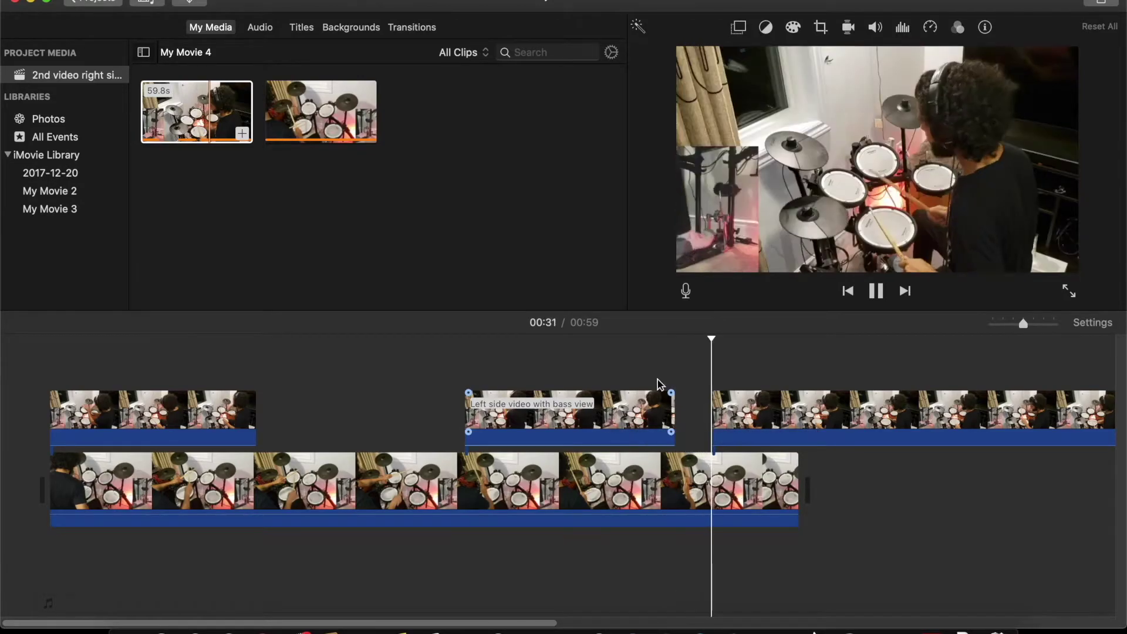
left_click(877, 294)
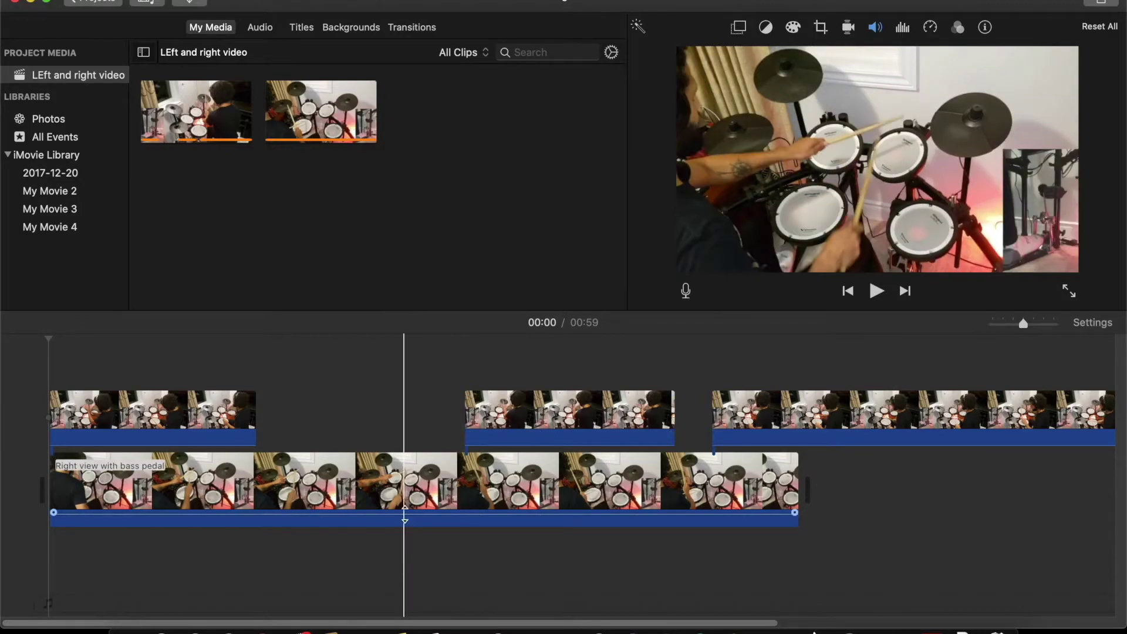
scroll(394, 523, "right", 1)
scroll(22, 527, "left", 1)
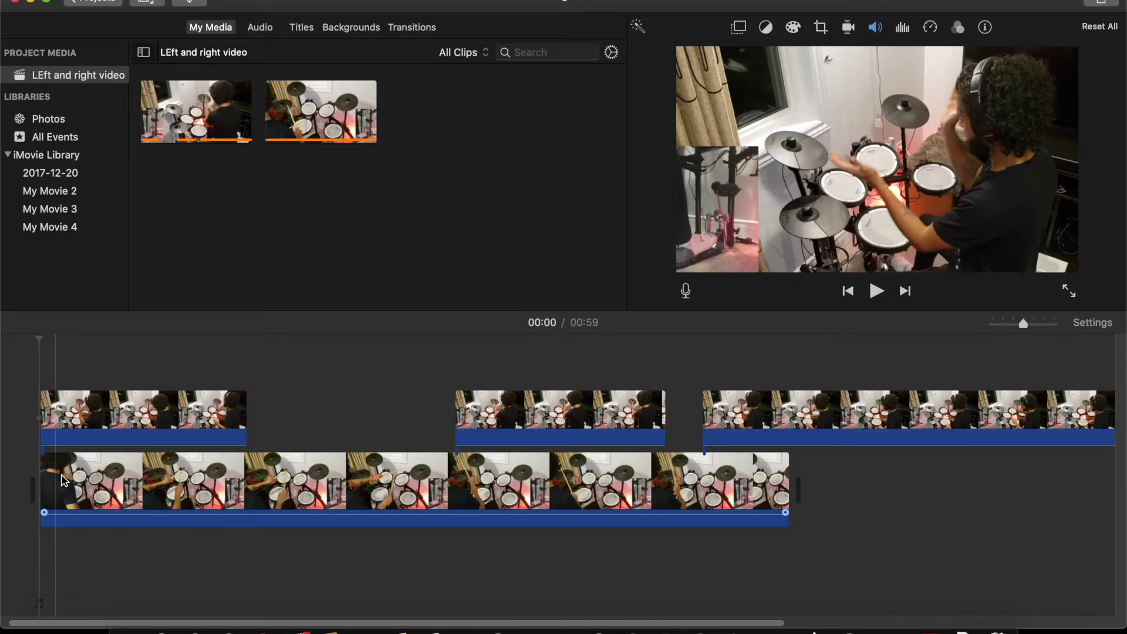
left_click_drag(51, 575, 1120, 359)
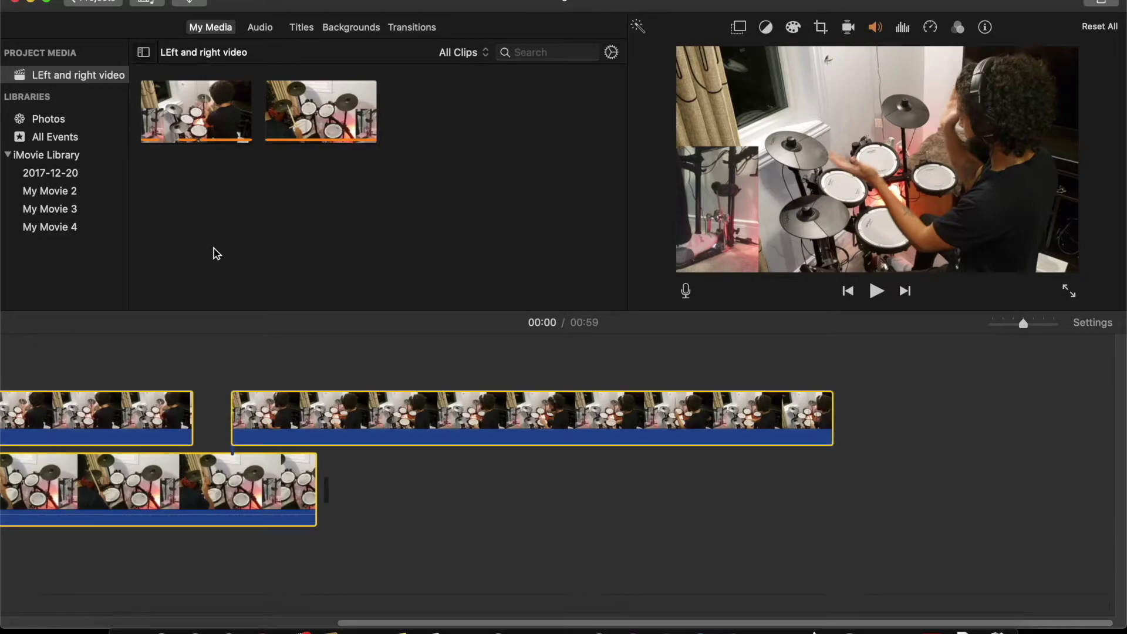
scroll(387, 380, "left", 10)
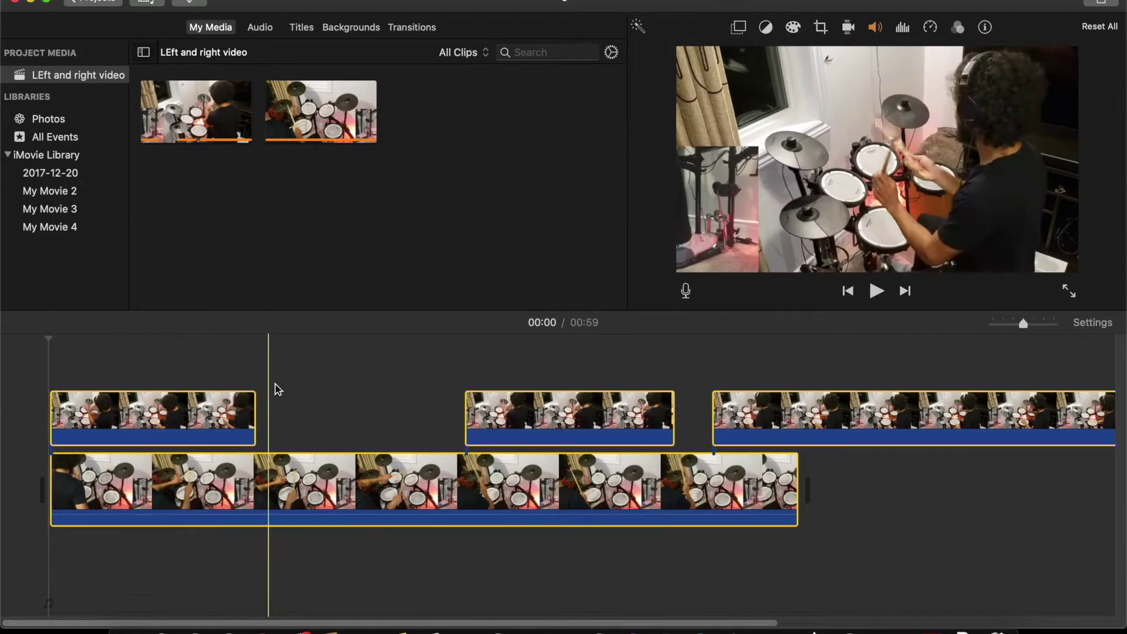
left_click(98, 0)
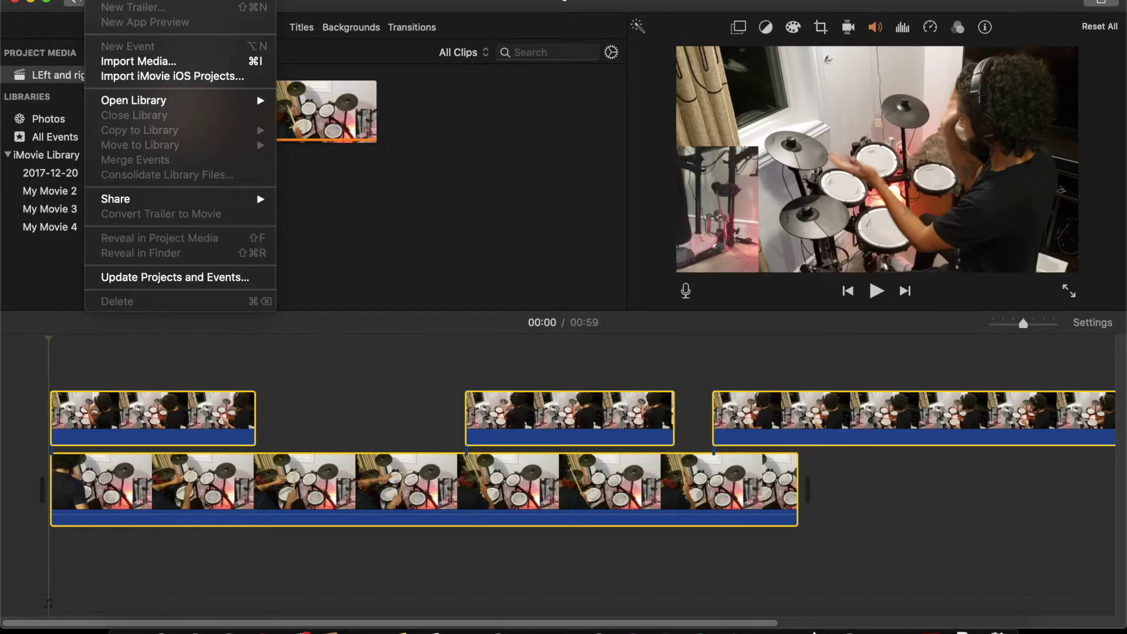
mouse_move(129, 202)
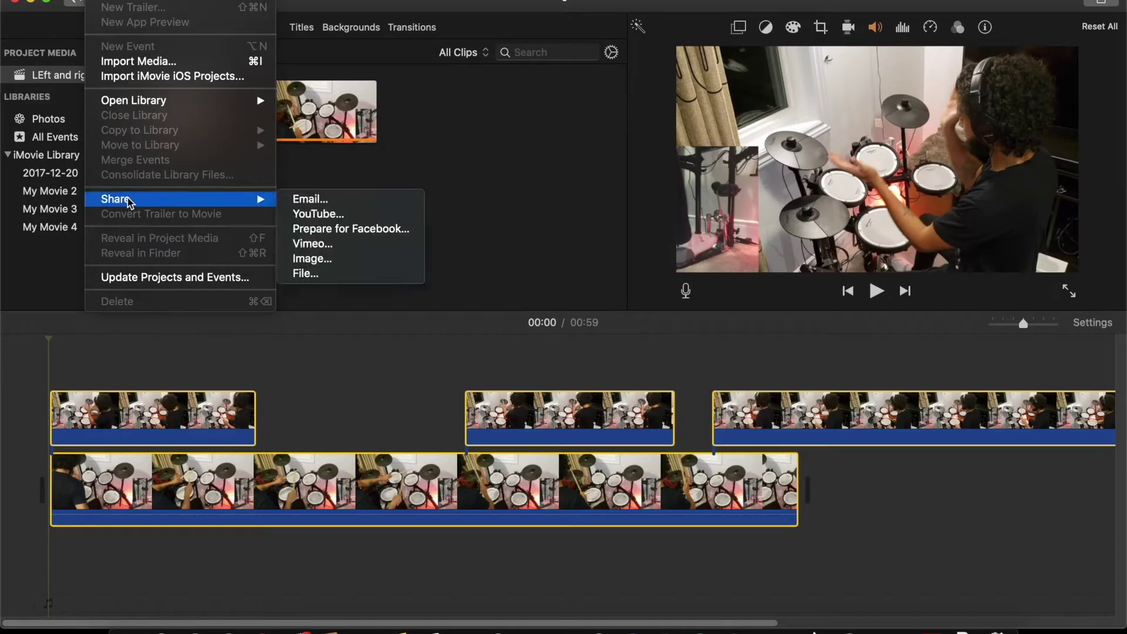
left_click(349, 276)
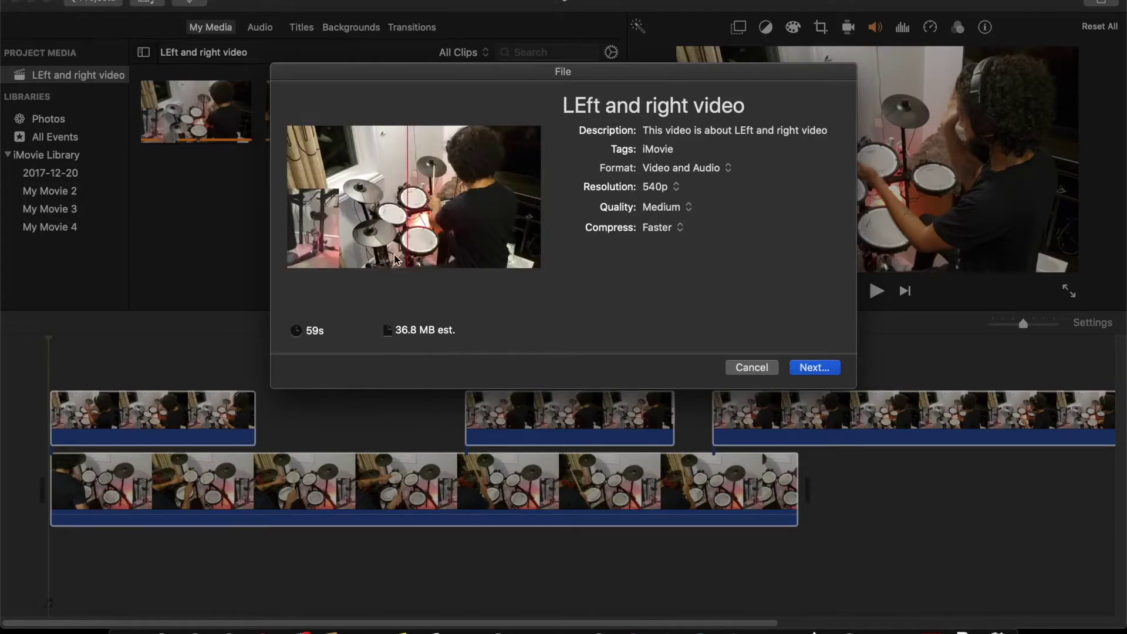
left_click(751, 367)
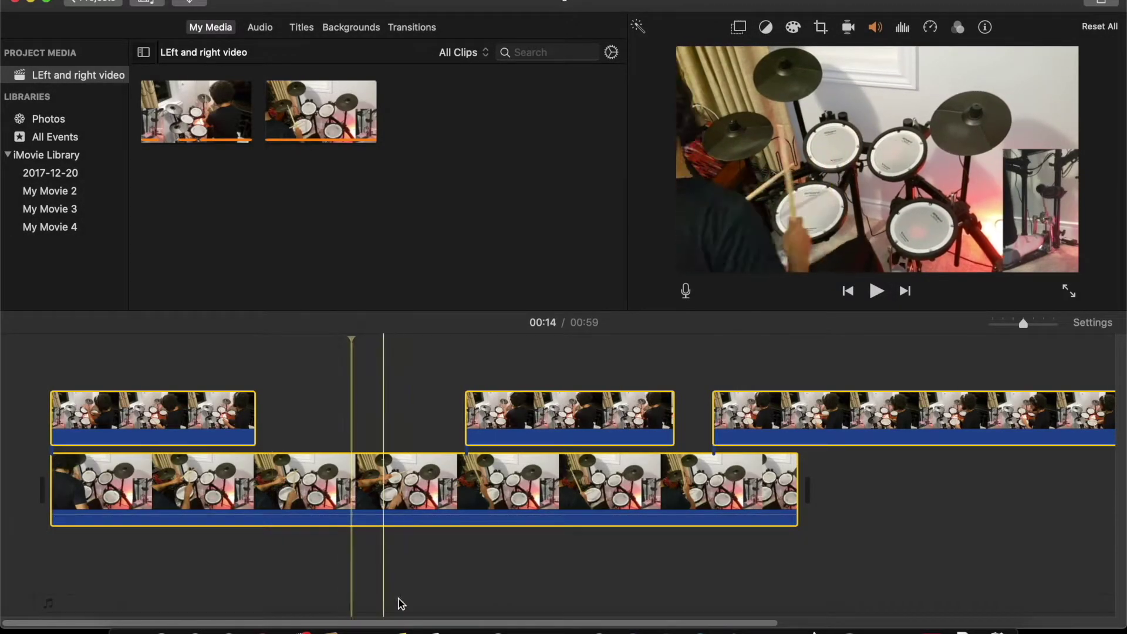
left_click(346, 499)
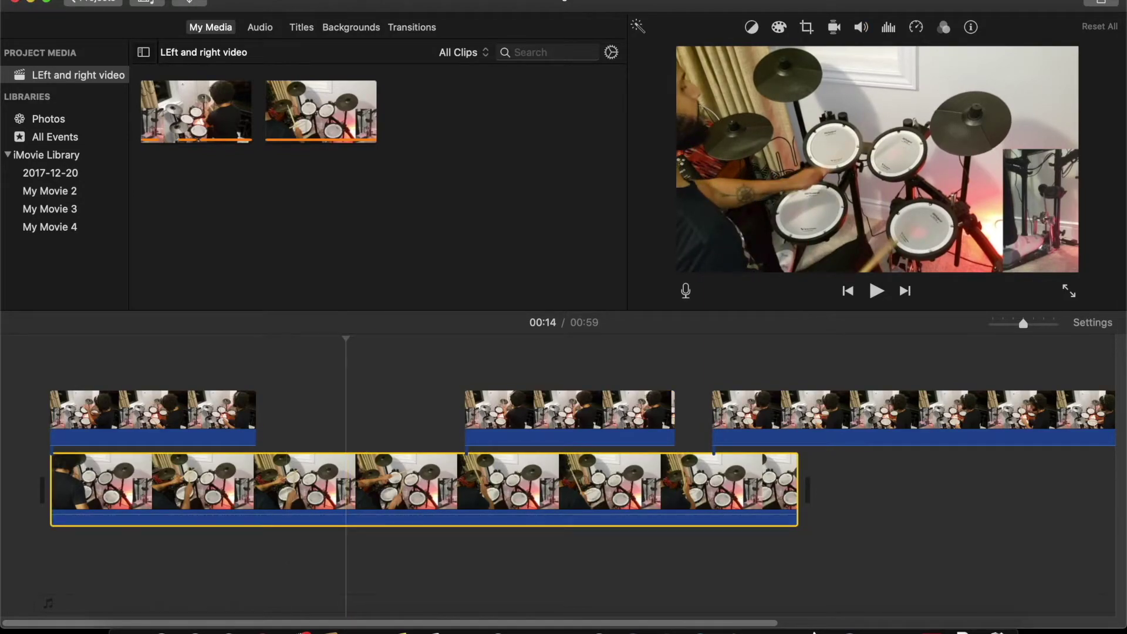
left_click(105, 0)
mouse_move(141, 199)
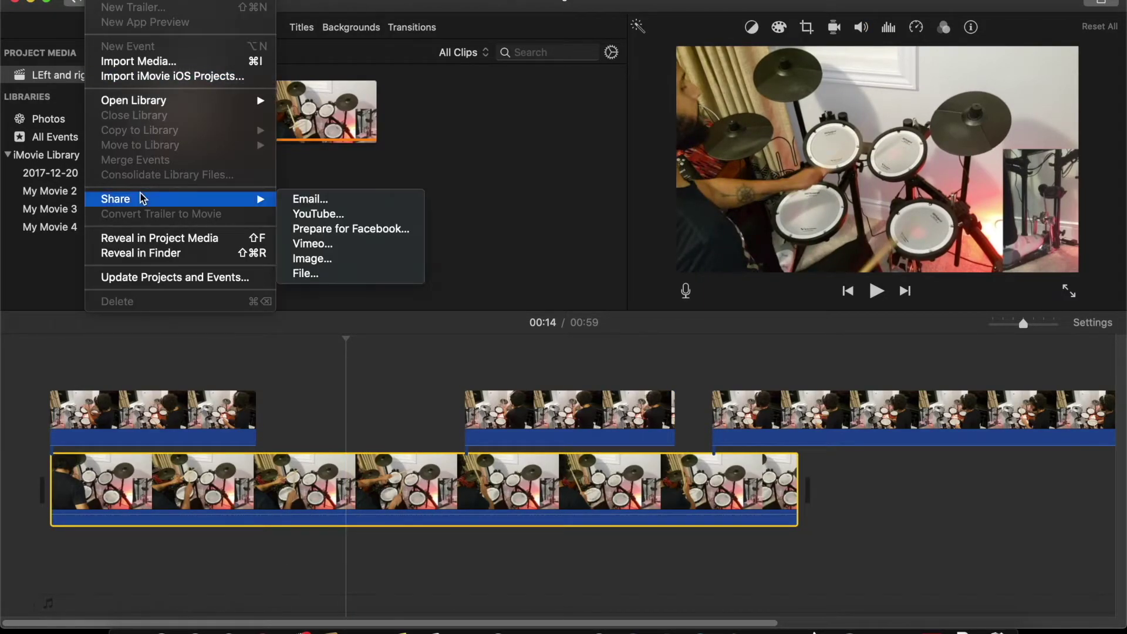
left_click(320, 280)
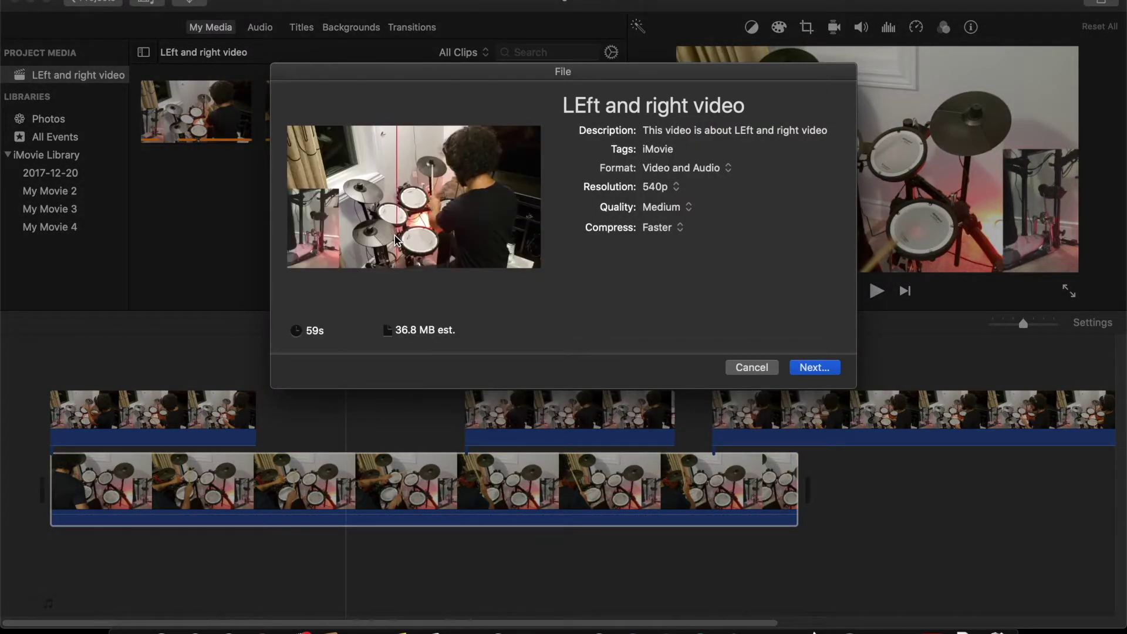
left_click(747, 366)
- Select all timeline clips and export the movie as a file named "LEft and right video with bass view" to the Desktop
left_click(189, 549)
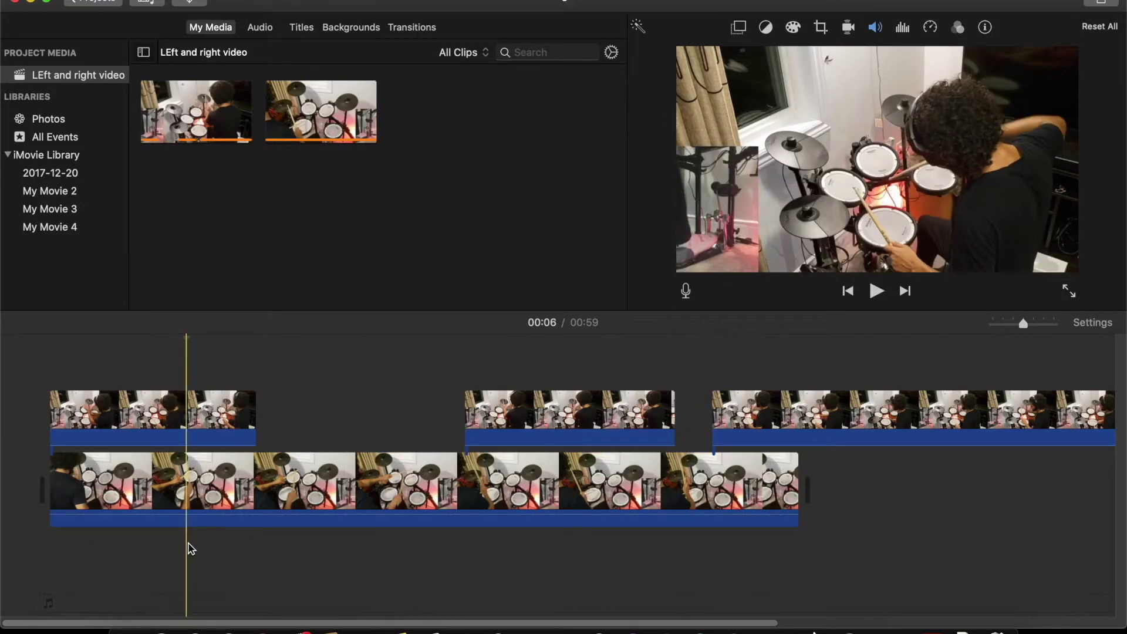
key("super+a")
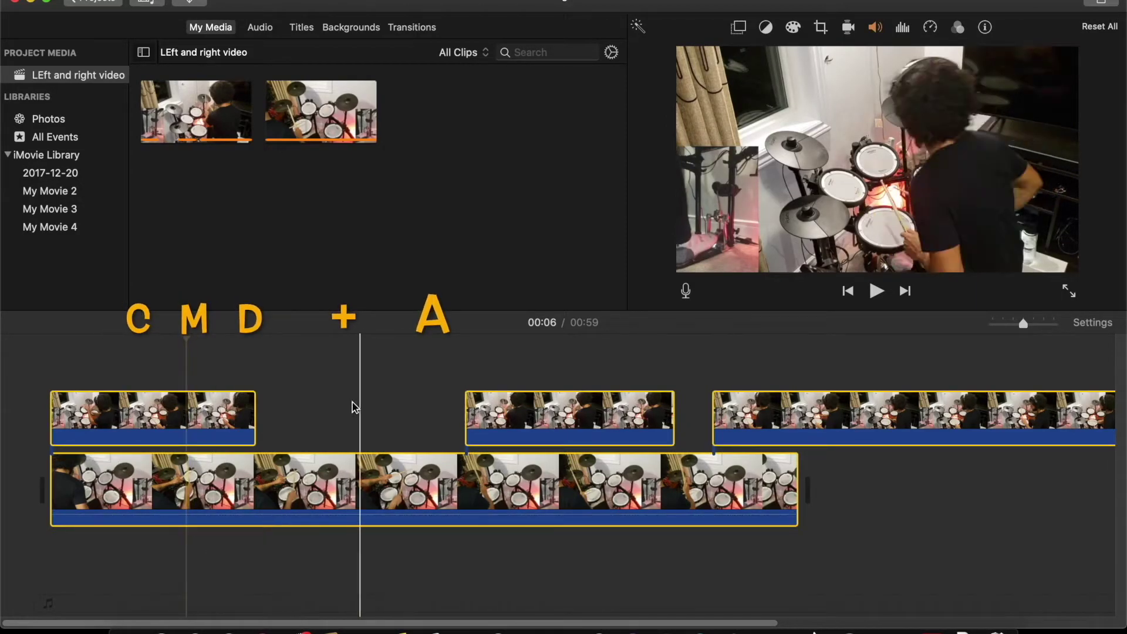
left_click(98, 1)
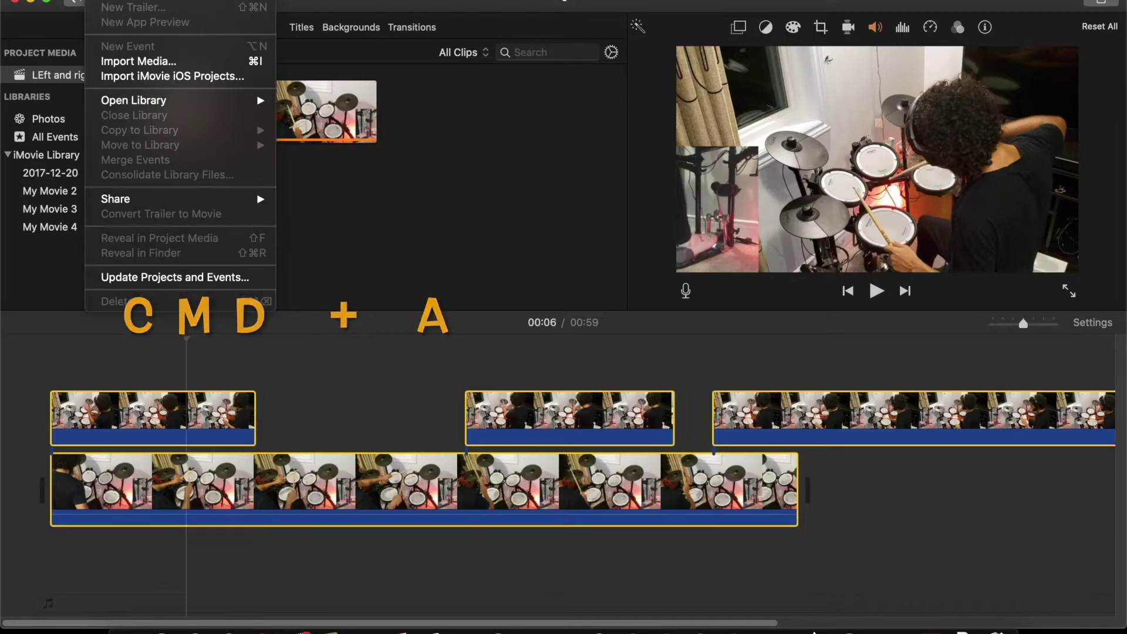
mouse_move(126, 203)
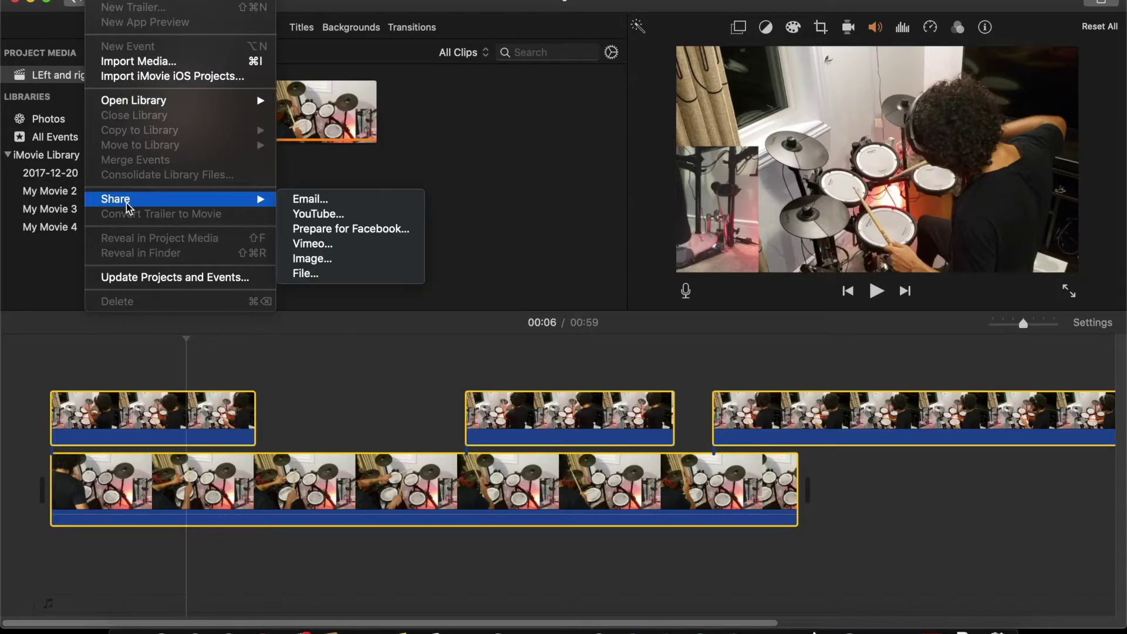
left_click(300, 274)
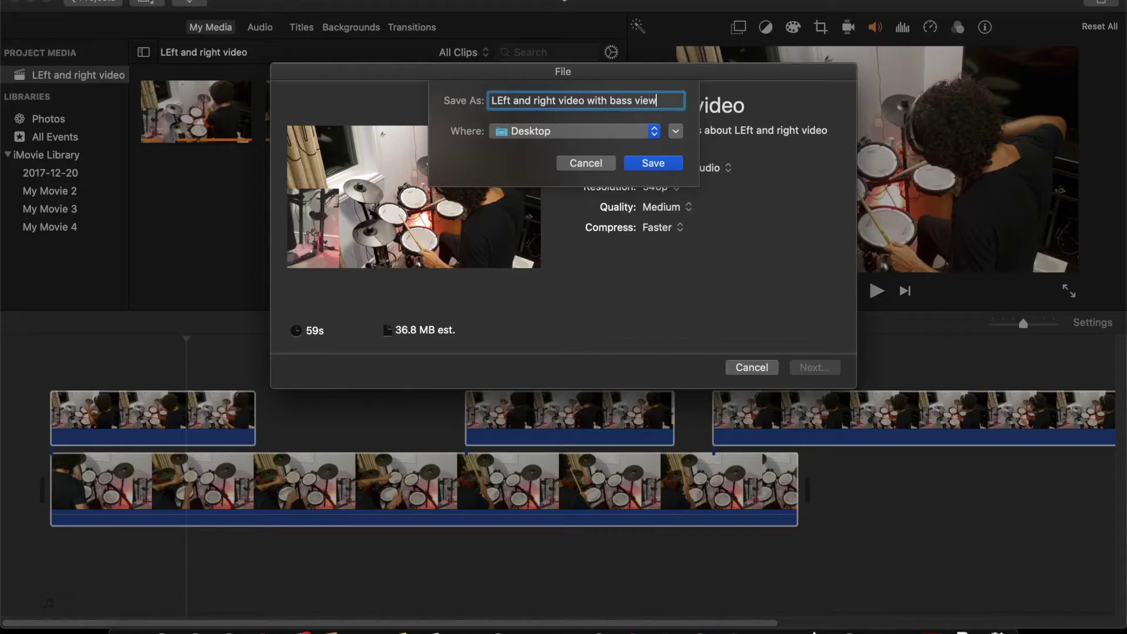
left_click(653, 164)
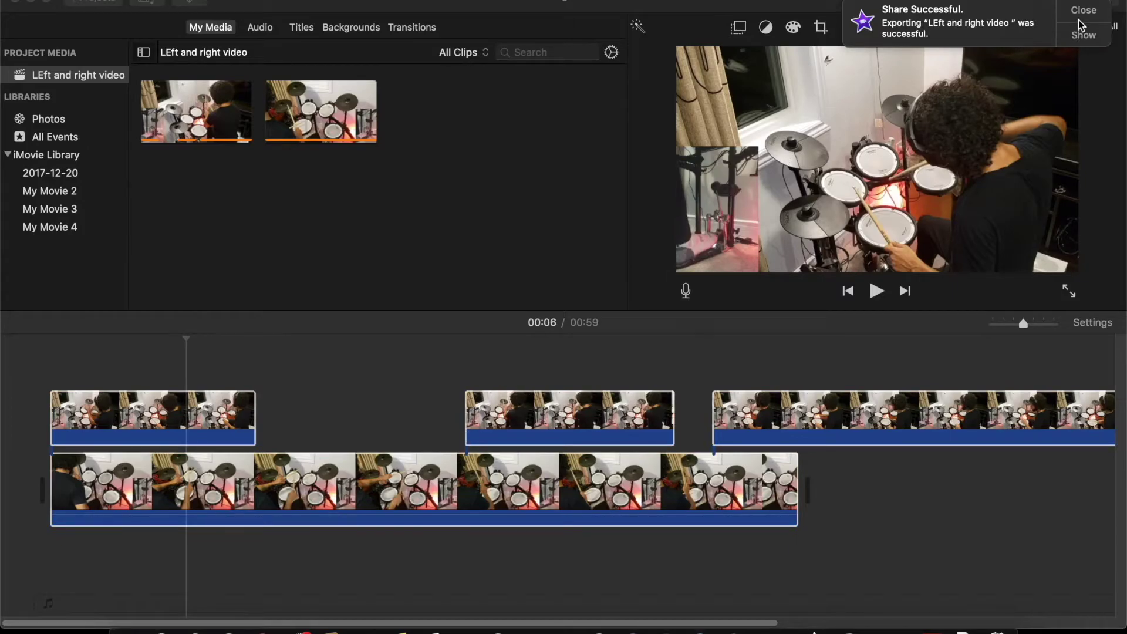
- Dismiss the export notification, create a new movie project, and import the exported "LEft and right video with bass view" into it
left_click(1080, 17)
left_click(99, 3)
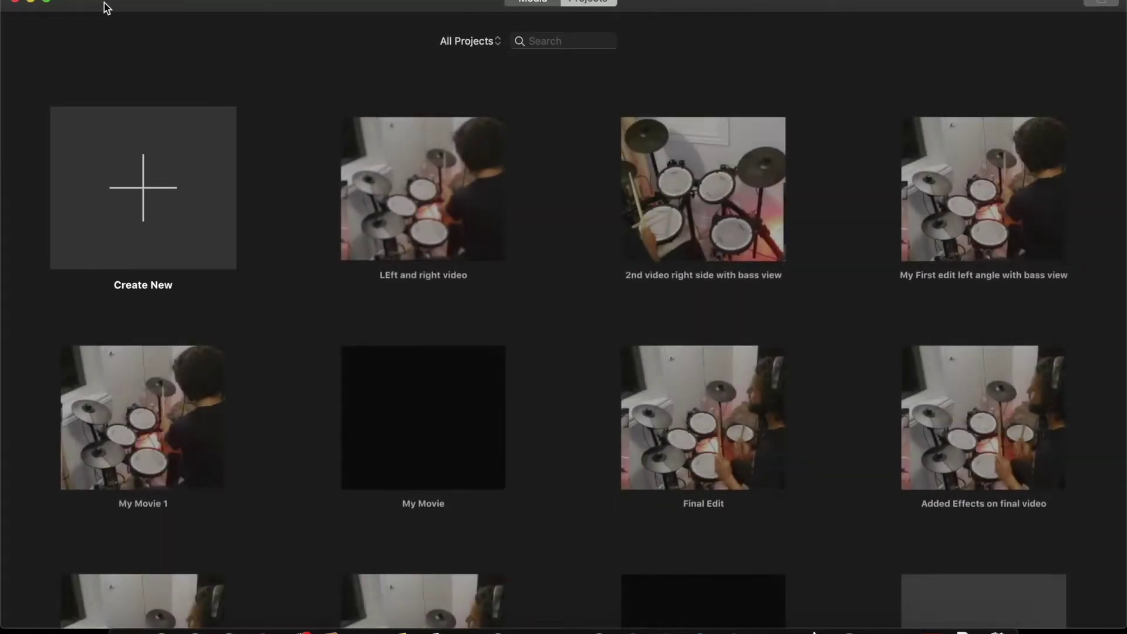
left_click(167, 196)
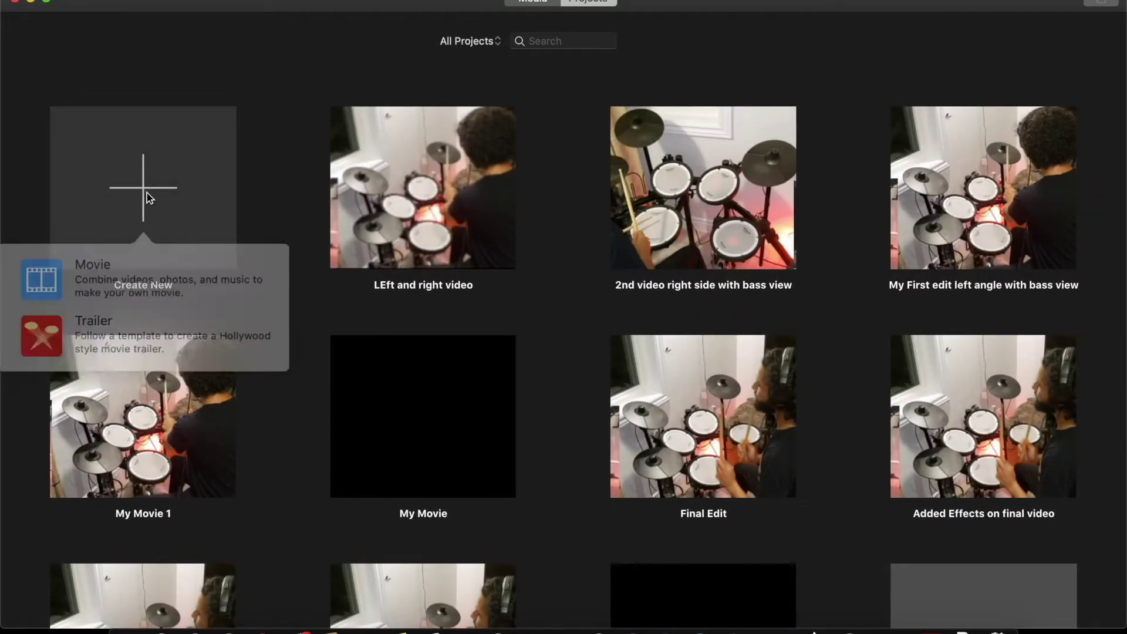
left_click(137, 270)
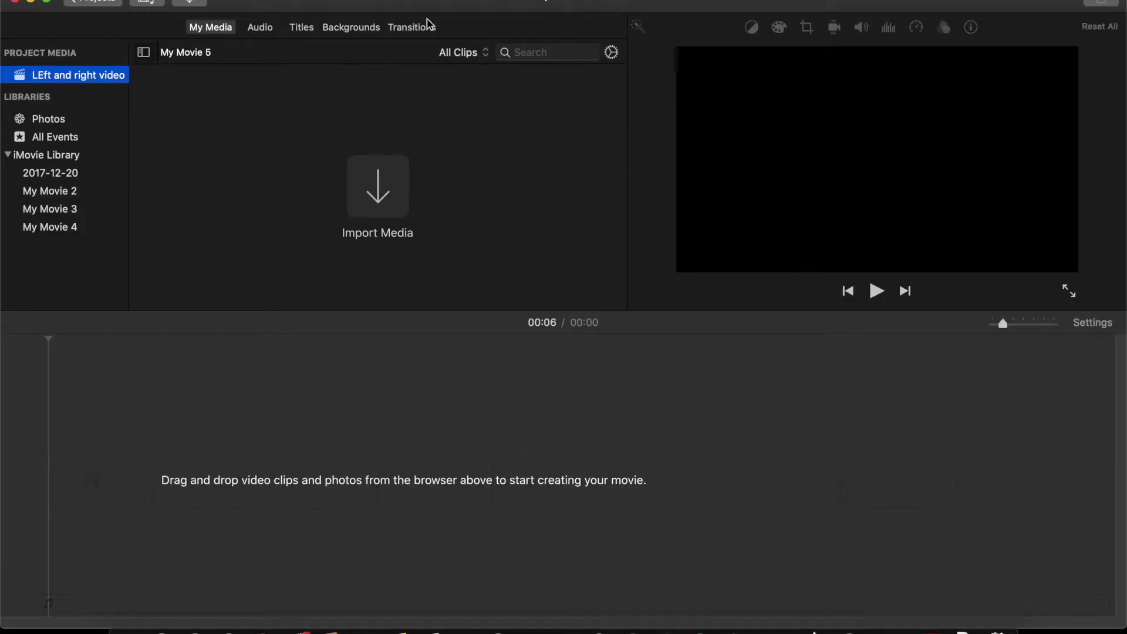
left_click(378, 191)
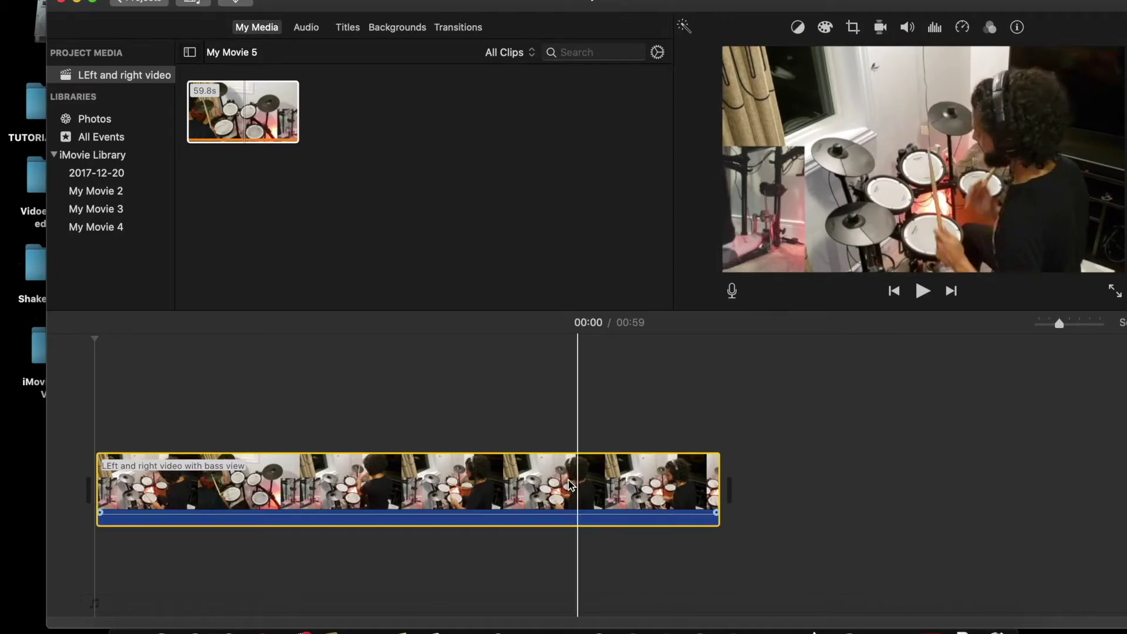
- Move IMG_5333.MOV from the TUTORIAL VIDEO folder to the desktop and import it into the My Movie 5 media
left_click_drag(332, 8, 546, 46)
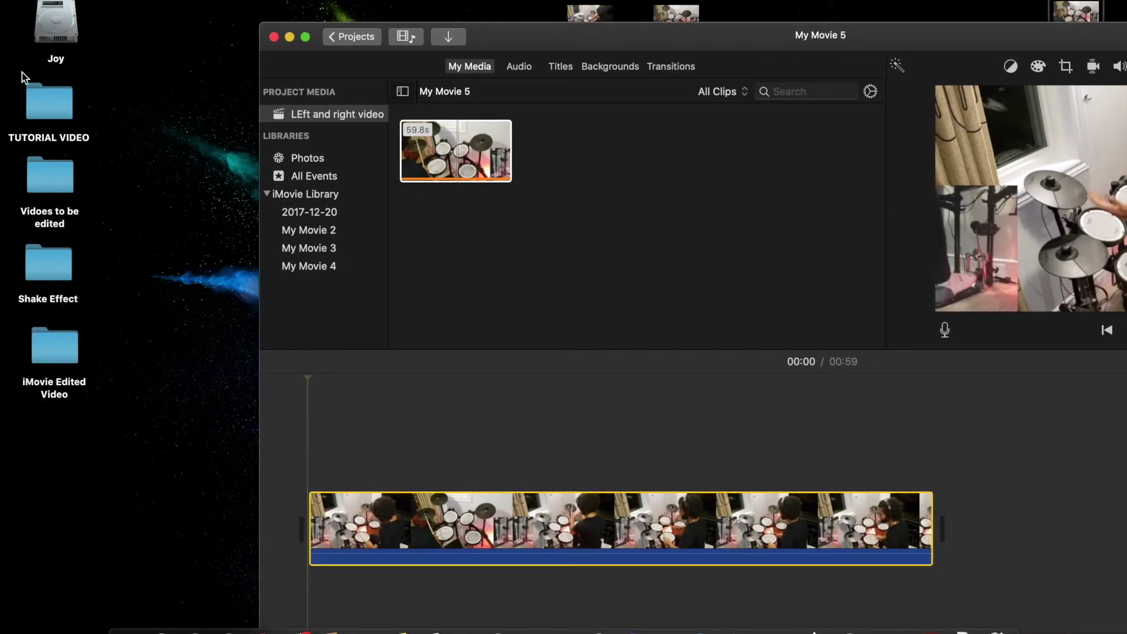
left_click(118, 105)
double_click(58, 99)
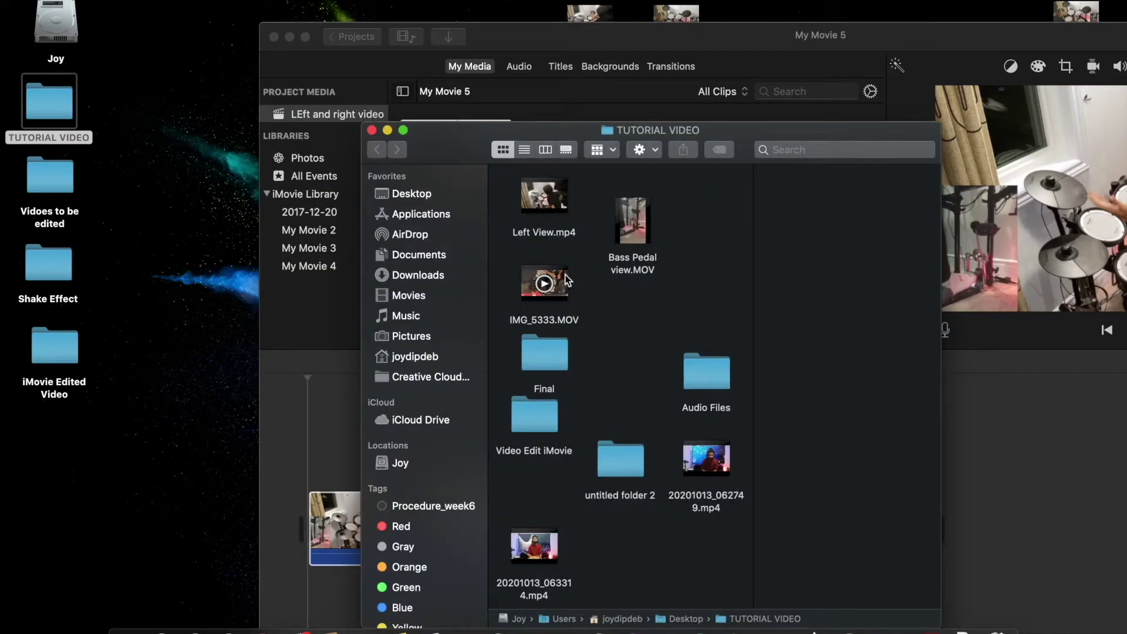
left_click_drag(565, 284, 147, 141)
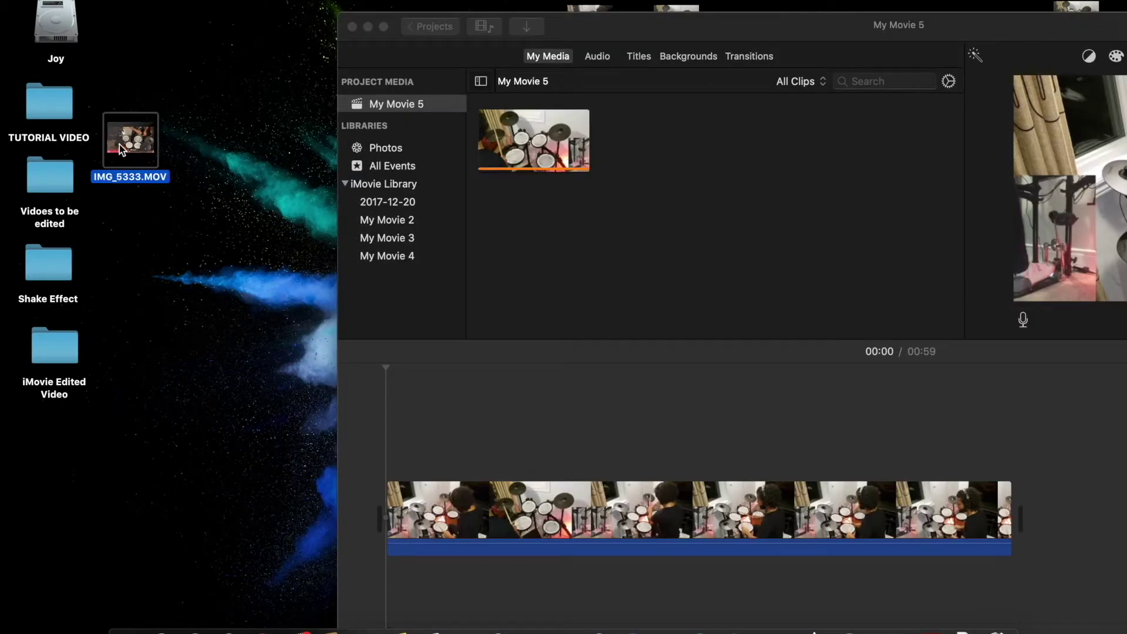
left_click_drag(119, 145, 733, 166)
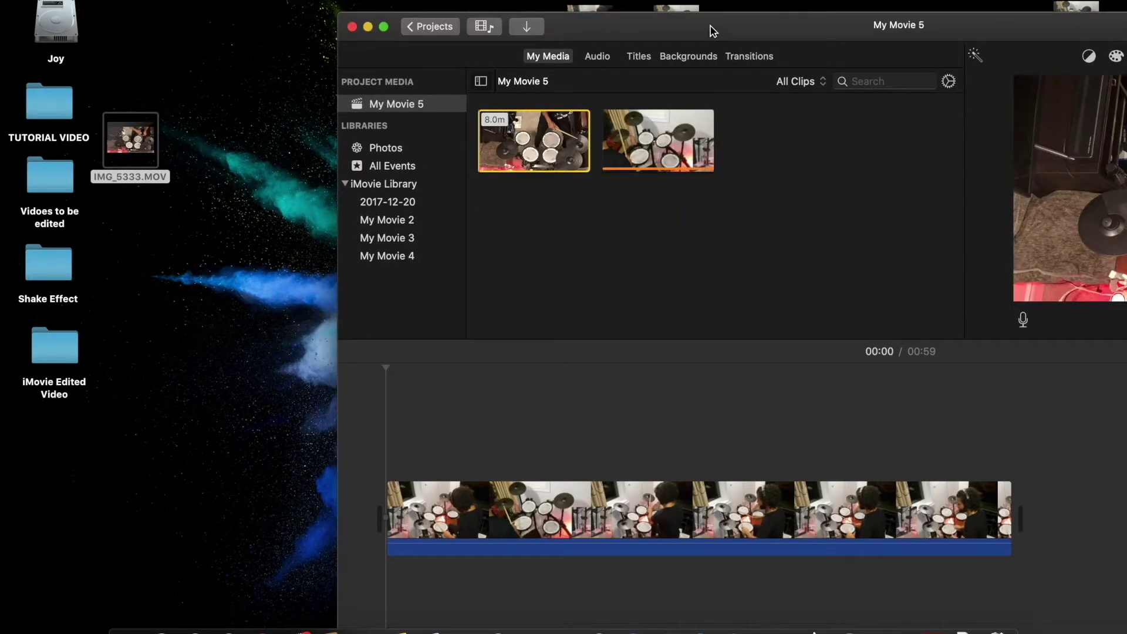
left_click_drag(713, 30, 541, 2)
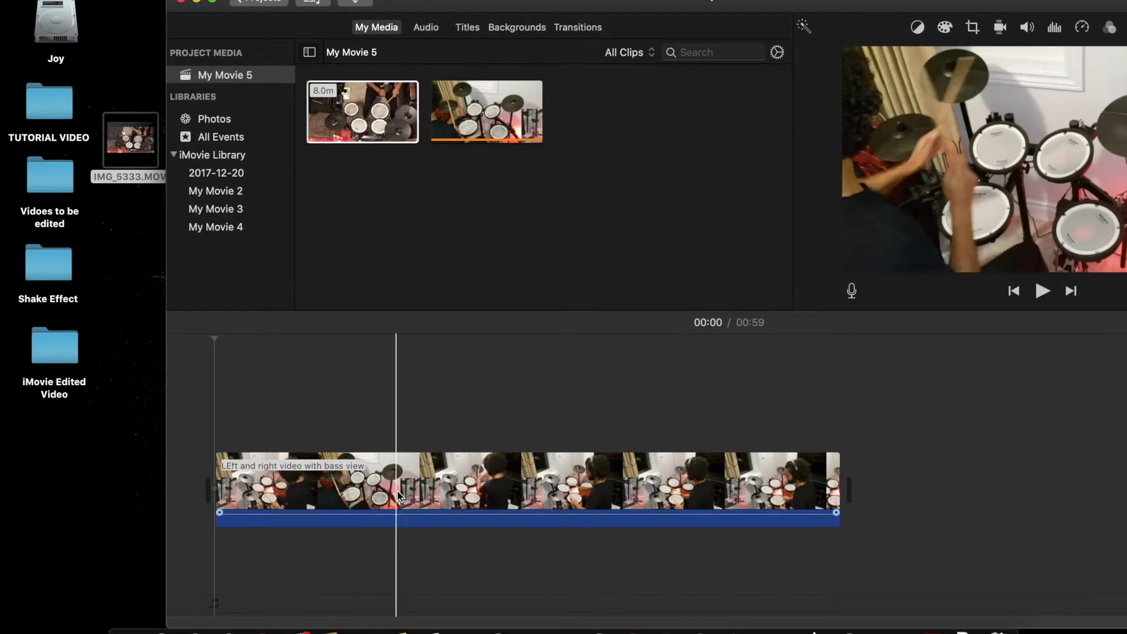
left_click_drag(512, 5, 350, 3)
left_click_drag(435, 5, 433, 5)
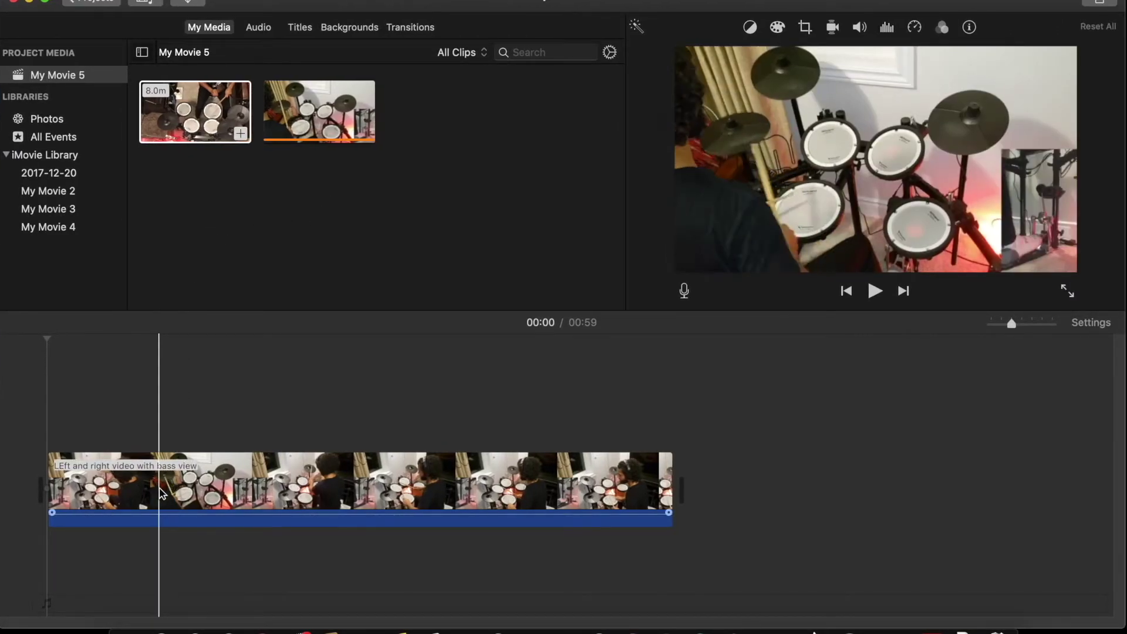
- Rebuild the timeline with IMG_5333 as the base clip and LEft and right video with bass view overlaid at its start
left_click_drag(158, 467, 156, 372)
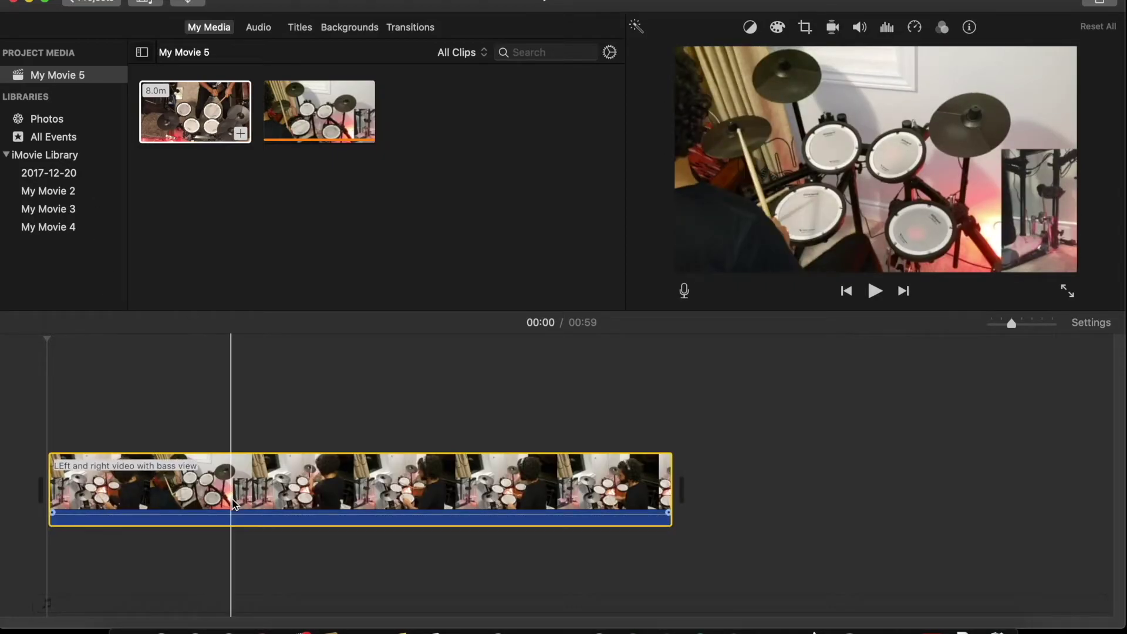
key("Delete")
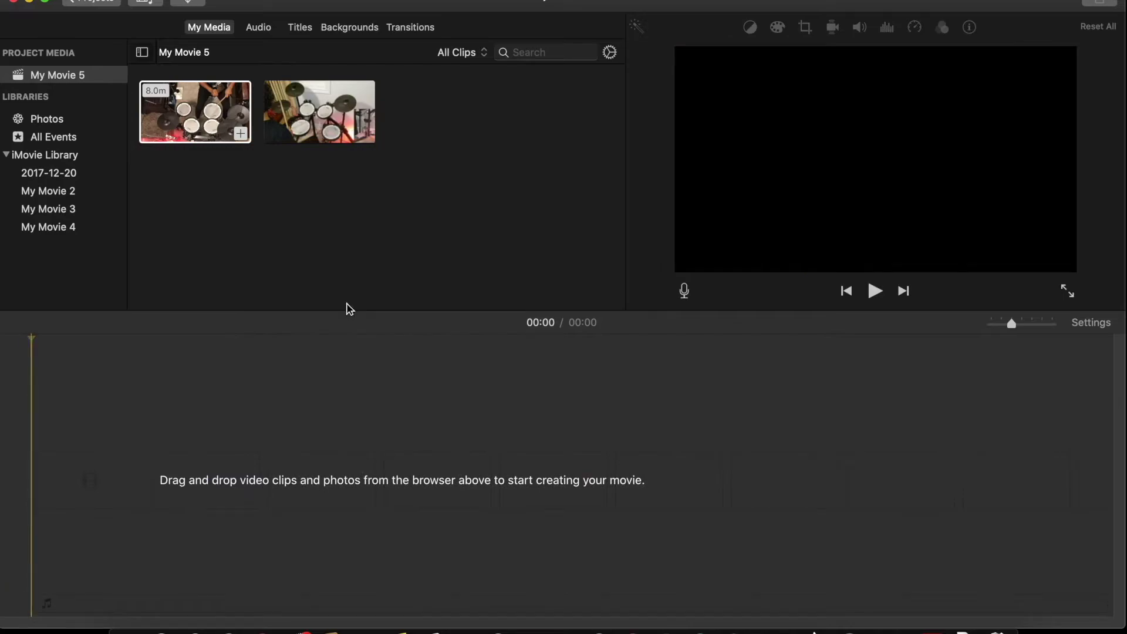
left_click_drag(229, 125, 223, 142)
left_click_drag(146, 358, 59, 481)
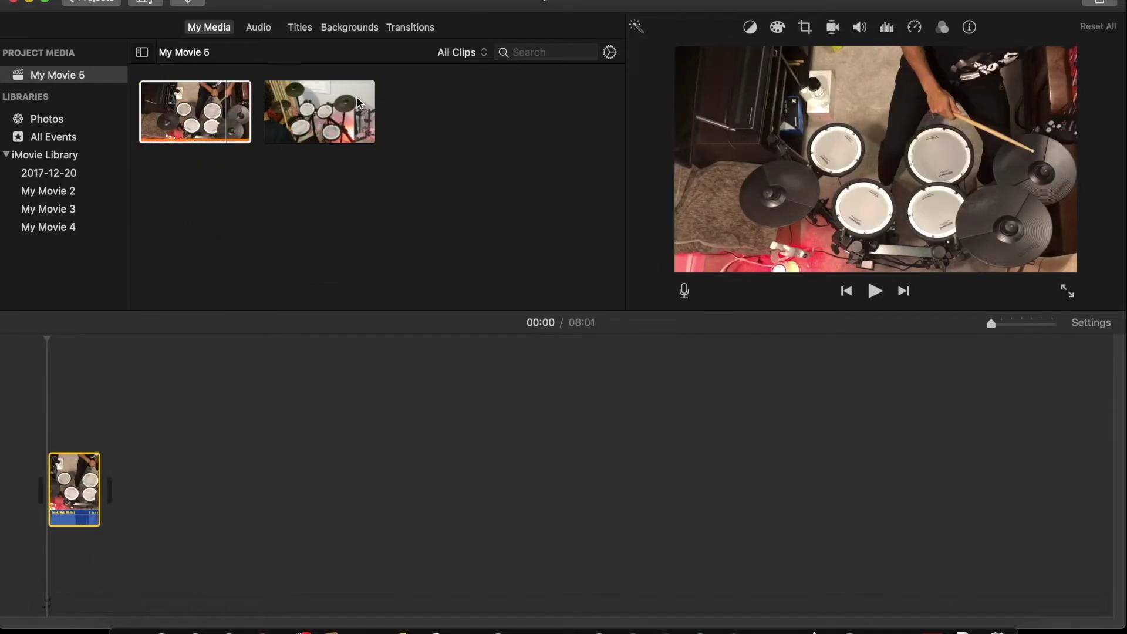
left_click_drag(359, 103, 315, 173)
left_click_drag(62, 393, 44, 400)
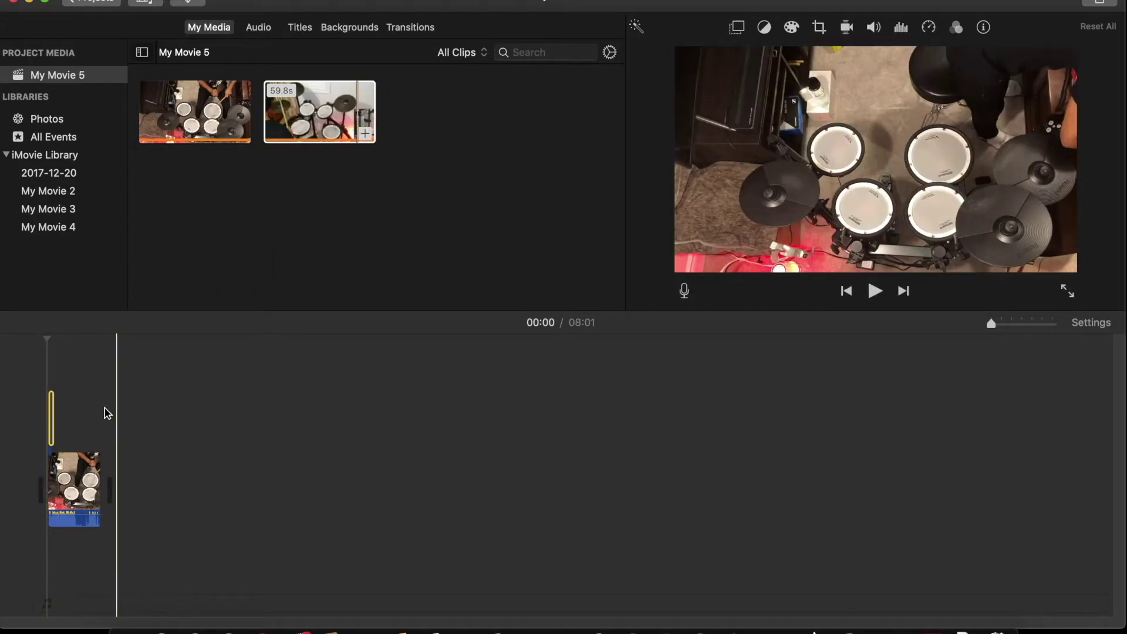
- Split the IMG_5333 base clip where the overlay ends, at about 59 seconds, and delete the remainder
key("super+equal")
key("super+equal")
key("super+equal")
scroll(120, 414, "left", 10)
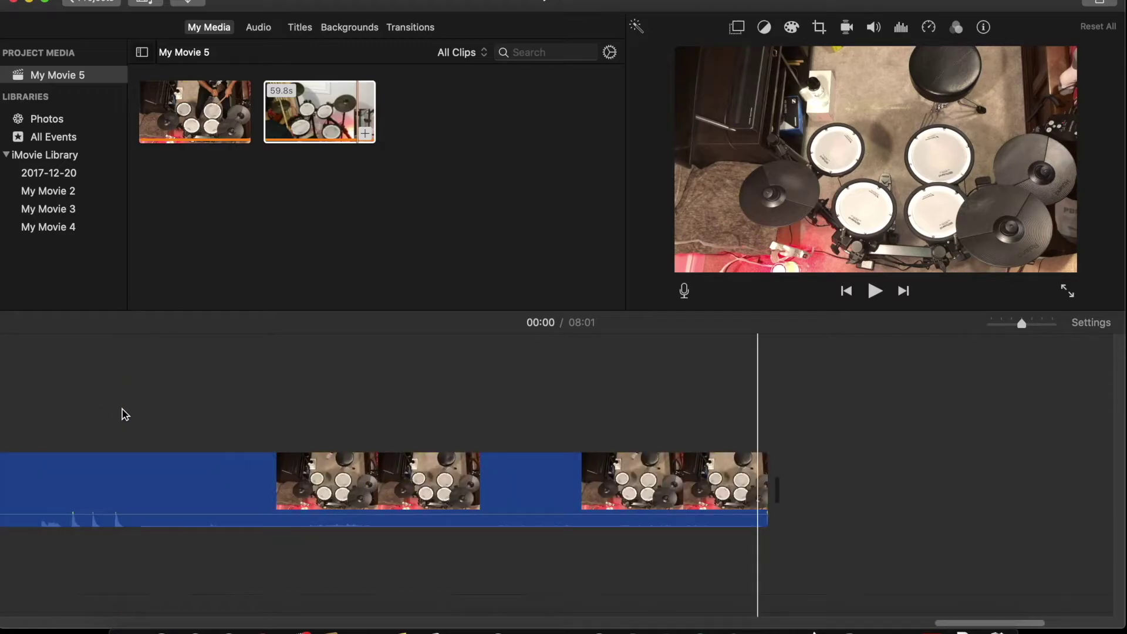
scroll(506, 508, "left", 10)
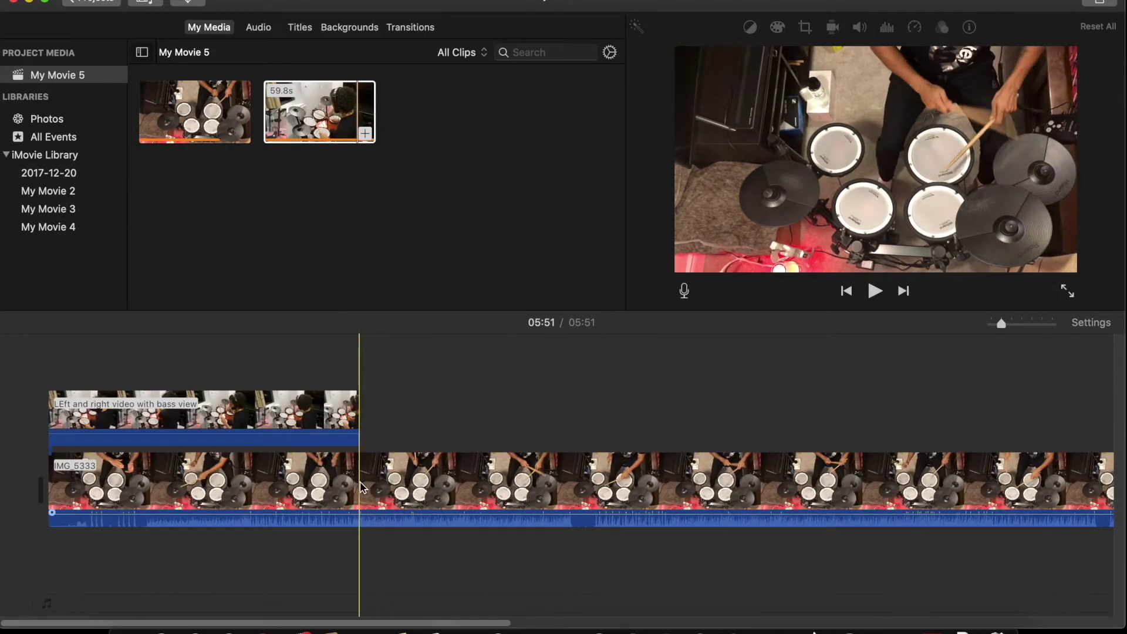
left_click(361, 487)
key("super+b")
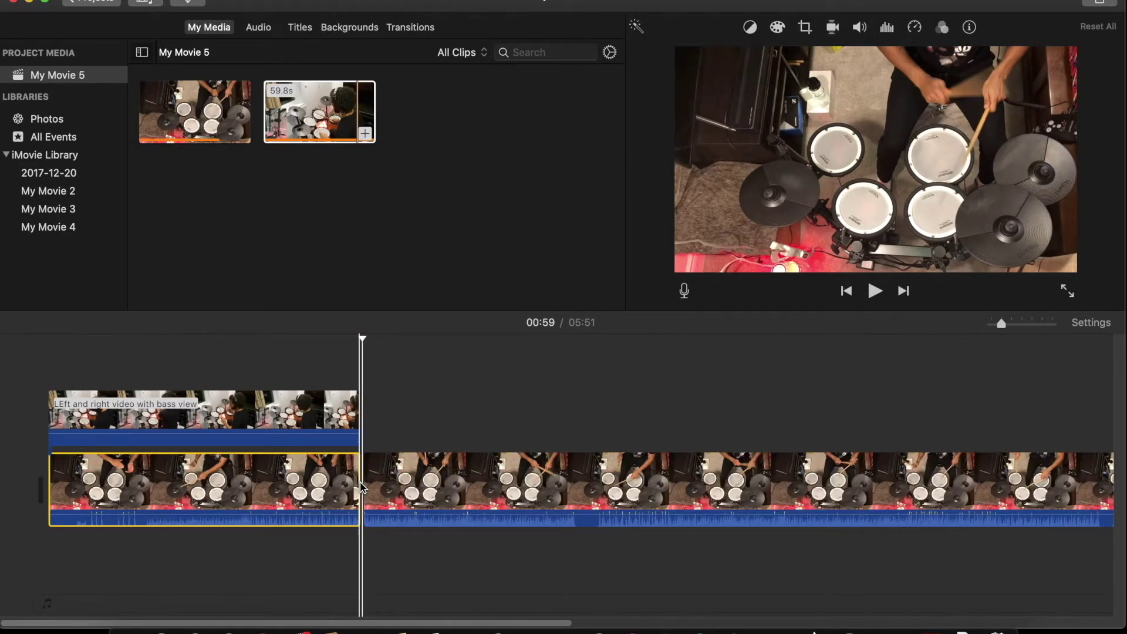
left_click(367, 488)
key("Delete")
- Split the overlaid LEft and right clip at about 35 and 42 seconds and delete the segment between the cuts
left_click(61, 431)
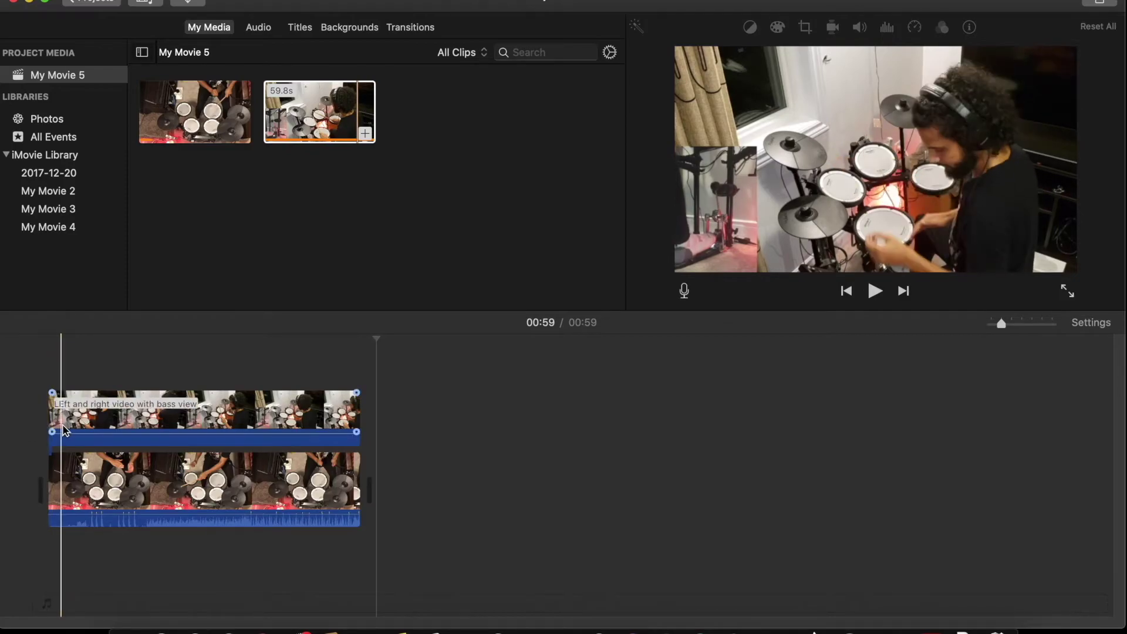
left_click(74, 408)
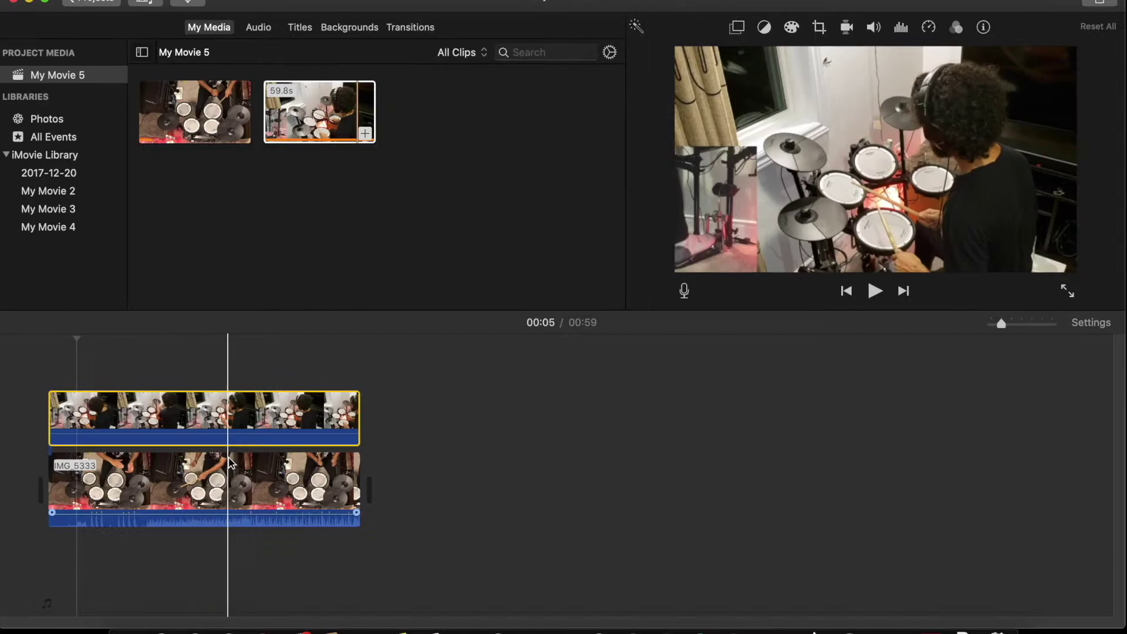
key("super+plus")
key("super+plus")
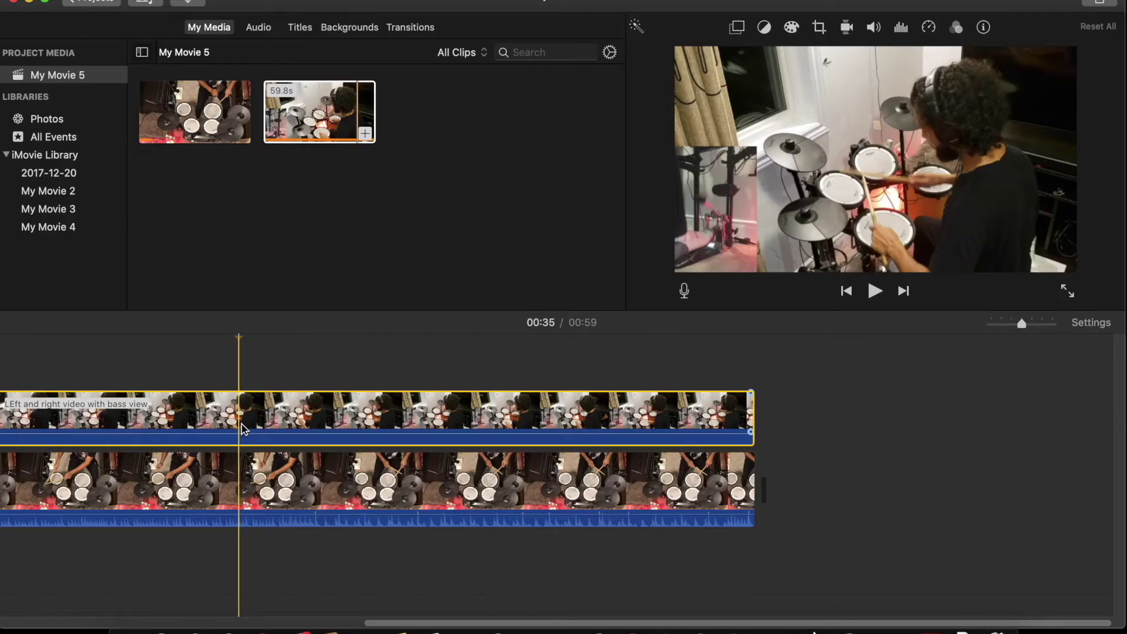
key("super+b")
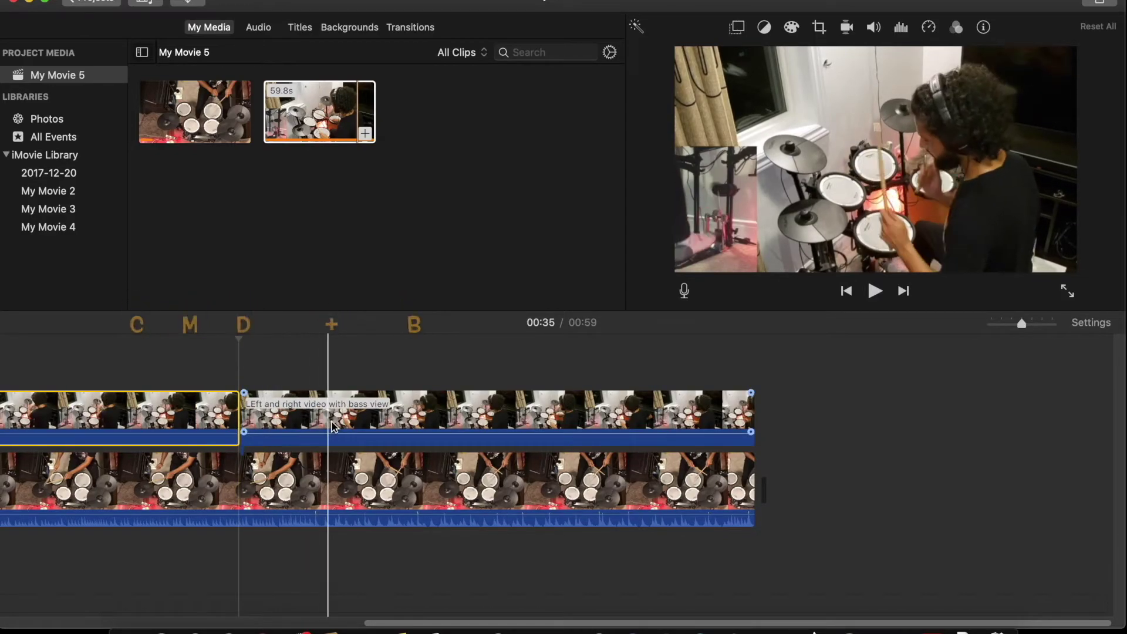
left_click(392, 426)
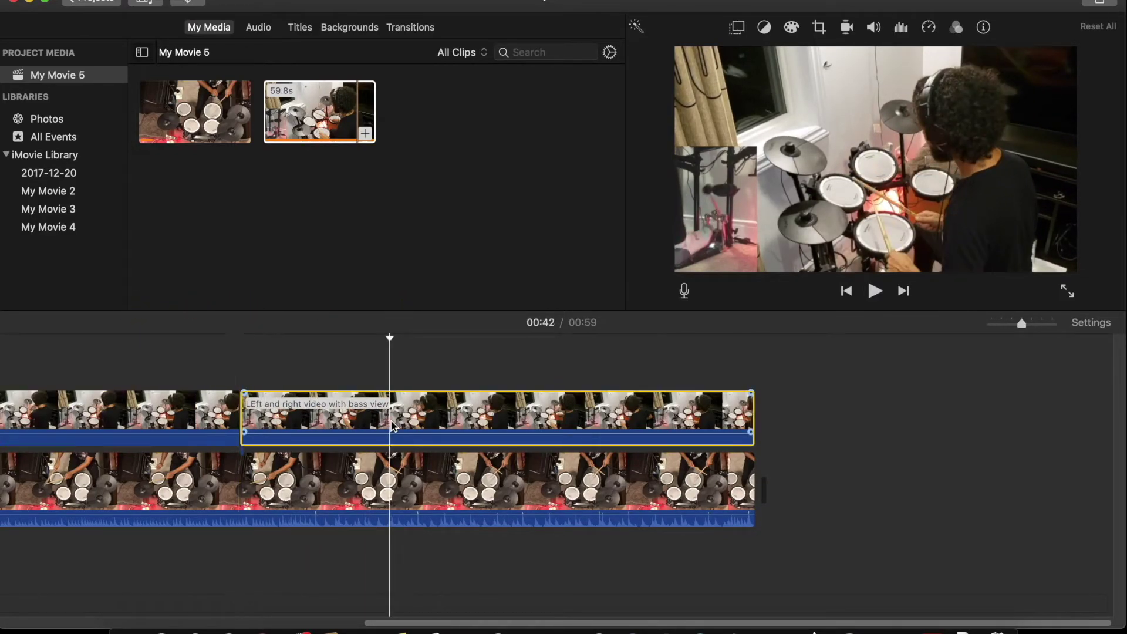
key("super+b")
left_click(315, 405)
right_click(317, 390)
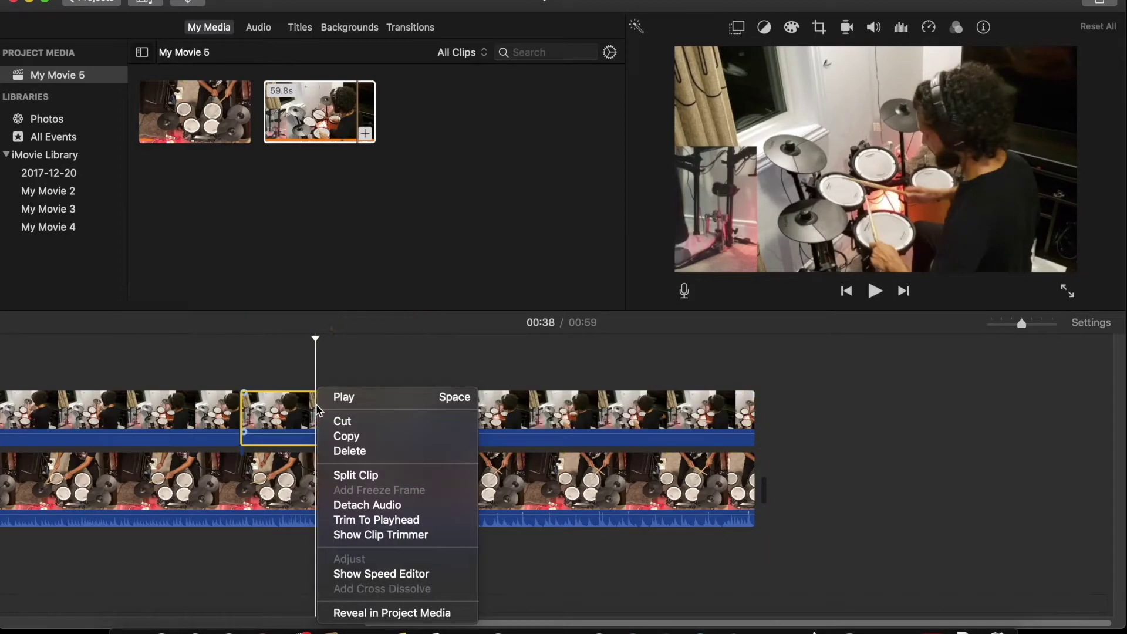
left_click(346, 451)
- Fine-tune the overlay gap by slightly extending the end of the segment before it and trimming the start of the one after it
scroll(36, 423, "left", 5)
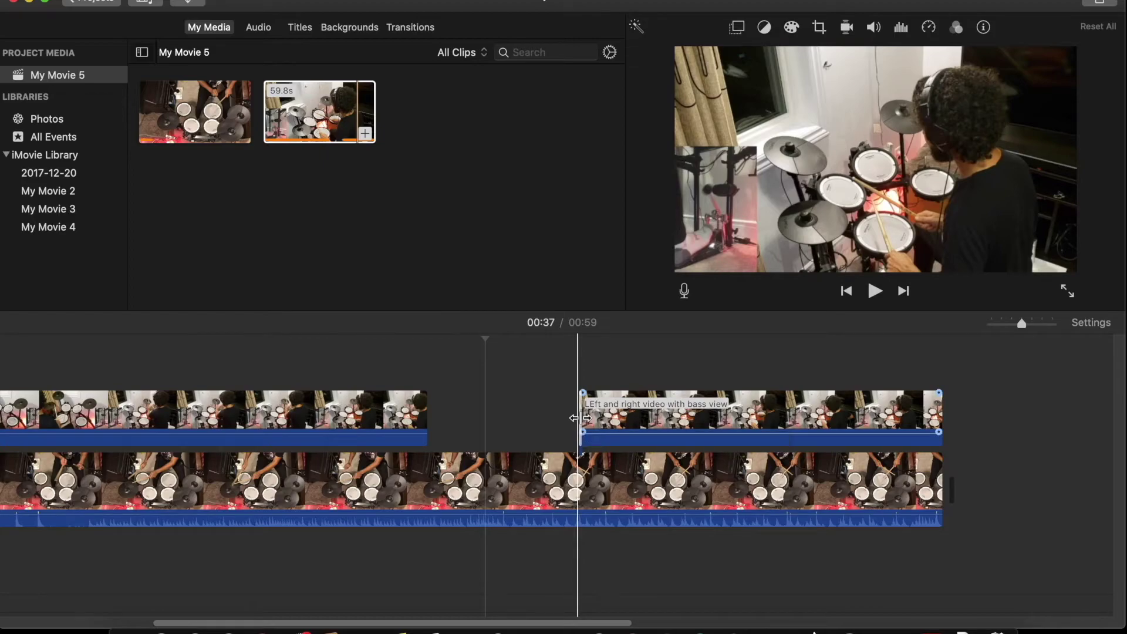
mouse_move(579, 418)
left_mouse_down()
mouse_move(424, 417)
mouse_move(566, 418)
left_mouse_up()
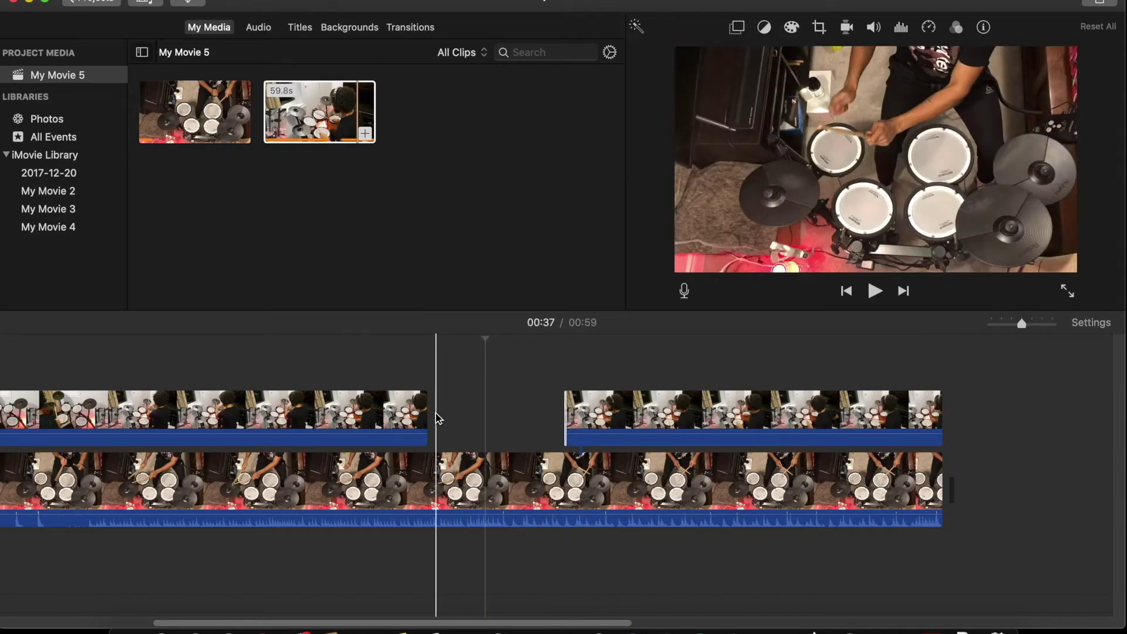
mouse_move(433, 415)
left_mouse_down()
mouse_move(453, 415)
mouse_move(438, 415)
left_mouse_up()
left_click_drag(562, 412, 582, 412)
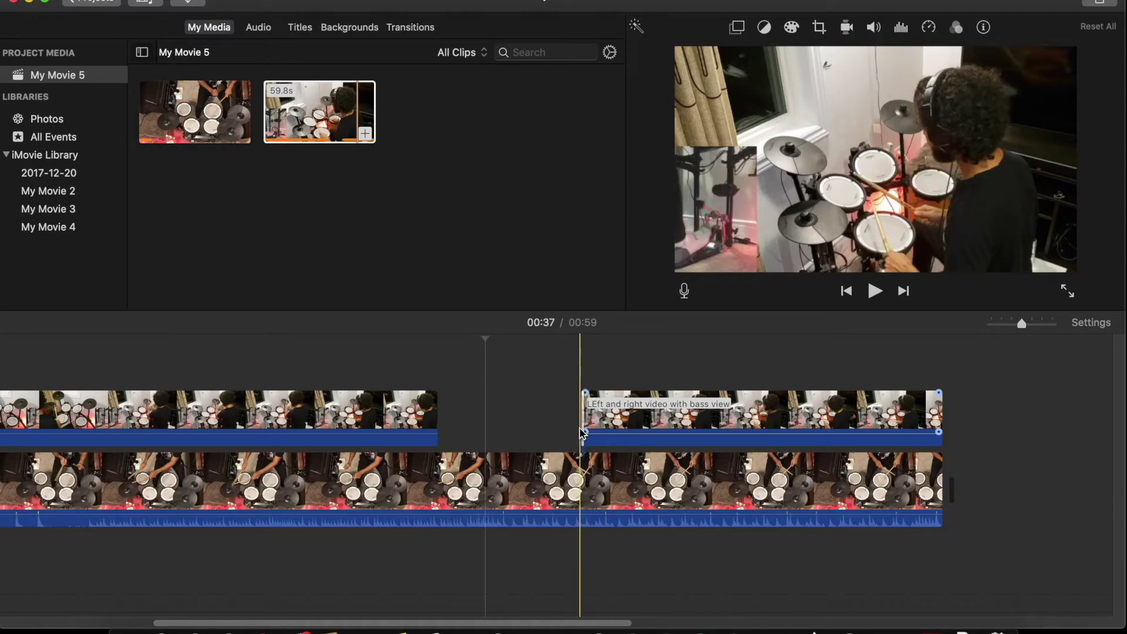
- Add a gradual audio fade-in at the start of the overlay segment after the gap
key("super+plus")
scroll(588, 432, "left", 1)
left_click_drag(610, 433, 623, 435)
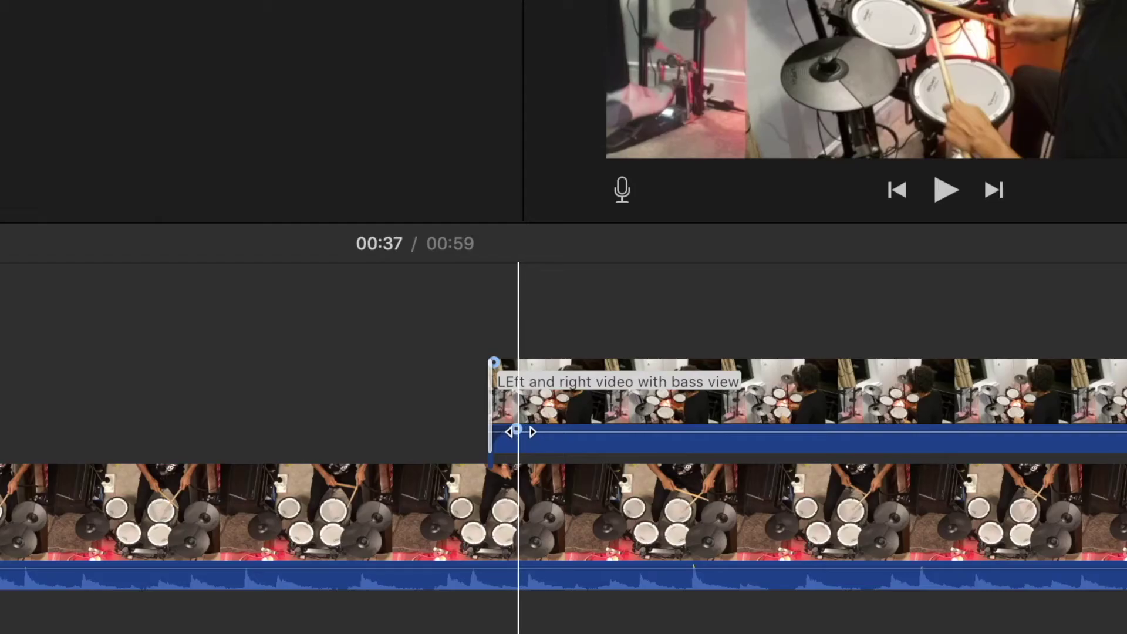
left_click_drag(517, 431, 574, 428)
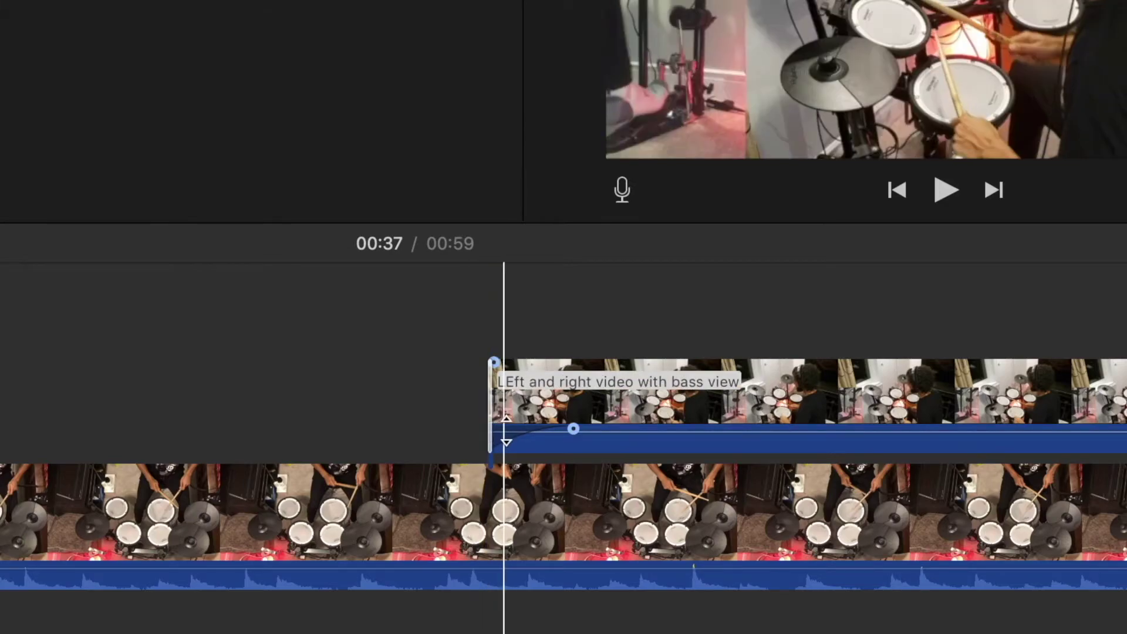
left_click_drag(602, 424, 592, 424)
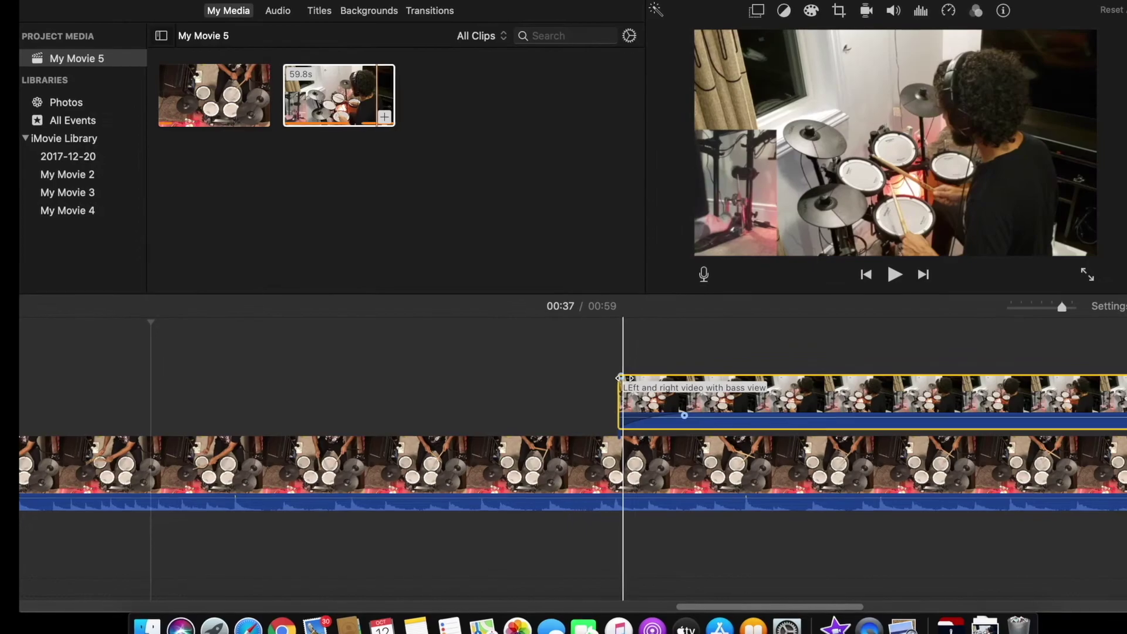
- Try longer and shorter video fade-ins on the overlay segment after the gap, and finish with a short one
left_click_drag(624, 378, 652, 375)
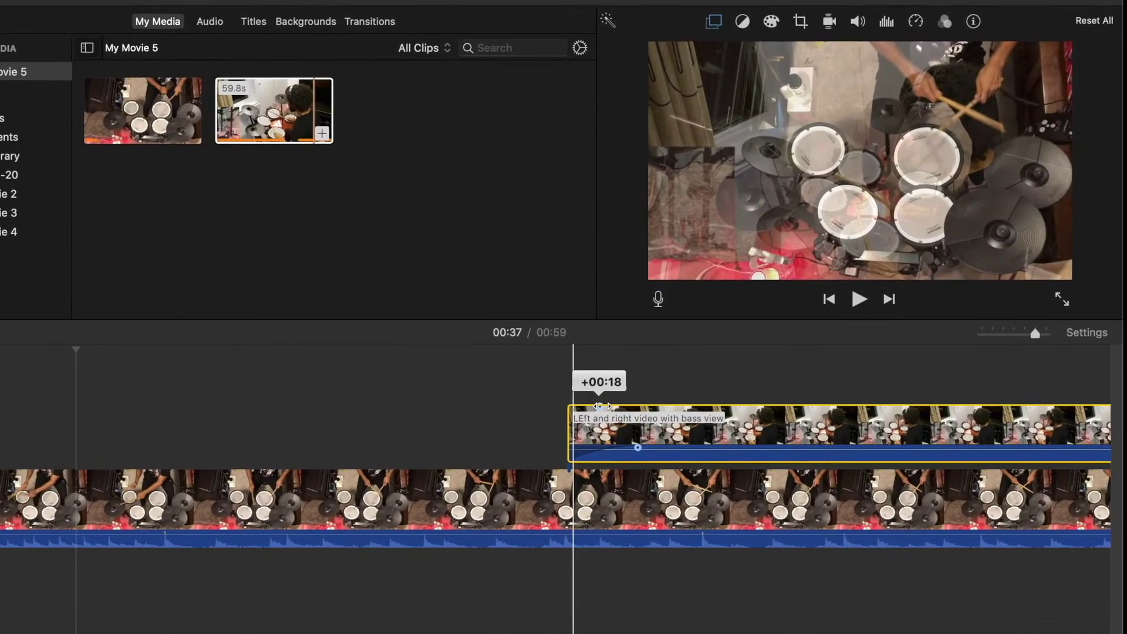
left_click_drag(604, 406, 642, 407)
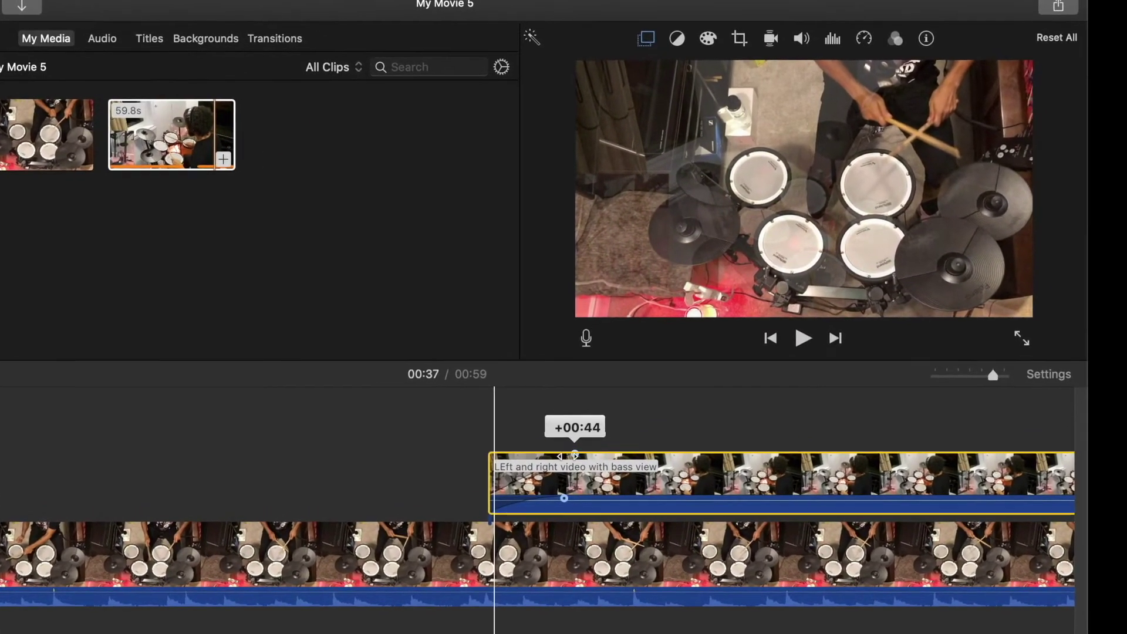
left_click_drag(568, 456, 496, 457)
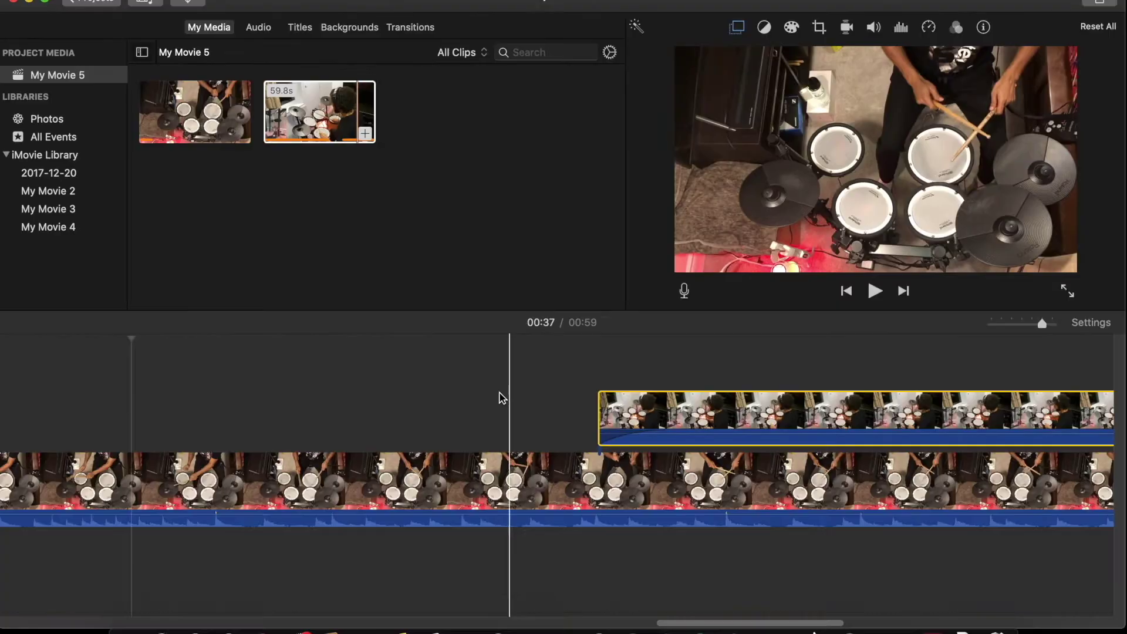
left_click_drag(615, 394, 624, 394)
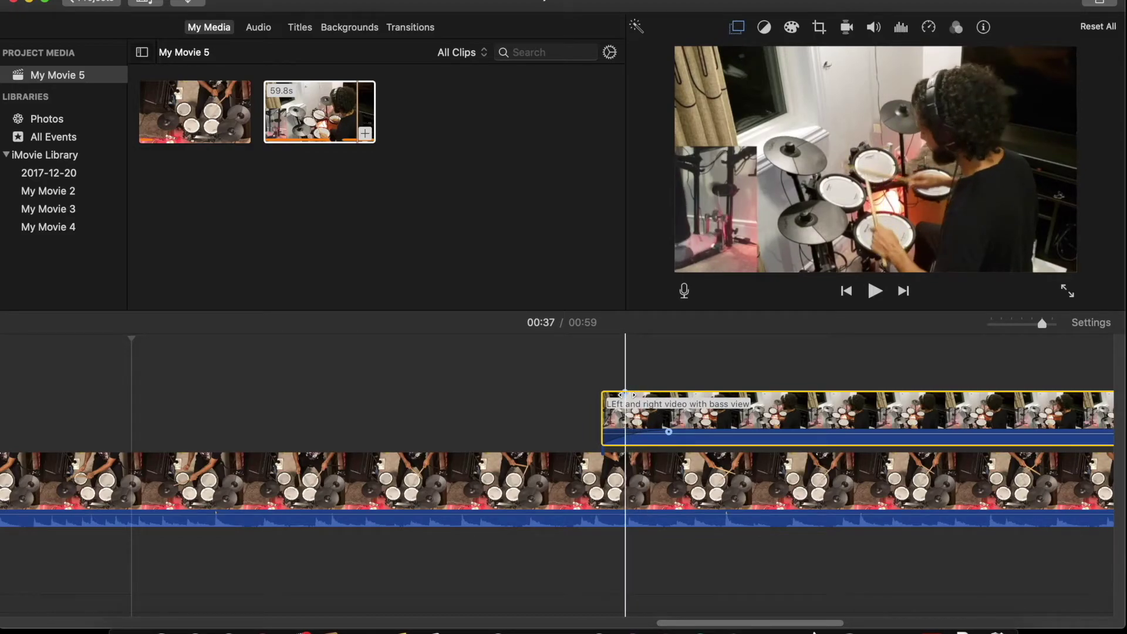
- Try to apply the Cube transition to the start of the overlay segment after the gap and play back the cut
left_click(602, 415)
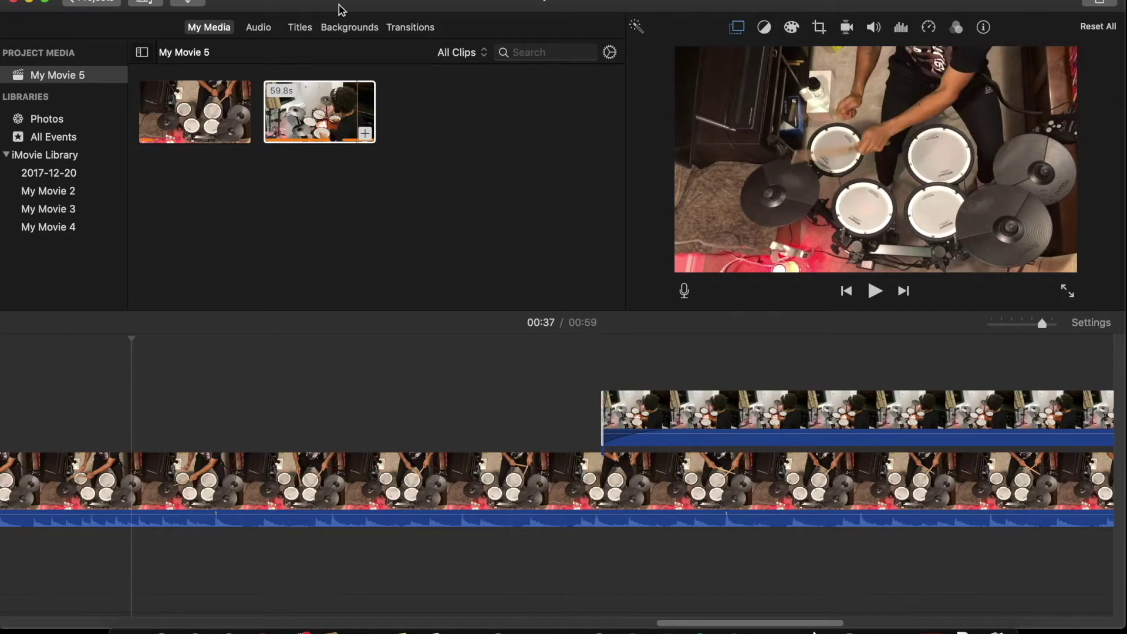
left_click(408, 29)
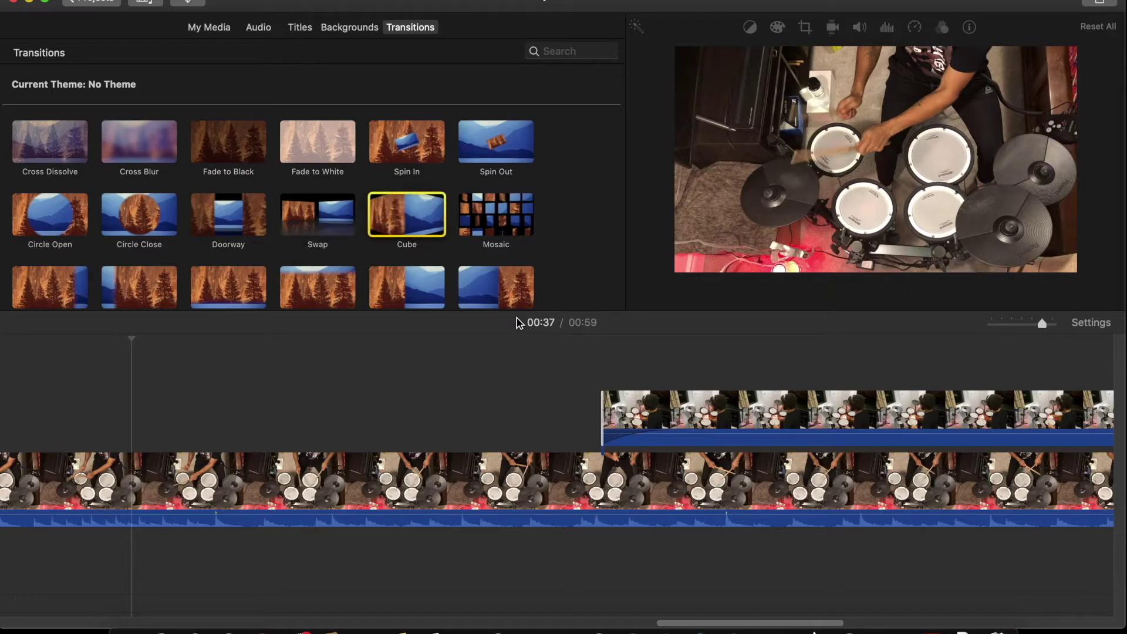
left_click_drag(410, 224, 605, 418)
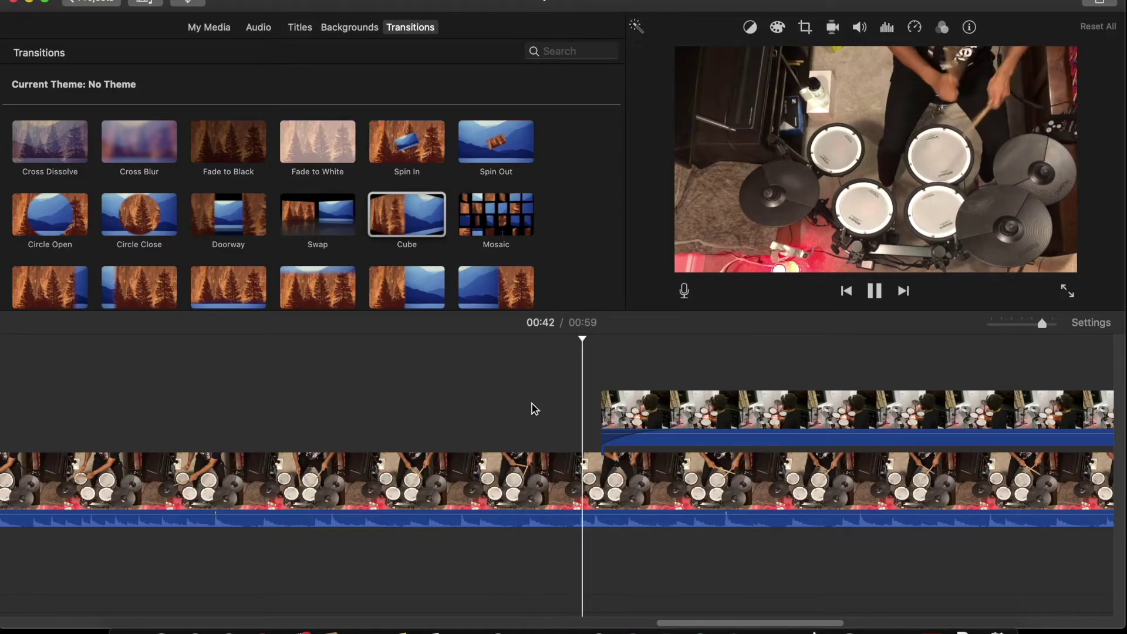
key("space")
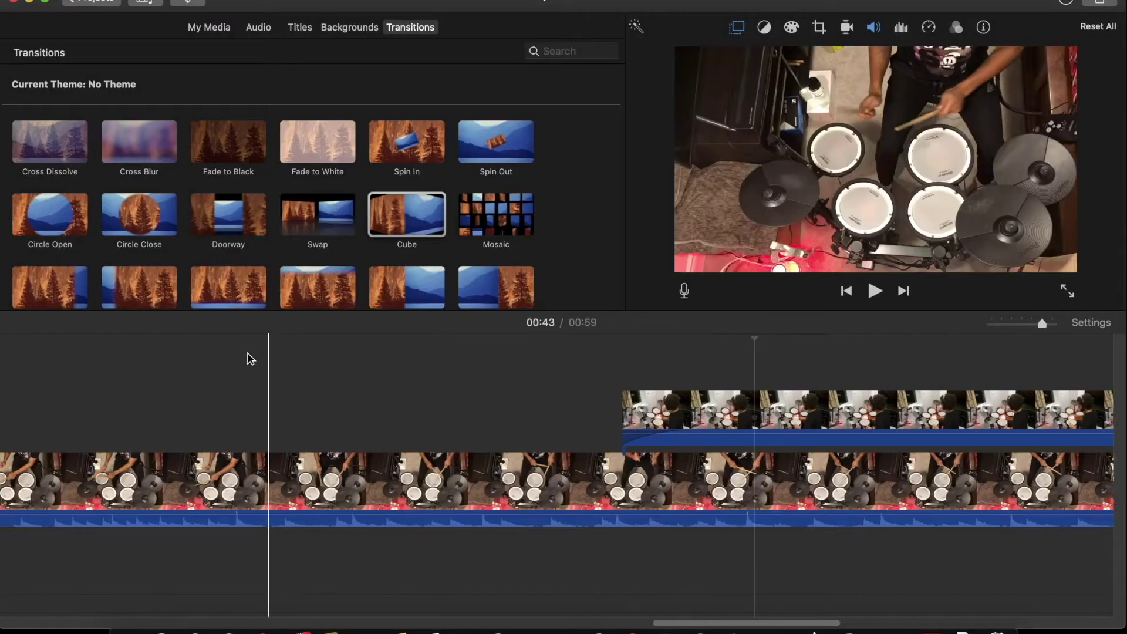
- Review the timeline back to its beginning, place the playhead at the start, and look over the available transitions
scroll(253, 357, "left", 5)
scroll(253, 357, "left", 10)
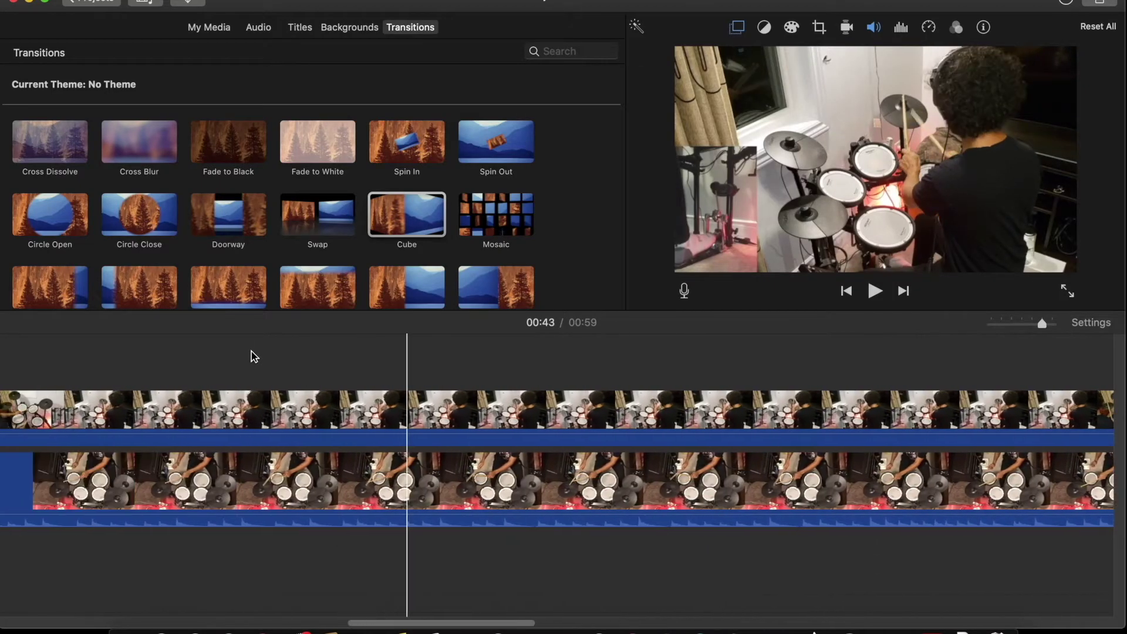
scroll(254, 355, "left", 5)
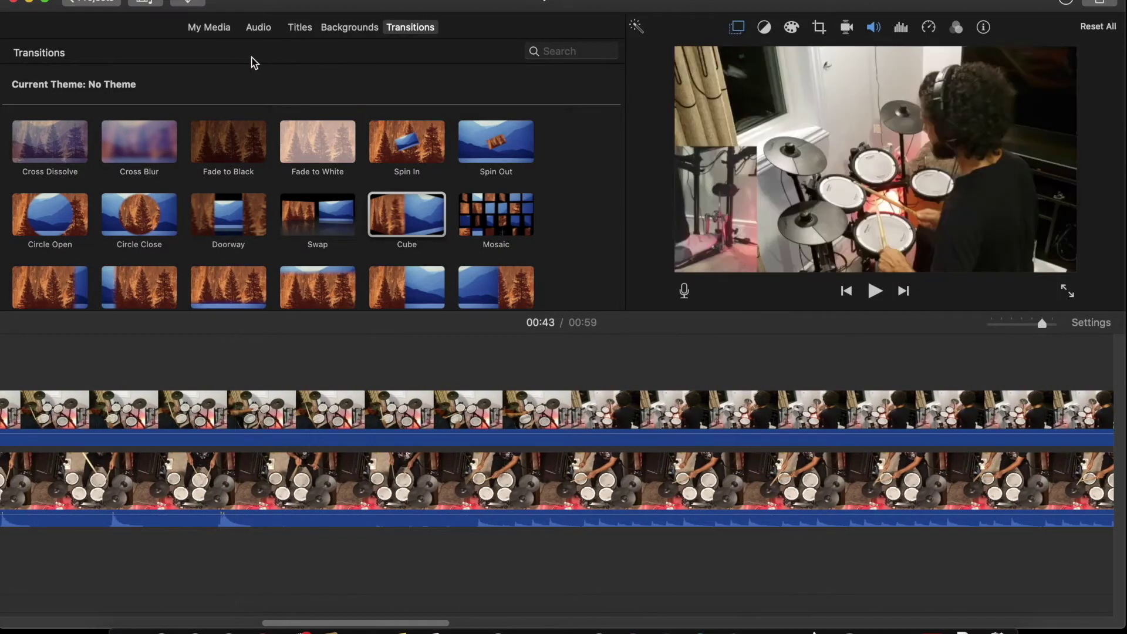
left_click(216, 29)
scroll(100, 360, "left", 10)
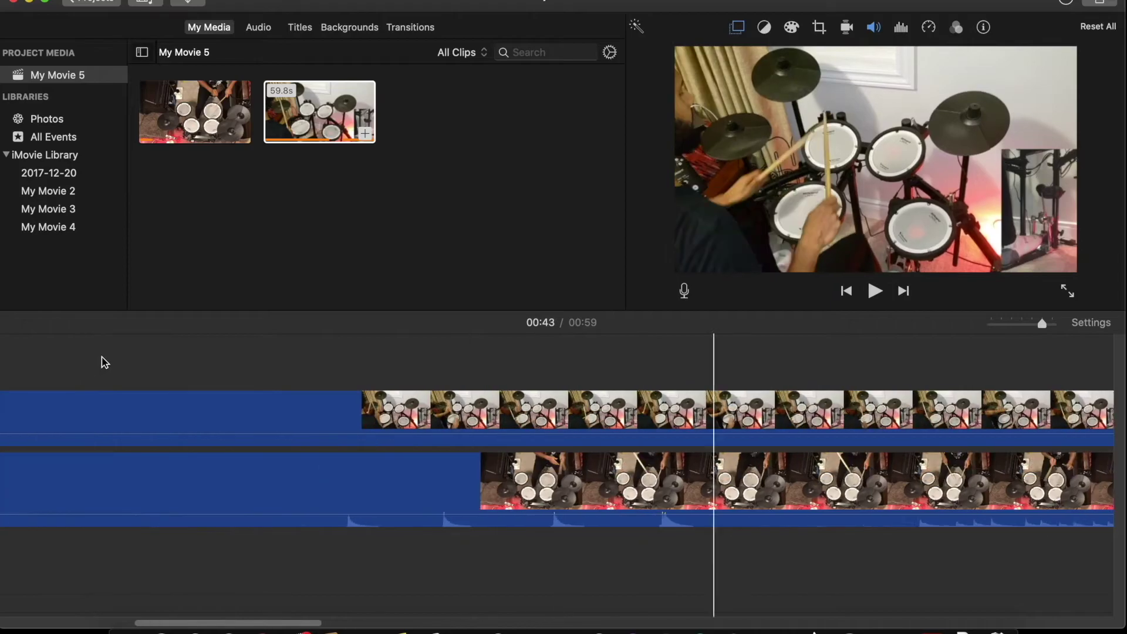
scroll(88, 367, "left", 3)
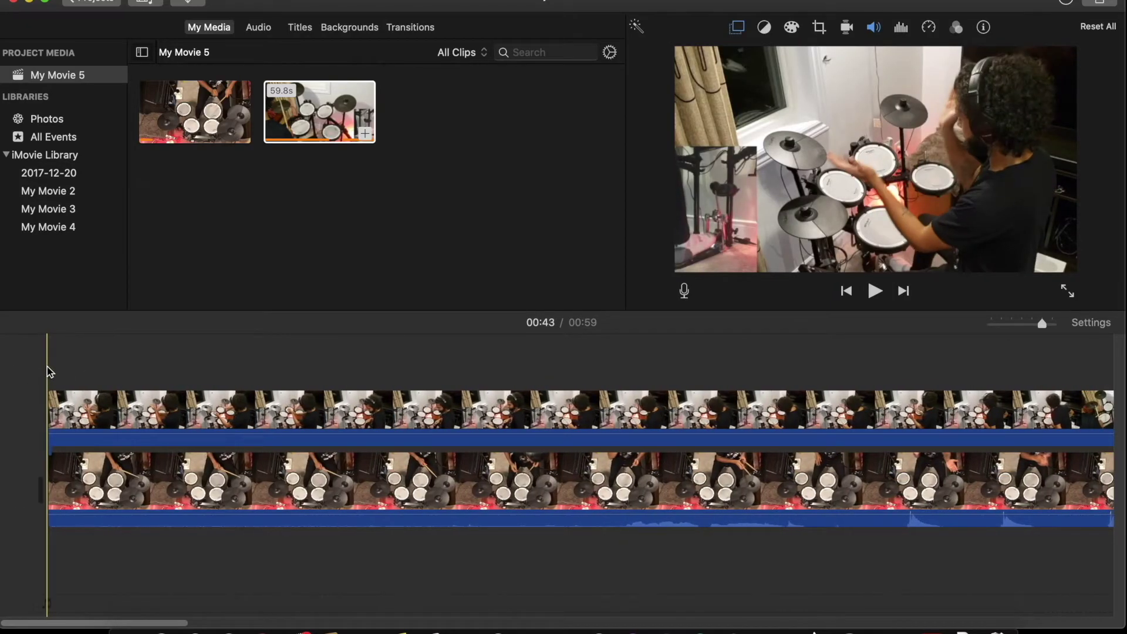
left_click(49, 372)
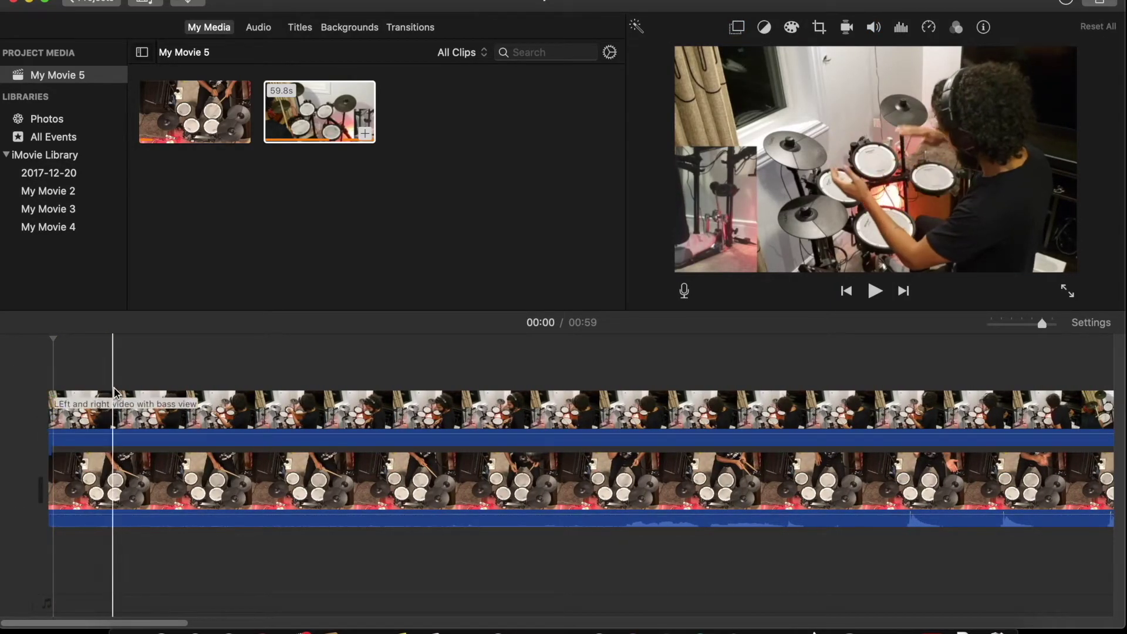
left_click(399, 29)
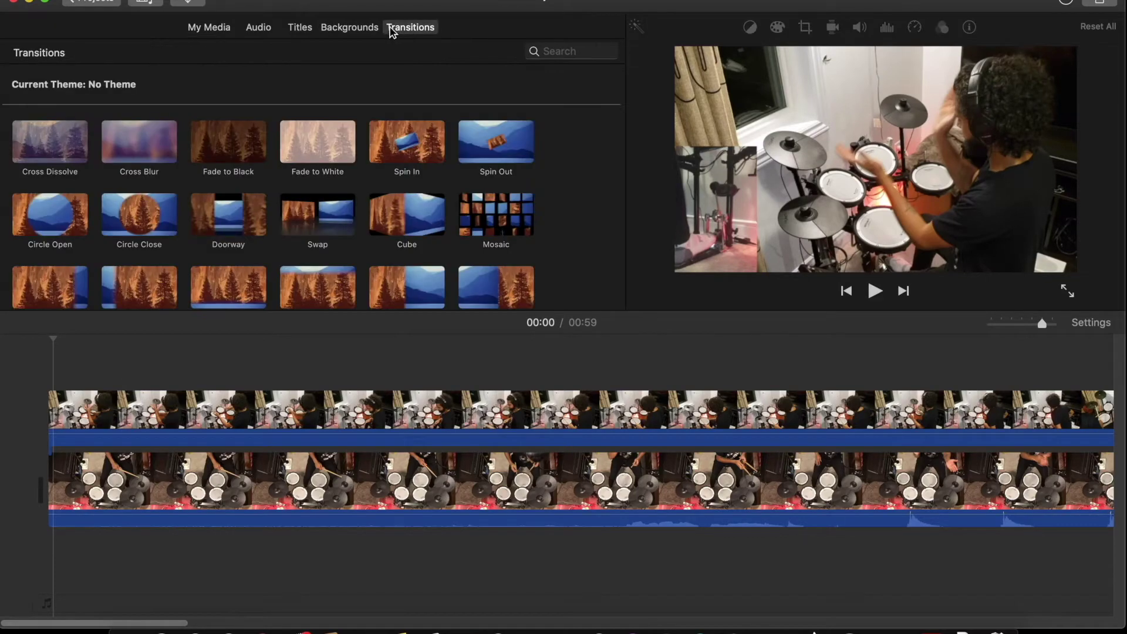
left_click(207, 32)
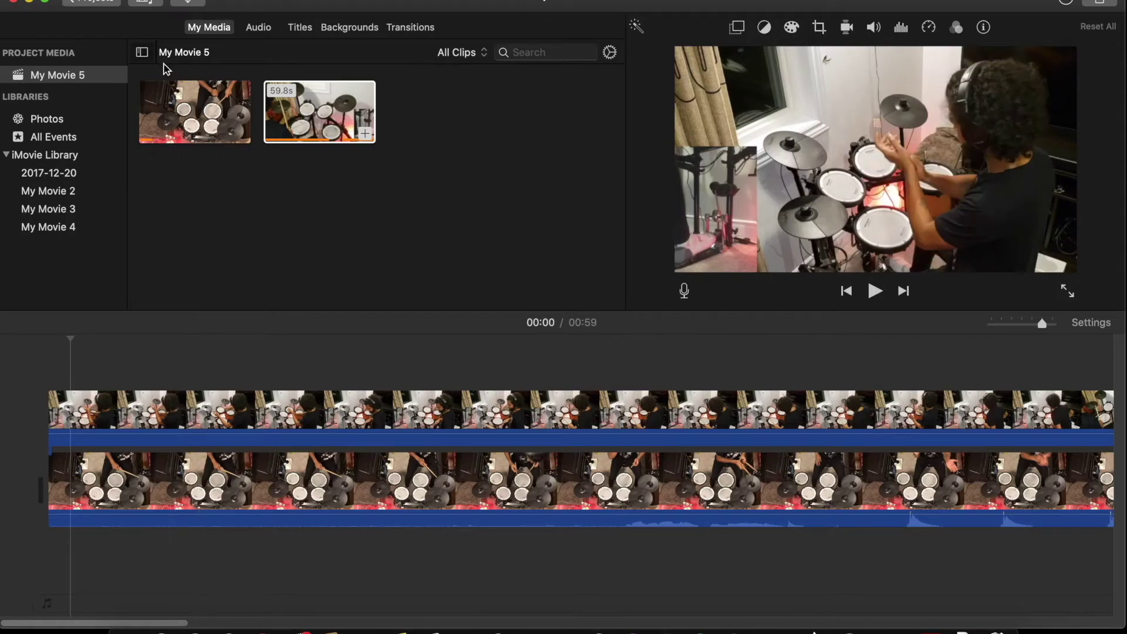
- Preview the green-screen clip videoplayback (1).mp4 from the Shake Effect desktop folder at several points and close it
left_click_drag(263, 4, 475, 74)
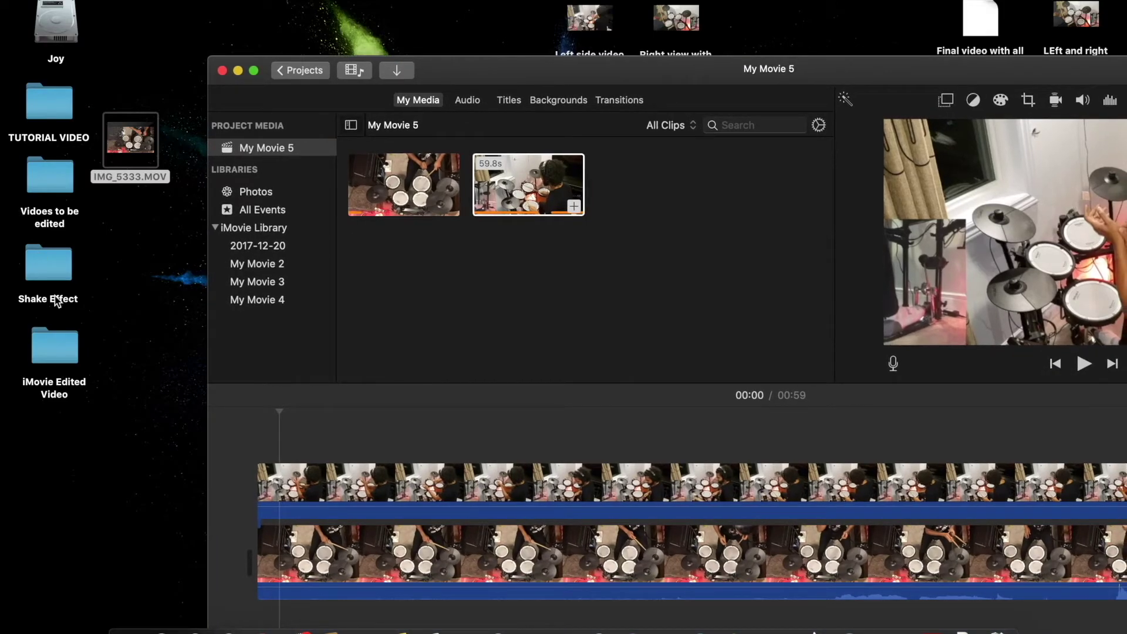
double_click(58, 269)
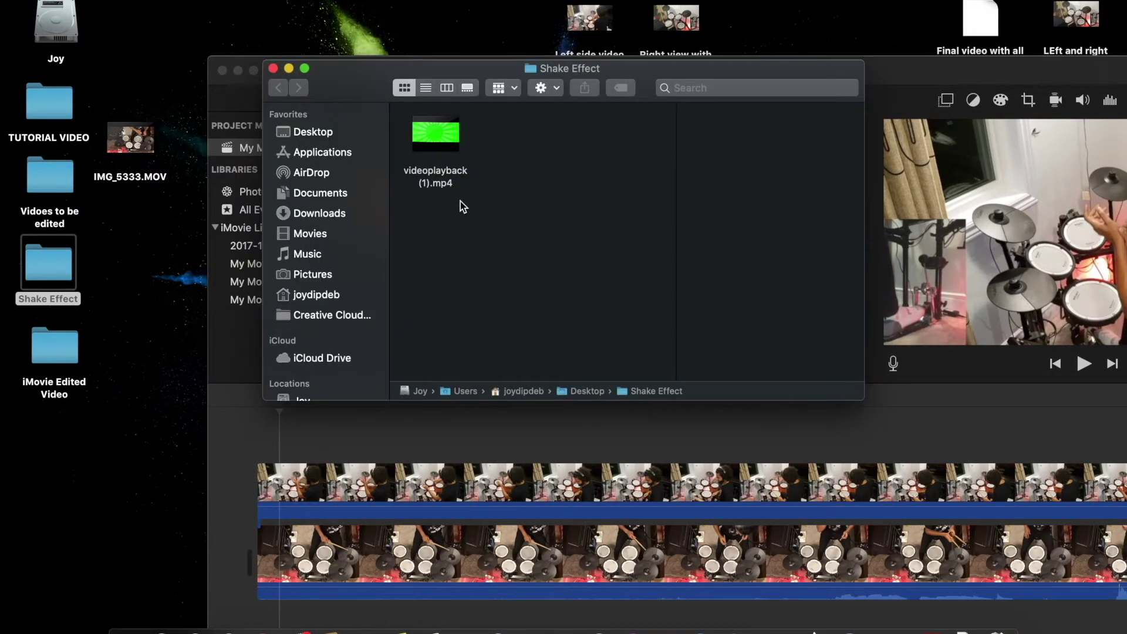
double_click(456, 132)
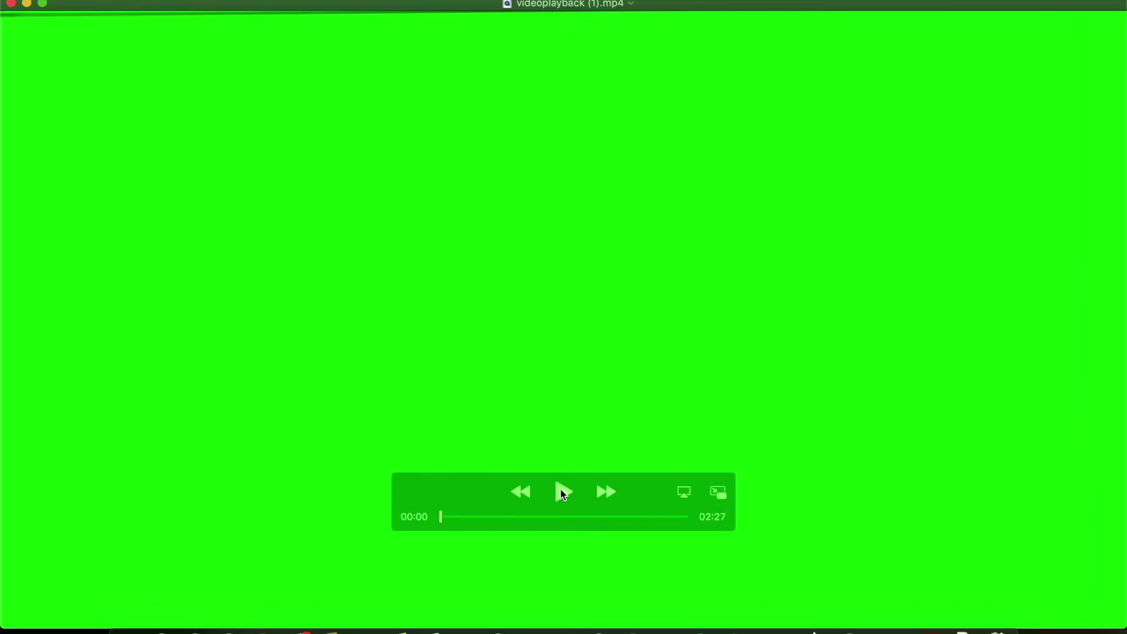
left_click(562, 493)
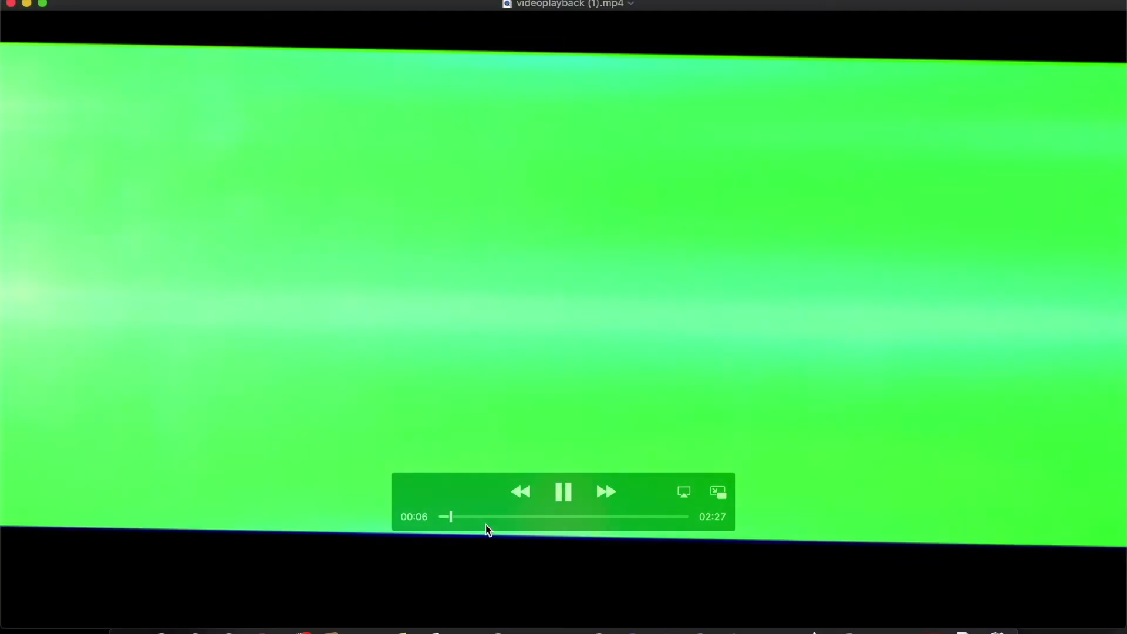
left_click(483, 519)
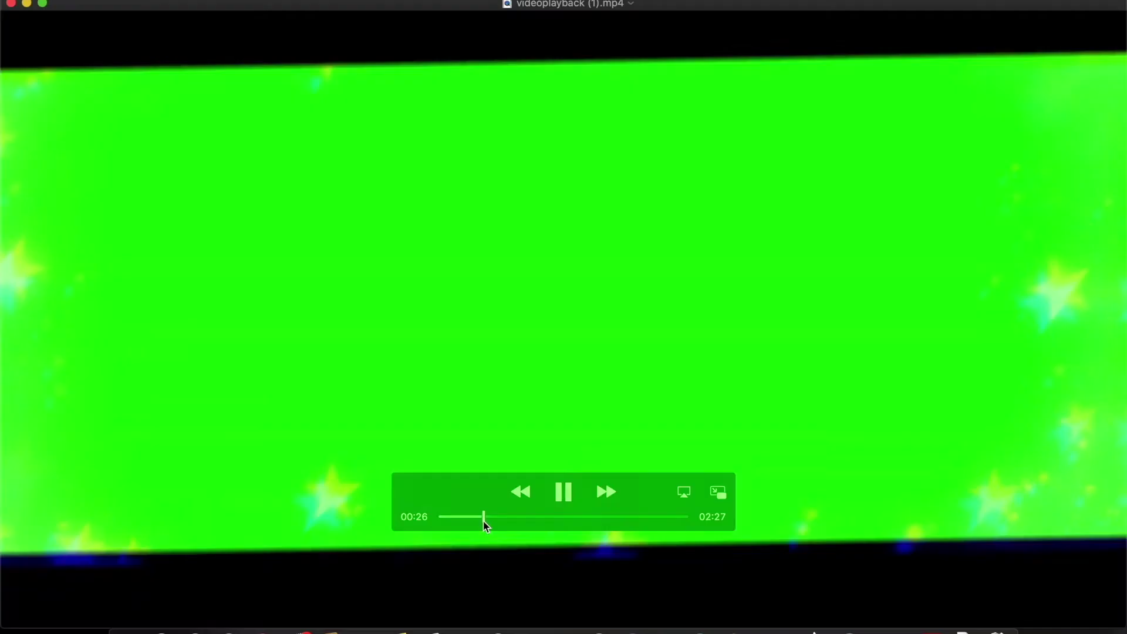
left_click(449, 518)
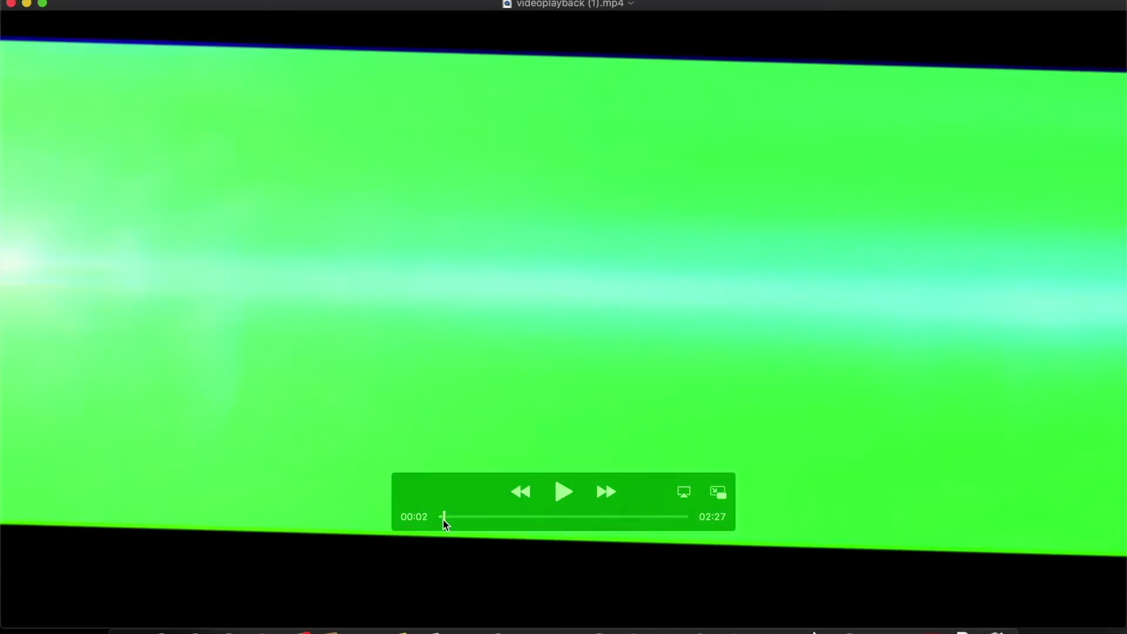
left_click(441, 519)
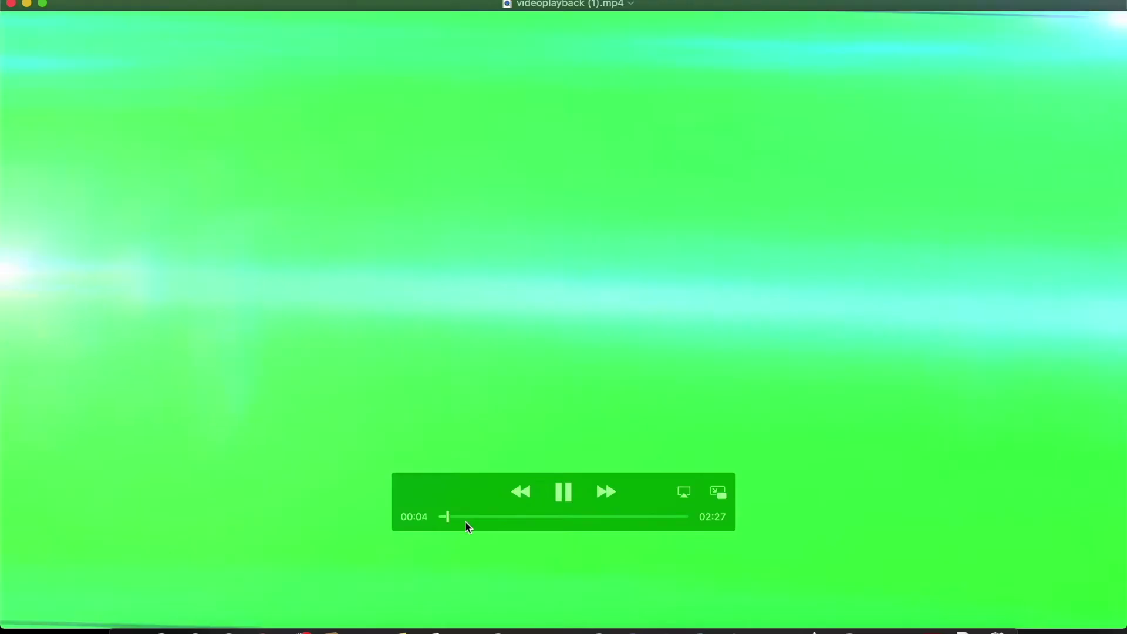
key("space")
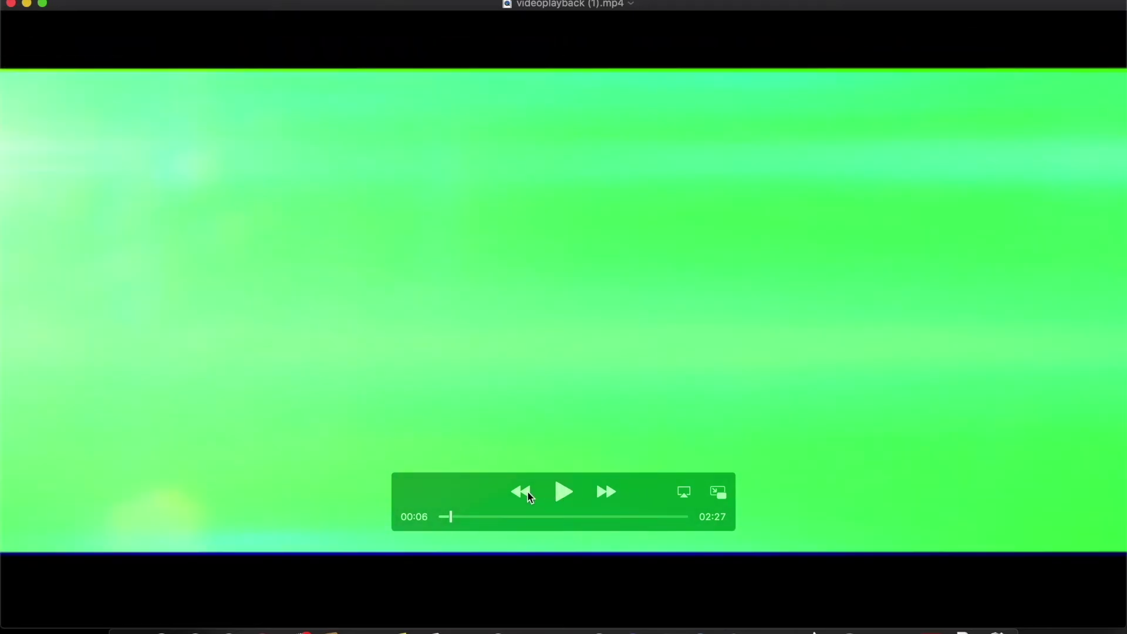
left_click(11, 4)
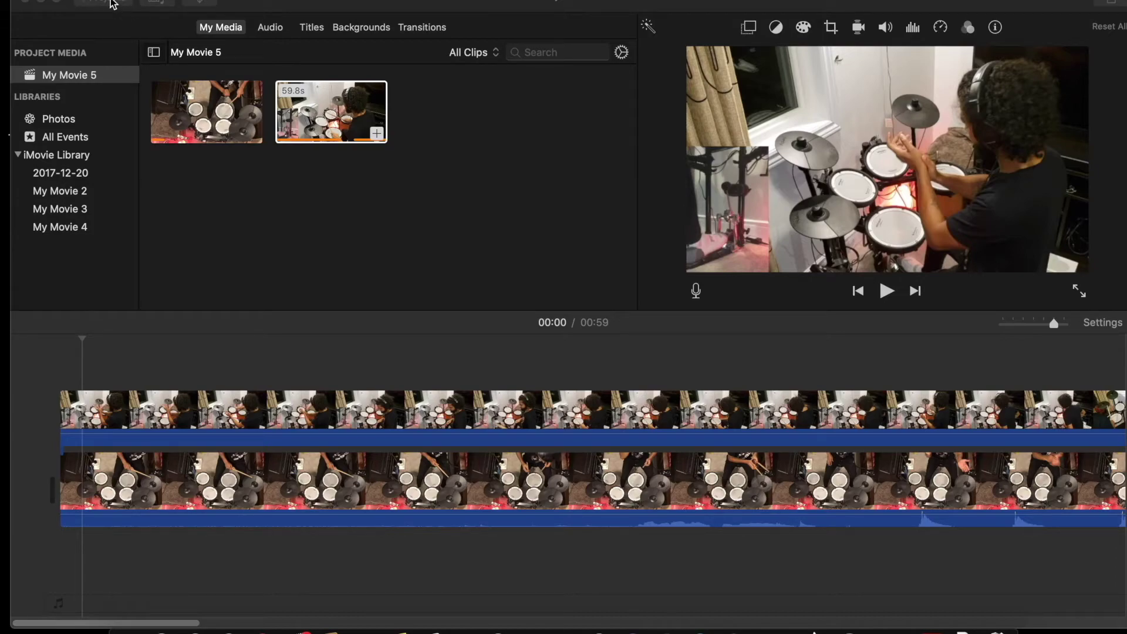
- Save the current project as My Movie 5 and create a new movie project
left_click(114, 5)
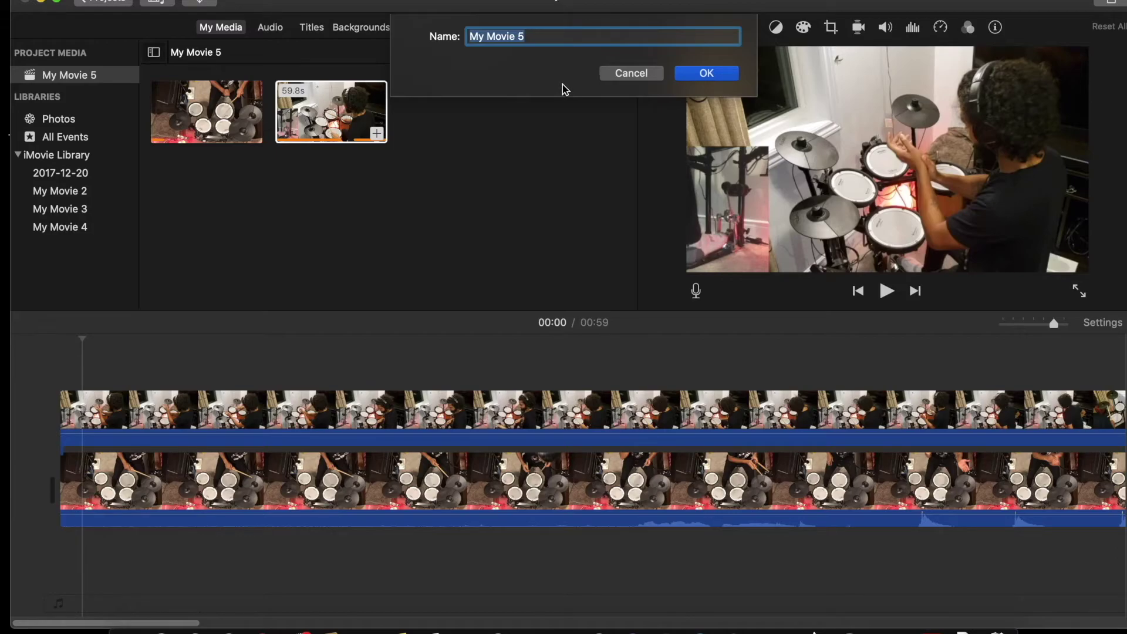
key("Return")
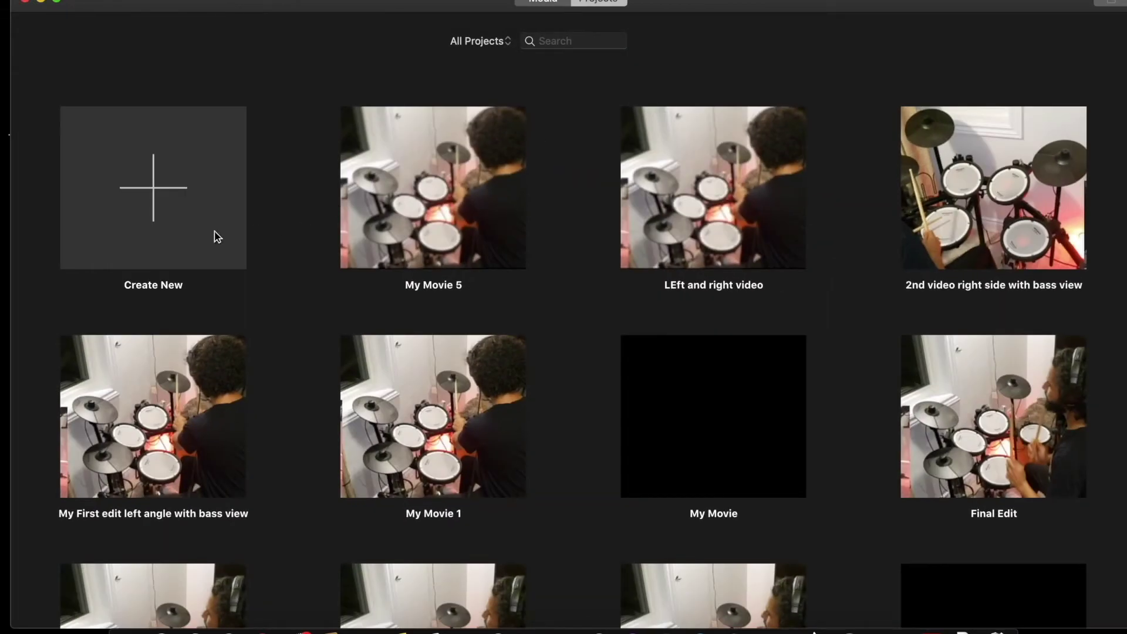
left_click(186, 219)
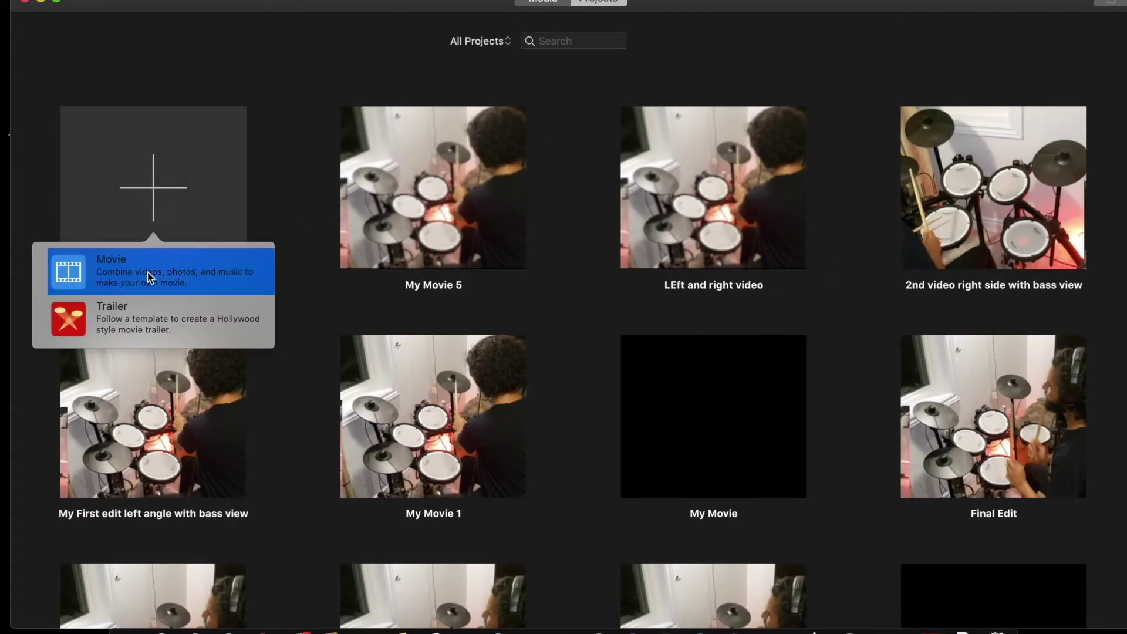
left_click(194, 262)
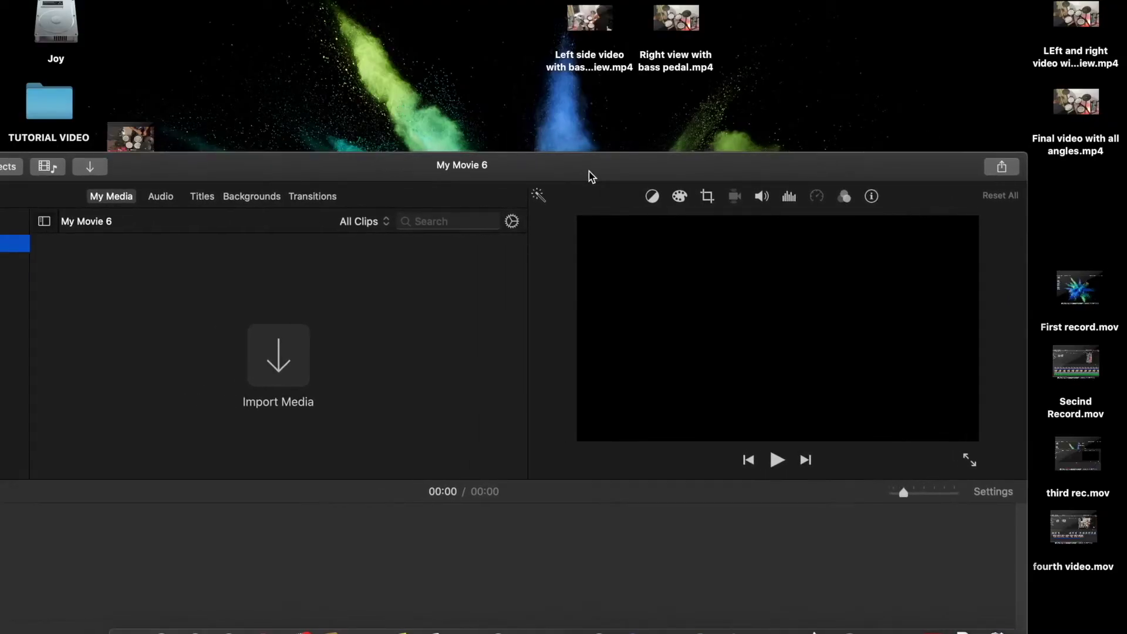
- Import Final video with all angles.mp4 from the desktop into the new project's media
left_click_drag(590, 172, 600, 207)
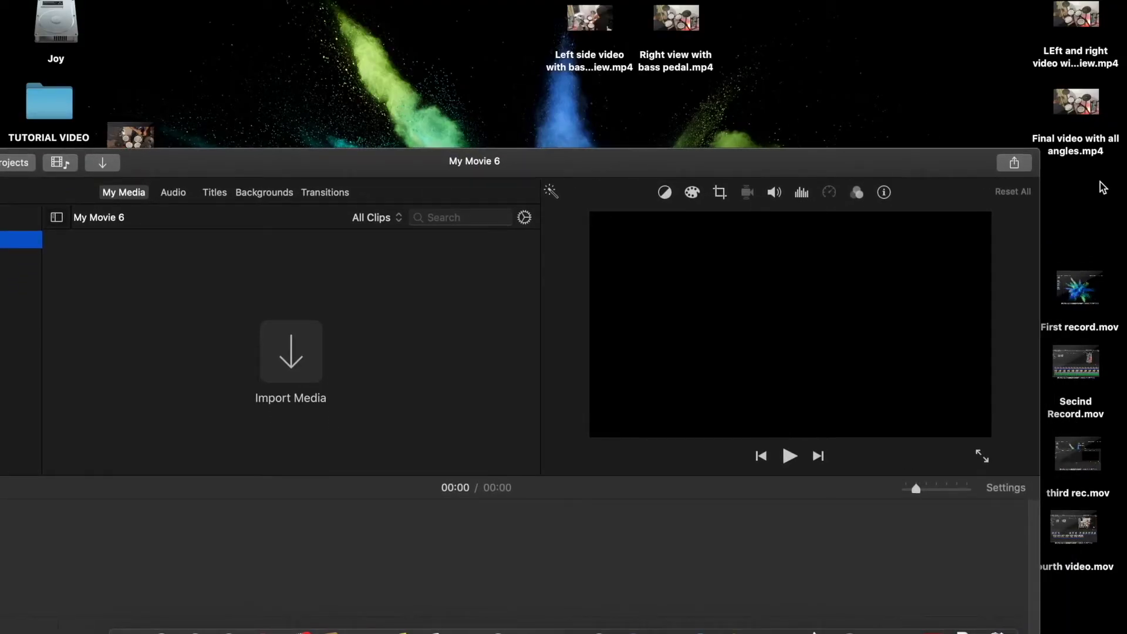
left_click(1085, 146)
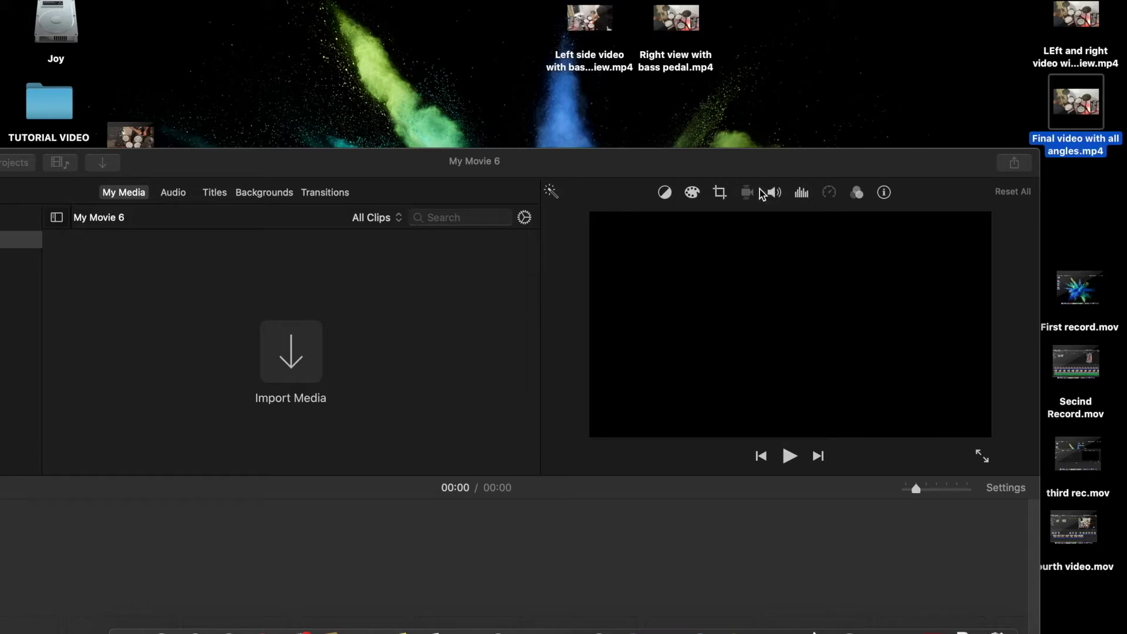
left_click_drag(738, 172, 832, 9)
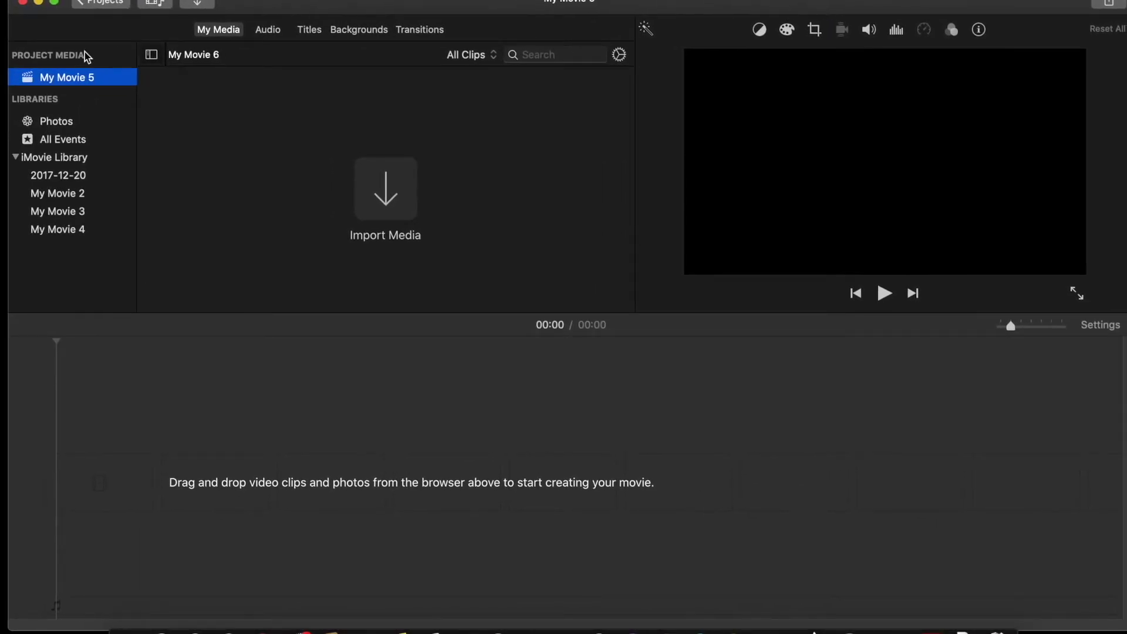
left_click(146, 128)
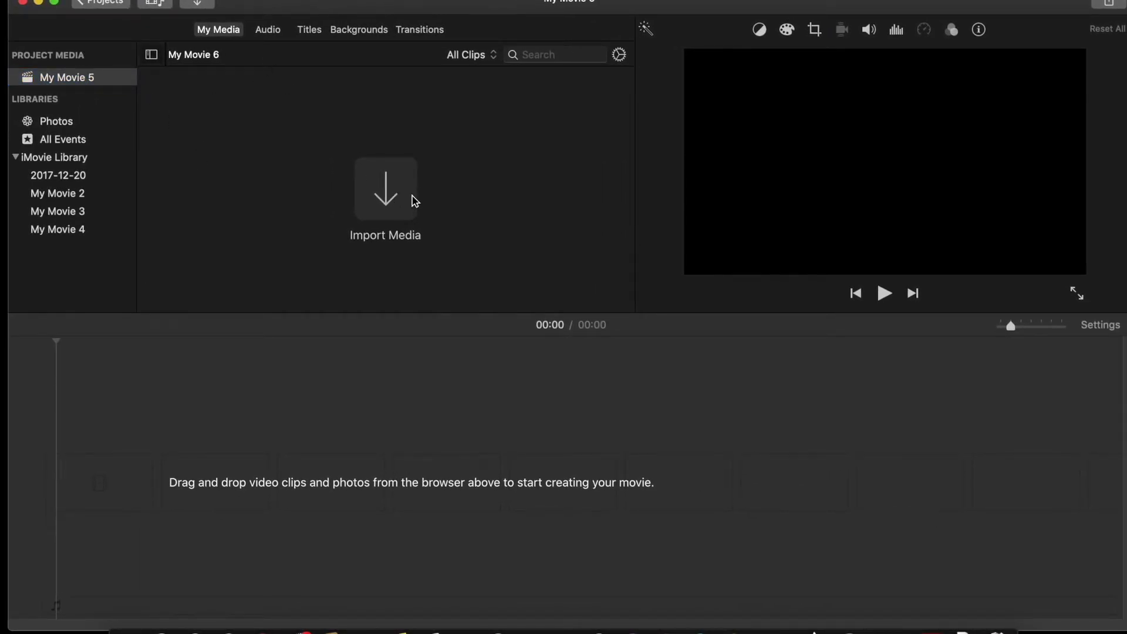
left_click_drag(917, 4, 739, 21)
left_click_drag(1055, 120, 201, 191)
left_click_drag(228, 29, 409, 8)
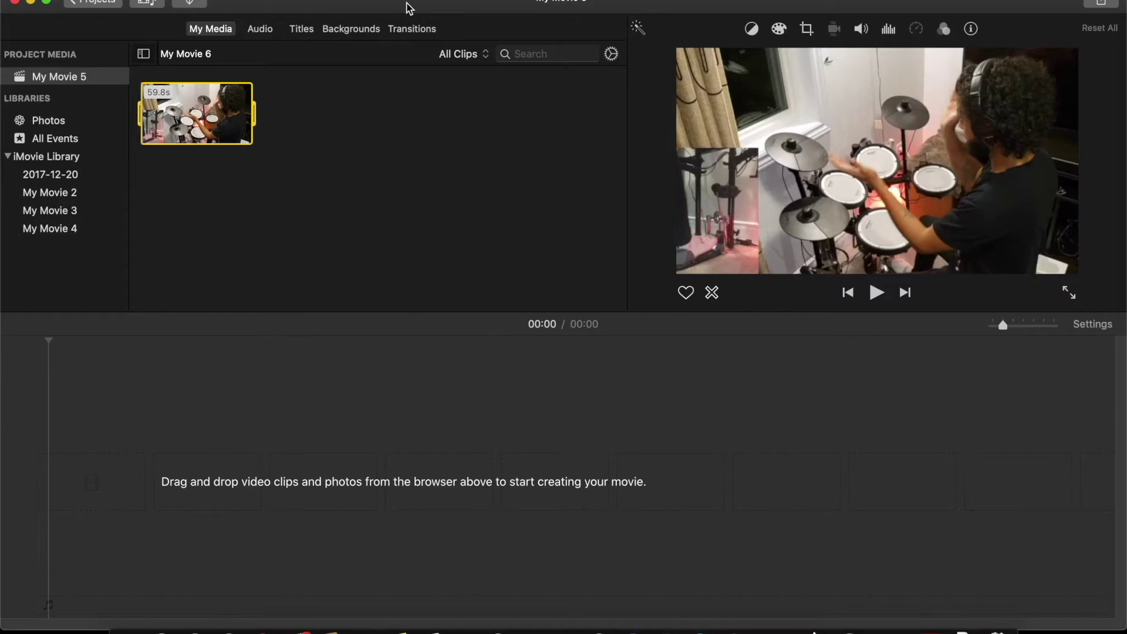
left_click(46, 468)
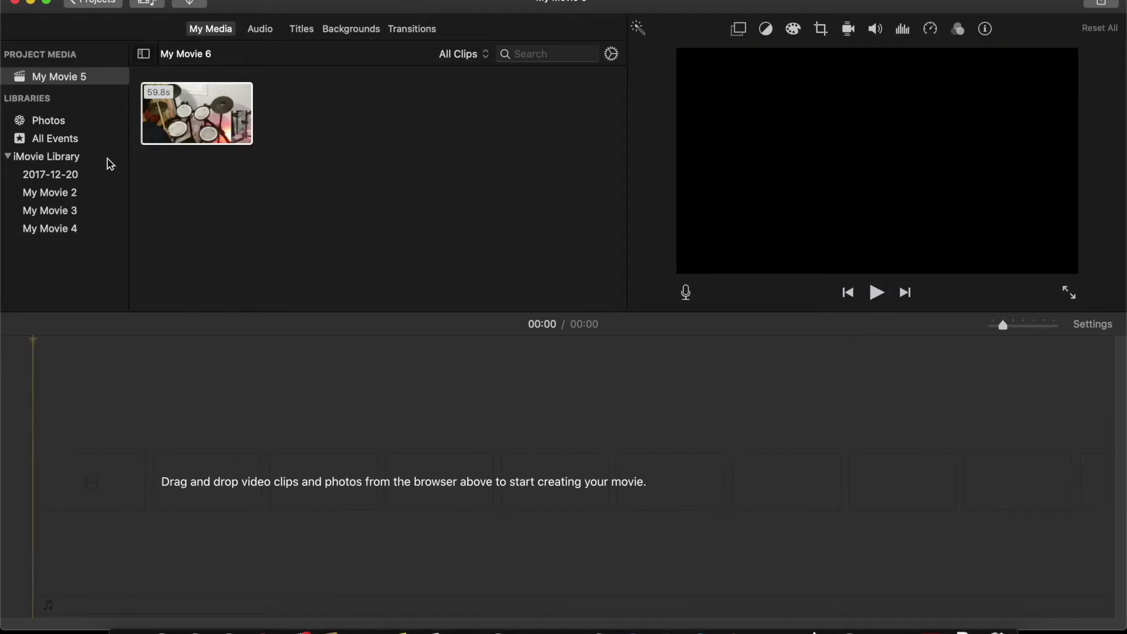
- Import the green-screen clip videoplayback (1).mp4 from the Shake Effect desktop folder into the project's media
left_click_drag(306, 5, 497, 55)
double_click(34, 266)
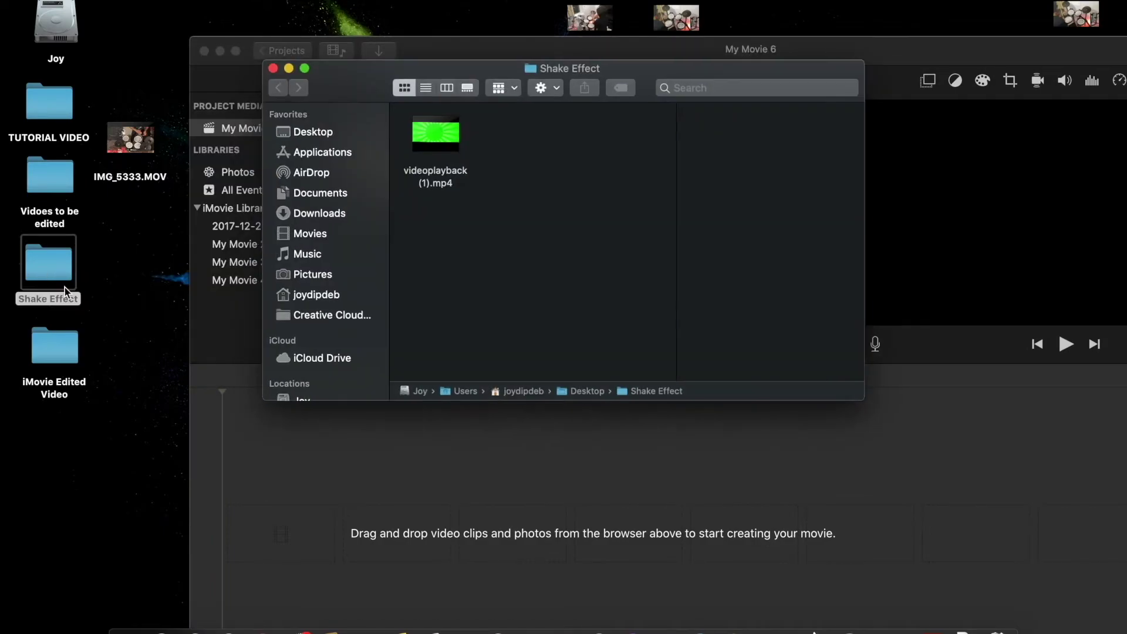
left_click_drag(641, 73, 989, 77)
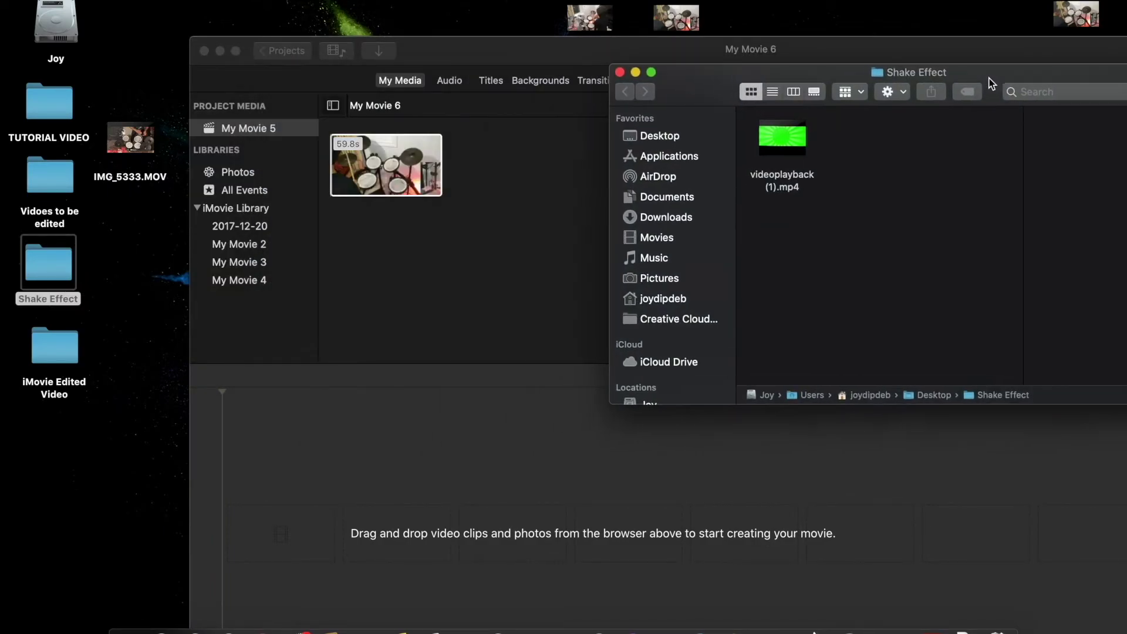
left_click_drag(782, 141, 511, 170)
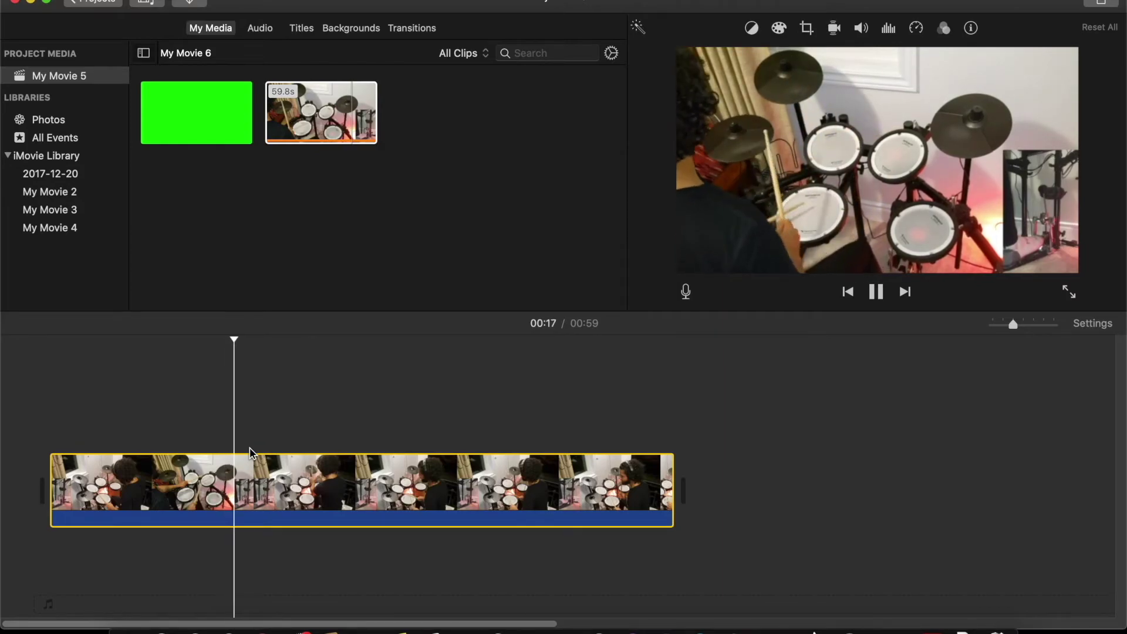
- Overlay the green-screen clip above the start of the drum video and cut it down to its opening 3 seconds or so
key("space")
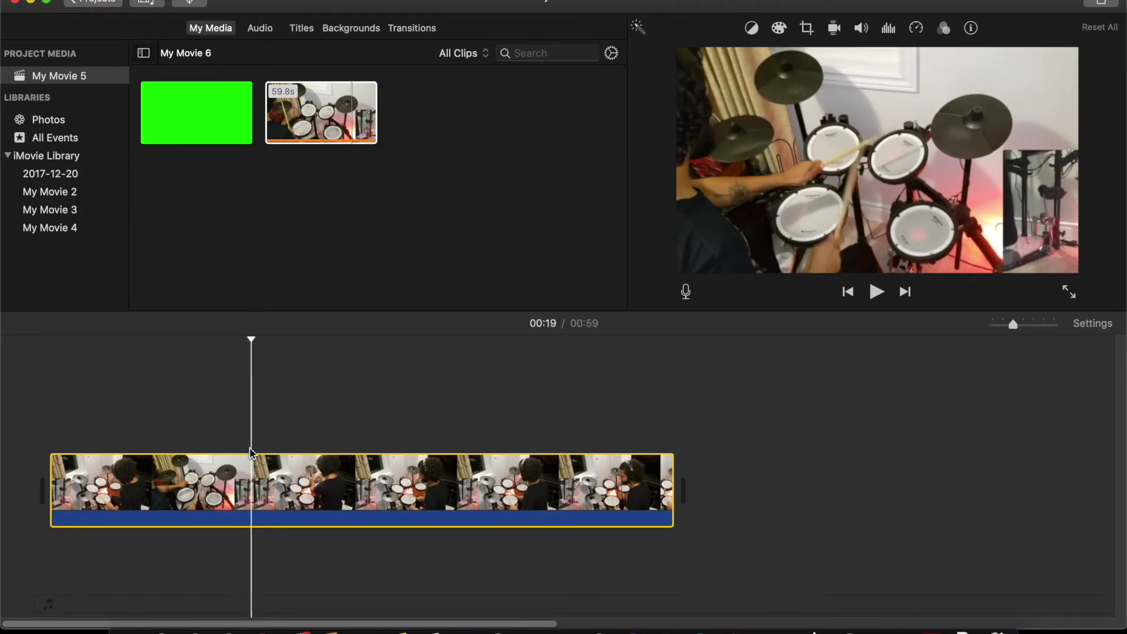
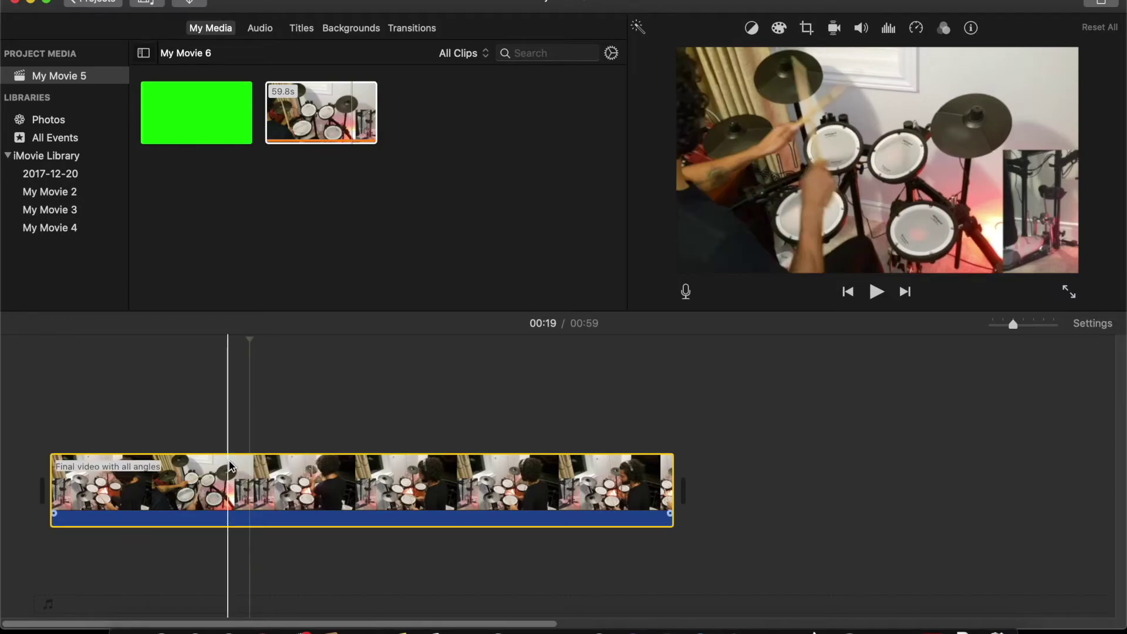
left_click(218, 122)
left_click_drag(208, 104, 43, 413)
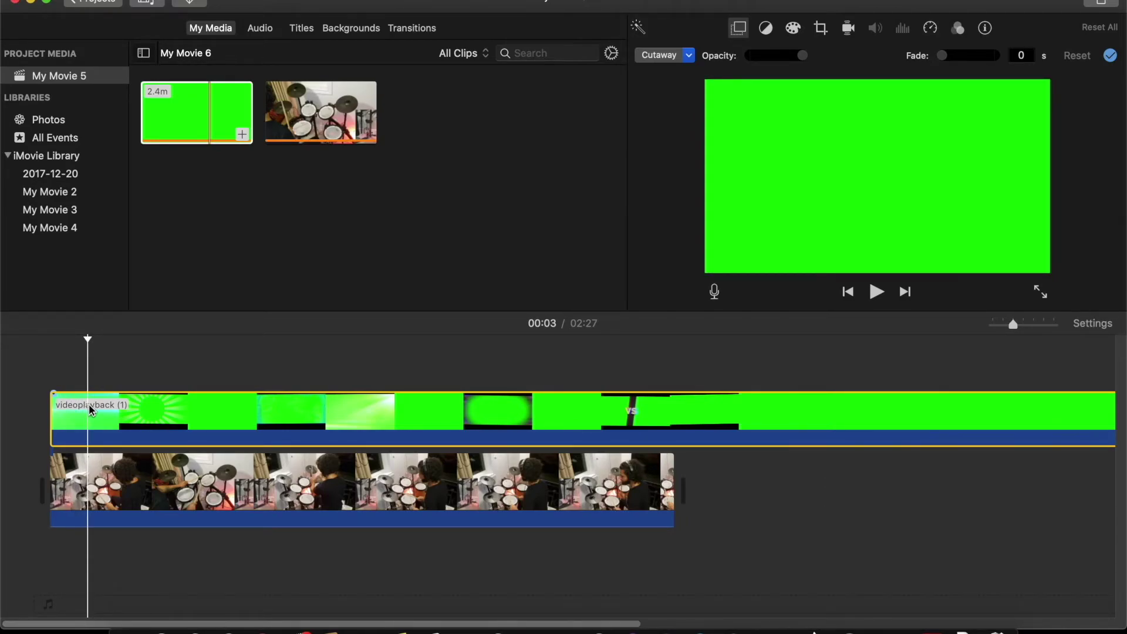
key("super+b")
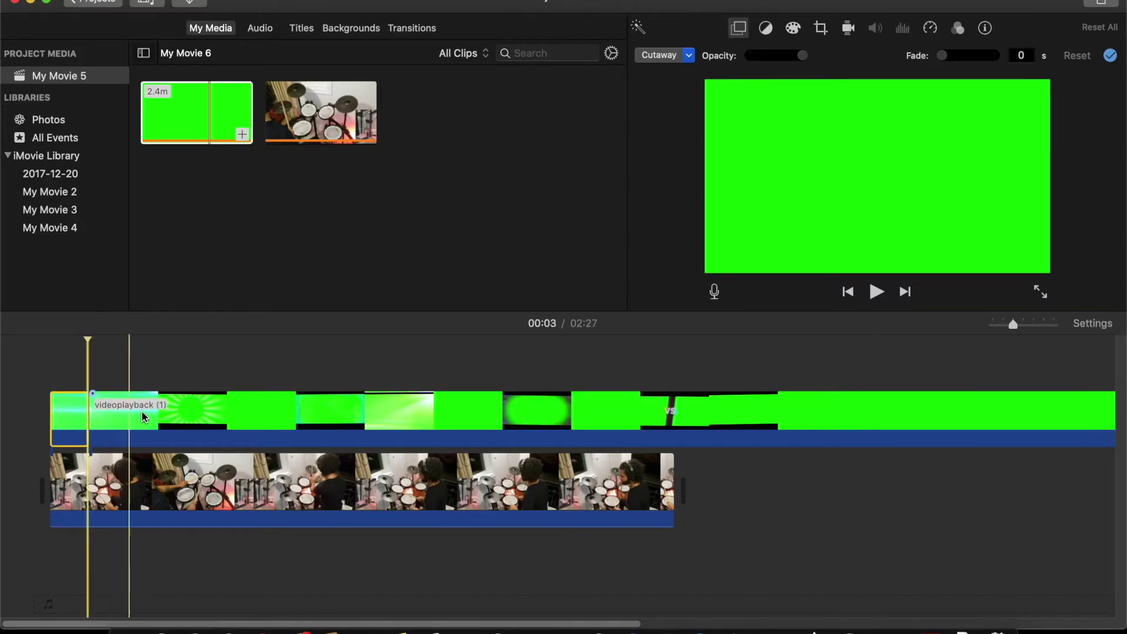
key("Delete")
key("super+equal")
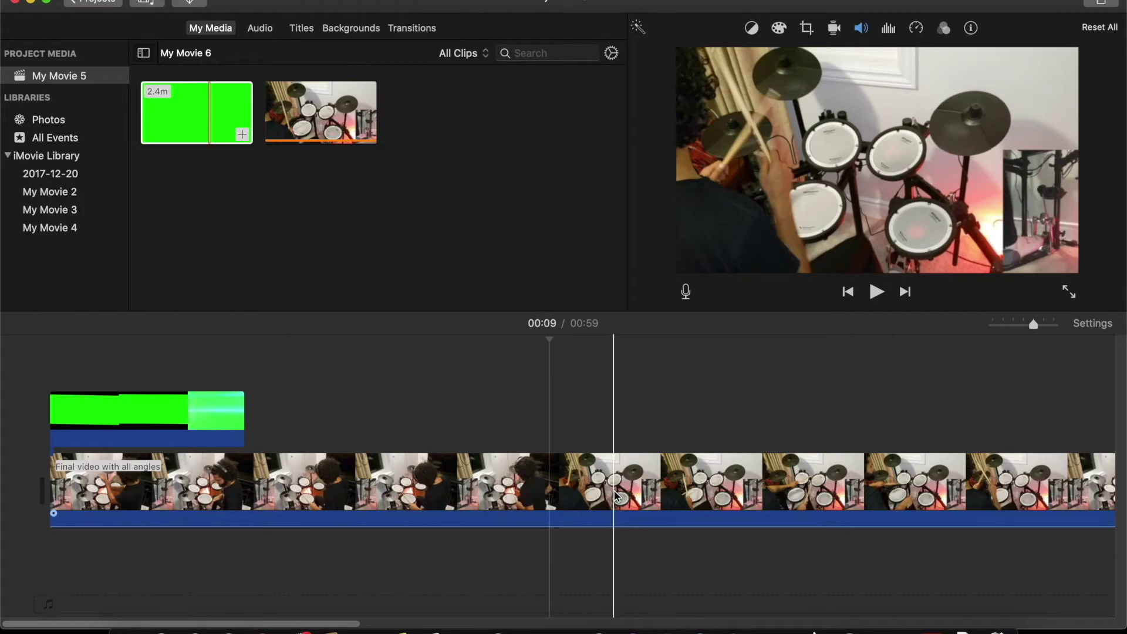
- Split the drum video twice at about 00:11 to isolate a very short segment for the shake effect
left_click(659, 496)
key("super+equal")
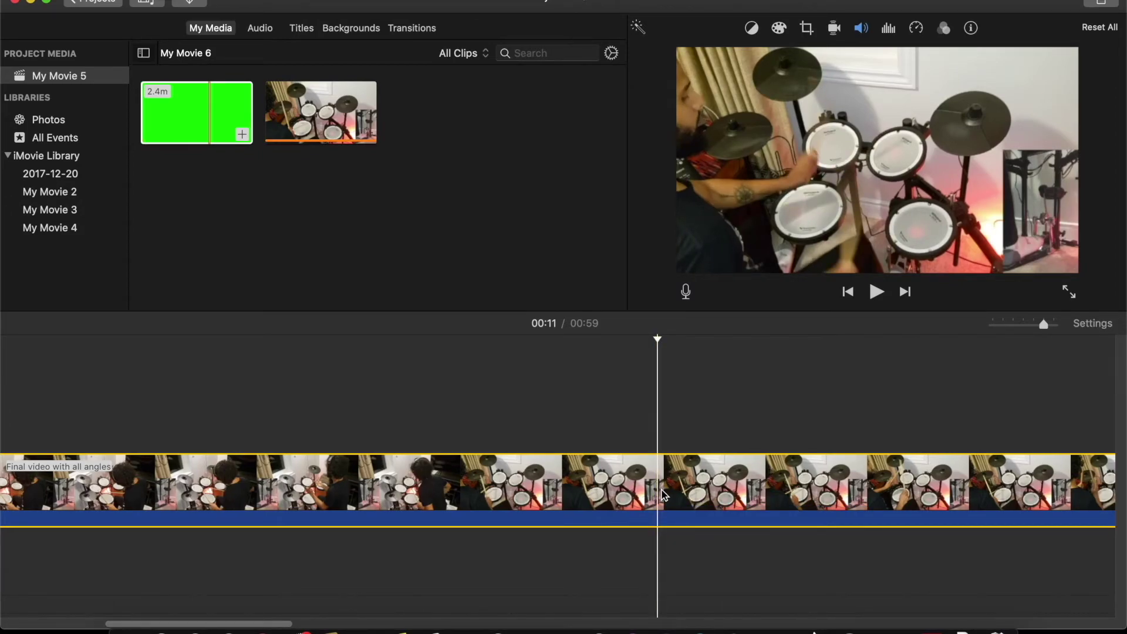
key("super+b")
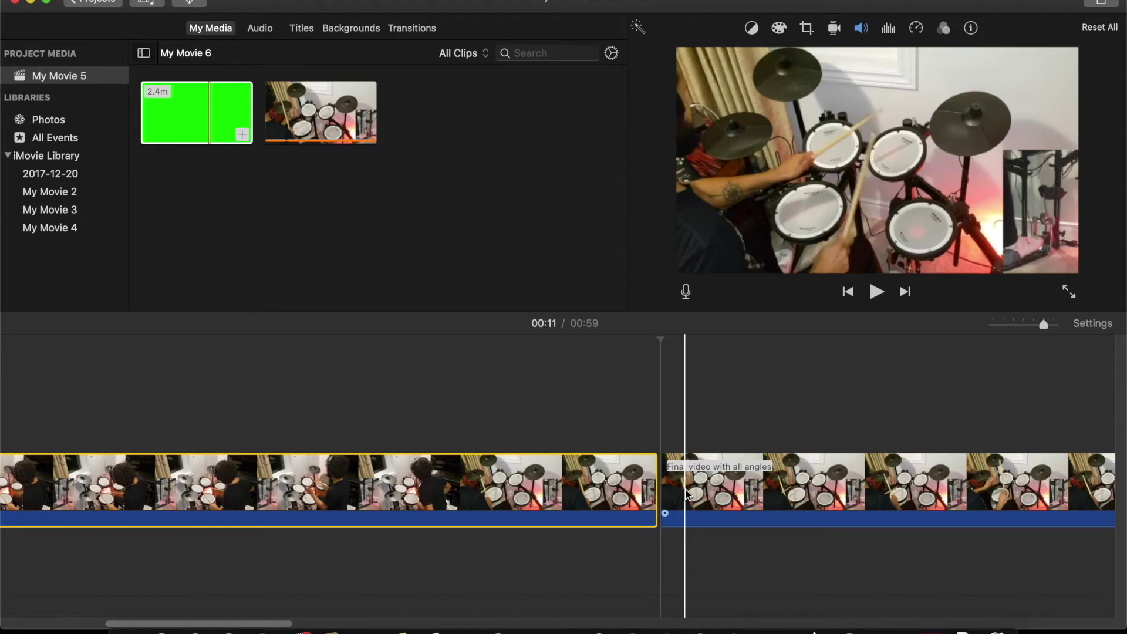
left_click(689, 495)
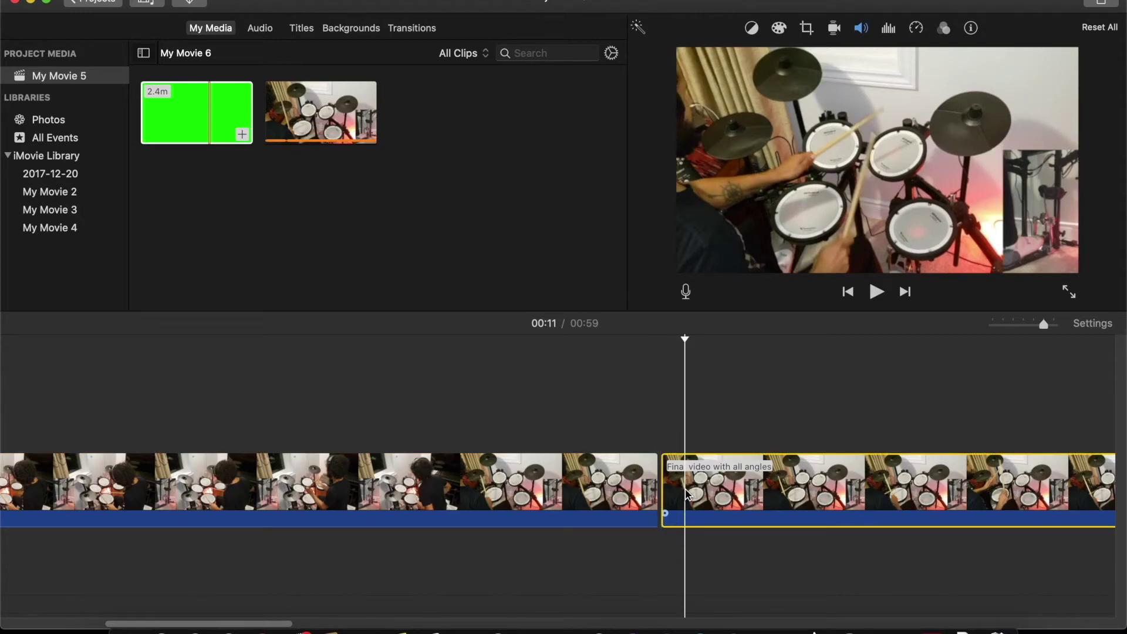
key("super+b")
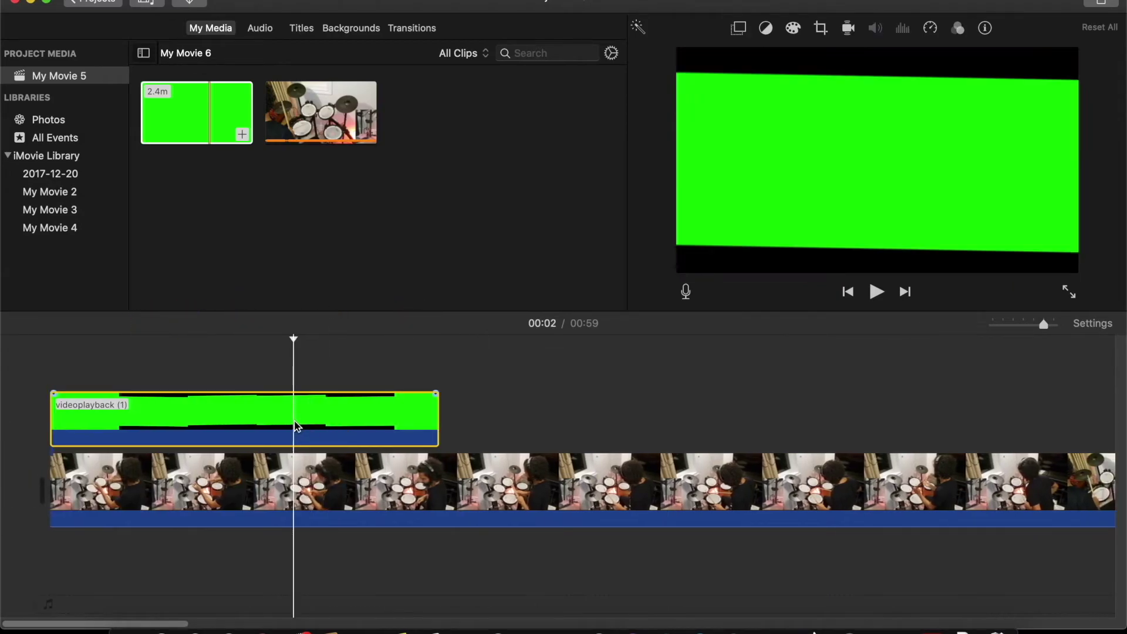
- Copy the shortened green-screen clip and paste it above the start of the isolated drum segment at 00:11
key("super+c")
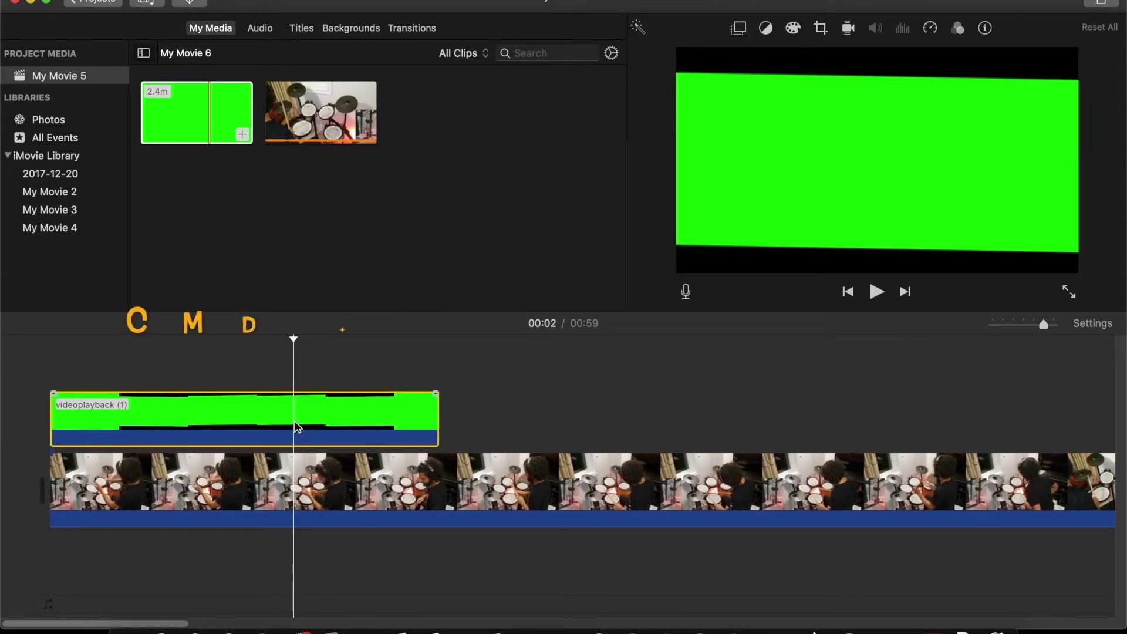
scroll(376, 429, "right", 10)
scroll(379, 428, "right", 4)
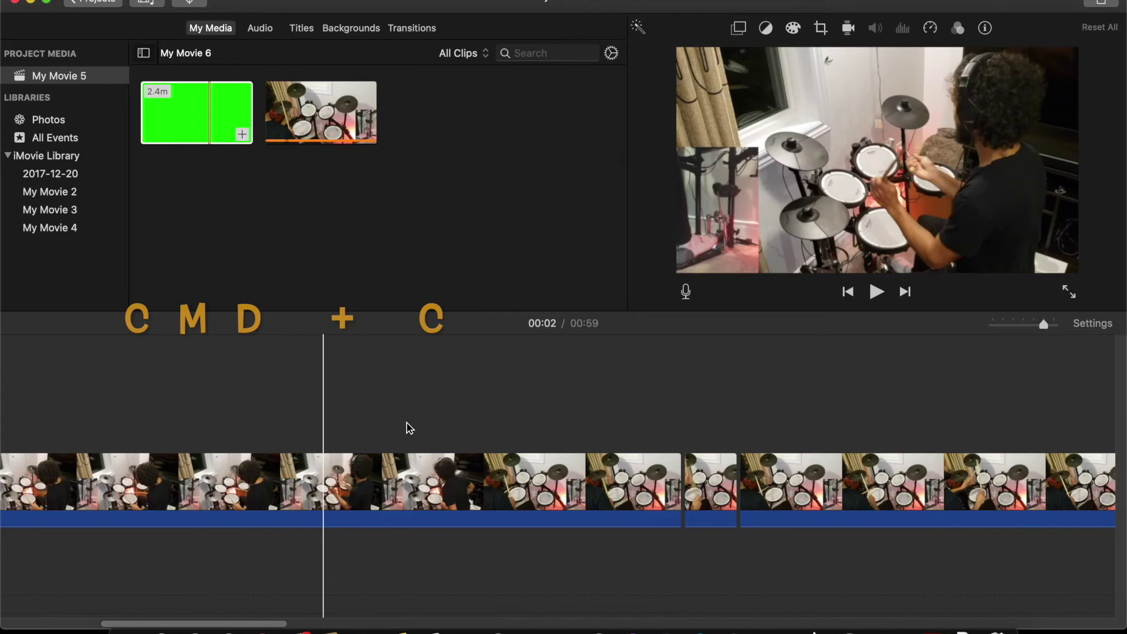
left_click(658, 427)
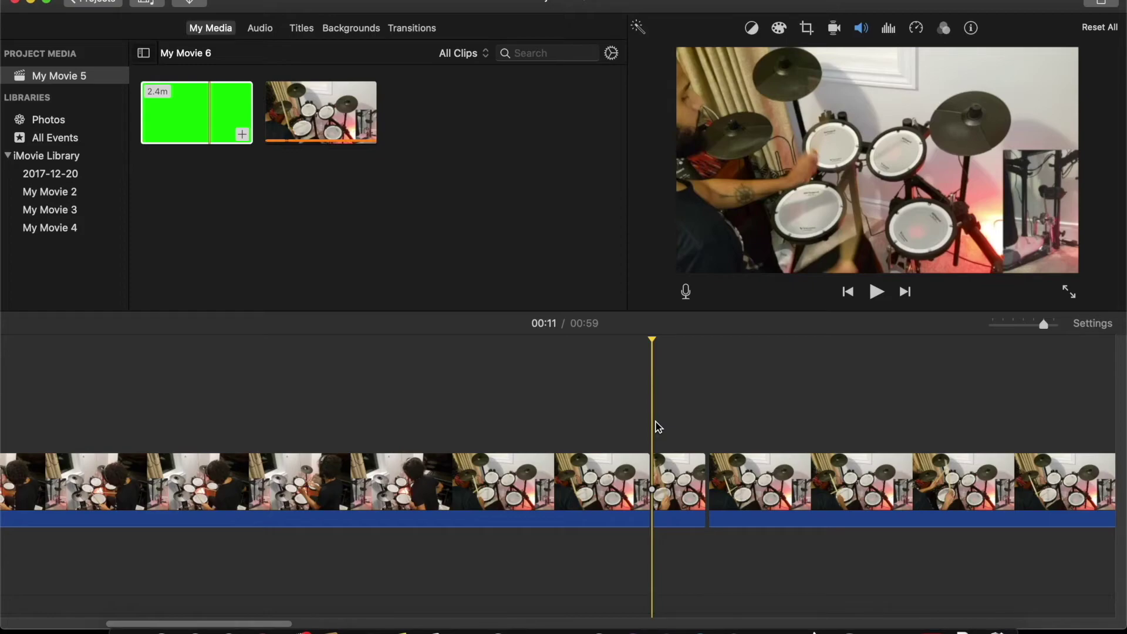
key("super+v")
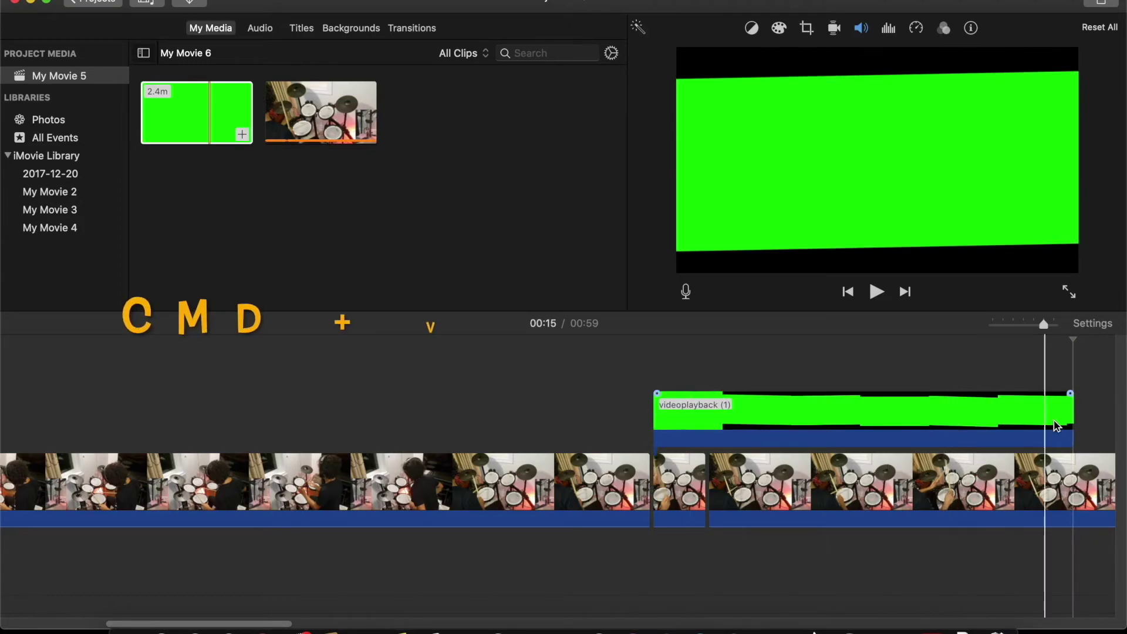
- Trim and shift the pasted green-screen clip so a shaking portion with black bars spans exactly the short drum segment
left_click_drag(1076, 418, 704, 416)
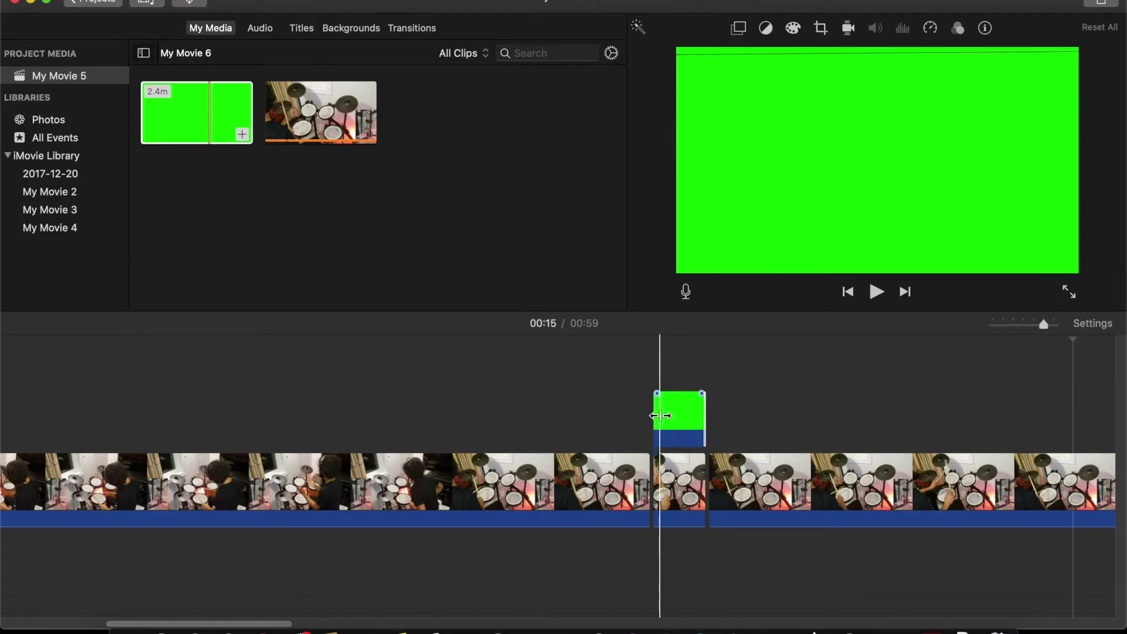
left_click_drag(706, 415, 791, 415)
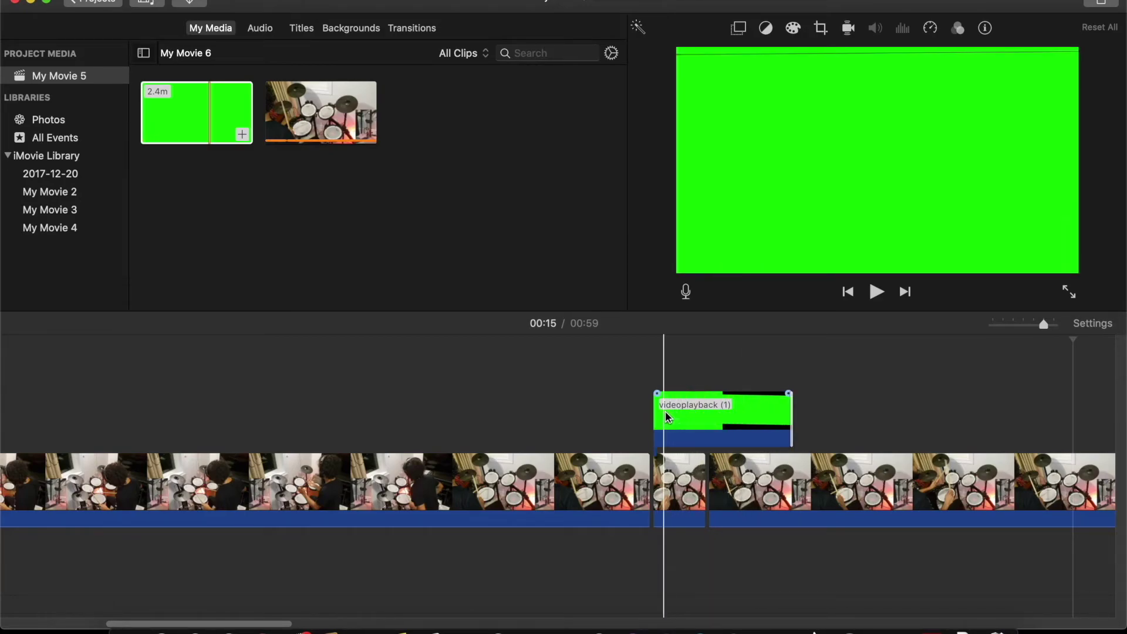
left_click_drag(716, 410, 636, 411)
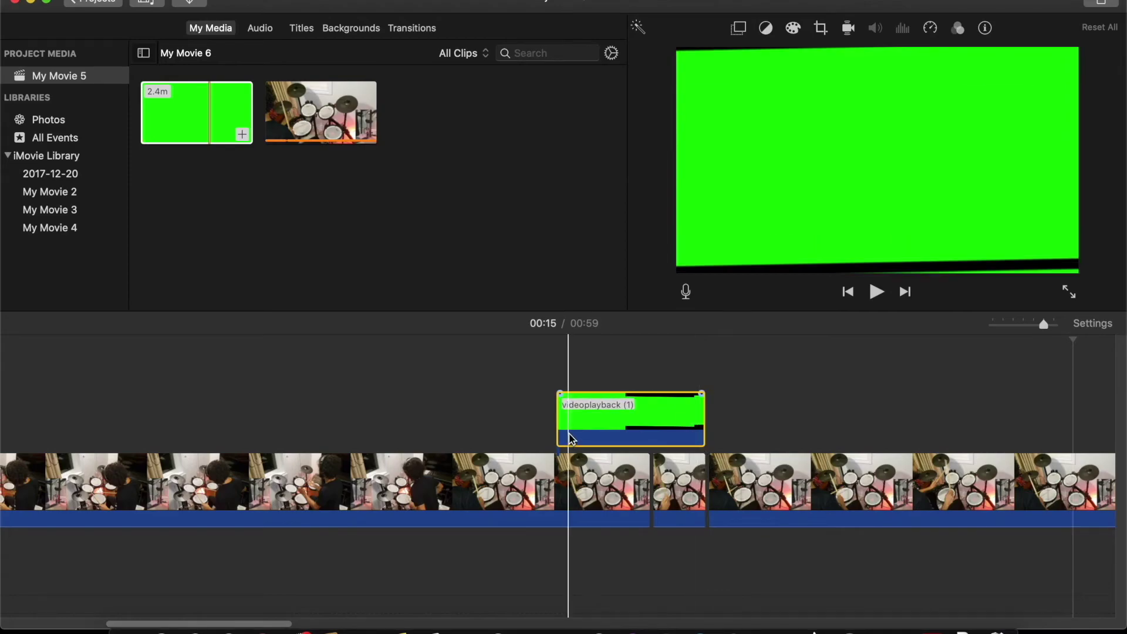
left_click_drag(558, 425, 653, 427)
- Select the short drum segment with the green-screen clip above it and set the video overlay to Green/Blue Screen
left_click(686, 499)
left_click(684, 441)
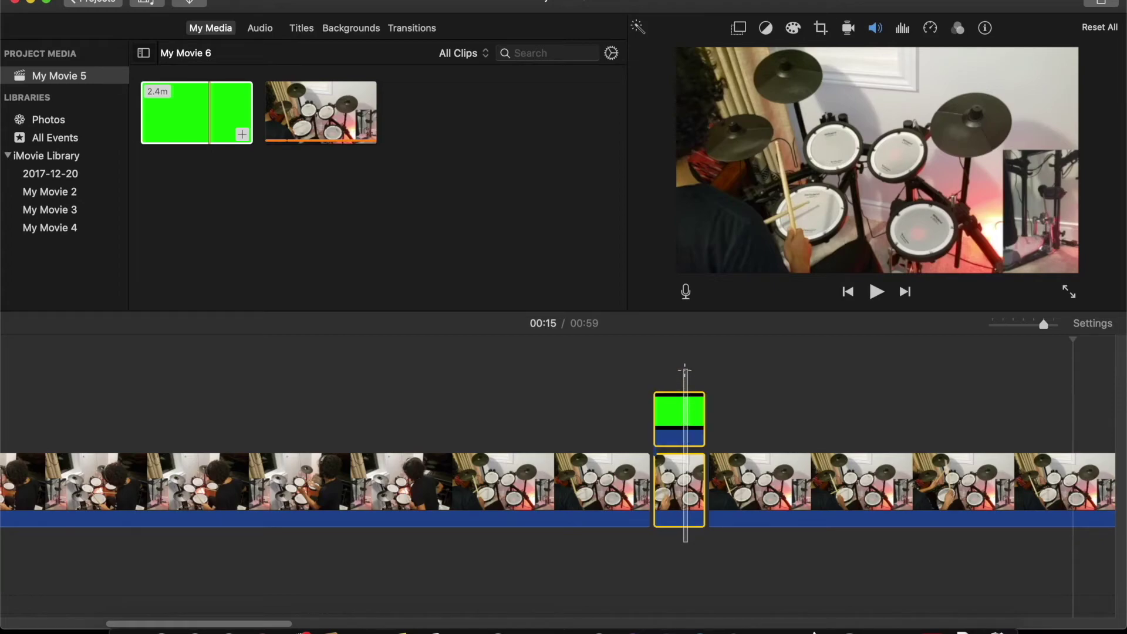
left_click(685, 374)
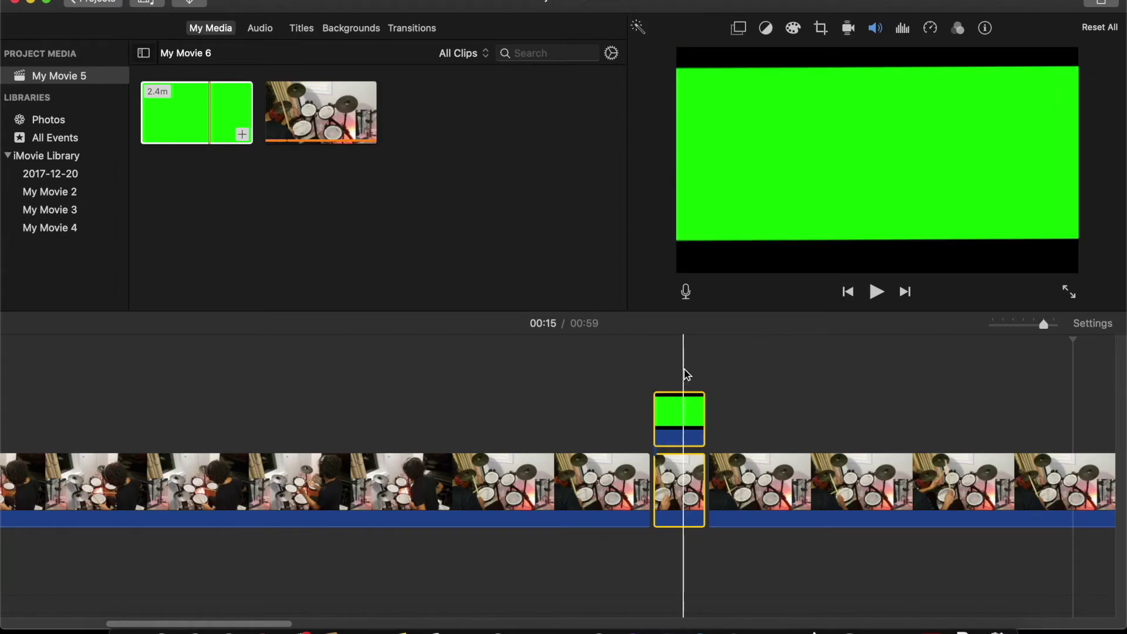
left_click(738, 29)
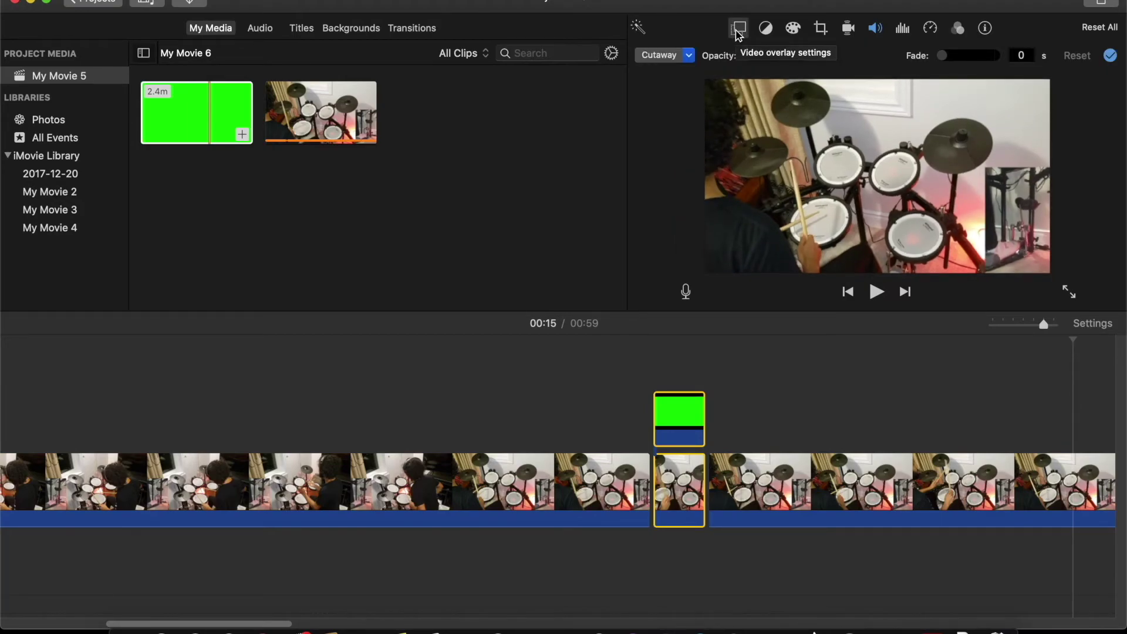
left_click(689, 54)
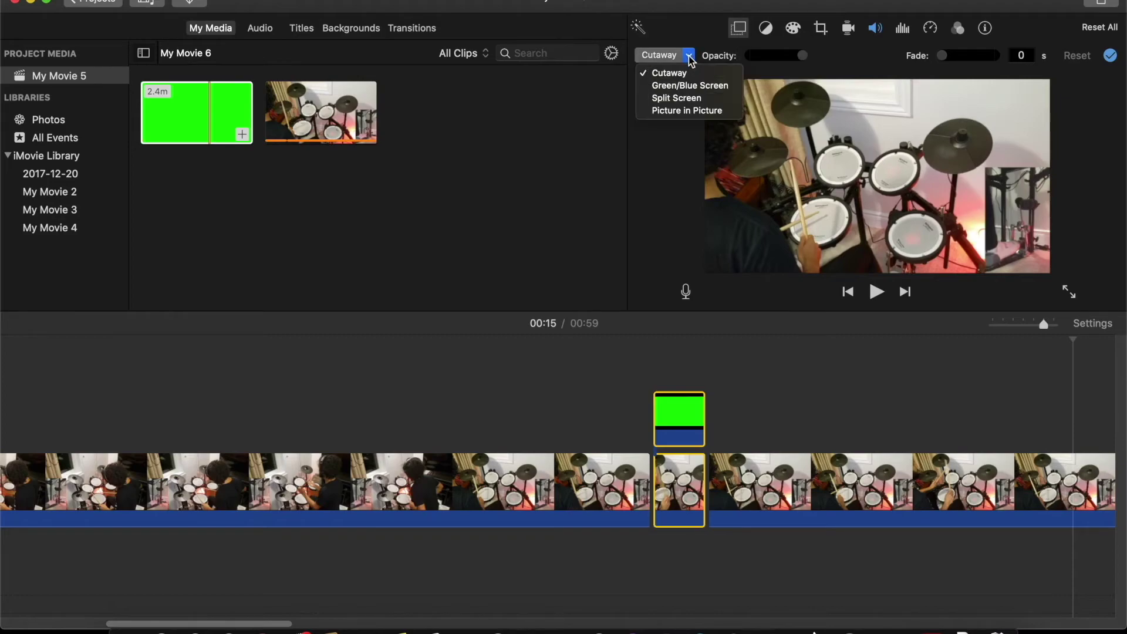
left_click(682, 85)
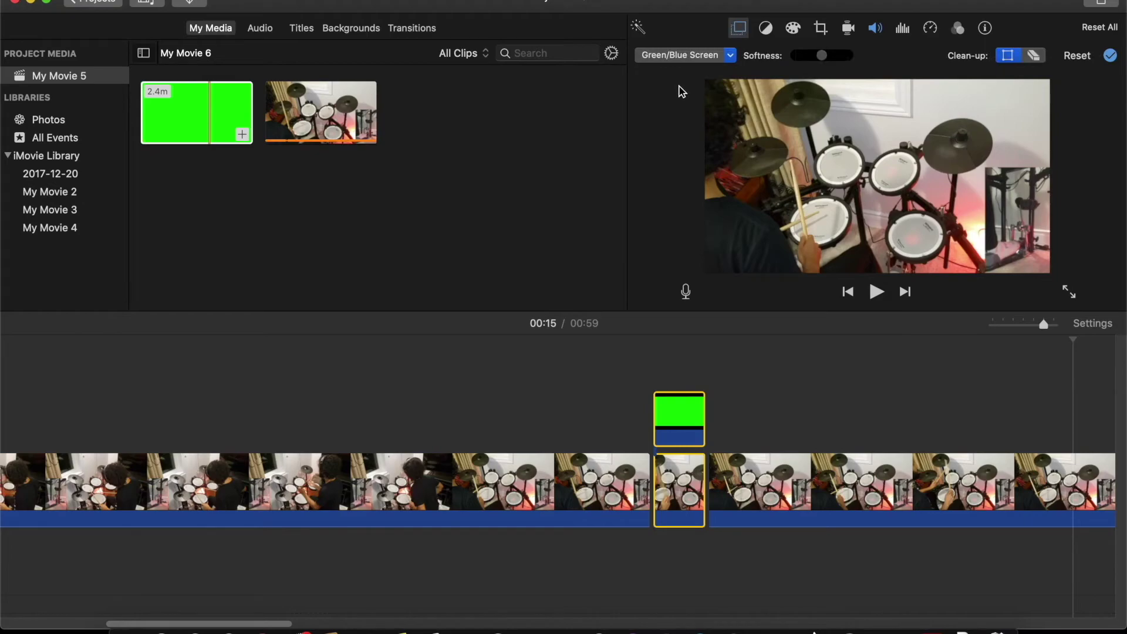
- Play back the section around 00:11 several times to check the shake effect over the drum segment
left_click(614, 423)
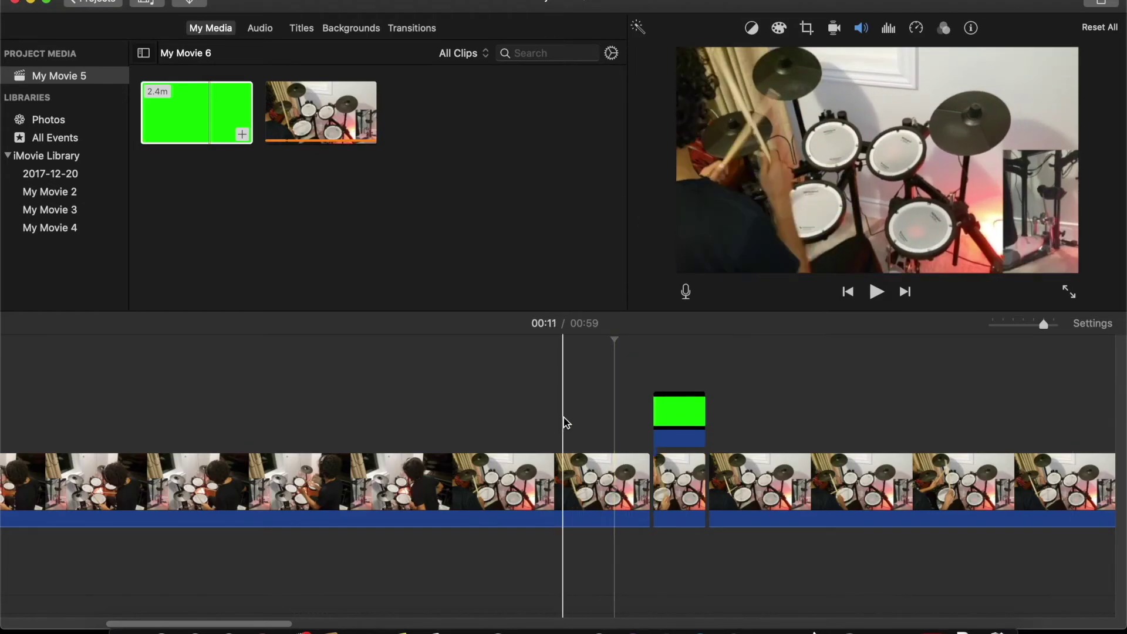
key("space")
key("space")
key("space")
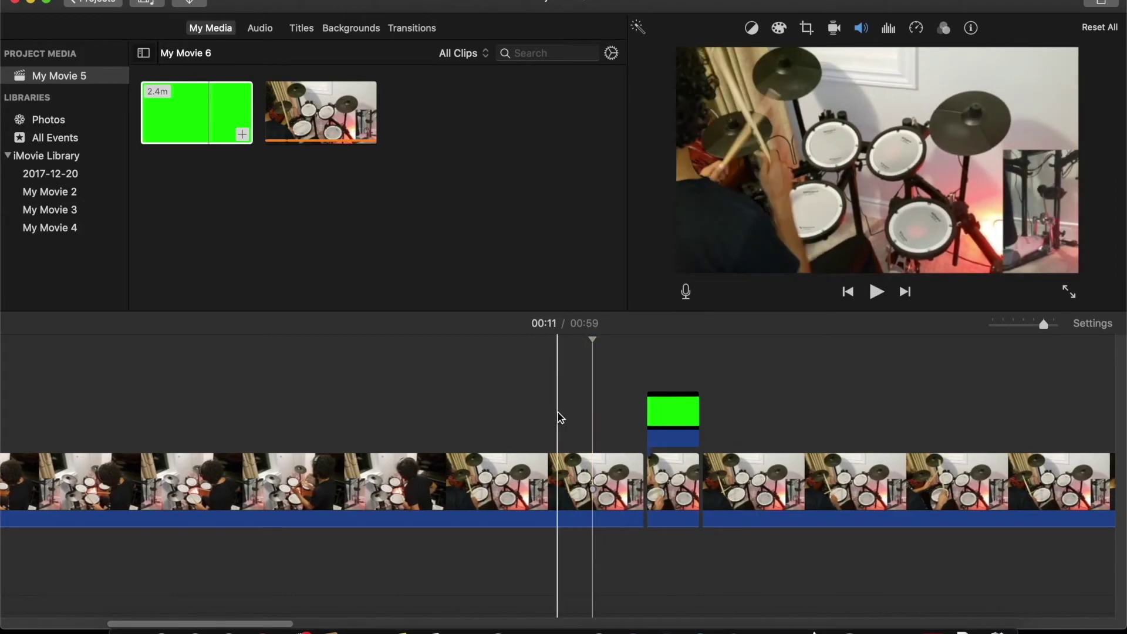
key("space")
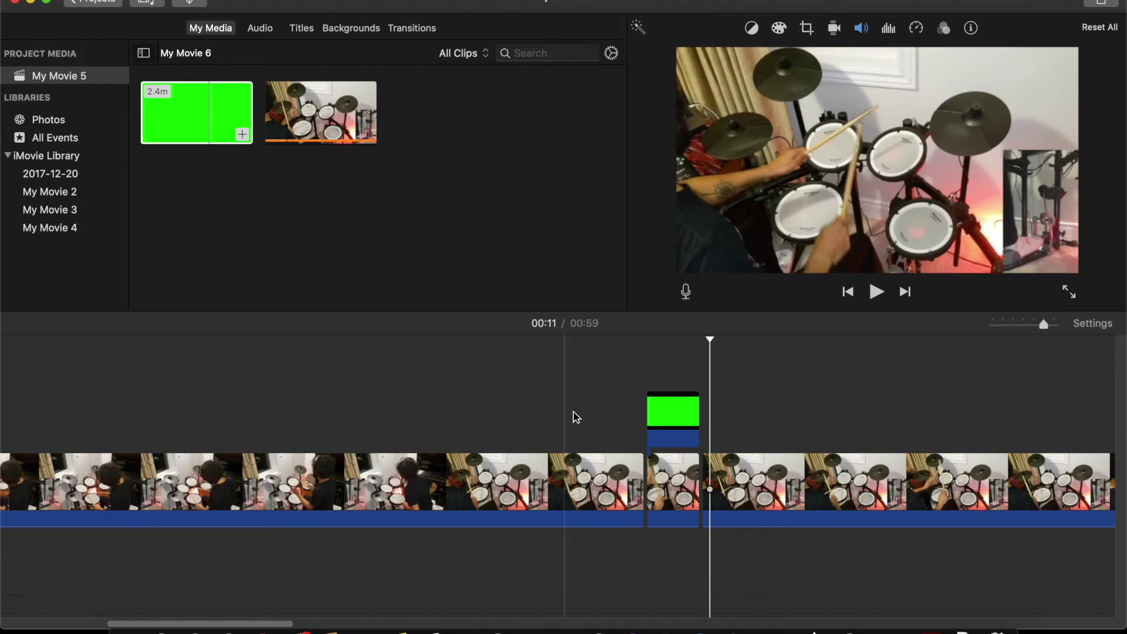
key("space")
key("space")
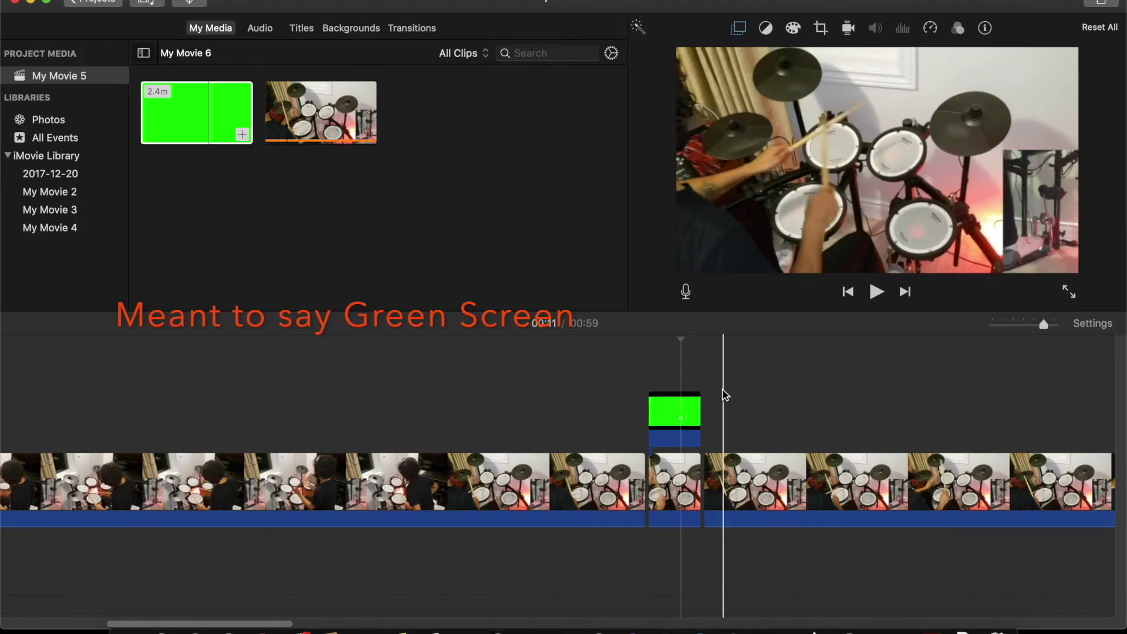
left_click(487, 376)
key("space")
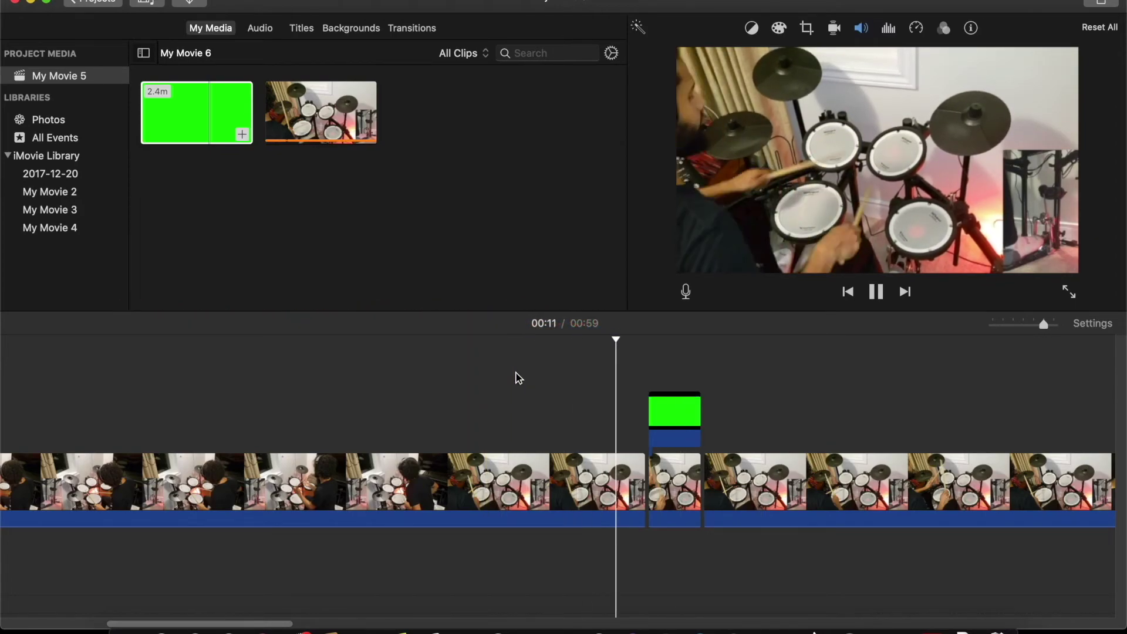
key("space")
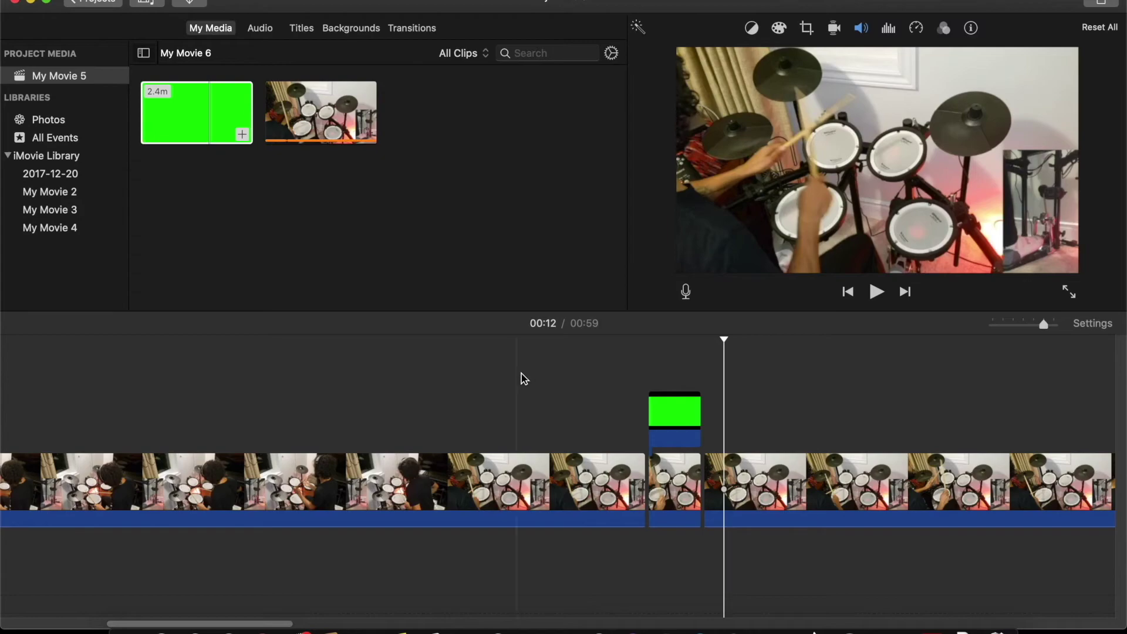
- Apply Crop to Fill to the short drum segment, shrinking the crop frame to leave out the picture's upper and right edges
left_click(661, 470)
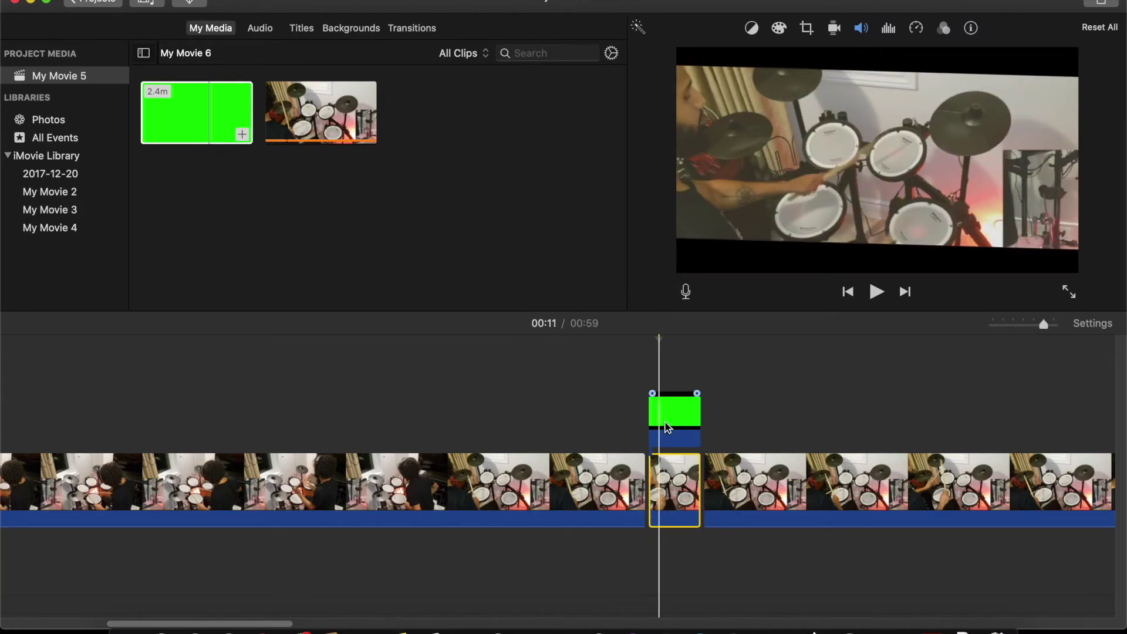
left_click(627, 411)
left_click(664, 484)
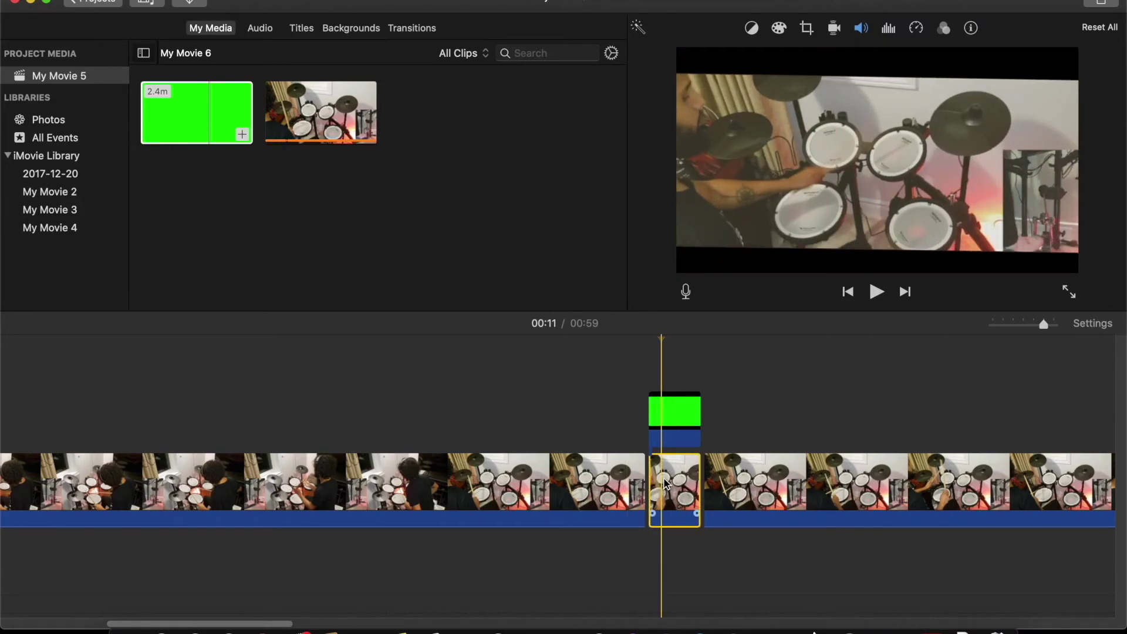
left_click(807, 29)
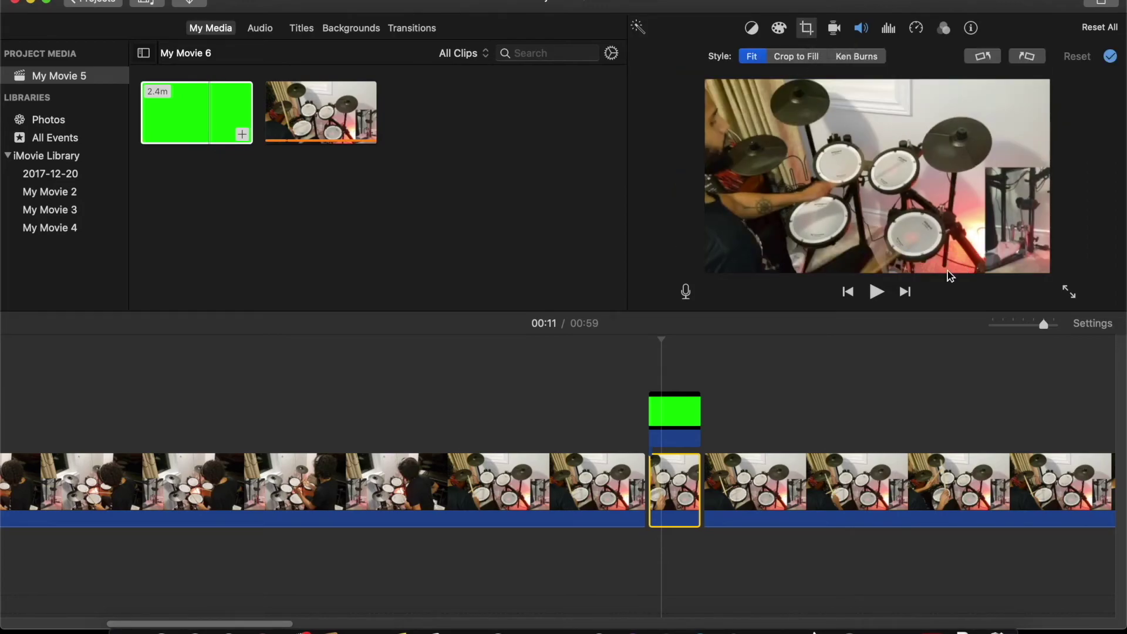
left_click(800, 62)
left_click(857, 56)
left_click(800, 59)
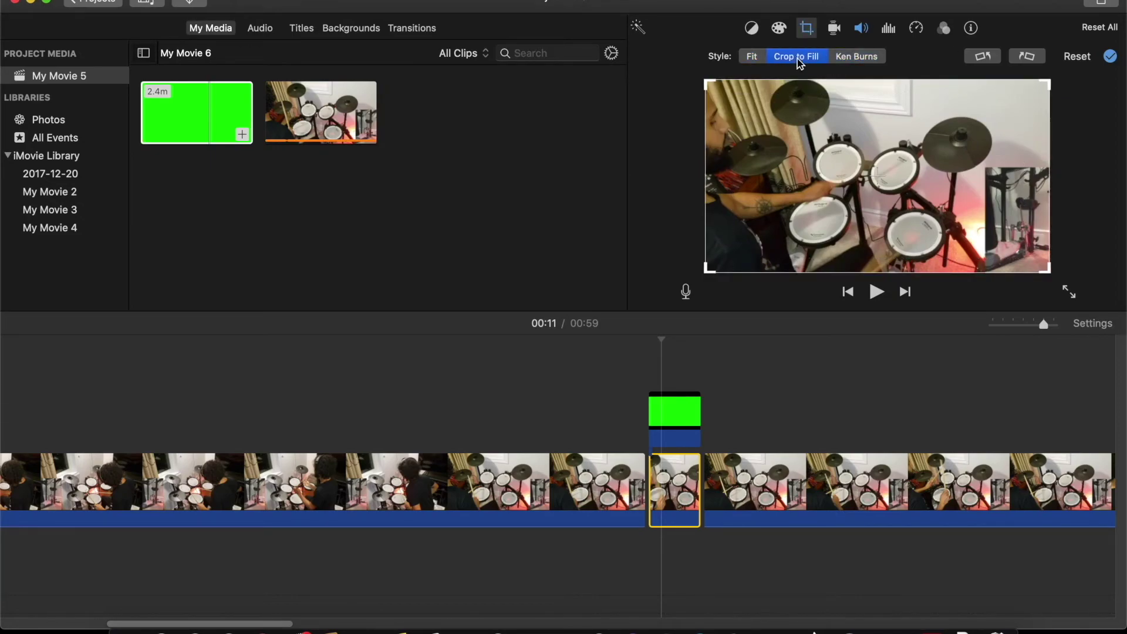
left_click_drag(1044, 98, 997, 92)
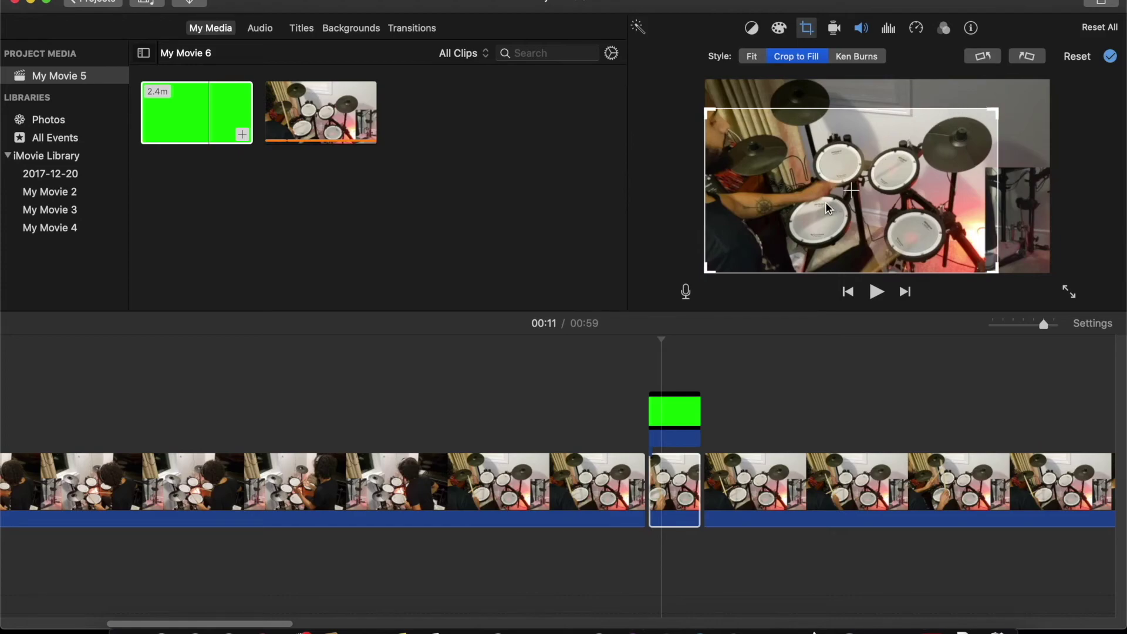
- Split the final all-angles video at two points around 00:14 to isolate a second short drum segment
scroll(775, 355, "right", 5)
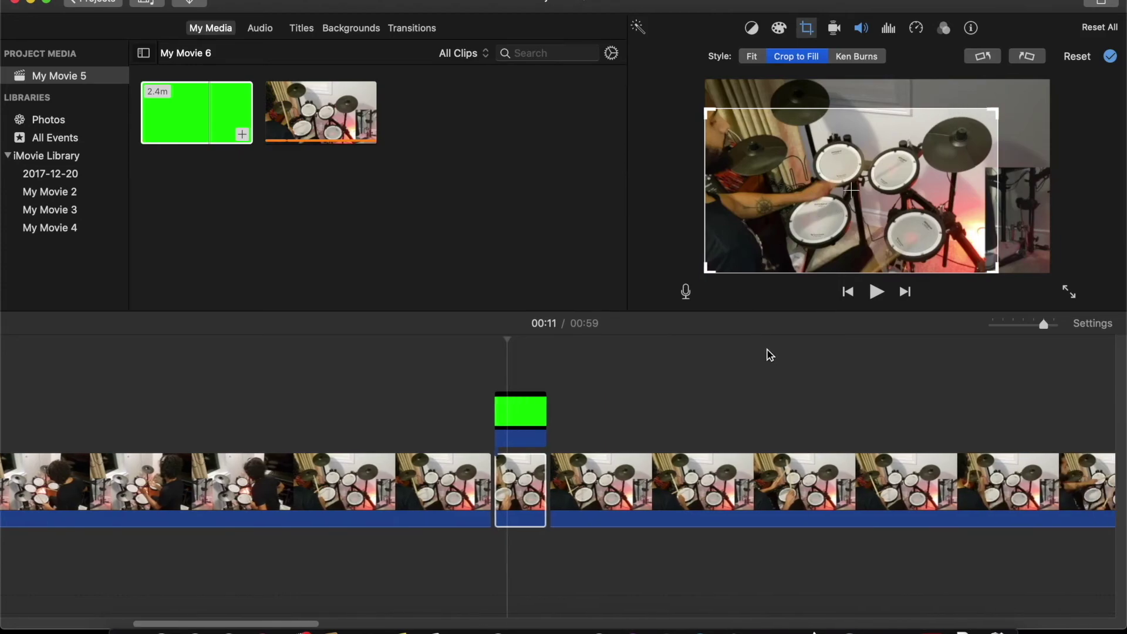
scroll(771, 355, "right", 2)
left_click(663, 360)
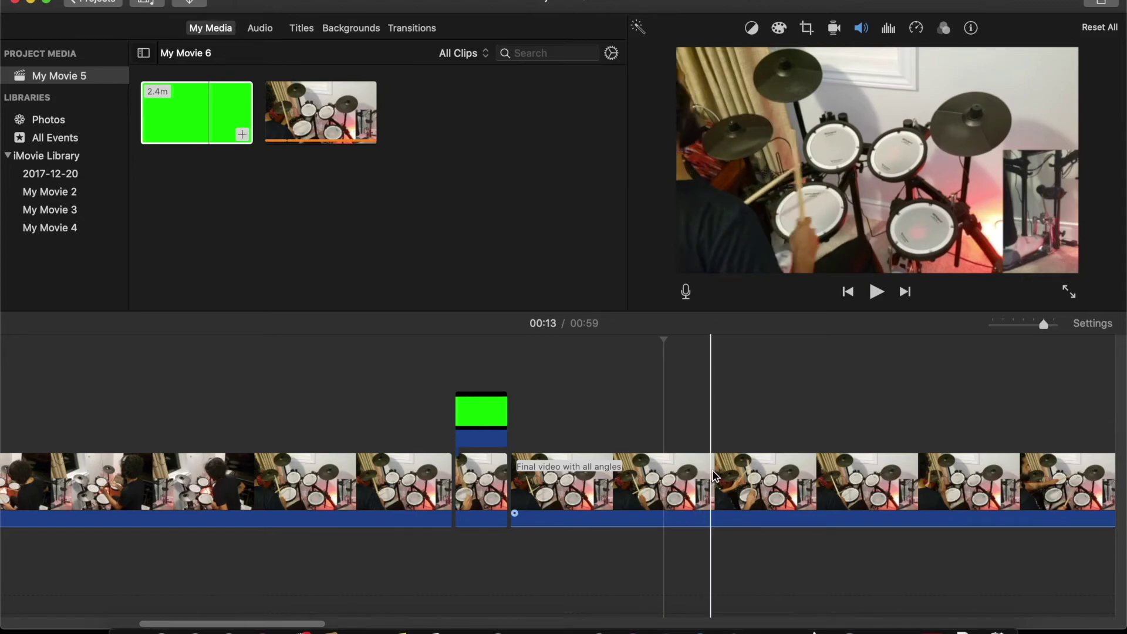
left_click(749, 478)
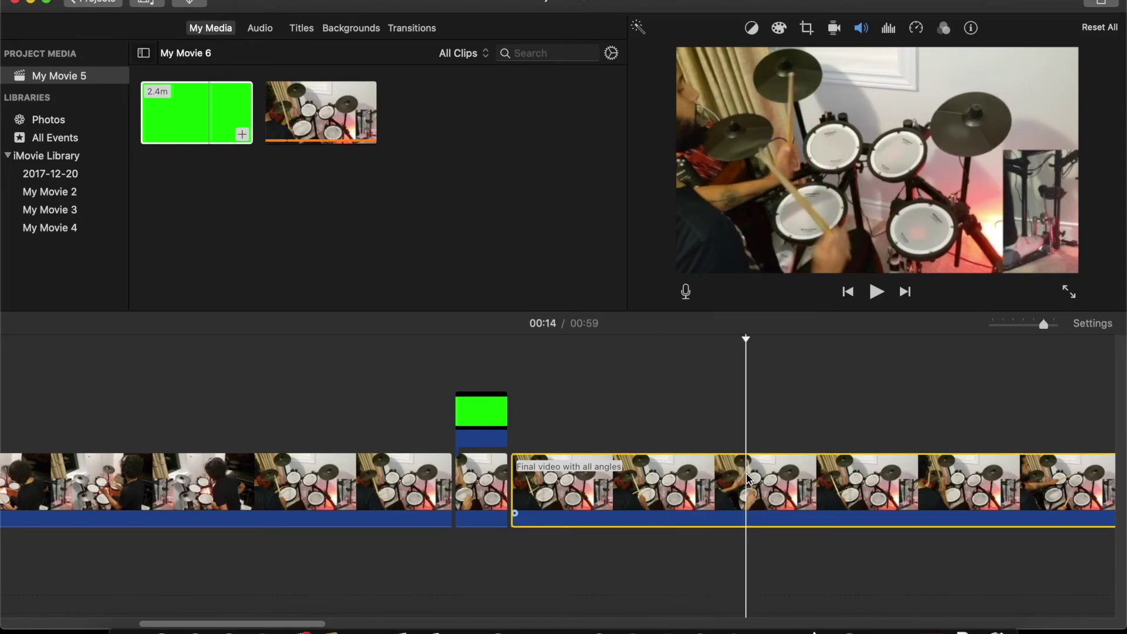
key("super+b")
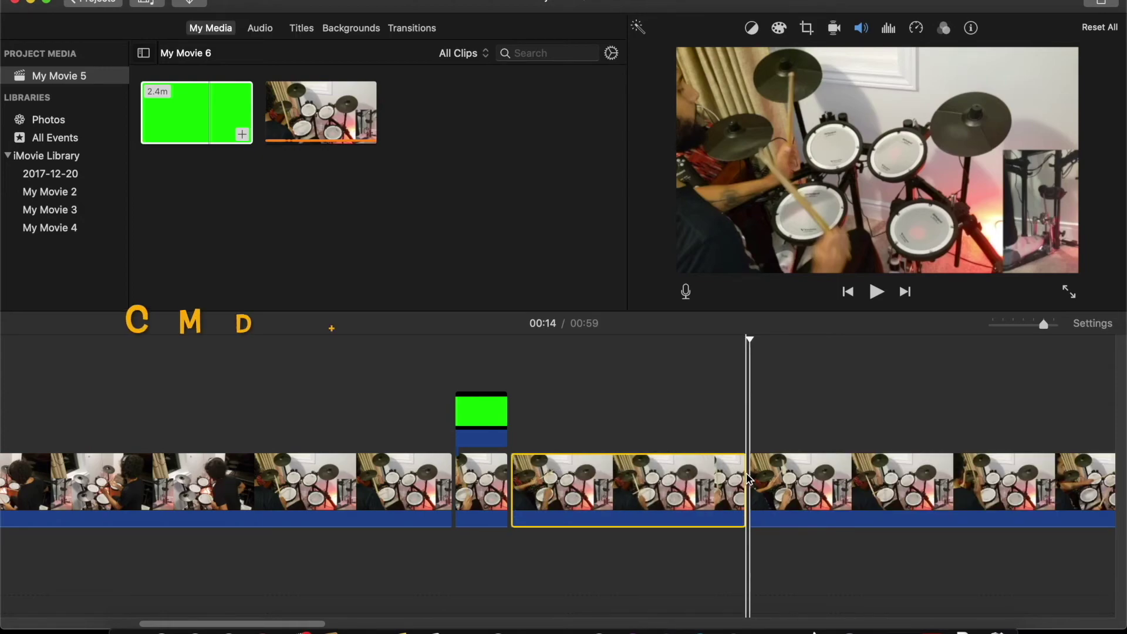
scroll(749, 479, "right", 2)
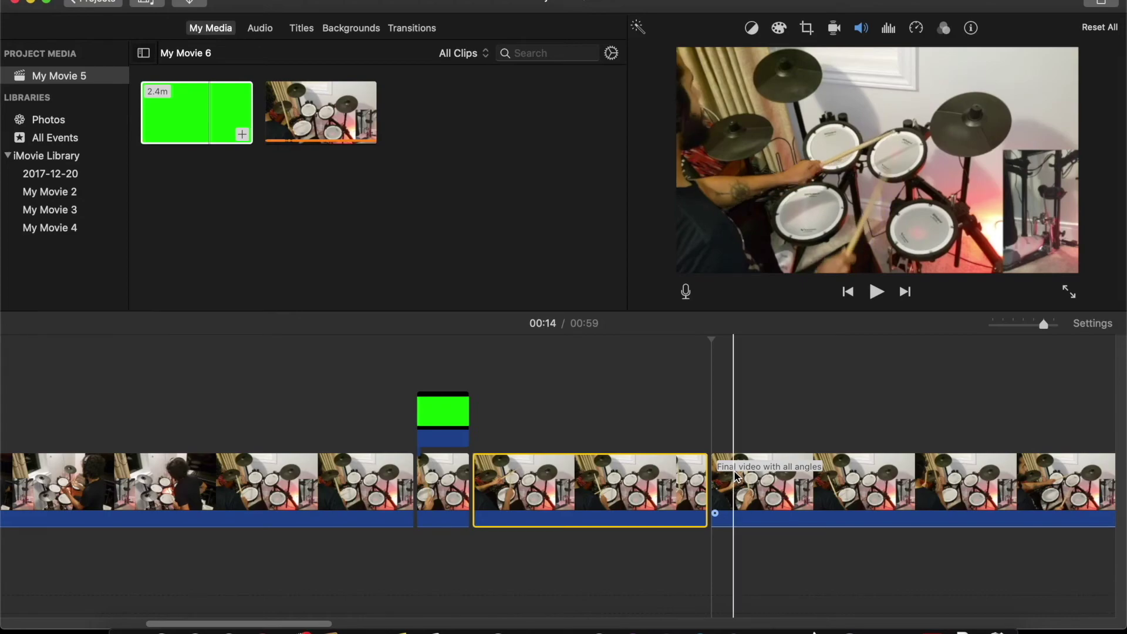
left_click(751, 476)
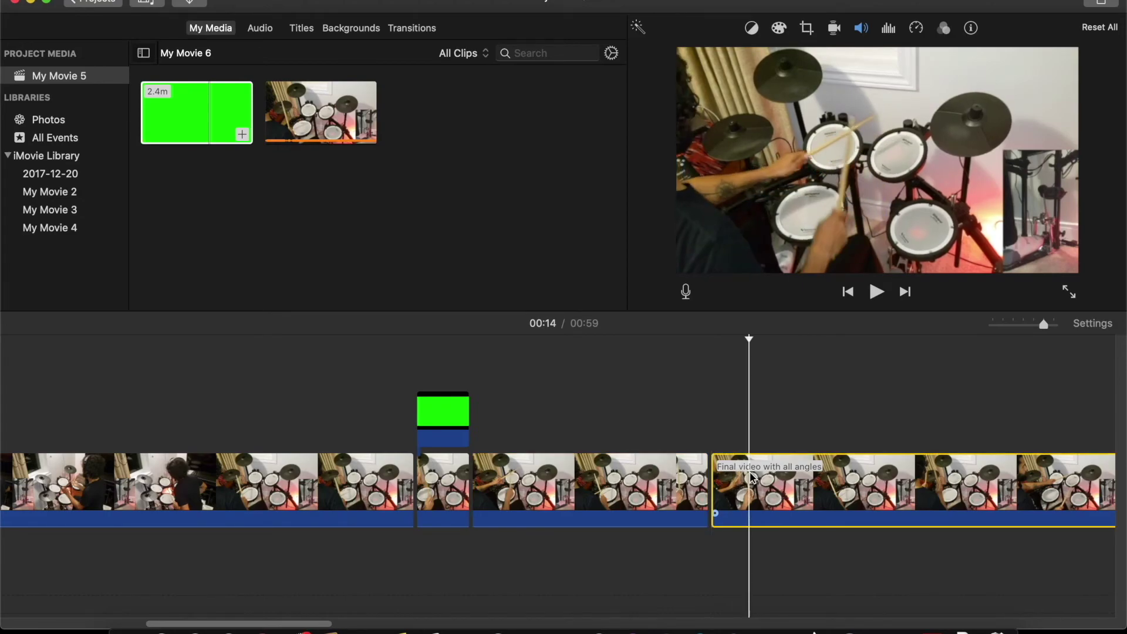
key("super+b")
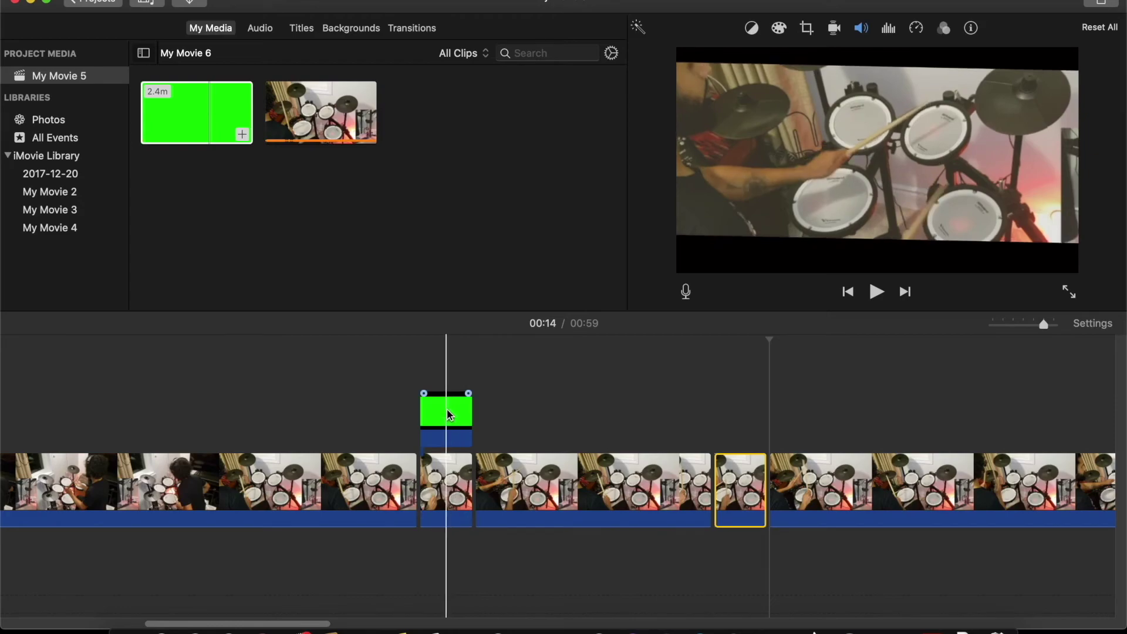
- Copy the green-screen clip from the first segment, paste it above the second short drum segment around 00:14, and extend its end to match
left_click(448, 415)
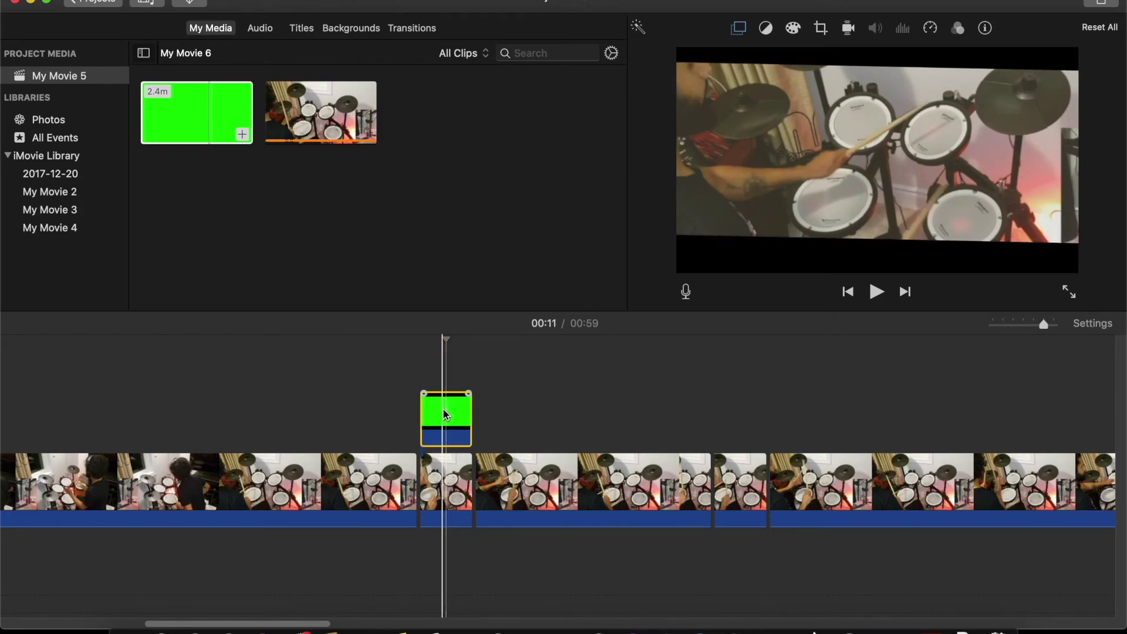
right_click(444, 409)
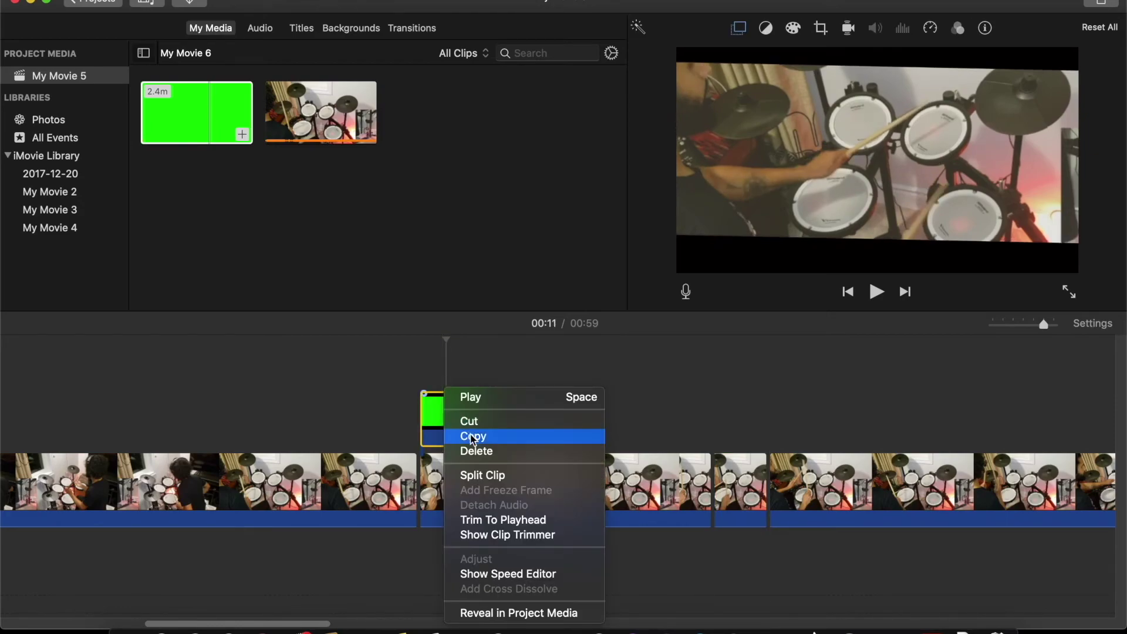
left_click(435, 420)
key("super+c")
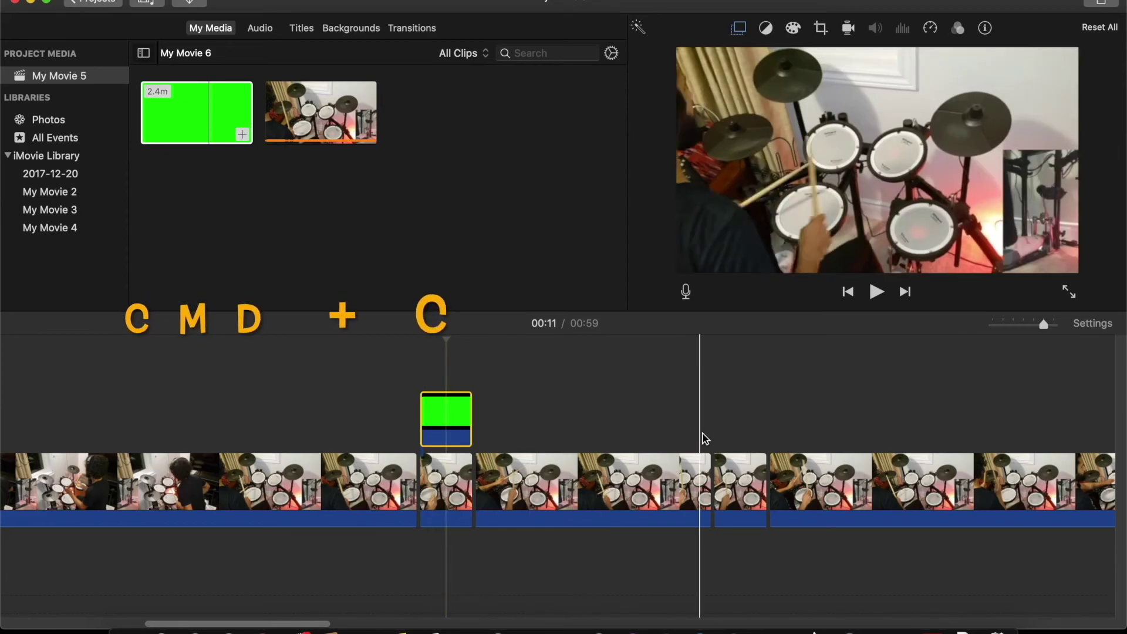
left_click(715, 433)
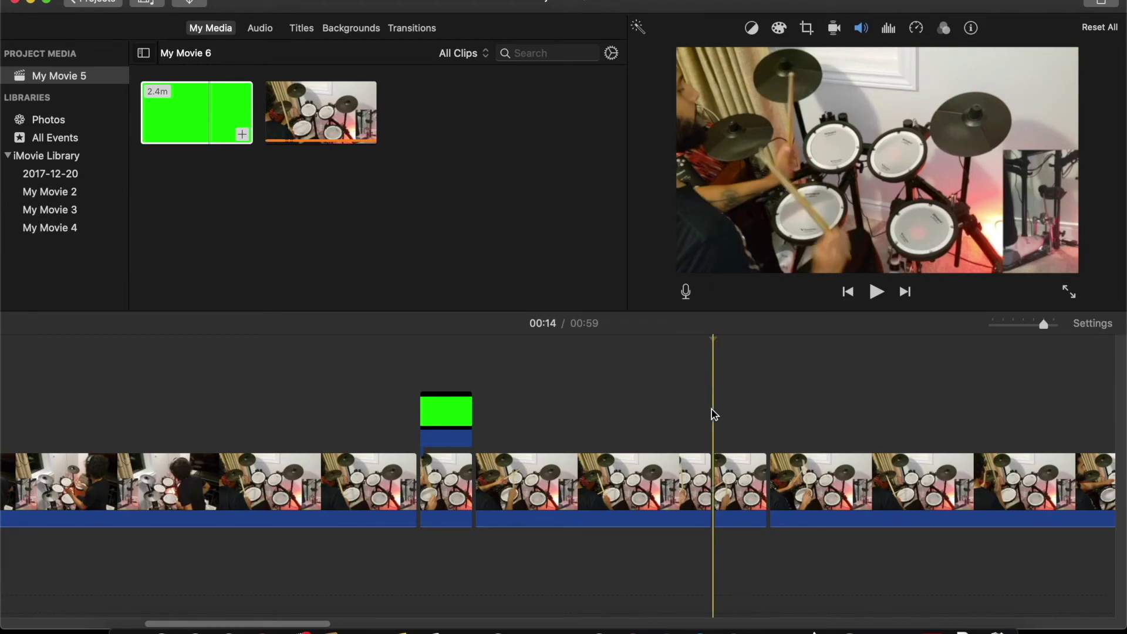
key("super+v")
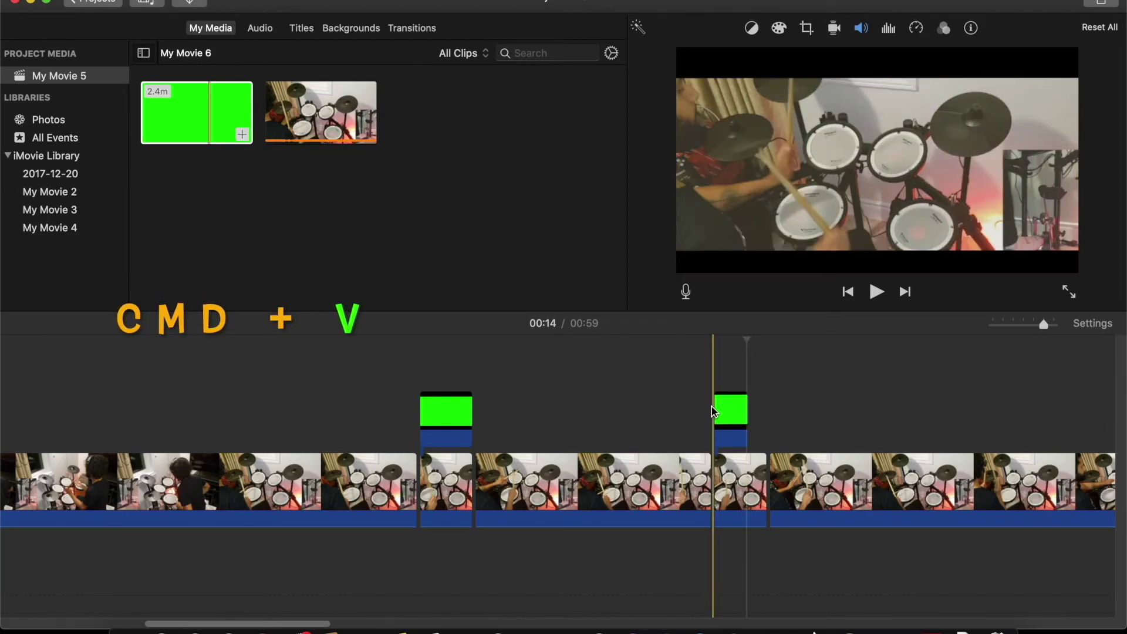
left_click(747, 409)
left_click_drag(746, 409, 764, 410)
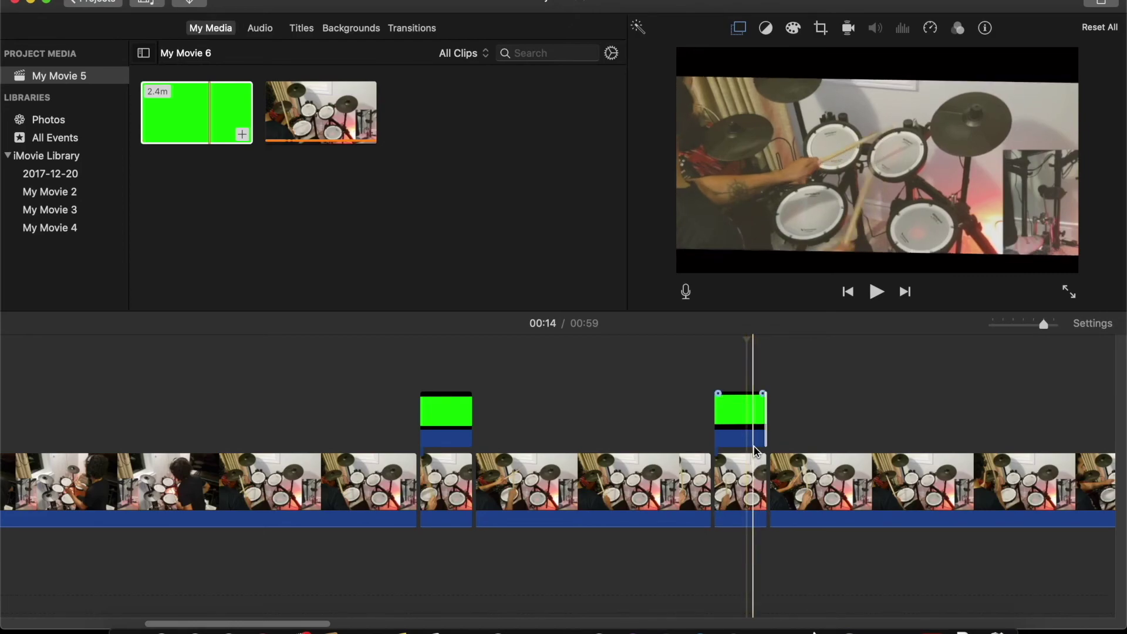
- Split the final all-angles video around 00:16 and 00:17 to isolate a third short drum segment
scroll(754, 447, "right", 3)
scroll(754, 446, "right", 4)
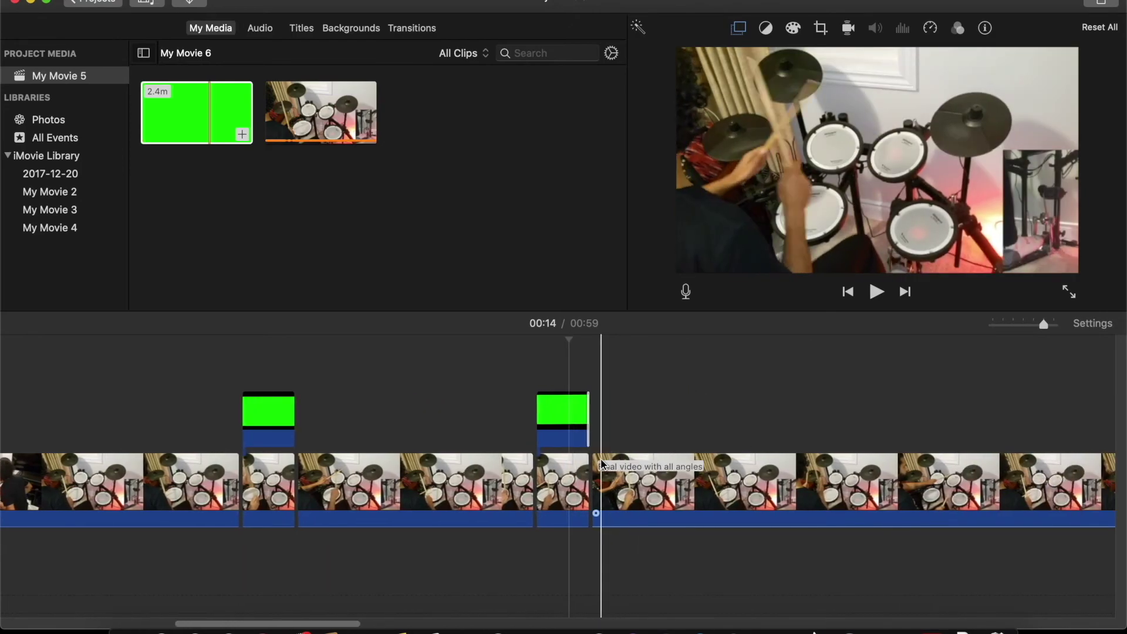
scroll(801, 458, "right", 3)
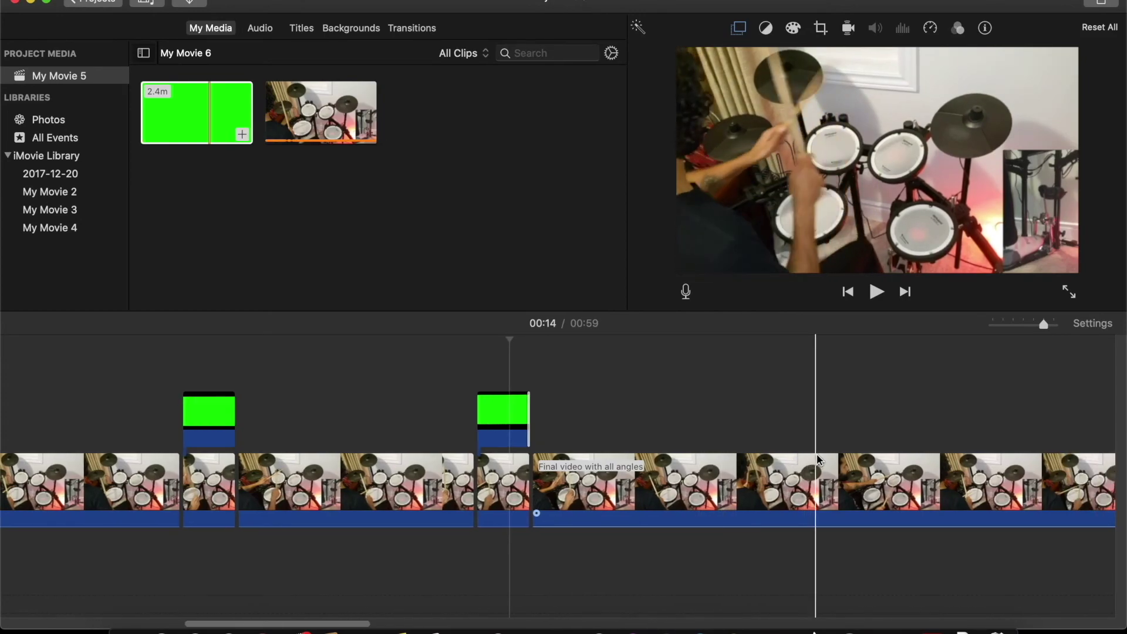
left_click(771, 457)
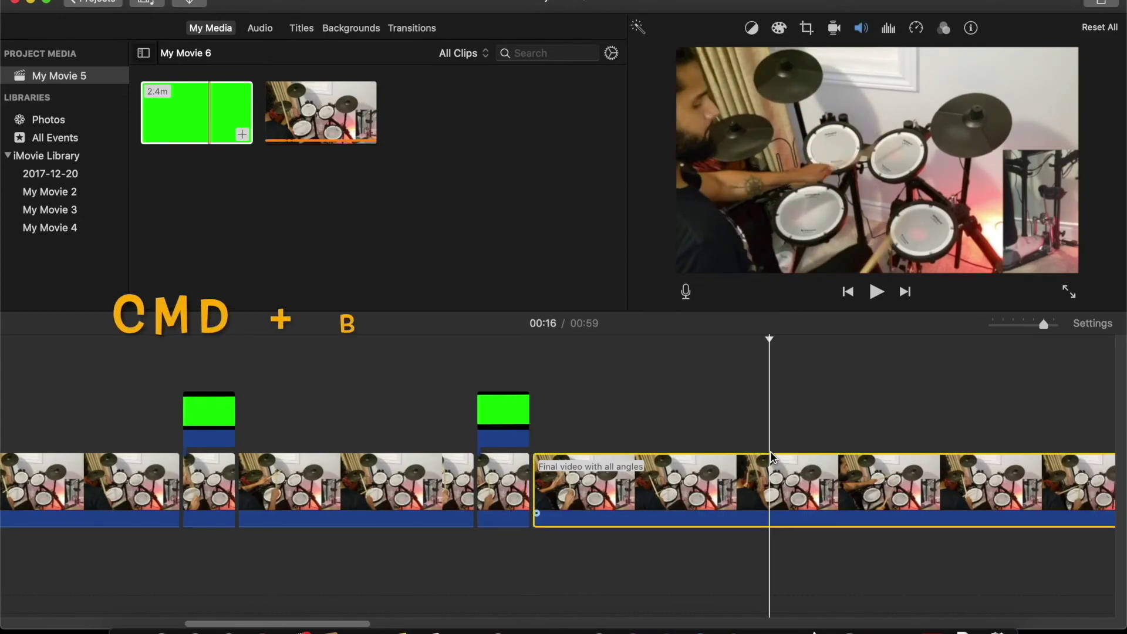
key("super+b")
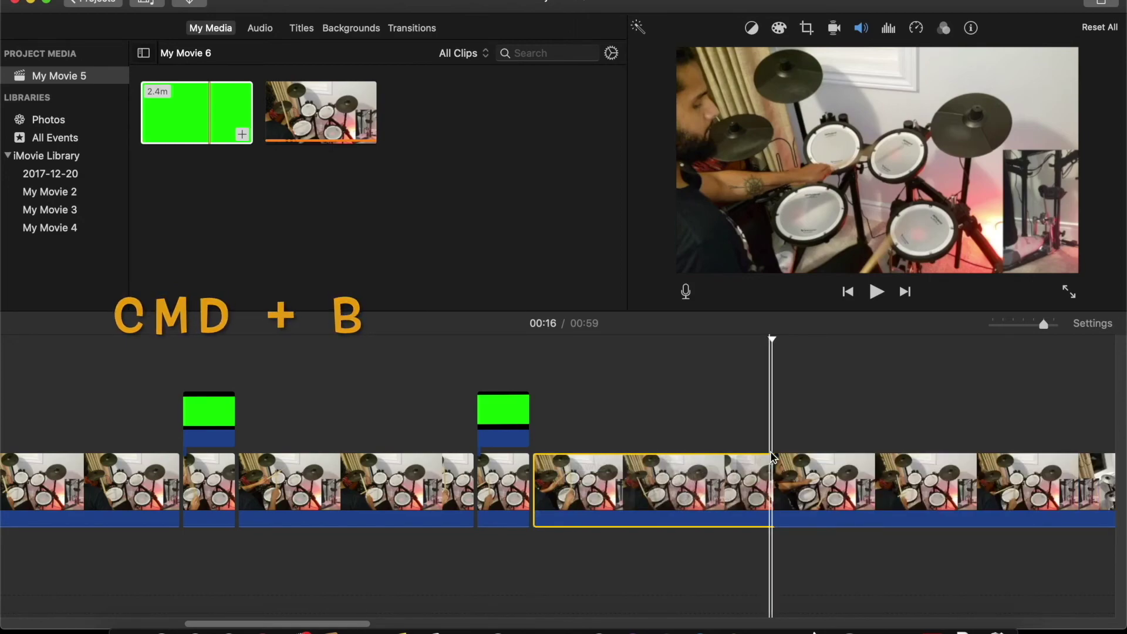
left_click(821, 464)
key("super+b")
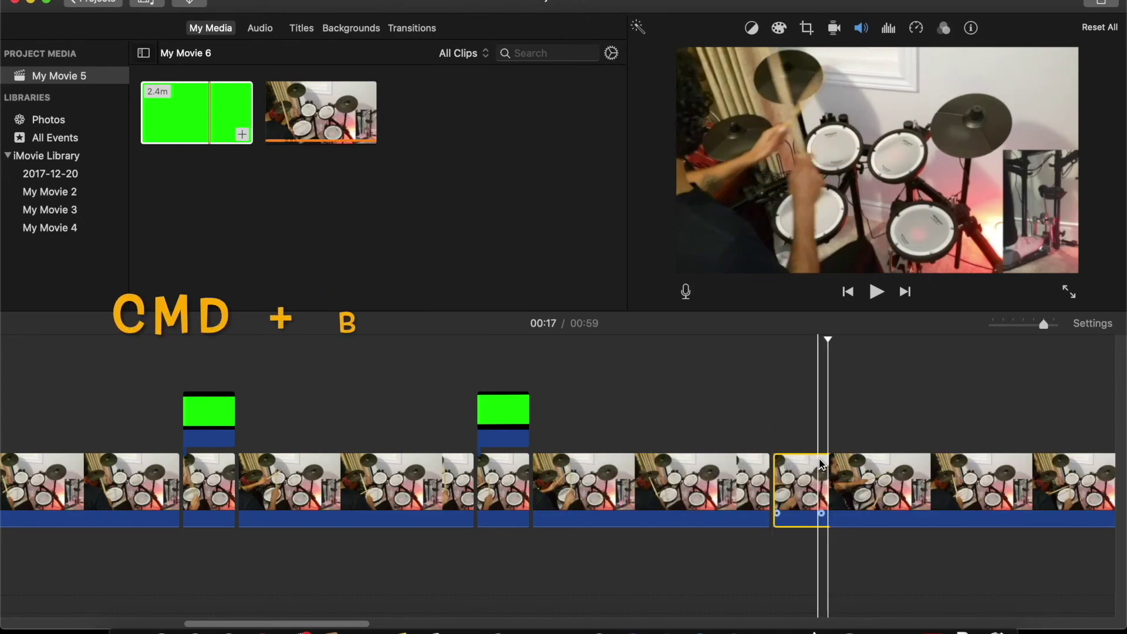
- Paste the green-screen clip above the third short drum segment and extend its end to match the segment
left_click(522, 416)
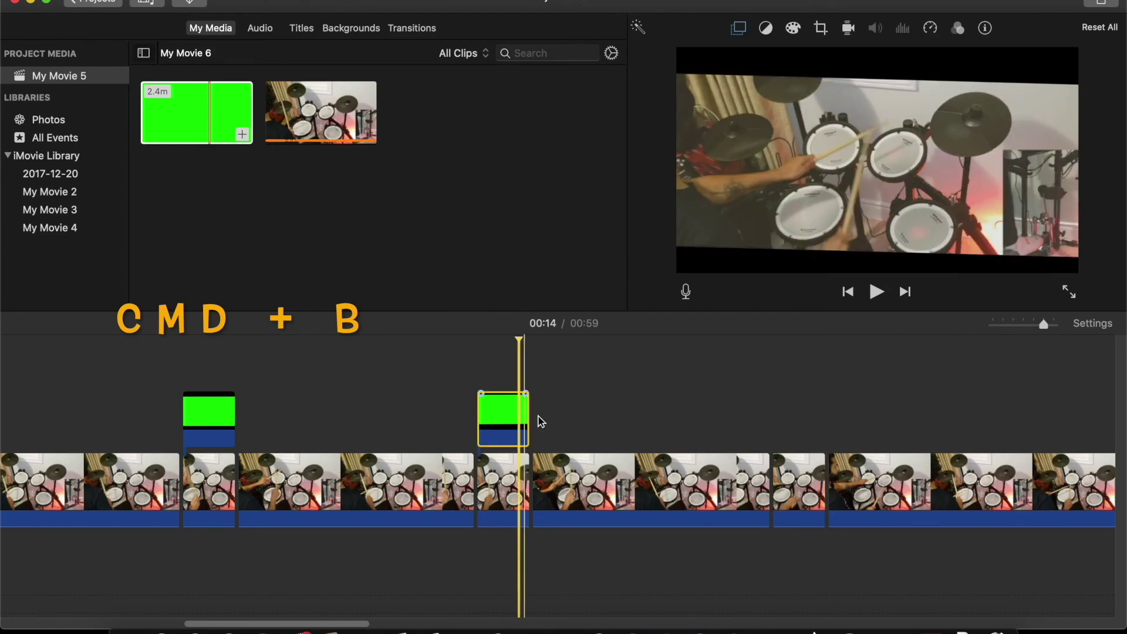
key("super+v")
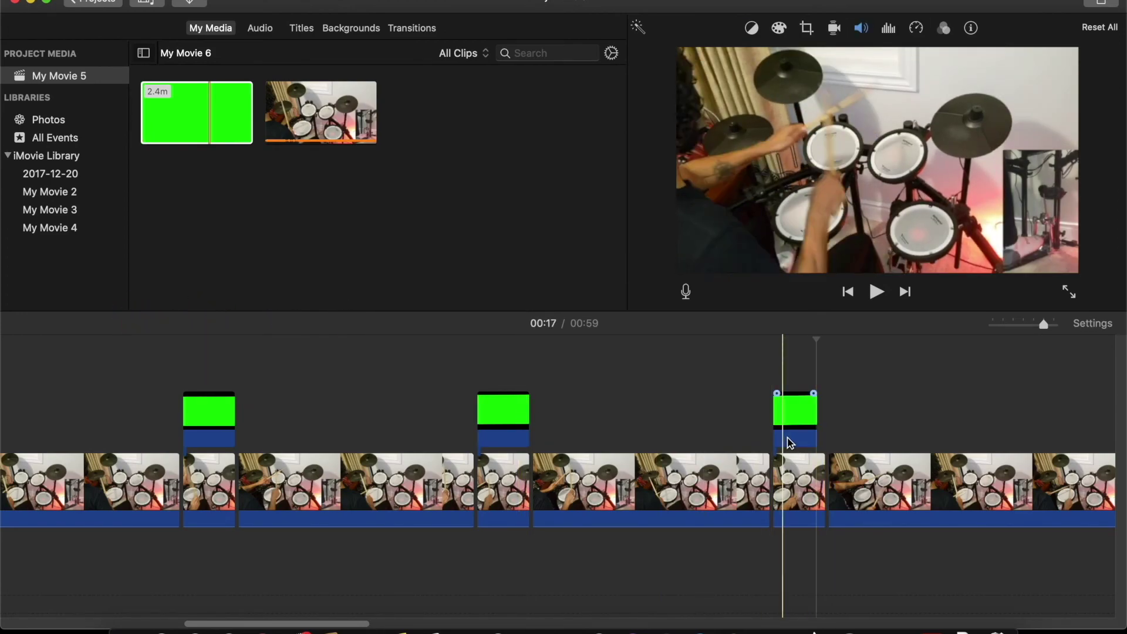
left_click_drag(816, 411, 825, 415)
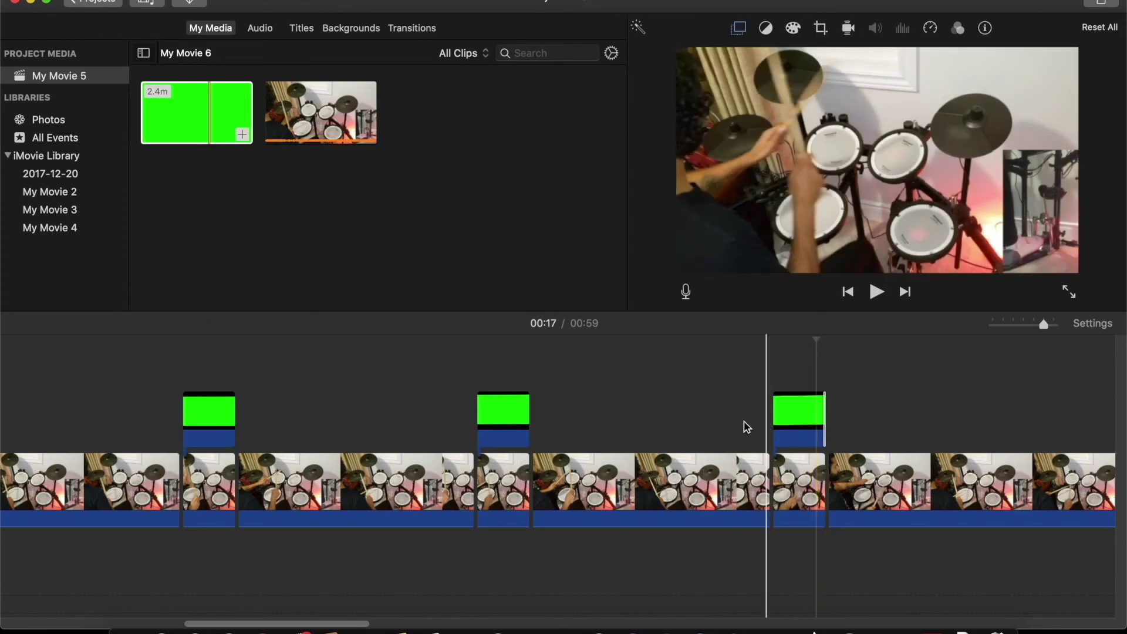
- Check the video overlay settings of the first short drum segment and its green-screen clip
left_click(215, 414)
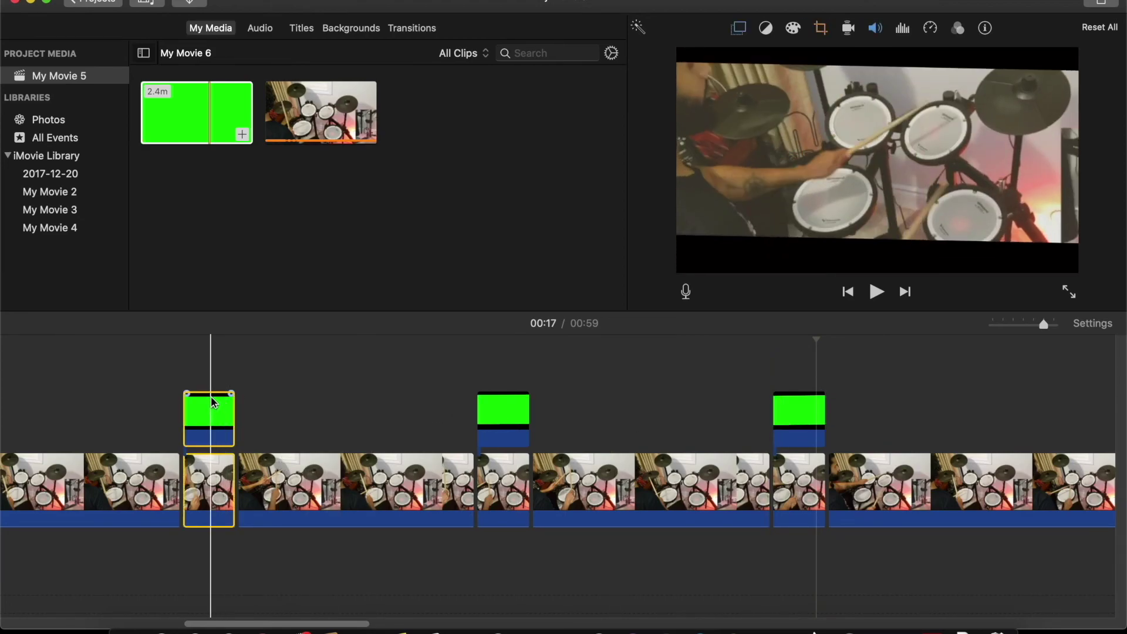
left_click(739, 29)
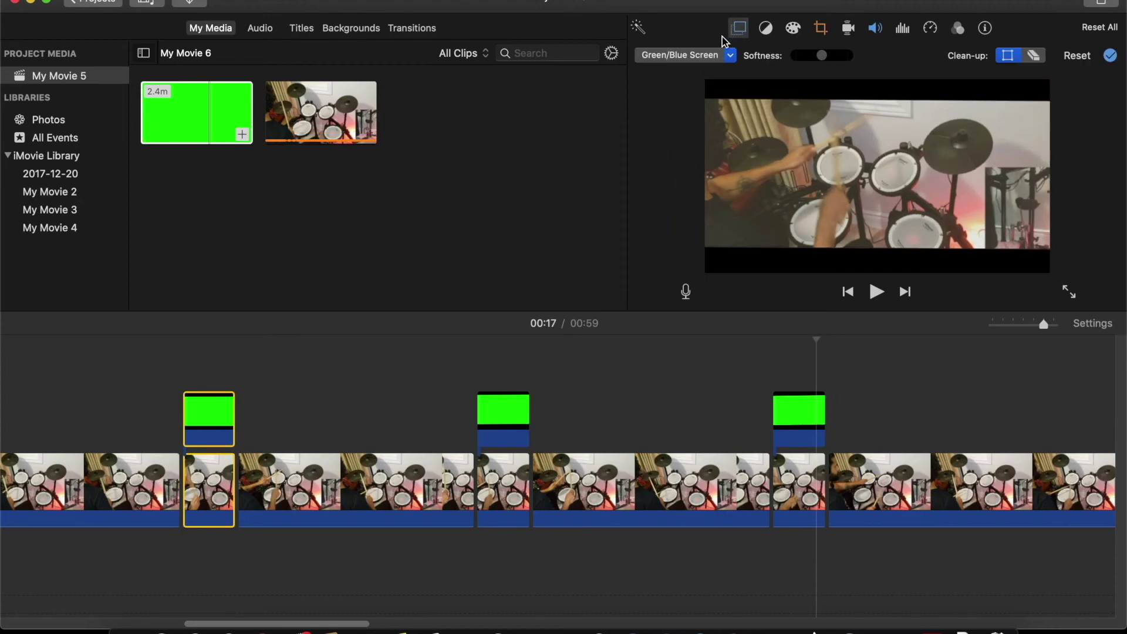
left_click(707, 56)
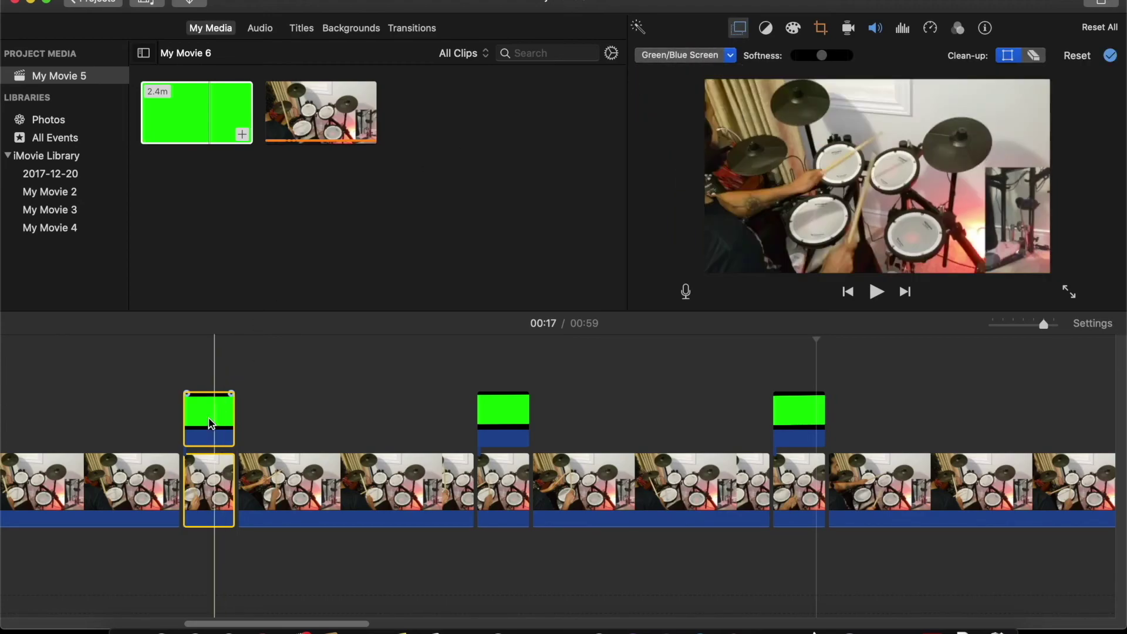
left_click(204, 558)
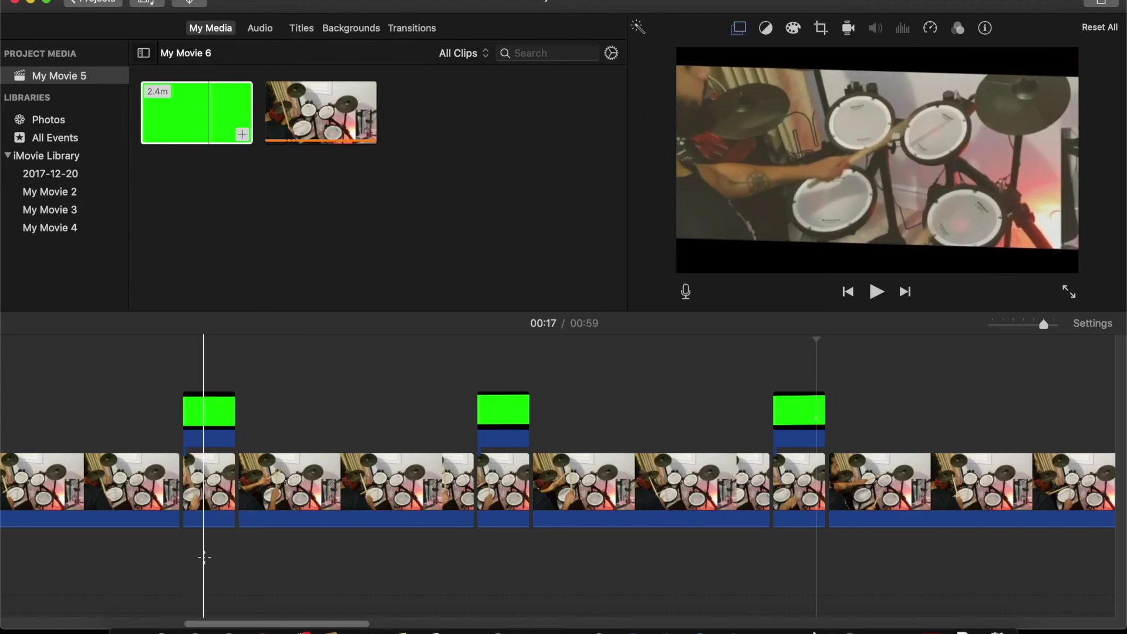
- Try to copy the adjustments of the first drum segment and its green-screen clip onto the second and third pairs
left_click(209, 487)
left_click(209, 414, "super")
key("super+c")
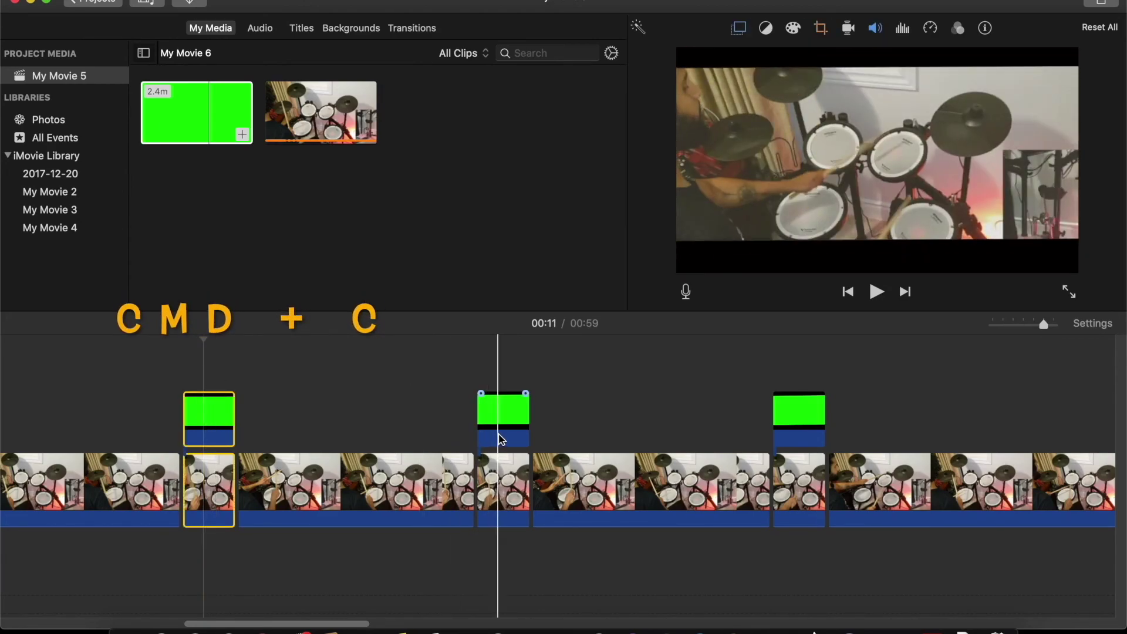
left_click(493, 554)
left_click(503, 488)
left_click(506, 417, "super")
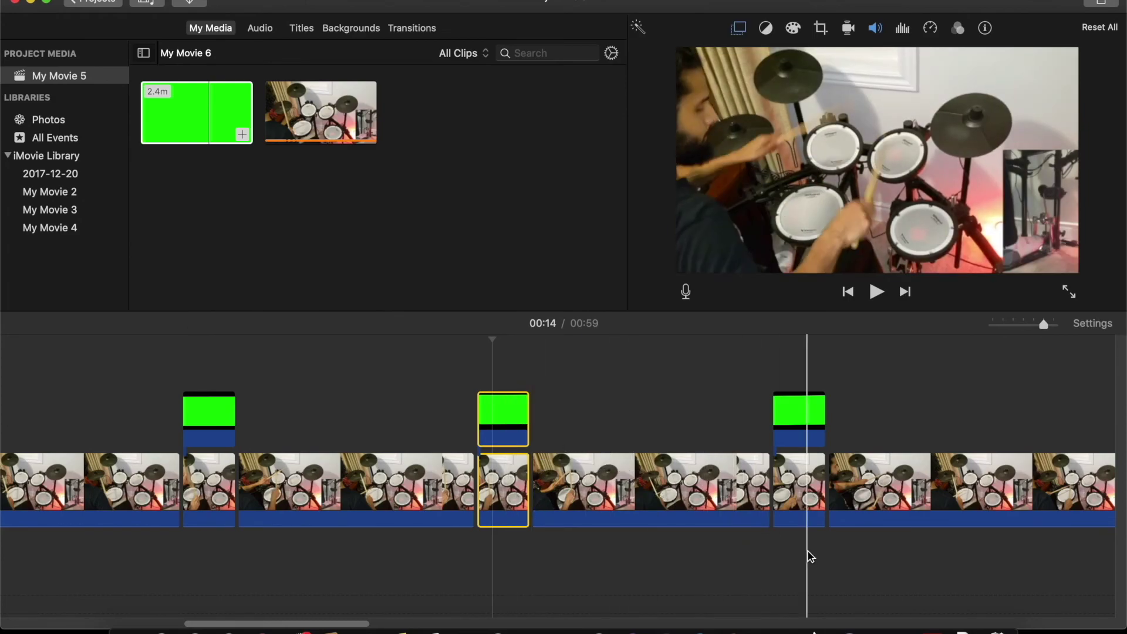
left_click_drag(794, 552, 799, 421)
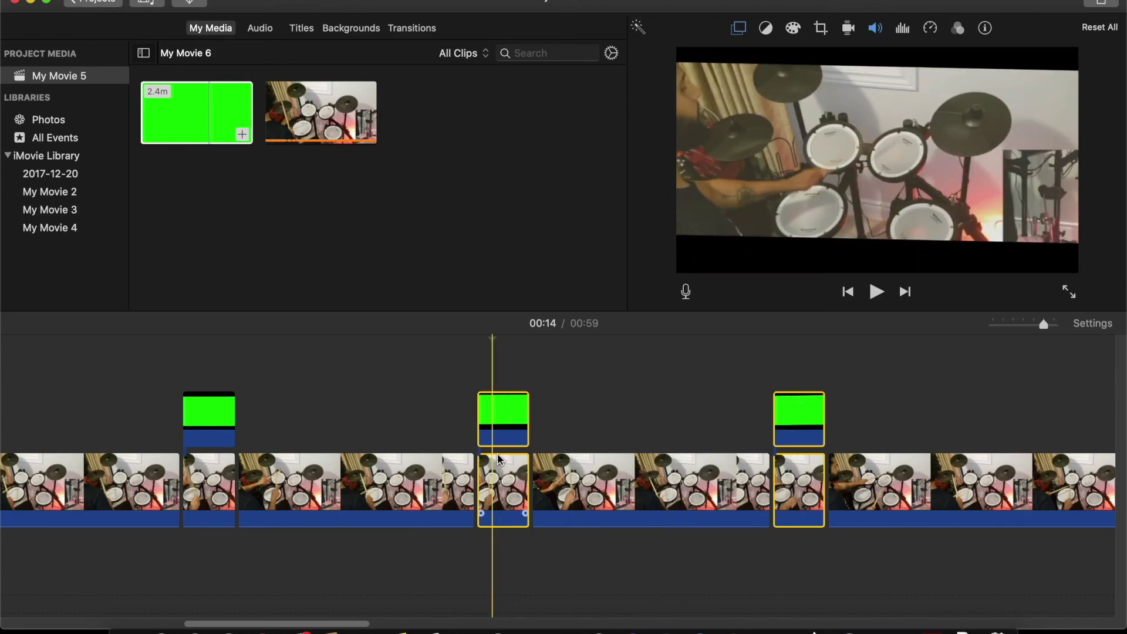
key("alt+super+v")
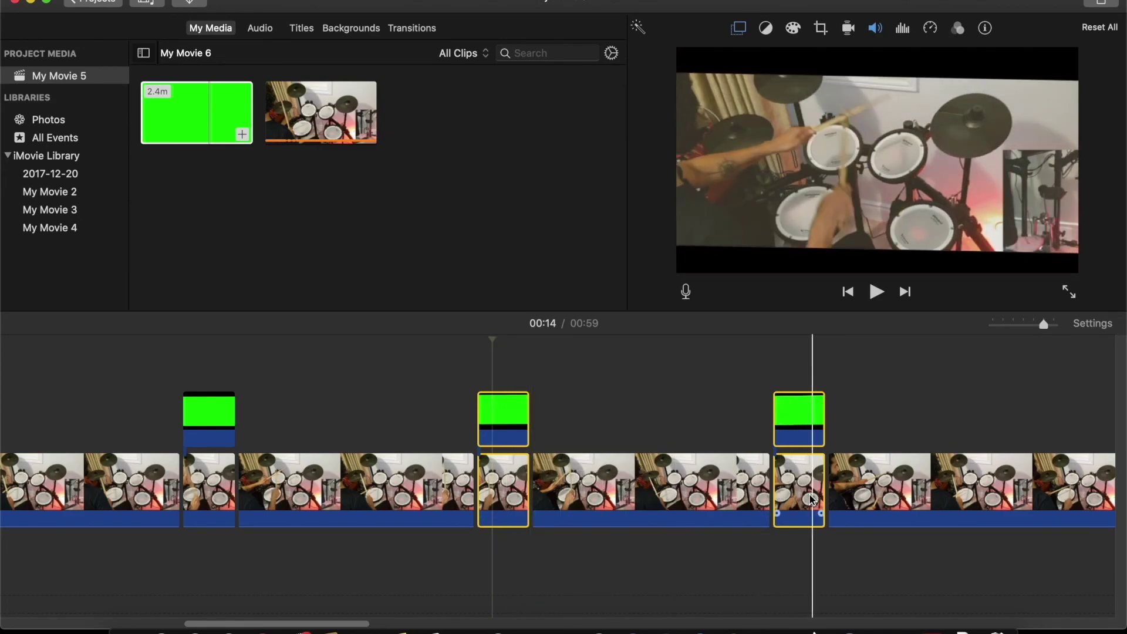
- Copy only the first short drum segment and paste its Crop to Fill adjustment onto the second and third short drum segments
left_click(218, 488)
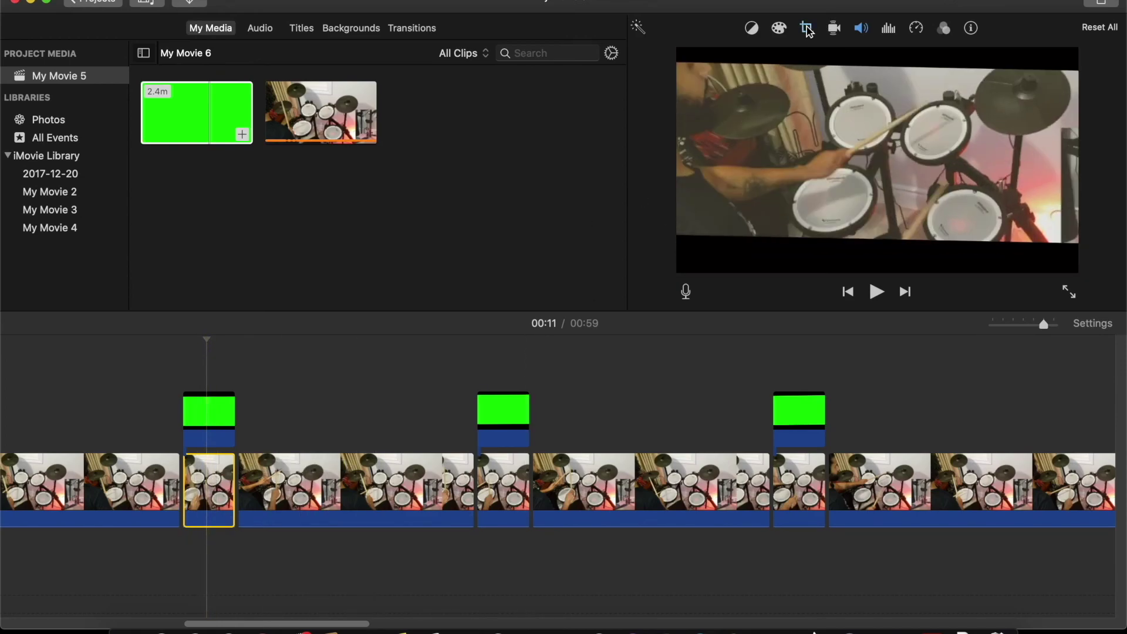
left_click(806, 29)
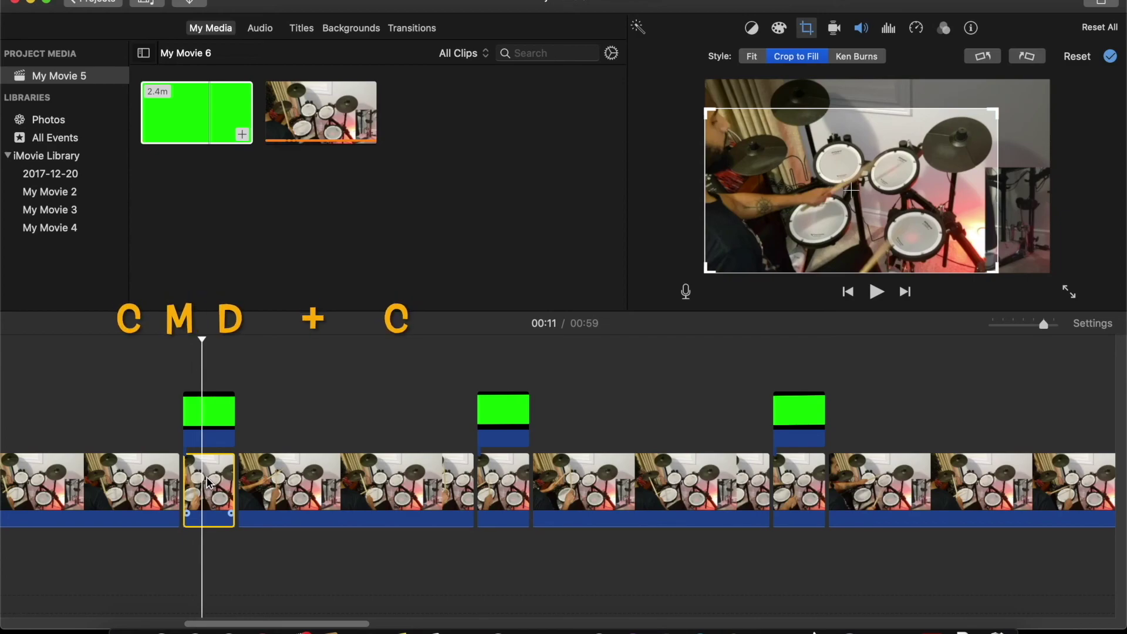
left_click(503, 485)
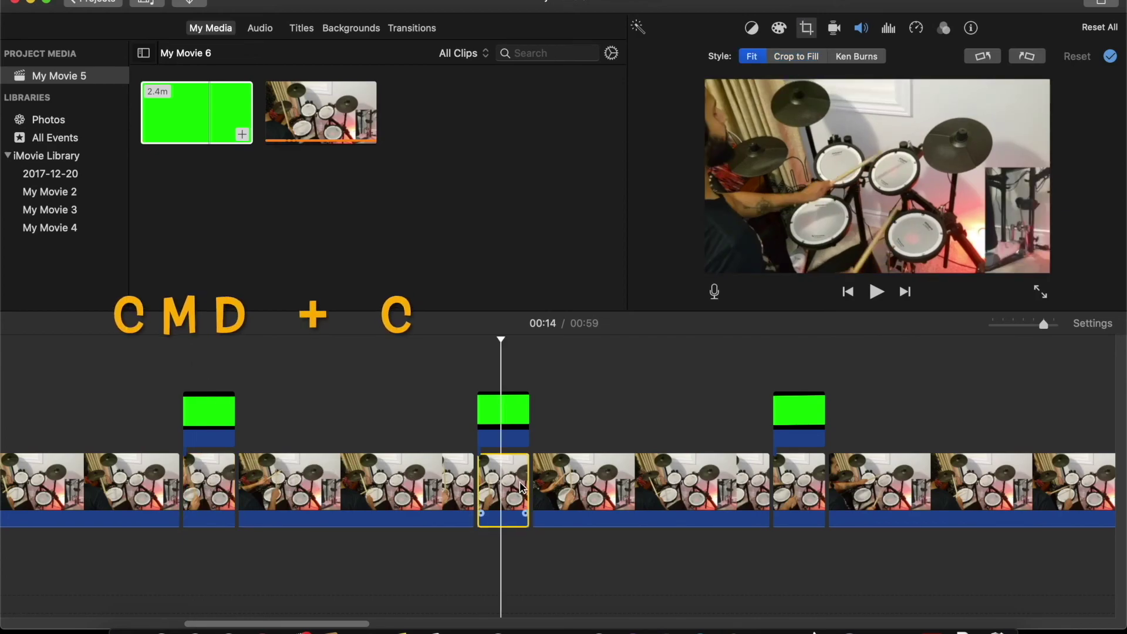
left_click(802, 482, "super")
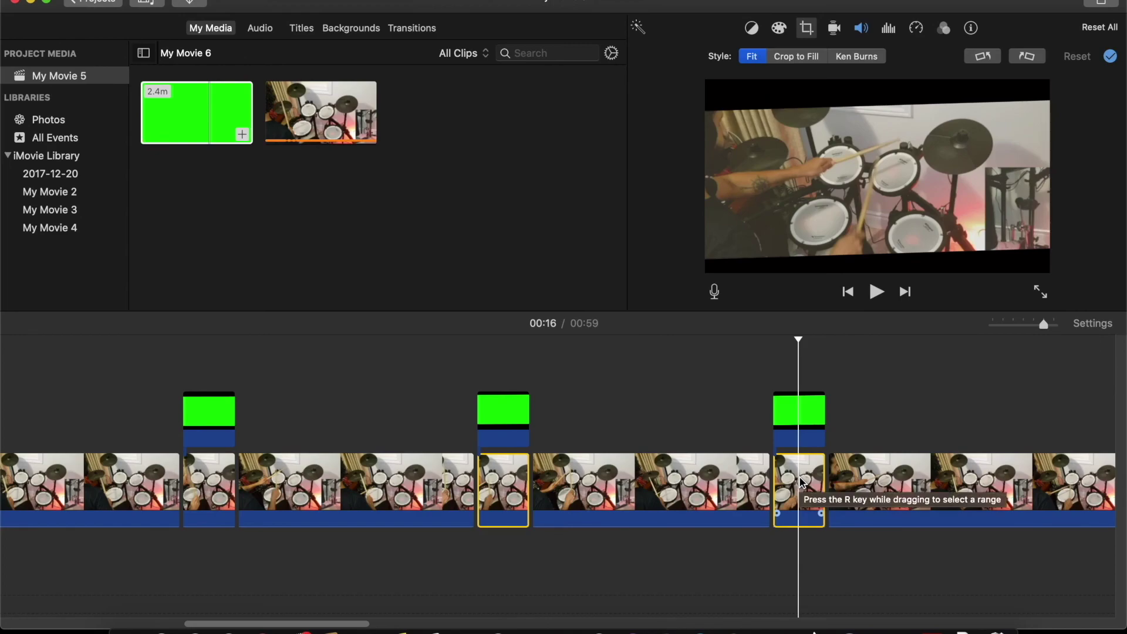
key("alt+super+v")
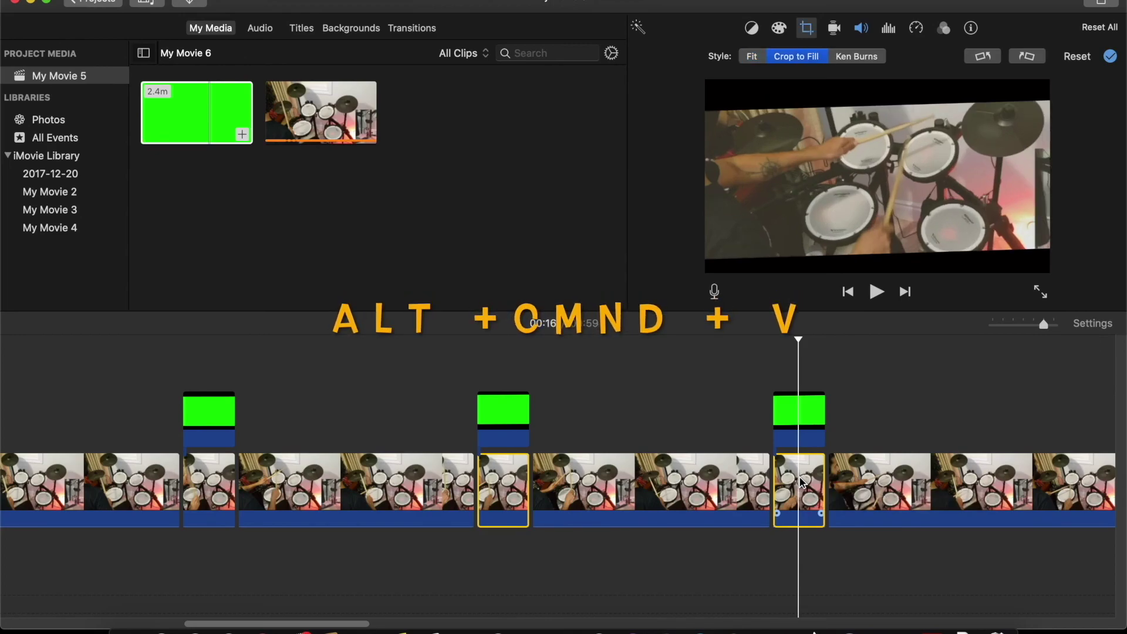
left_click(495, 483)
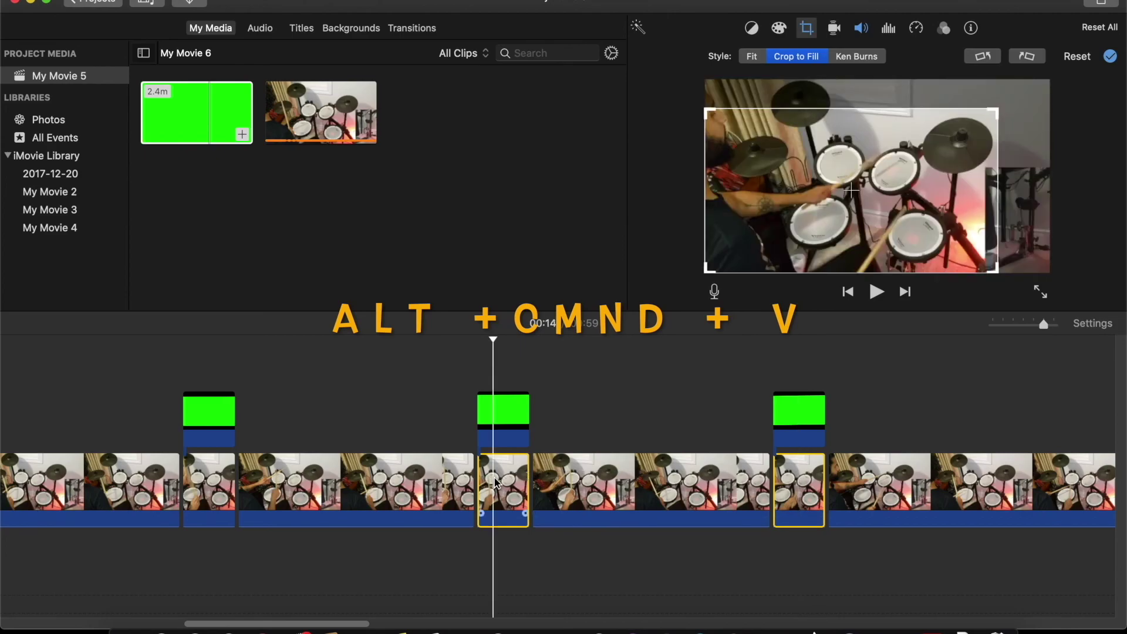
- Check the crop on the third short drum segment, and play the video full screen from 00:09, before the first green-screen effect
left_click(802, 475)
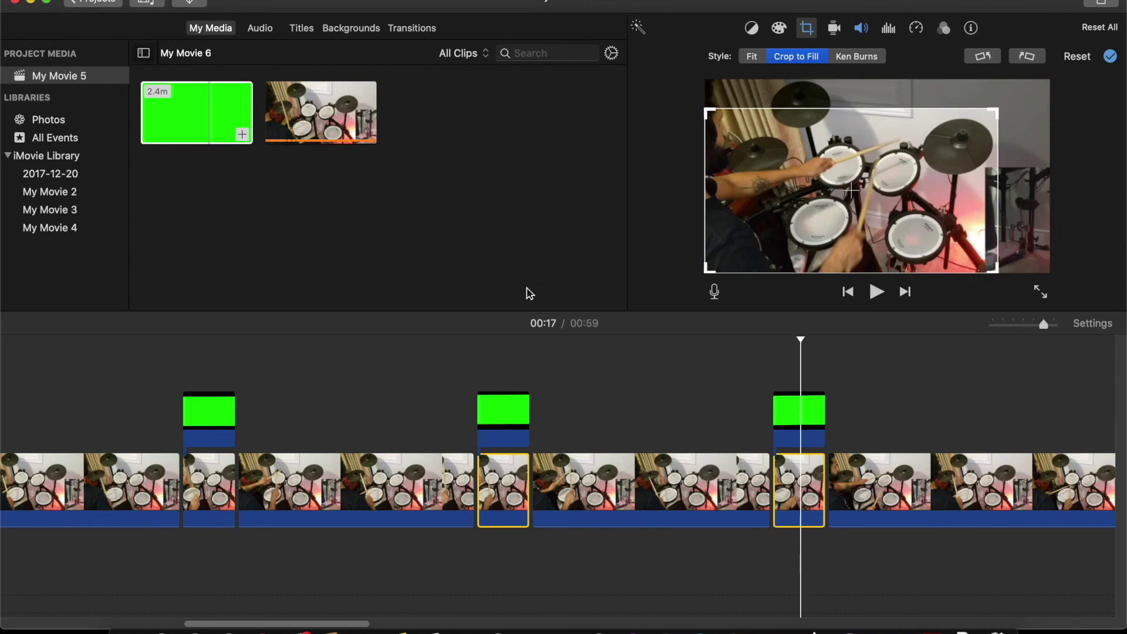
left_click(210, 471)
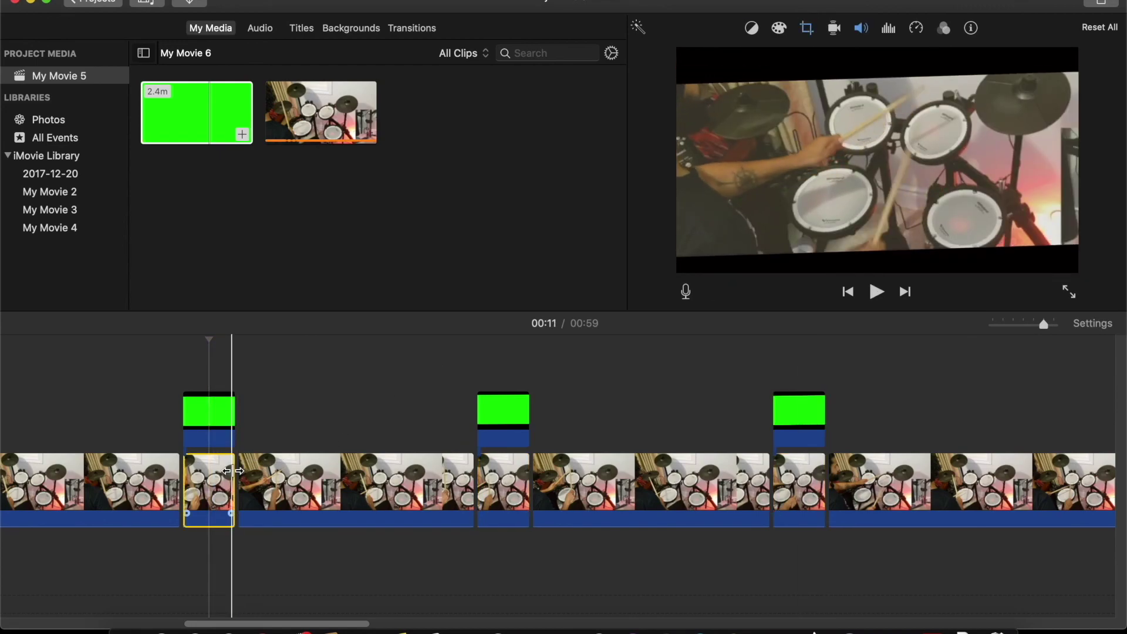
scroll(211, 469, "left", 5)
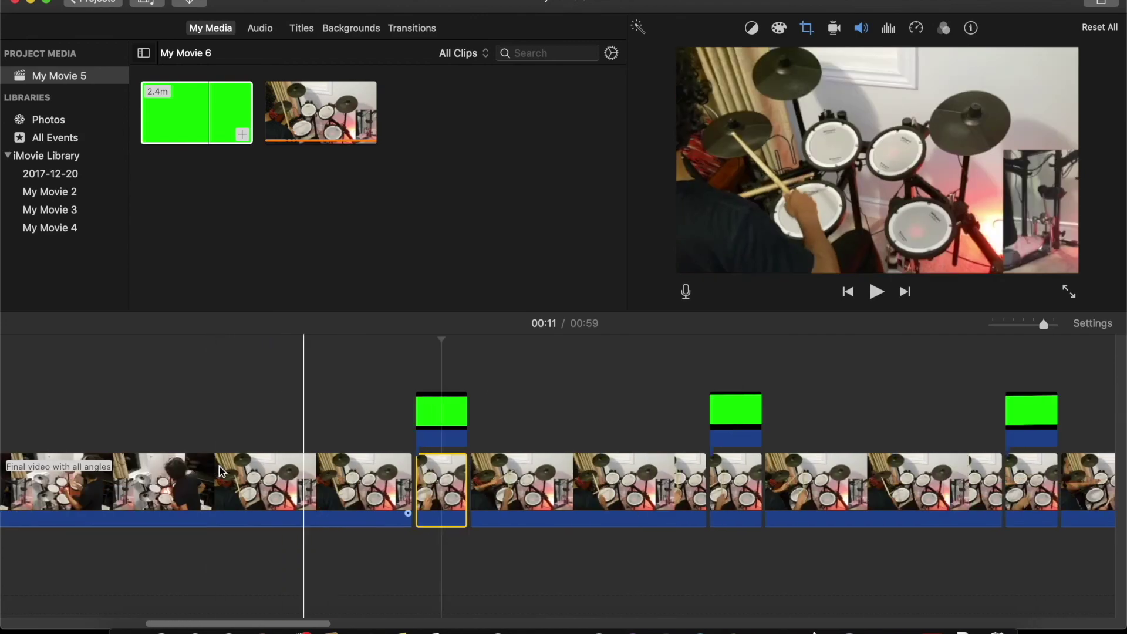
scroll(220, 470, "left", 3)
left_click(341, 446)
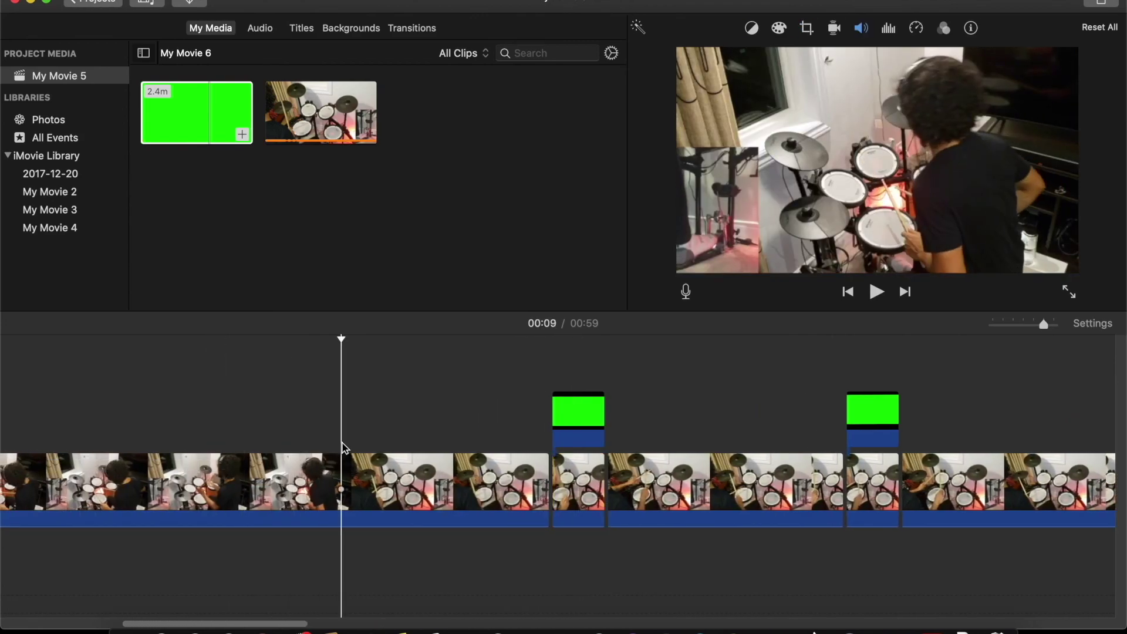
scroll(342, 446, "left", 1)
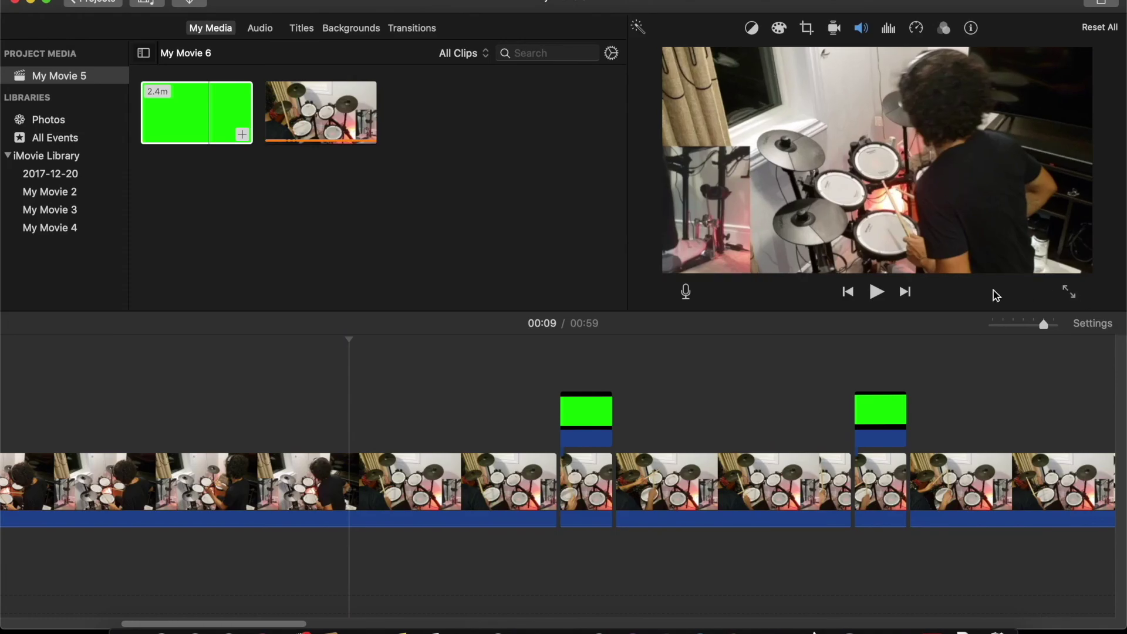
key("super+shift+f")
mouse_move(523, 596)
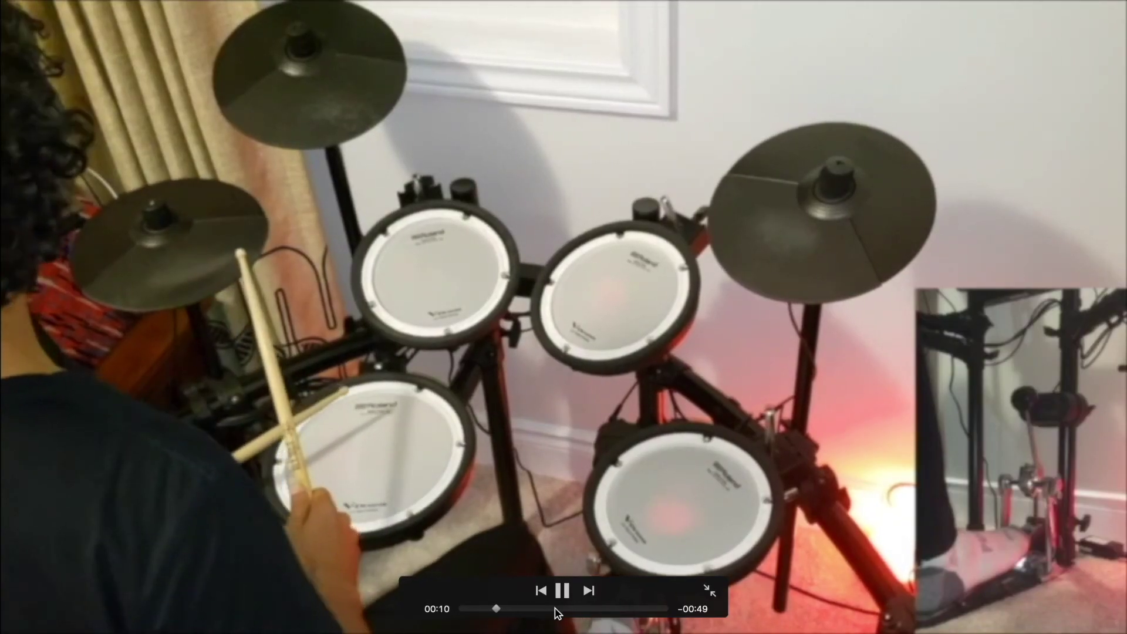
left_click(555, 609)
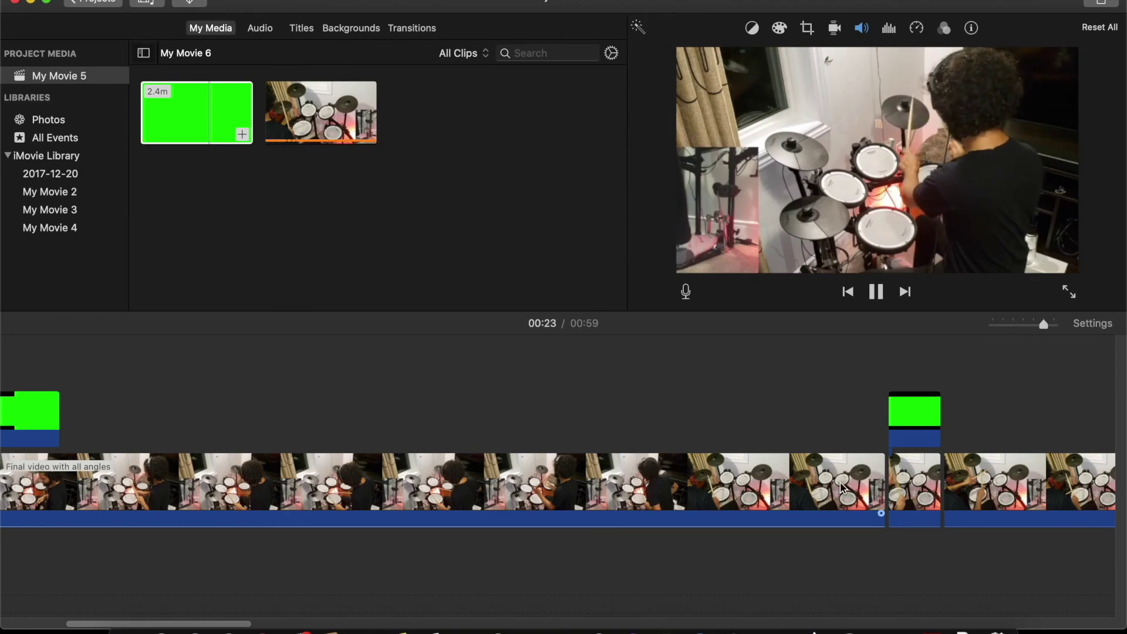
scroll(734, 460, "right", 3)
scroll(735, 464, "right", 3)
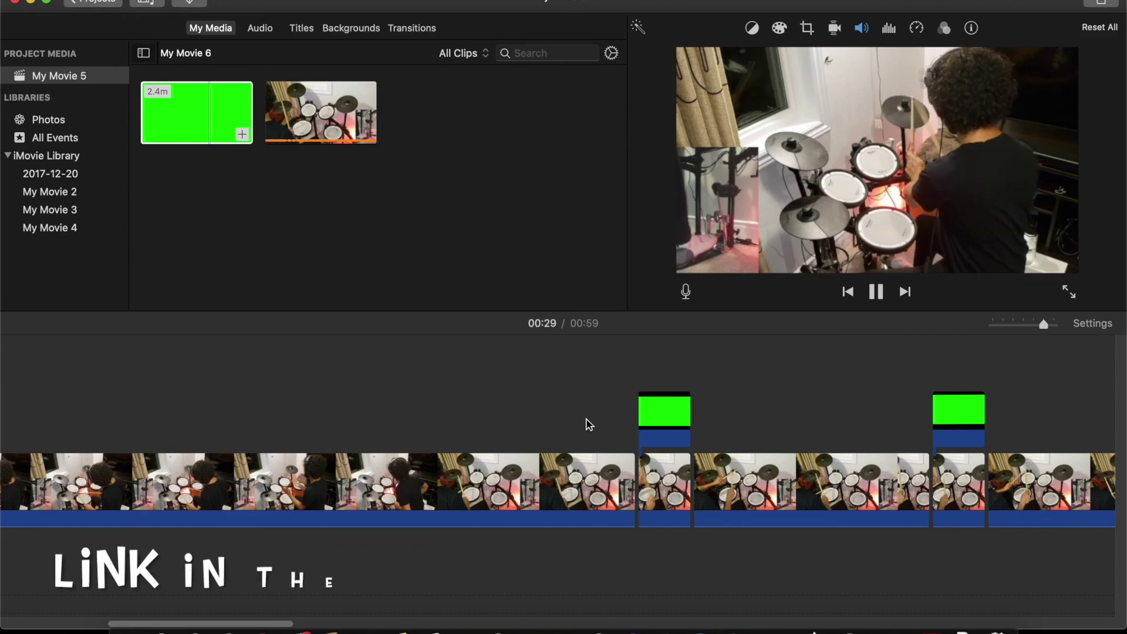
scroll(588, 424, "right", 6)
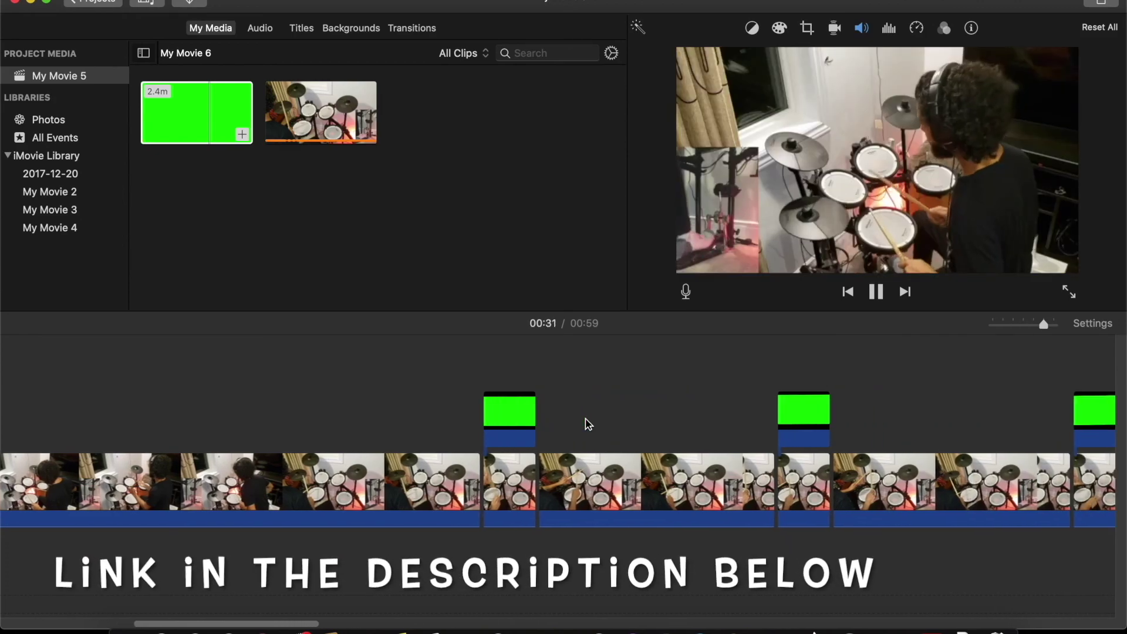
scroll(589, 424, "right", 3)
scroll(601, 422, "right", 3)
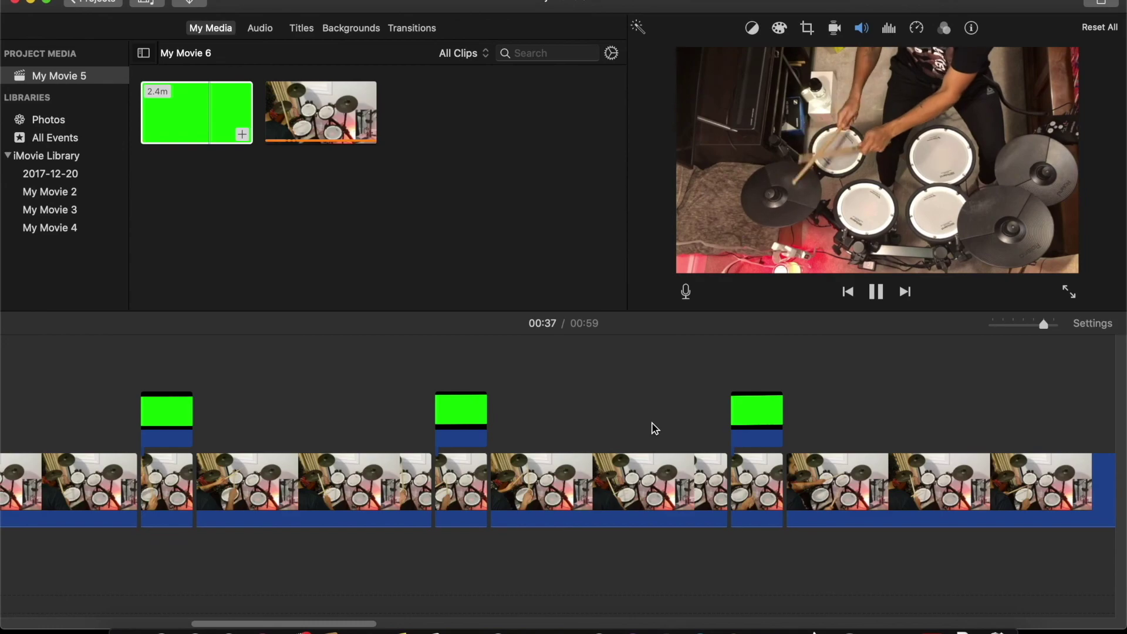
scroll(654, 427, "left", 1)
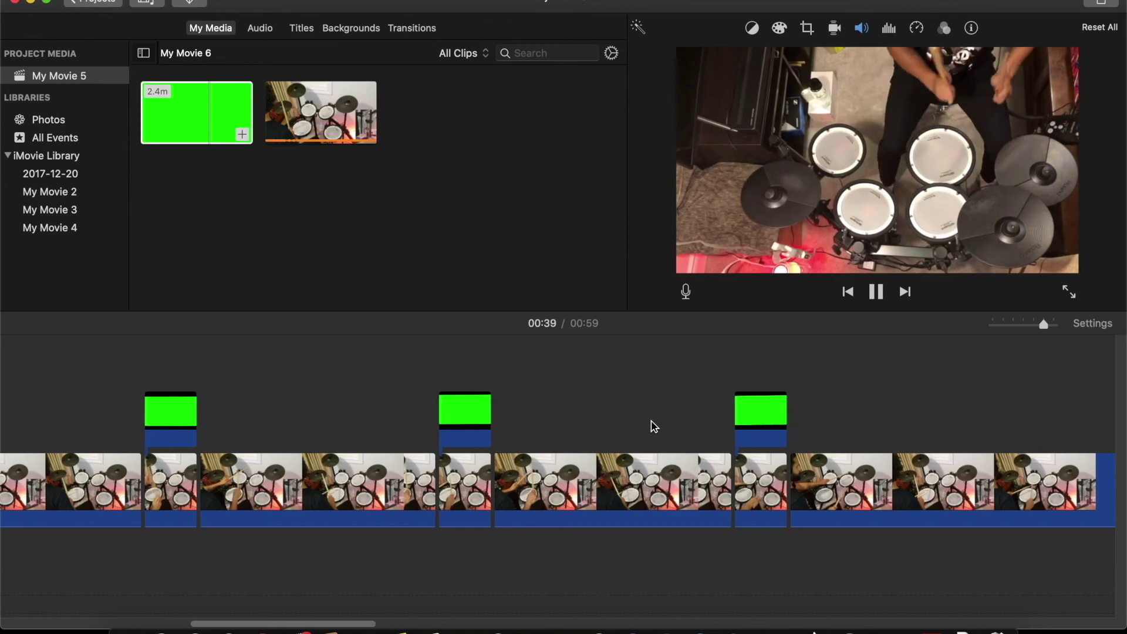